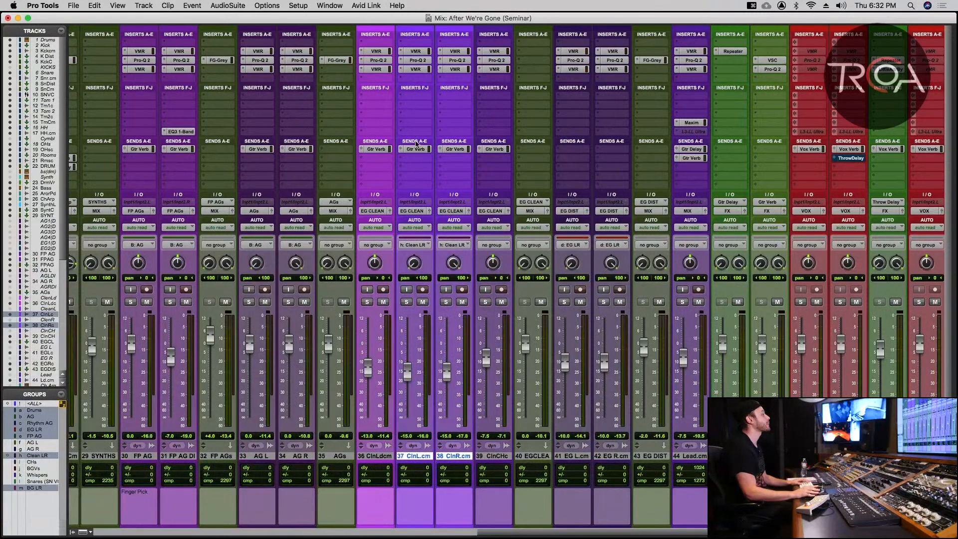
- Show the Edit window, locate to the Intro marker in the memory locations and play the song from there
{"action": "key", "text": "super+equal"}
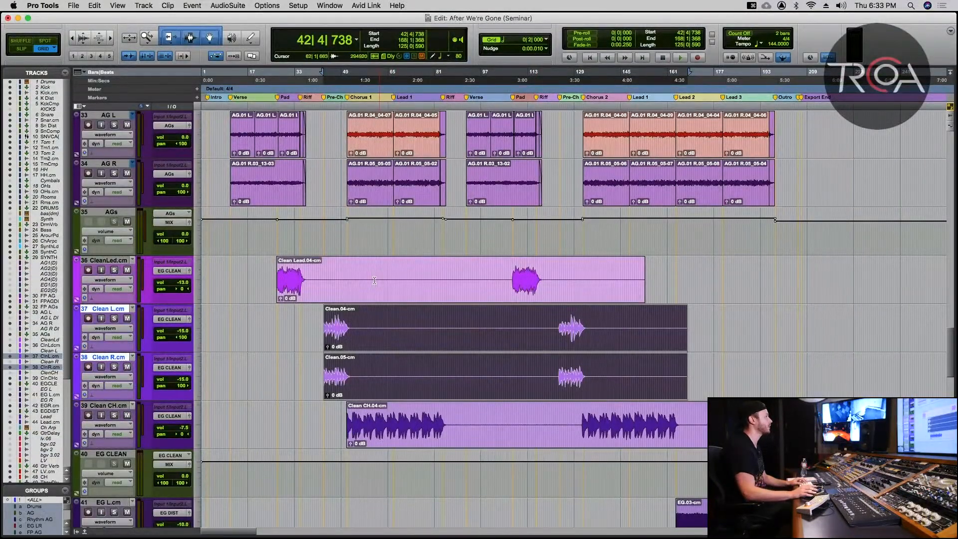
{"action": "scroll", "coordinate": [327, 286], "scroll_direction": "up", "scroll_amount": 1}
{"action": "key", "text": "super+5"}
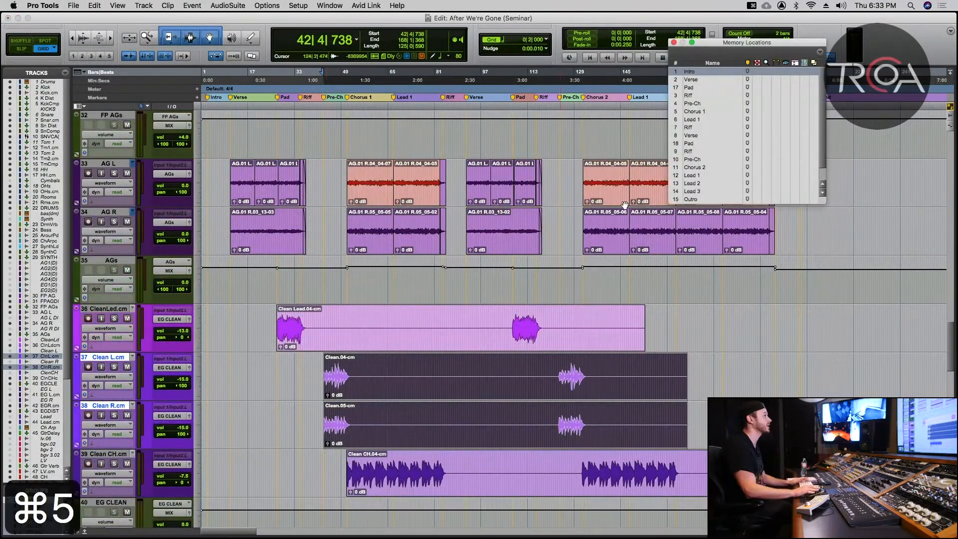
{"action": "left_click", "coordinate": [708, 71]}
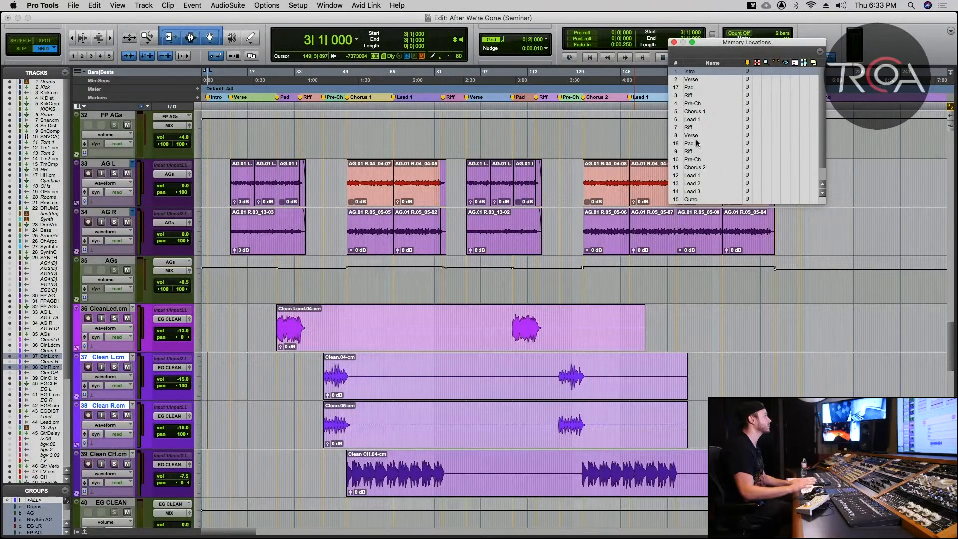
{"action": "key", "text": "space"}
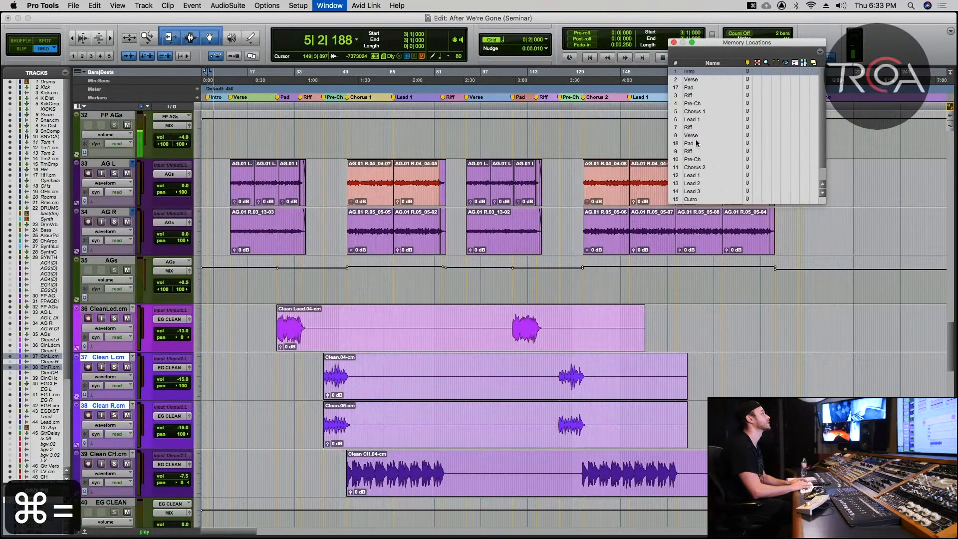
- Check the mixer during playback, and briefly solo the AG L and AG R tracks to hear them alone
{"action": "key", "text": "super+equal"}
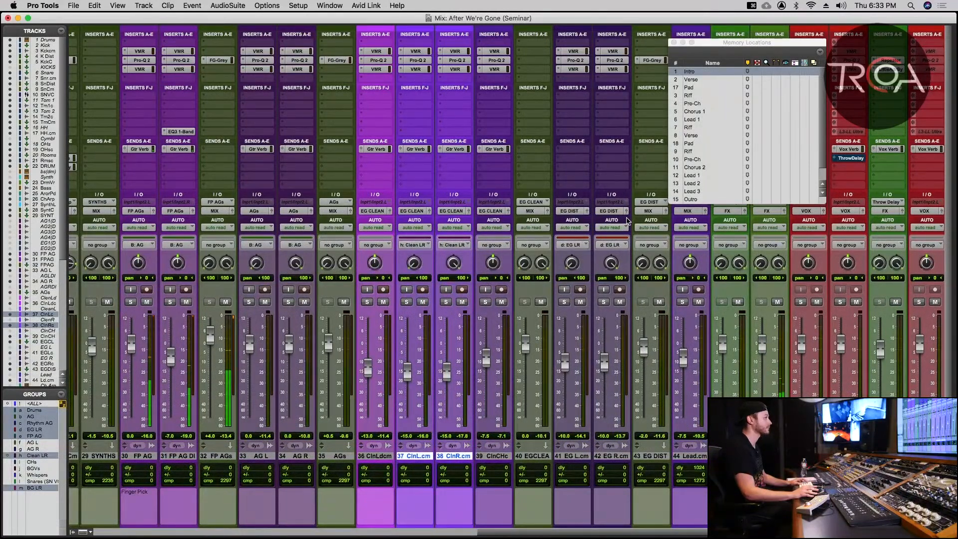
{"action": "key", "text": "super+equal"}
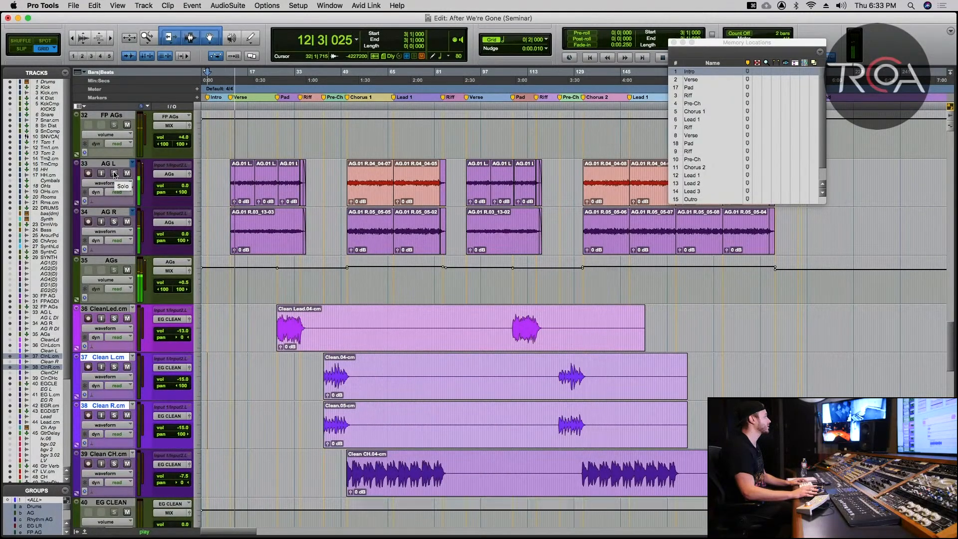
{"action": "left_click", "coordinate": [114, 173]}
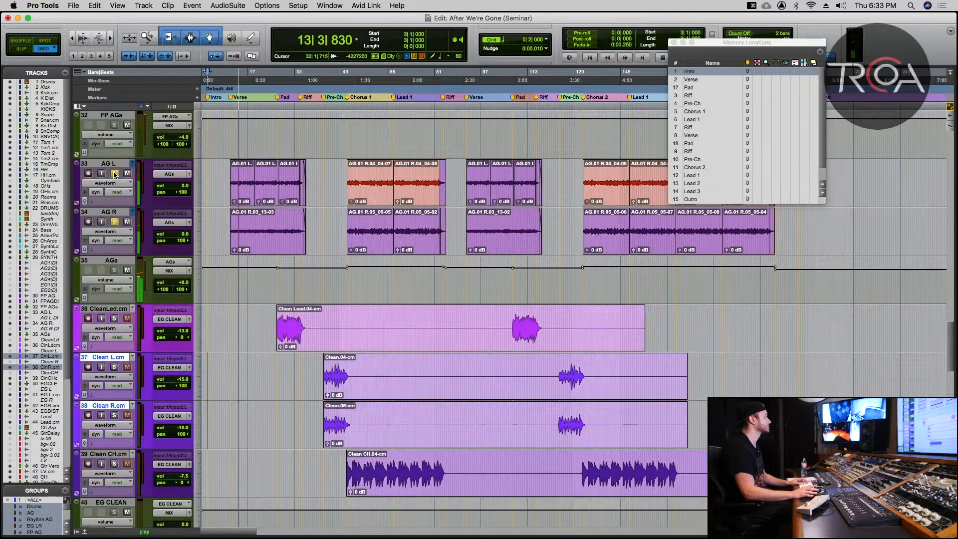
{"action": "left_click", "coordinate": [114, 174]}
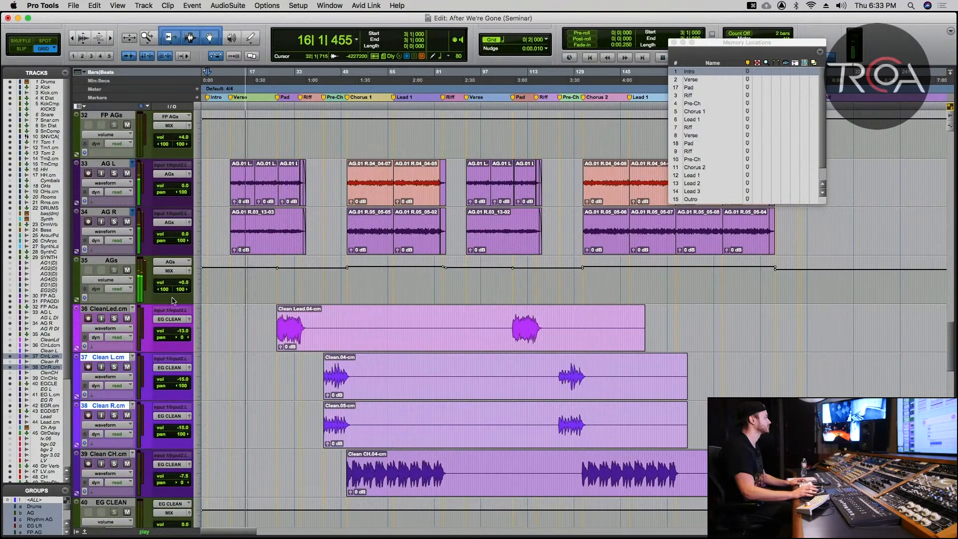
- Play the song from the first Pad marker and from the first Pre-Ch marker to hear the clean guitar parts
{"action": "left_click", "coordinate": [692, 90]}
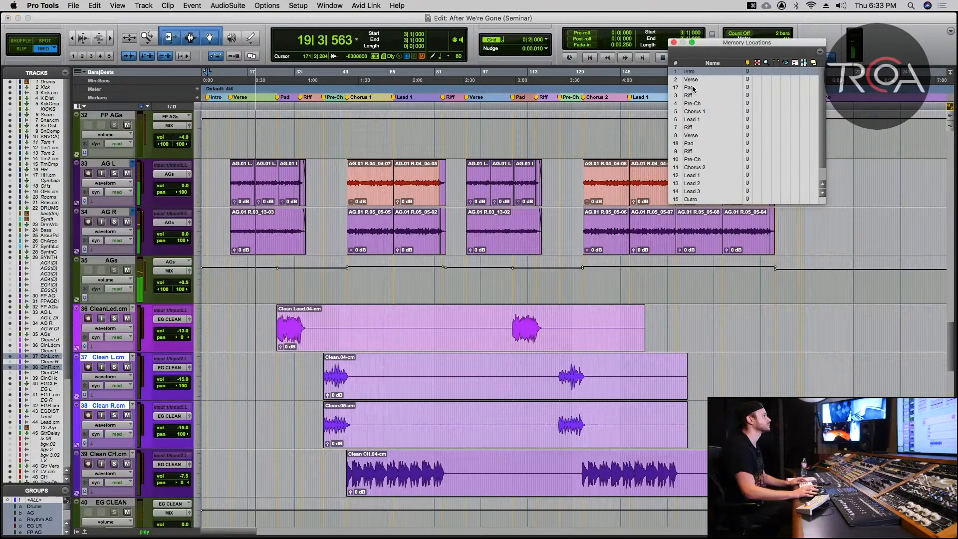
{"action": "left_click", "coordinate": [693, 88]}
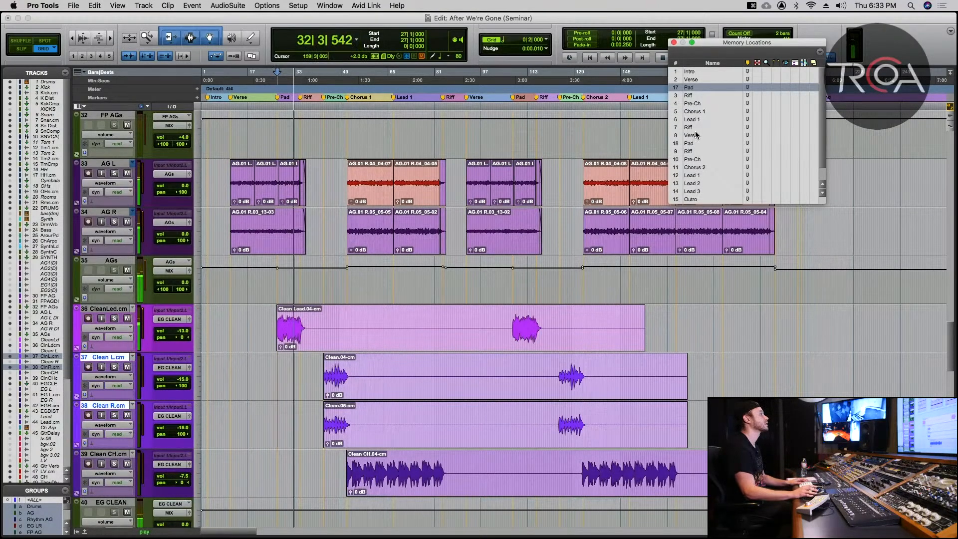
{"action": "left_click", "coordinate": [693, 103]}
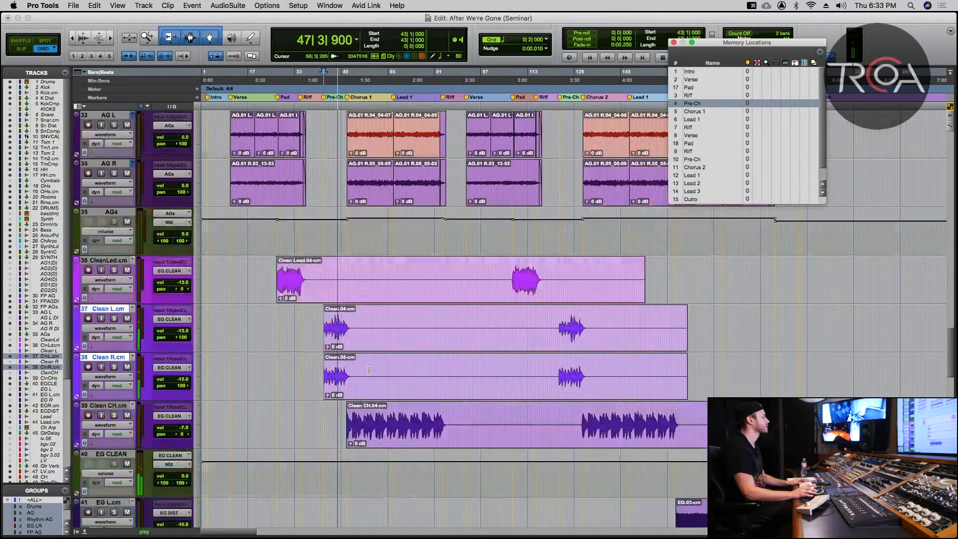
{"action": "scroll", "coordinate": [369, 370], "scroll_direction": "up", "scroll_amount": 4}
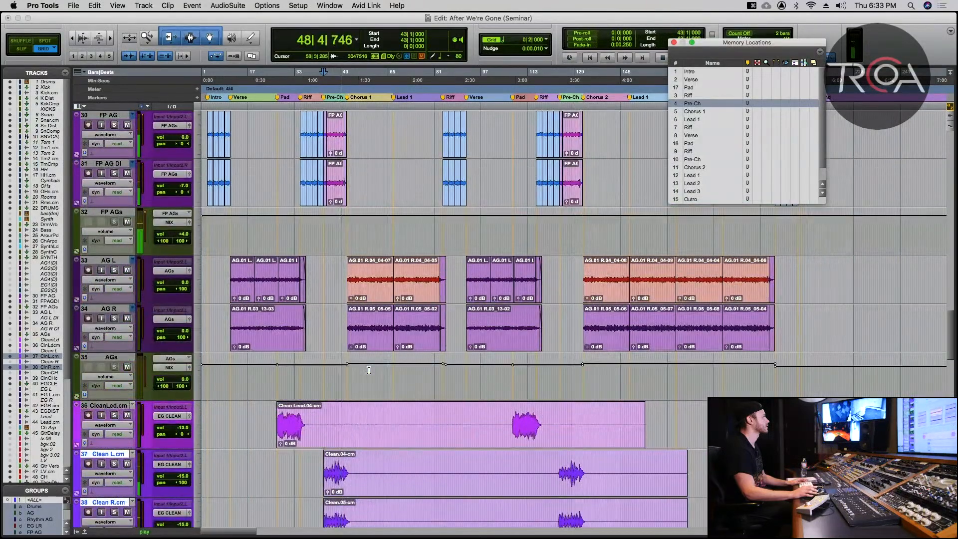
{"action": "scroll", "coordinate": [369, 369], "scroll_direction": "down", "scroll_amount": 2}
{"action": "scroll", "coordinate": [369, 370], "scroll_direction": "down", "scroll_amount": 2}
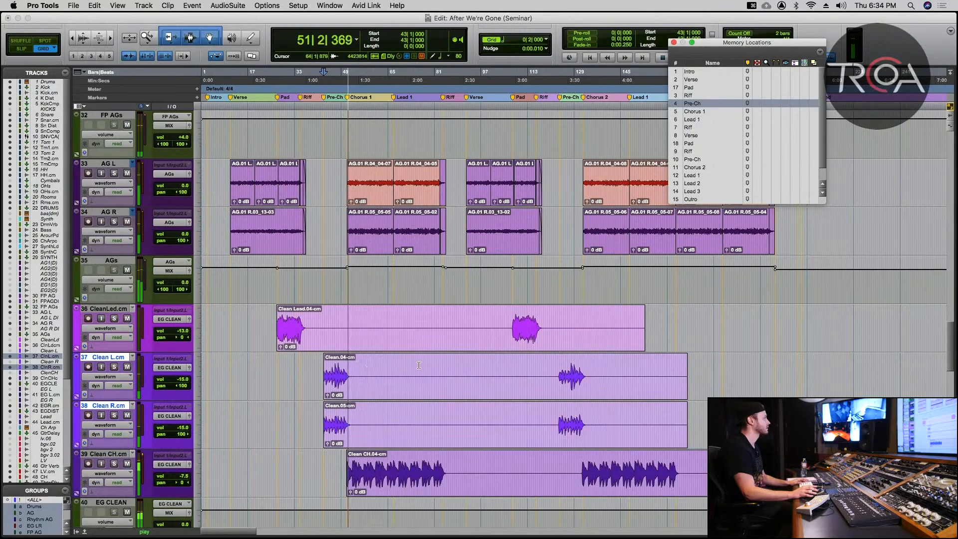
- Play from bar 158|3, just before the EG L and EG R clips, briefly soloing the two tracks, and stop playback
{"action": "scroll", "coordinate": [503, 338], "scroll_direction": "down", "scroll_amount": 2}
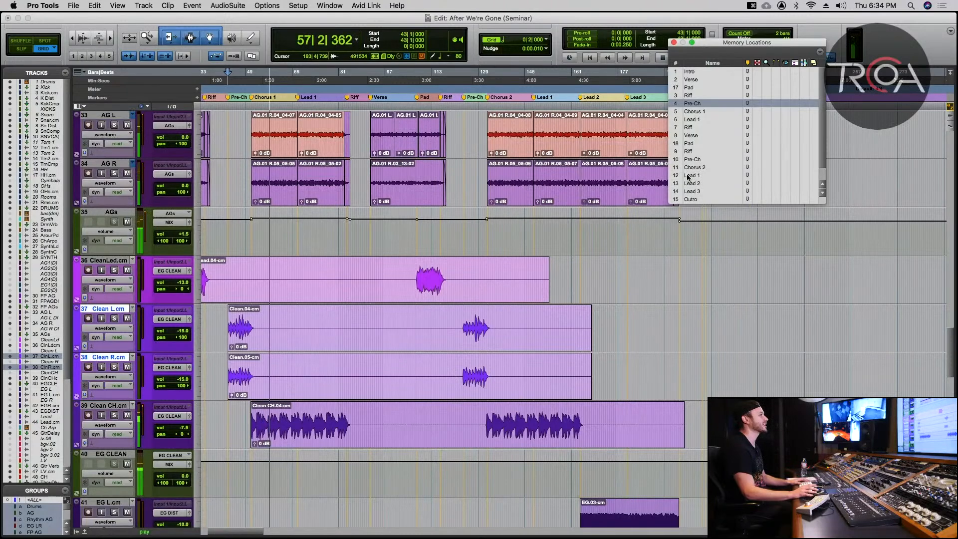
{"action": "scroll", "coordinate": [696, 158], "scroll_direction": "down", "scroll_amount": 1}
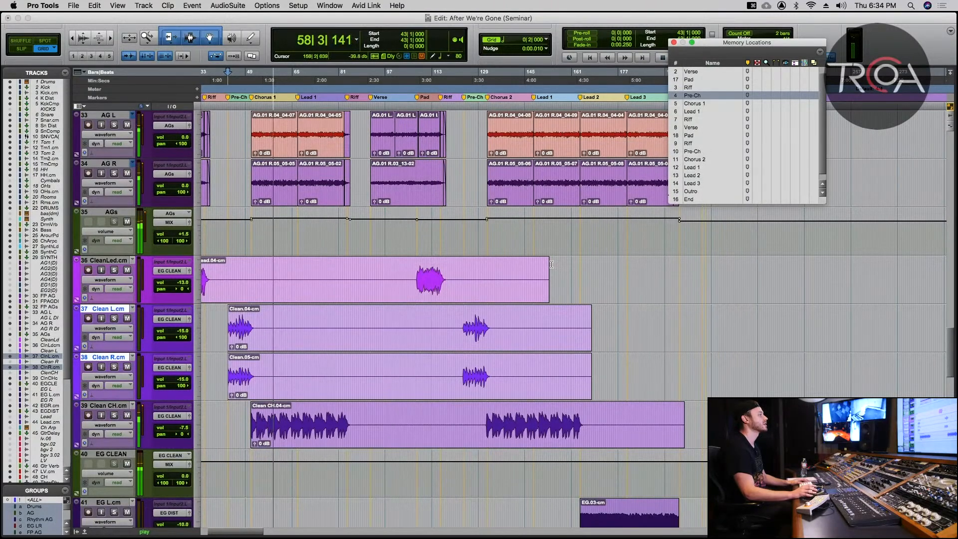
{"action": "scroll", "coordinate": [470, 453], "scroll_direction": "down", "scroll_amount": 1}
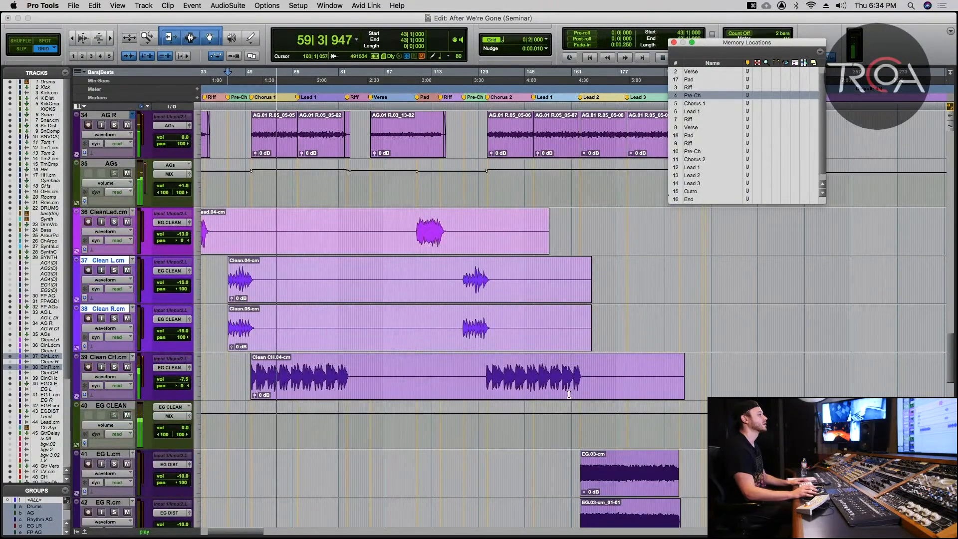
{"action": "left_click", "coordinate": [564, 462]}
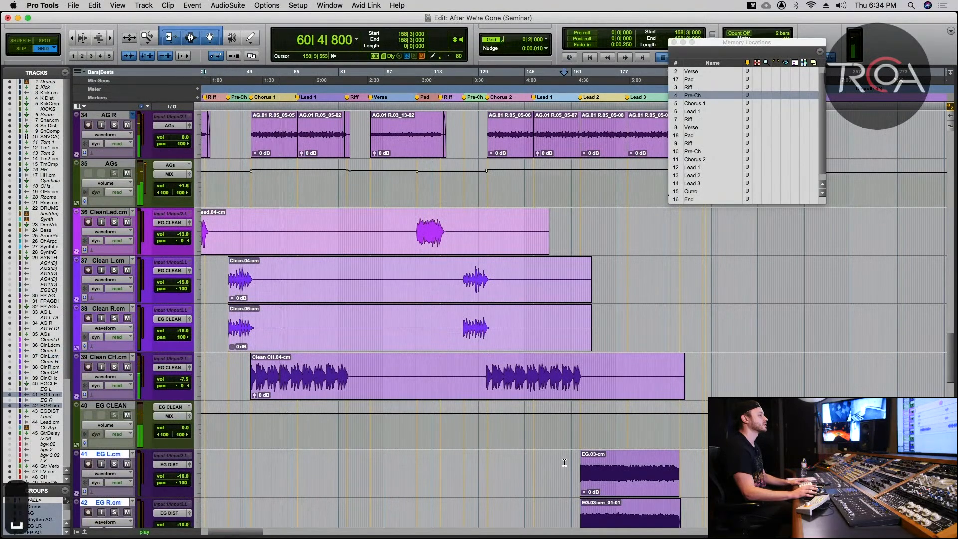
{"action": "scroll", "coordinate": [568, 467], "scroll_direction": "down", "scroll_amount": 3}
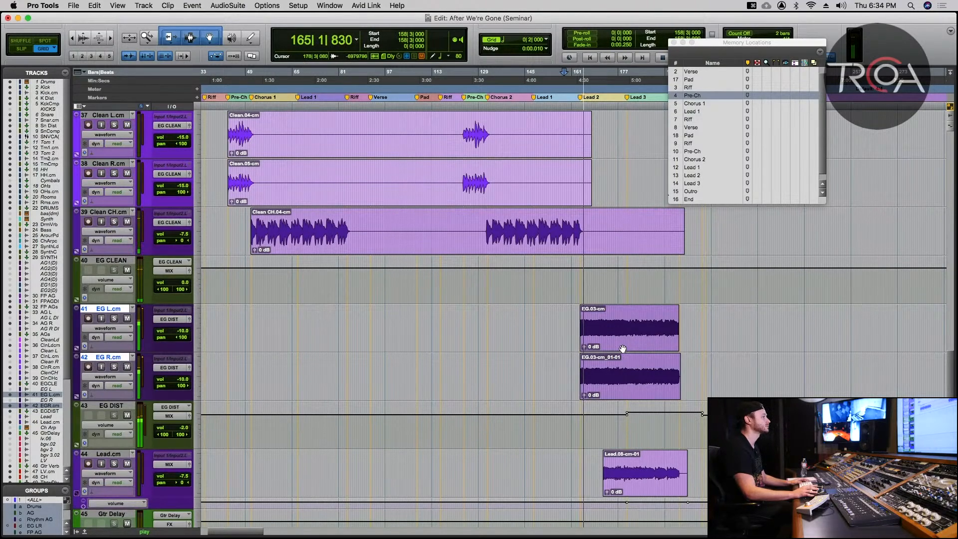
{"action": "left_click", "coordinate": [115, 319]}
{"action": "left_click", "coordinate": [115, 320]}
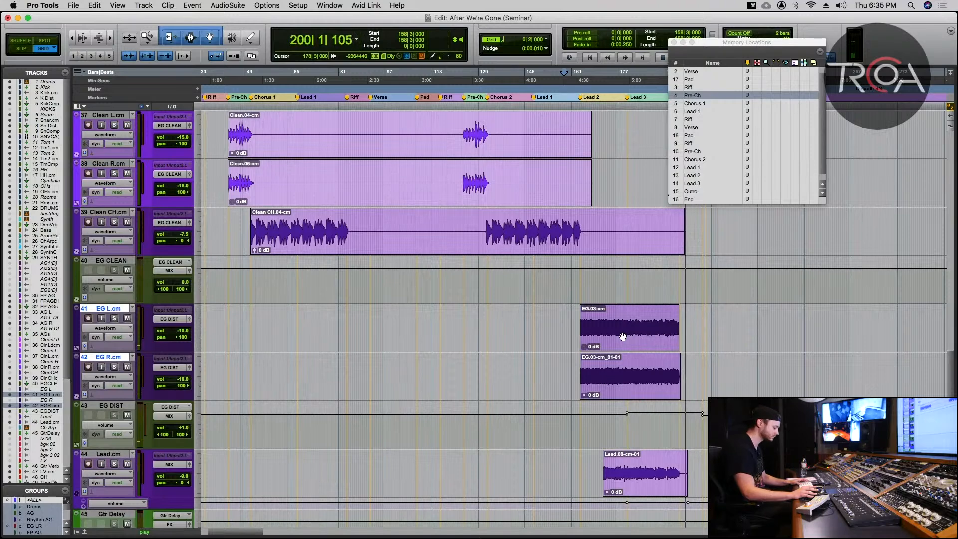
{"action": "key", "text": "space"}
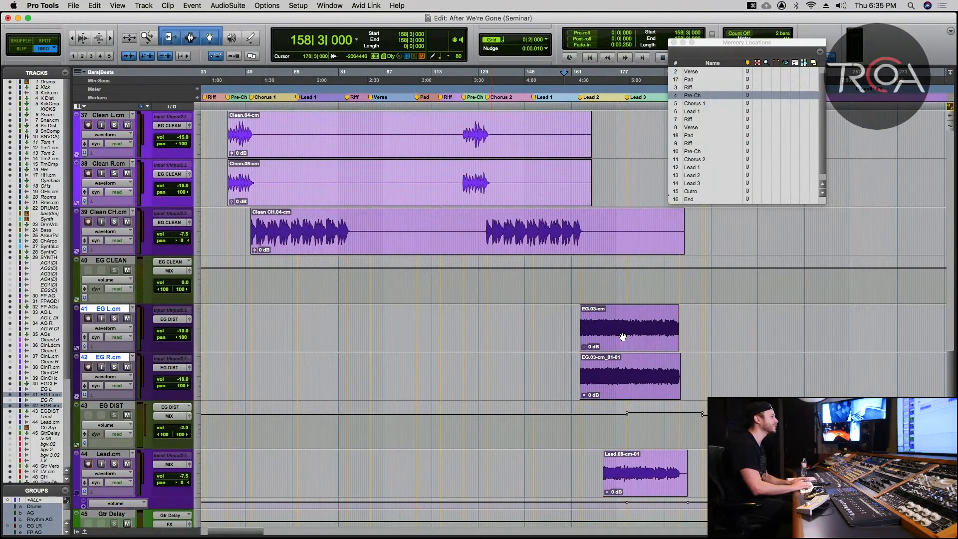
- Show the mixer, close the Memory Locations window and examine the inserts and sends on the synth and guitar channels
{"action": "key", "text": "super+equal"}
{"action": "scroll", "coordinate": [624, 350], "scroll_direction": "left", "scroll_amount": 3}
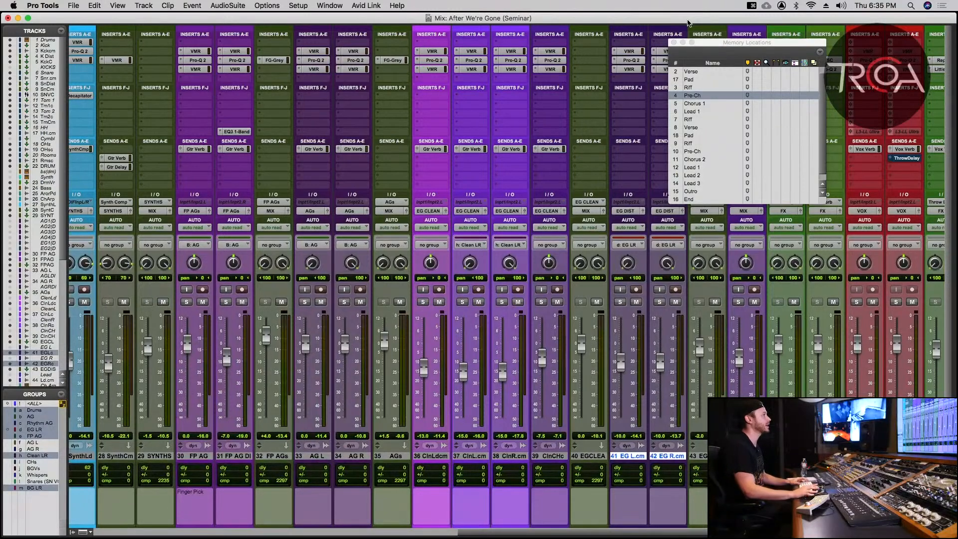
{"action": "left_click", "coordinate": [675, 43]}
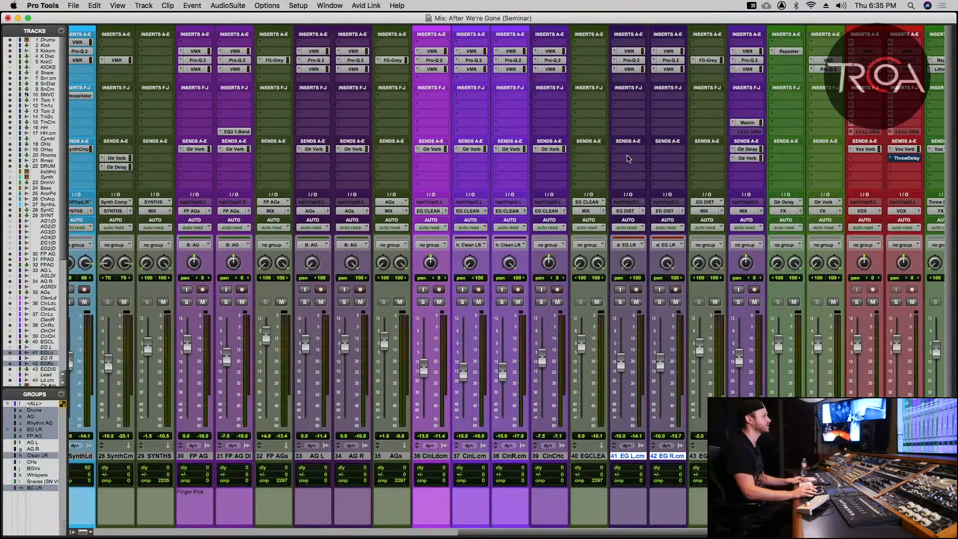
{"action": "scroll", "coordinate": [624, 180], "scroll_direction": "left", "scroll_amount": 5}
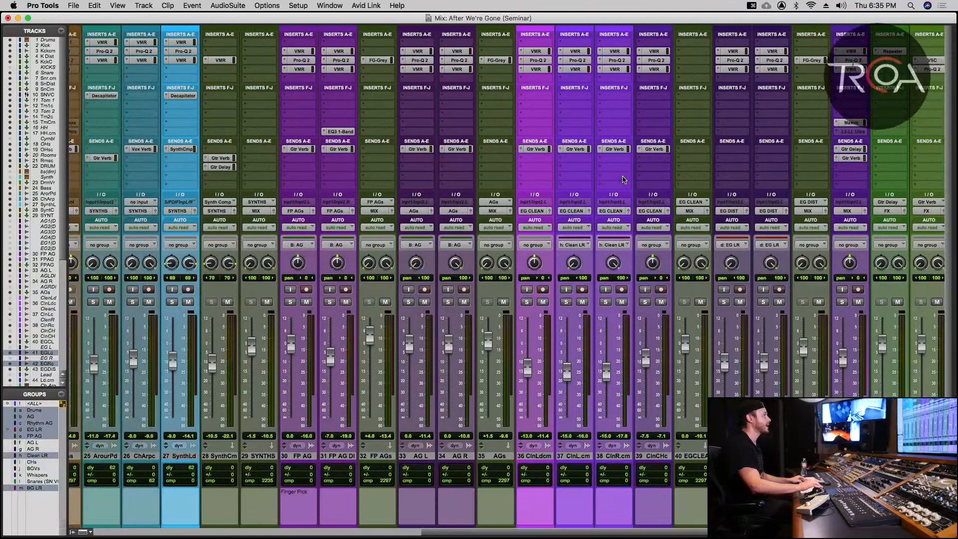
{"action": "scroll", "coordinate": [628, 186], "scroll_direction": "right", "scroll_amount": 1}
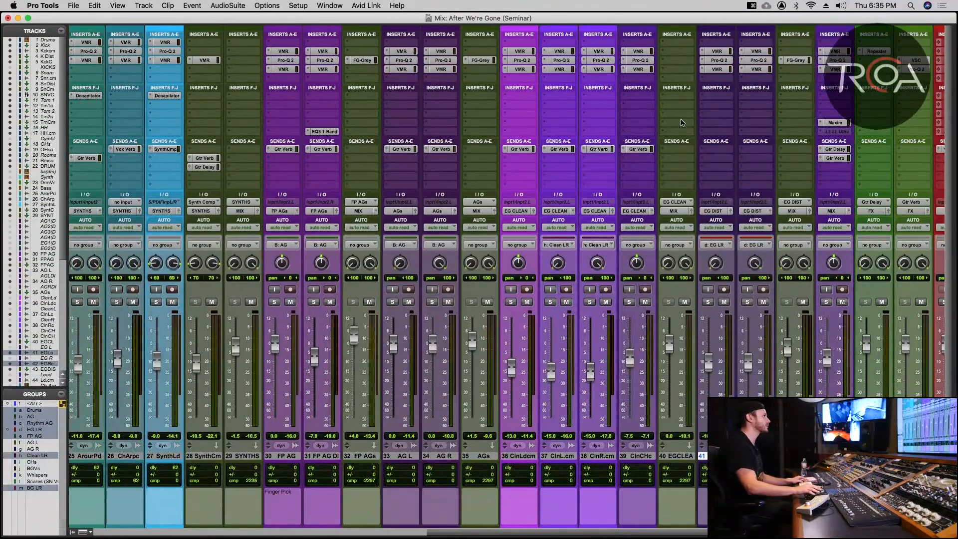
{"action": "scroll", "coordinate": [633, 171], "scroll_direction": "left", "scroll_amount": 8}
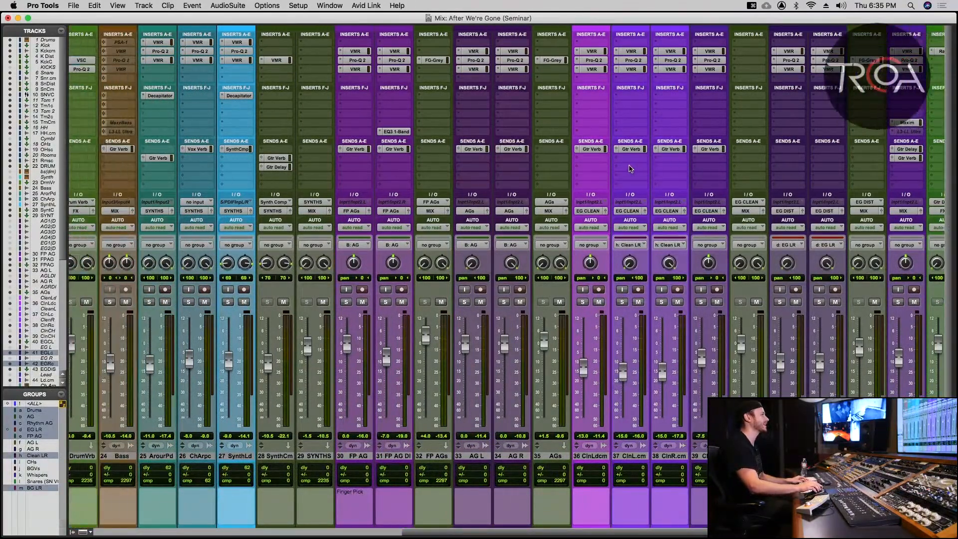
{"action": "scroll", "coordinate": [630, 169], "scroll_direction": "right", "scroll_amount": 10}
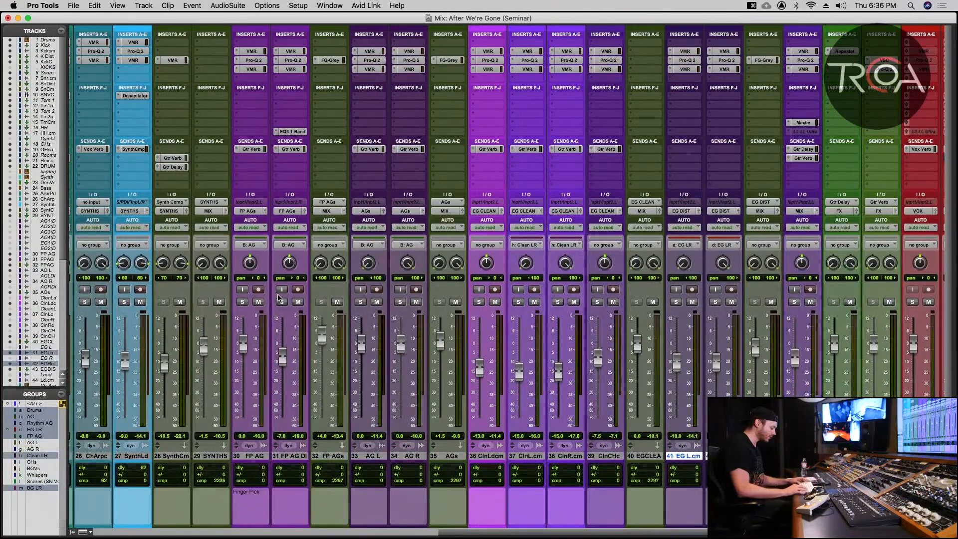
- Locate to the Intro marker, play the opening FP AG and FP AG DI clips in the Edit window, and stop playback
{"action": "key", "text": "super+5"}
{"action": "scroll", "coordinate": [749, 88], "scroll_direction": "up", "scroll_amount": 1}
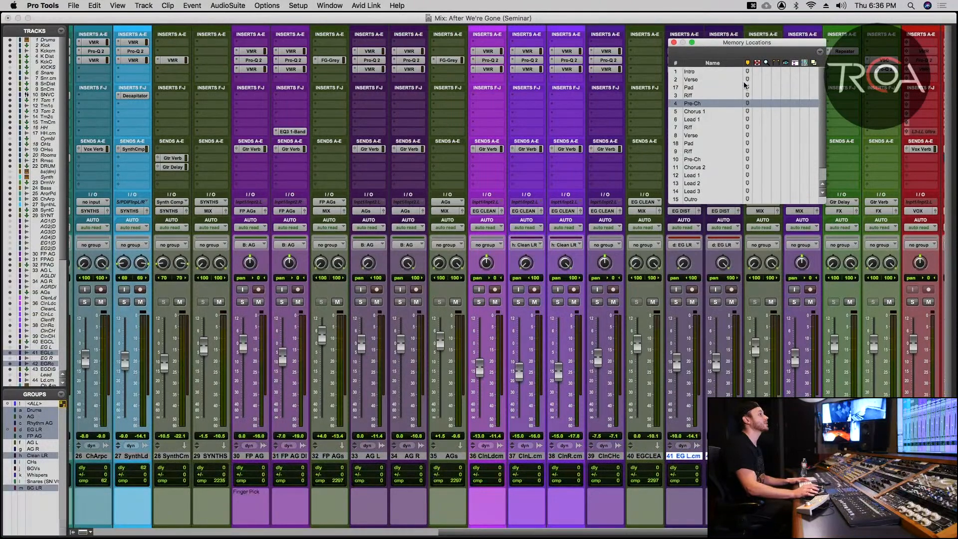
{"action": "left_click", "coordinate": [683, 72]}
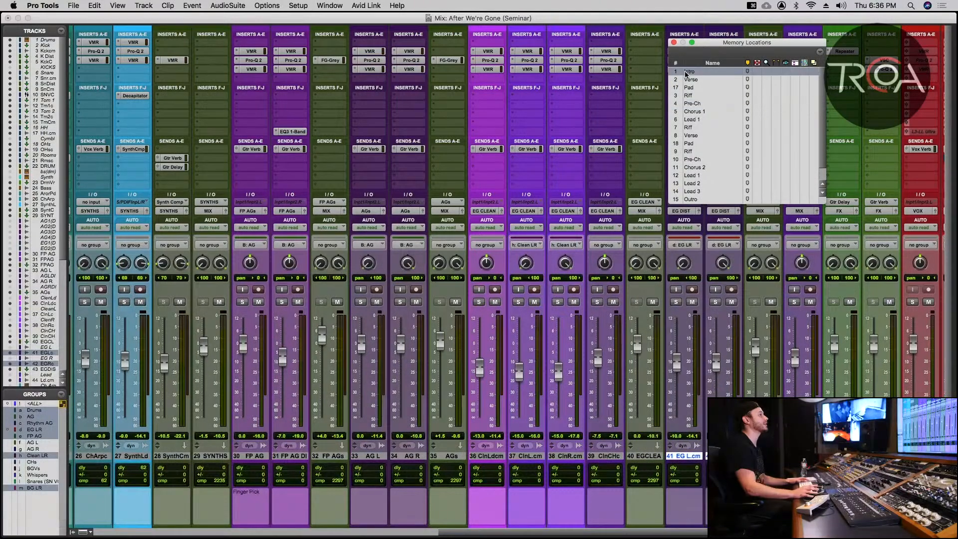
{"action": "left_click", "coordinate": [674, 43]}
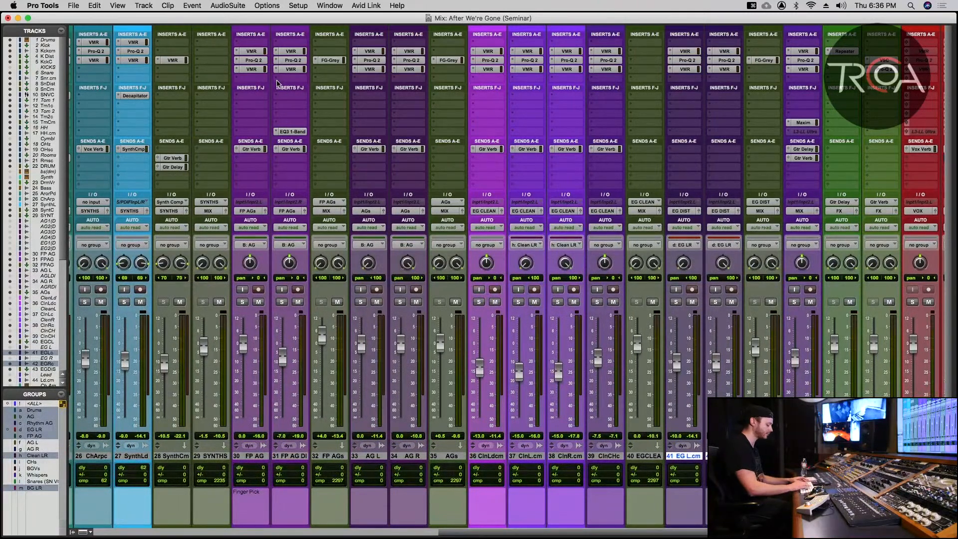
{"action": "key", "text": "super+equal"}
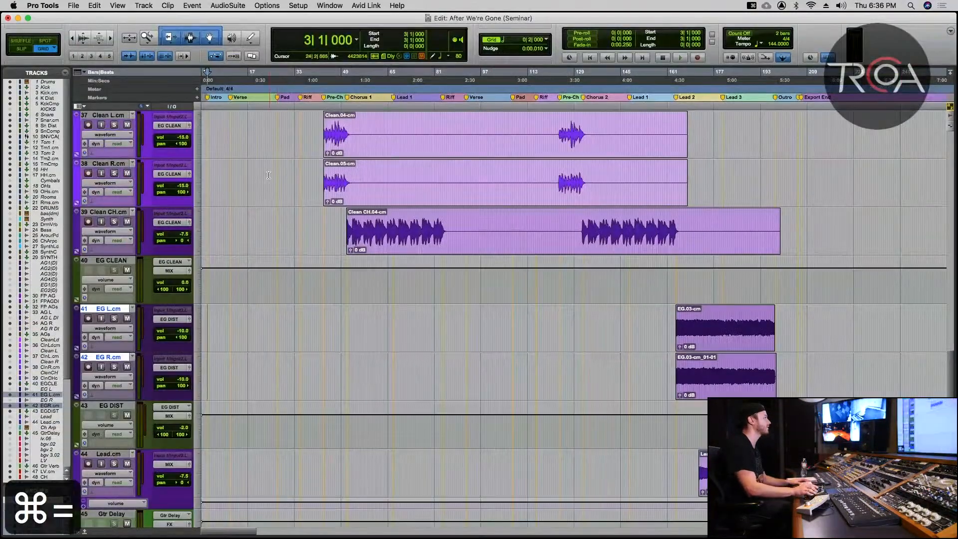
{"action": "key", "text": "space"}
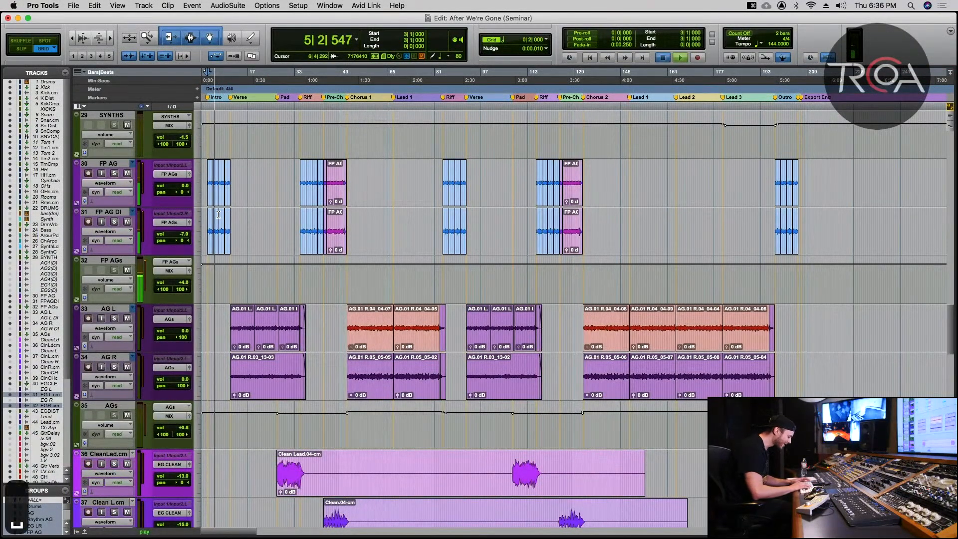
{"action": "key", "text": "space"}
- In the mixer, solo the AG group and bypass all inserts on FP AG, FP AG DI and FP AGs, plus both FP tracks' Gtr Verb sends
{"action": "key", "text": "super+equal"}
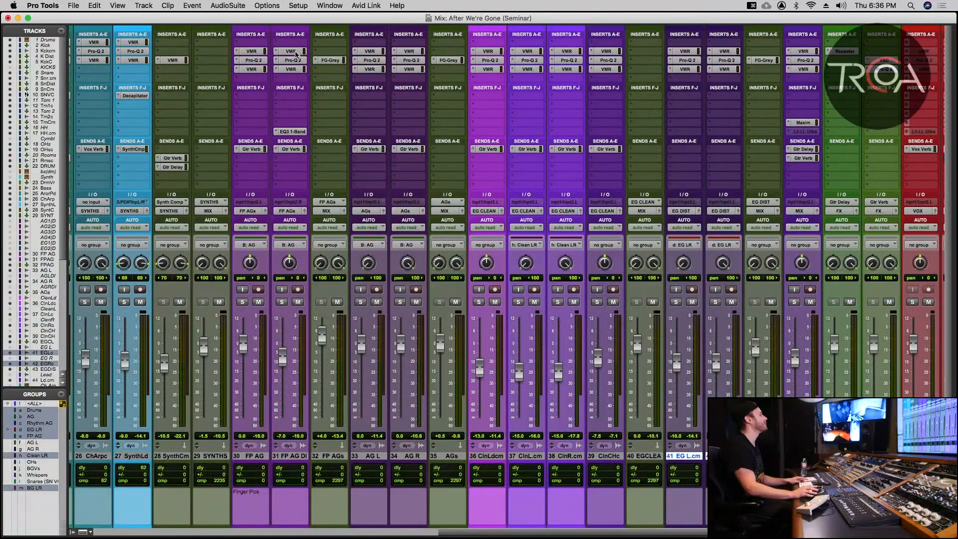
{"action": "left_click", "coordinate": [280, 302]}
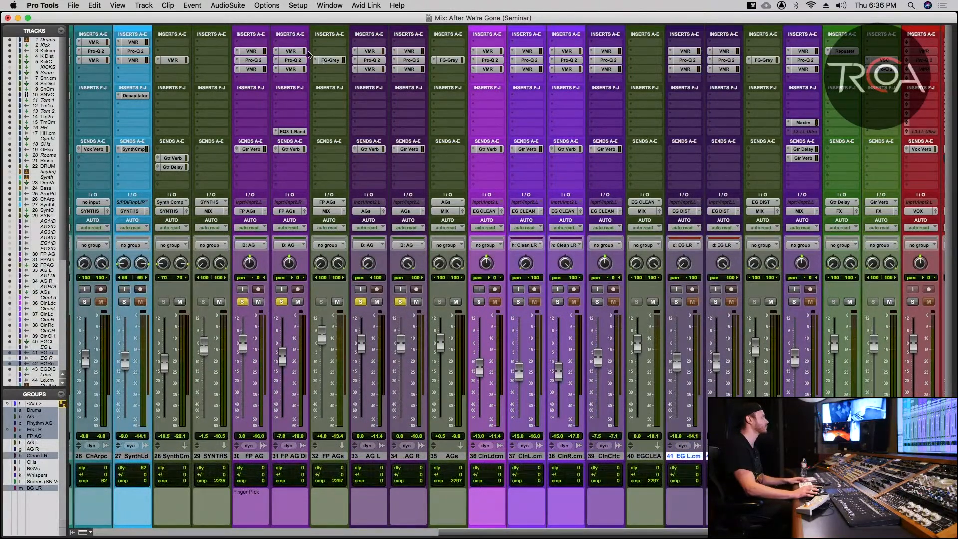
{"action": "left_click", "coordinate": [295, 52], "text": "shift+super"}
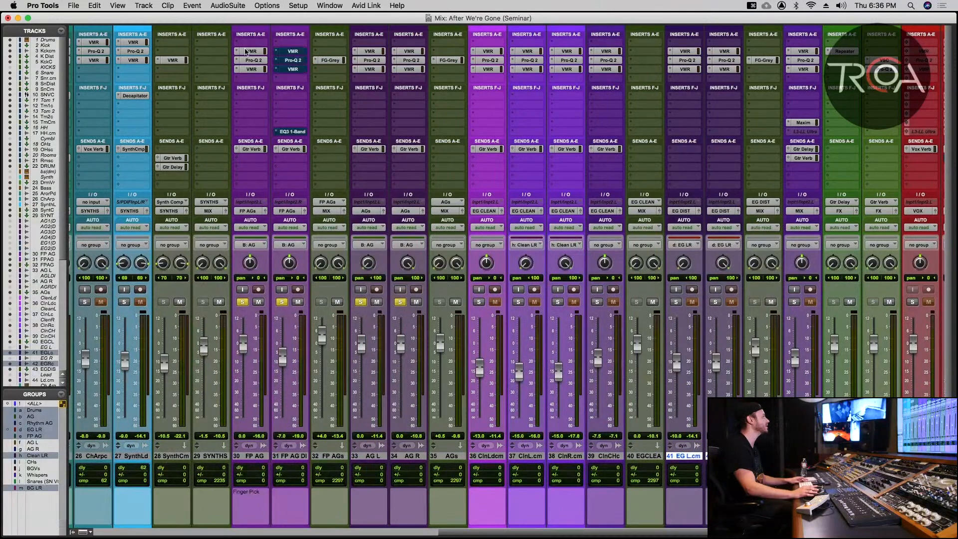
{"action": "left_click", "coordinate": [245, 51], "text": "shift+super"}
{"action": "left_click", "coordinate": [338, 61], "text": "shift+super"}
{"action": "left_click", "coordinate": [288, 150], "text": "shift+super"}
{"action": "left_click", "coordinate": [262, 150], "text": "shift+super"}
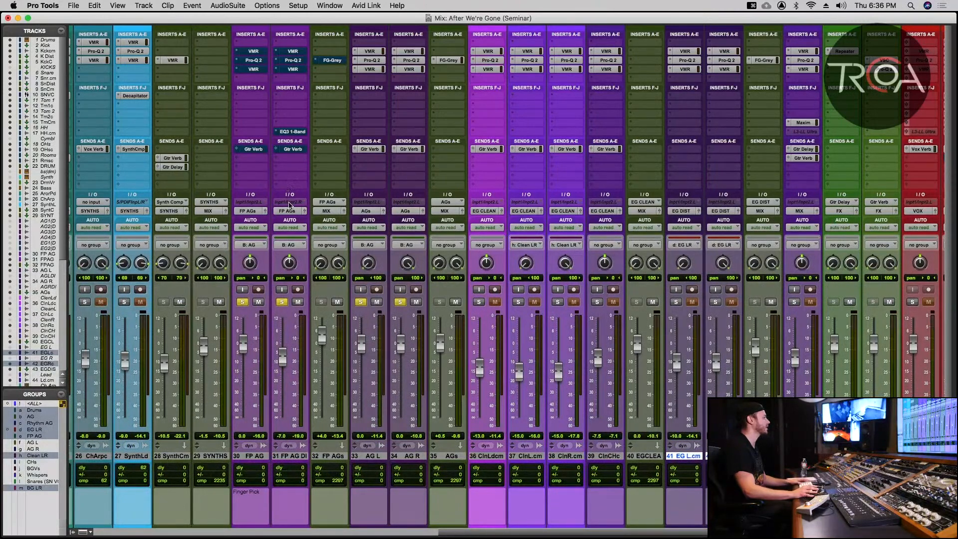
- Play the fingerpicked acoustic guitars, muting FP AG DI and FP AG in turn, stop playback and leave both unmuted
{"action": "key", "text": "space"}
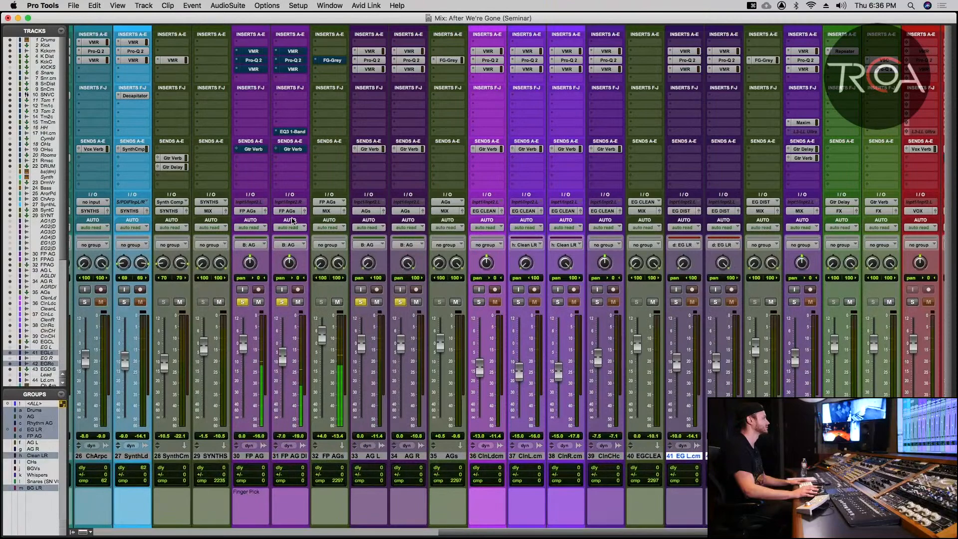
{"action": "left_click", "coordinate": [298, 302]}
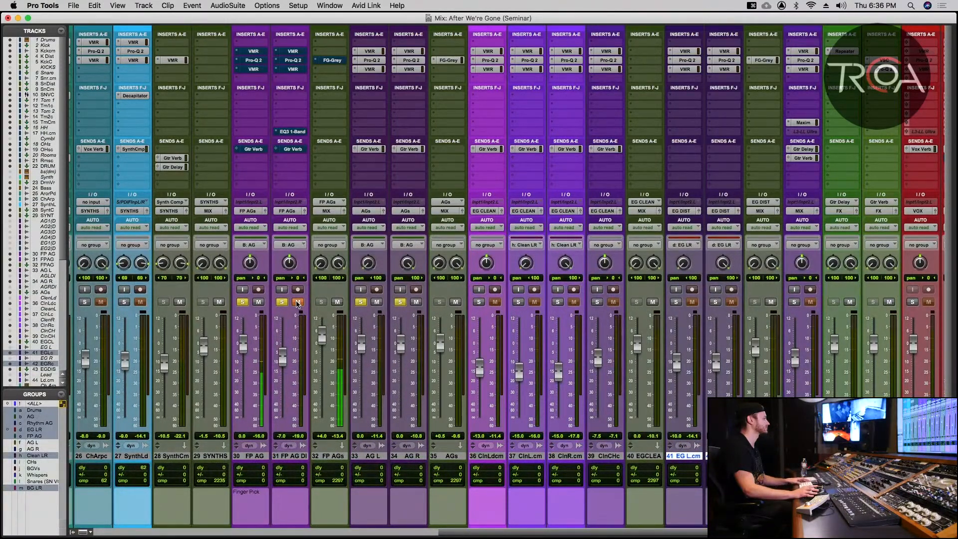
{"action": "left_click", "coordinate": [298, 302]}
{"action": "left_click", "coordinate": [259, 302]}
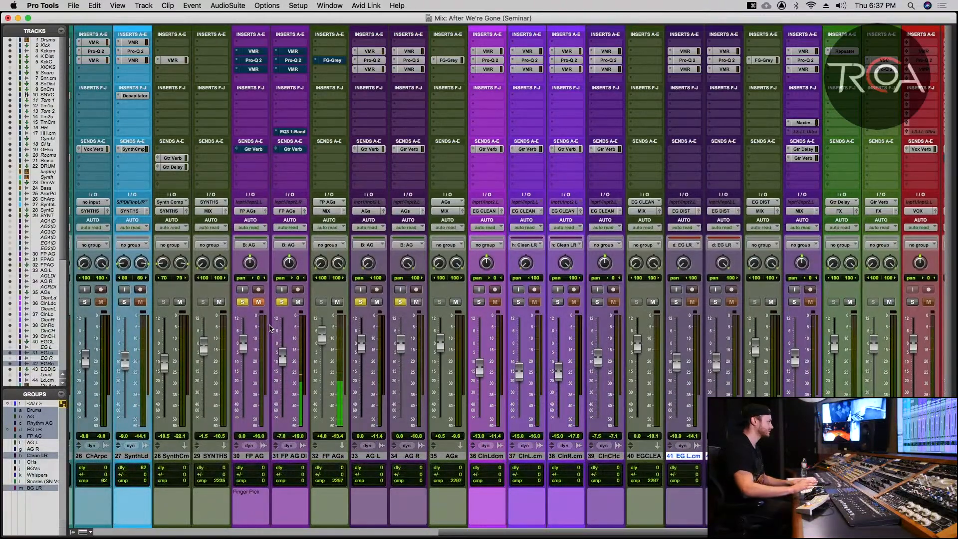
{"action": "key", "text": "space"}
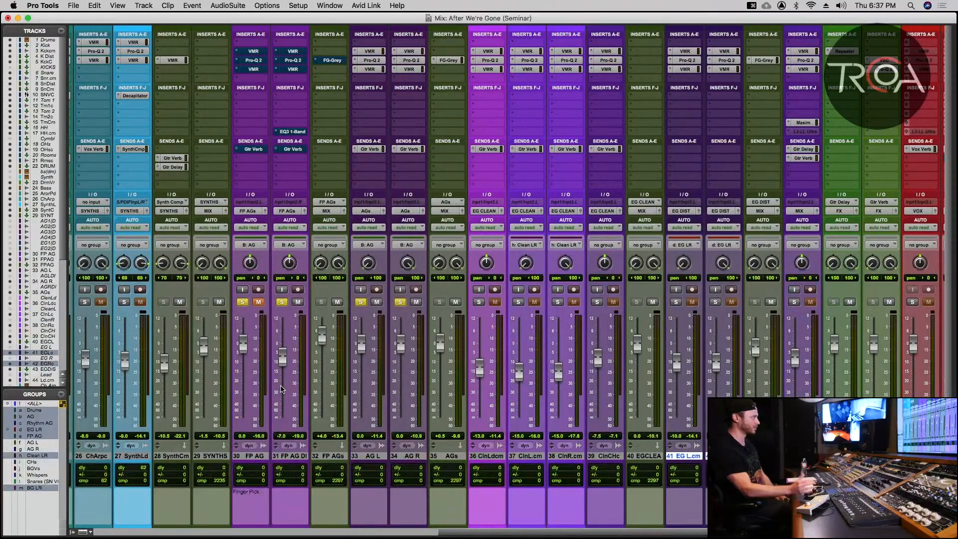
{"action": "left_click", "coordinate": [259, 302]}
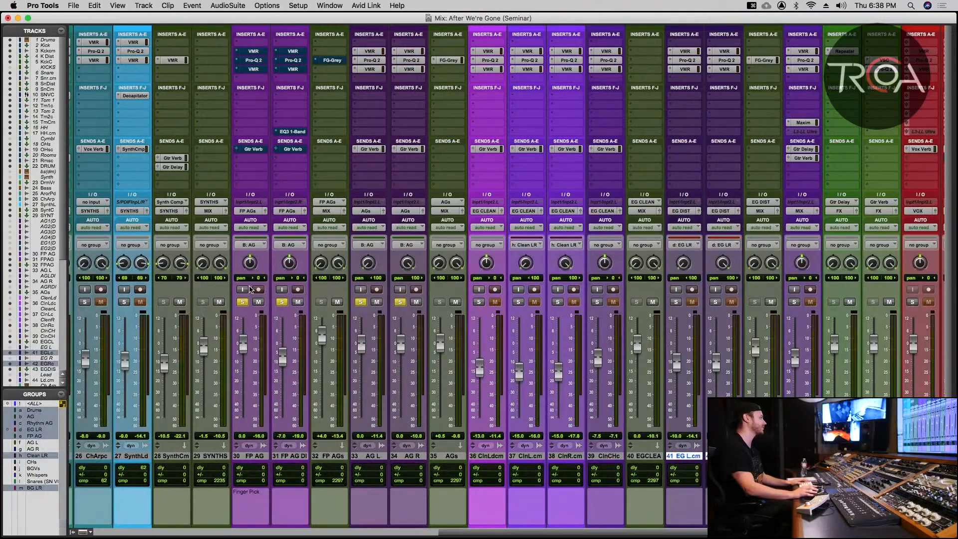
- Open EQ3 1-Band on FP AG DI, compare it active and bypassed during playback, and leave it active with playback stopped
{"action": "left_click", "coordinate": [286, 132]}
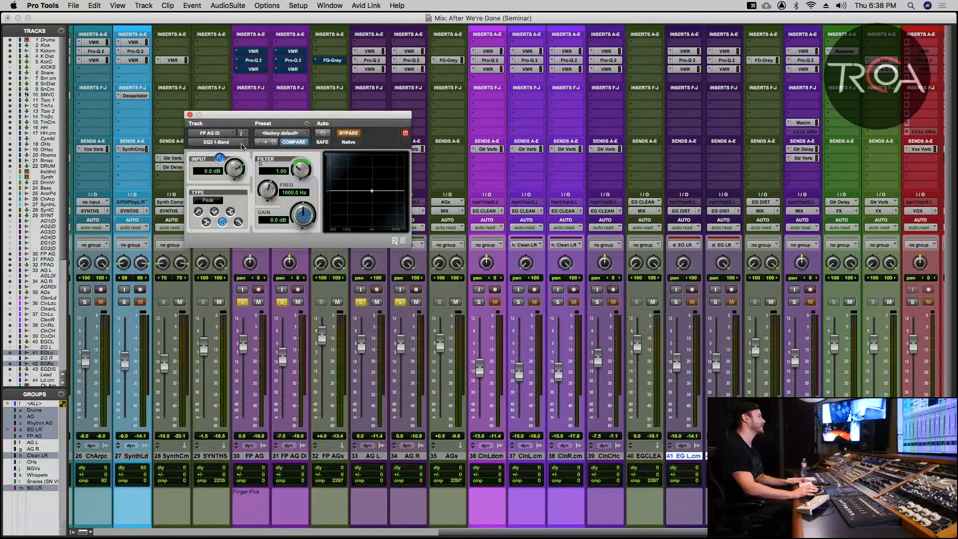
{"action": "left_click_drag", "start_coordinate": [225, 113], "coordinate": [147, 80]}
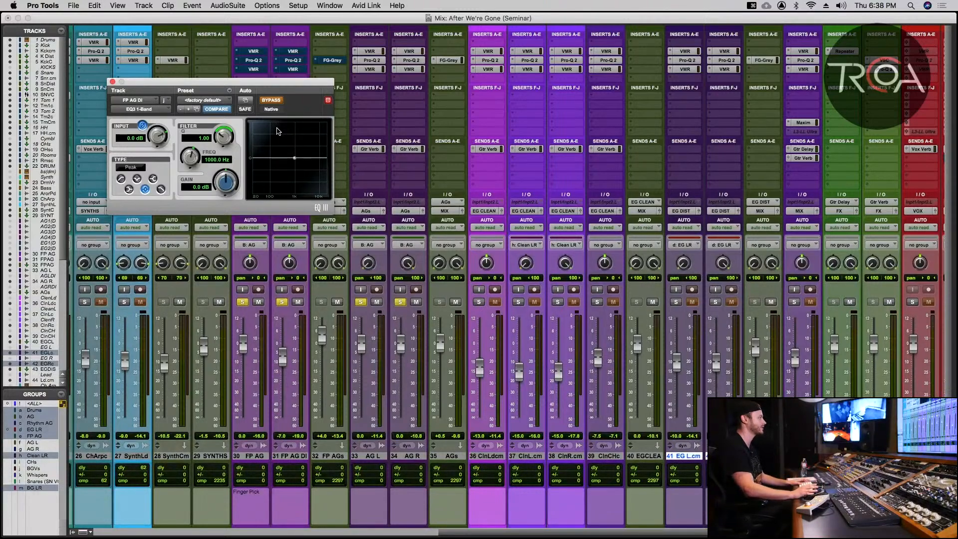
{"action": "left_click", "coordinate": [274, 102]}
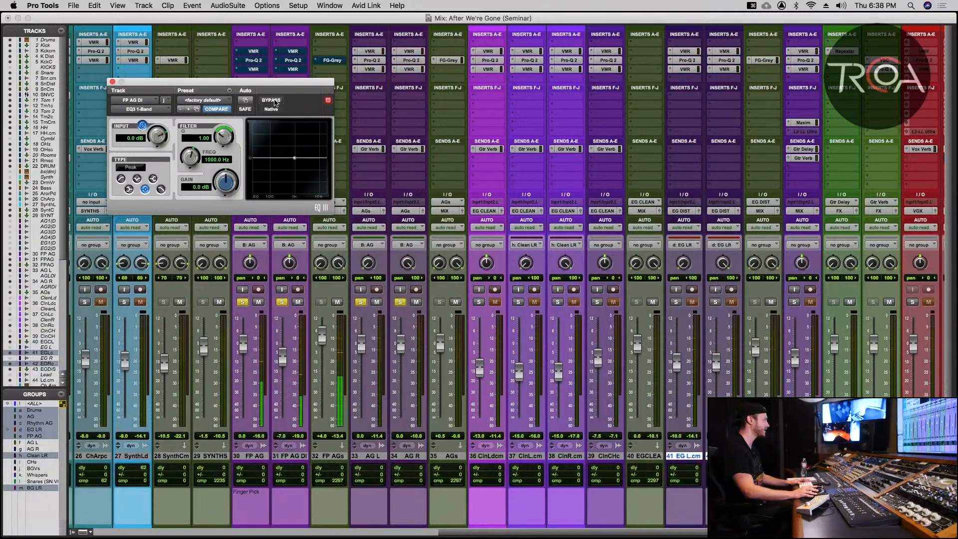
{"action": "left_click", "coordinate": [275, 102]}
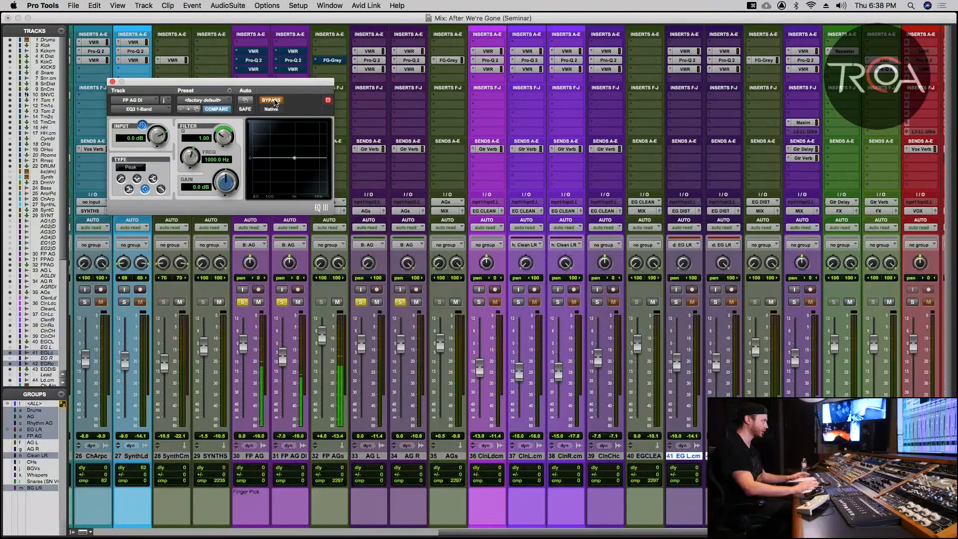
{"action": "key", "text": "space"}
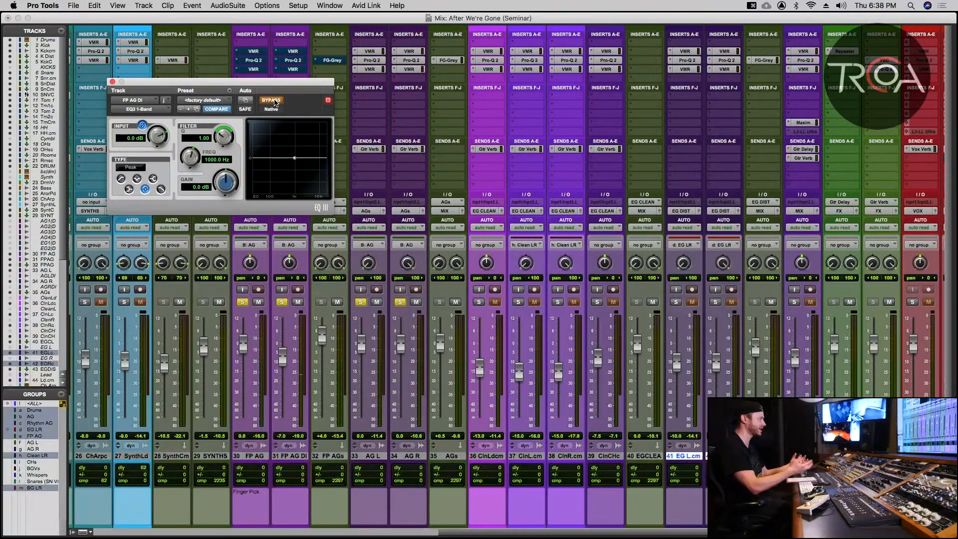
{"action": "left_click", "coordinate": [275, 102]}
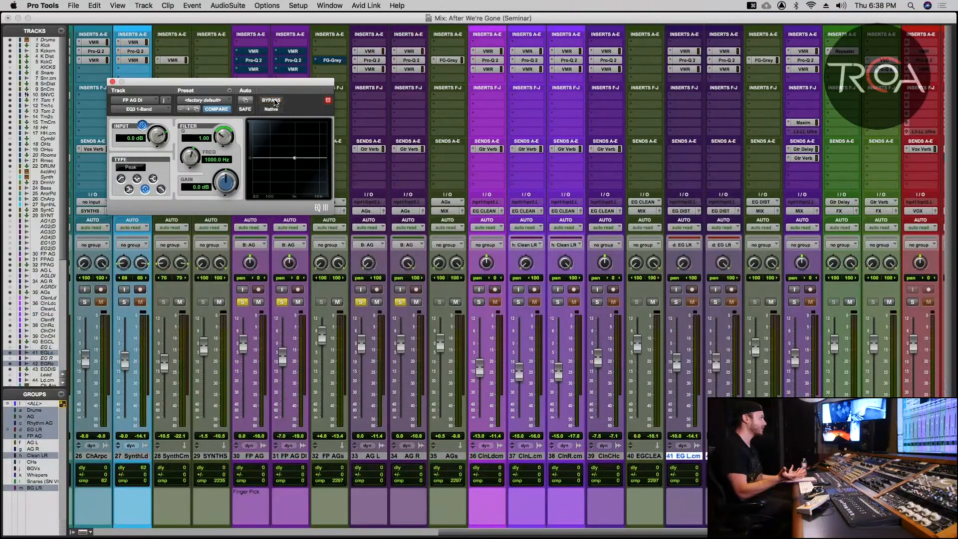
- Play the fingerpicked guitars with EQ3 1-Band active, close its plug-in window, and replay the passage before stopping
{"action": "key", "text": "space"}
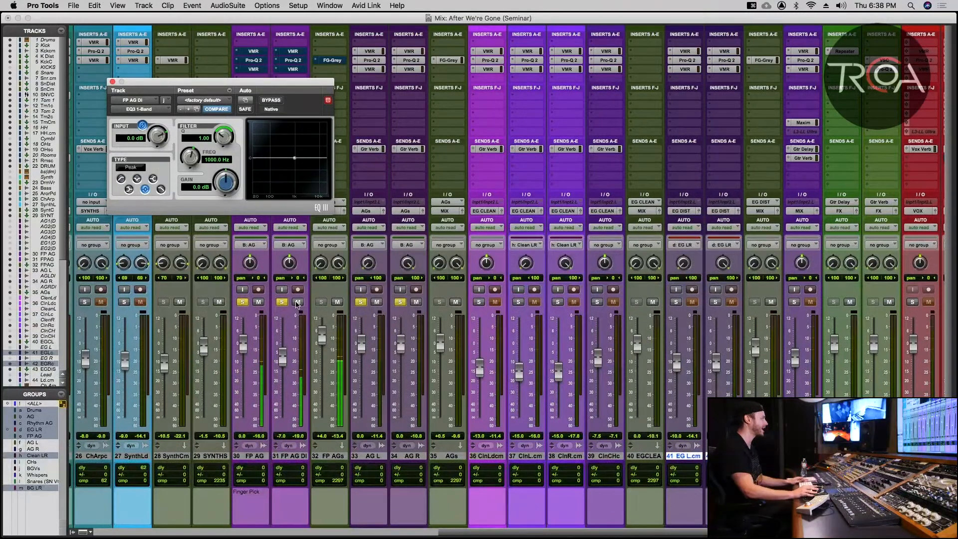
{"action": "left_click", "coordinate": [113, 82]}
{"action": "key", "text": "space"}
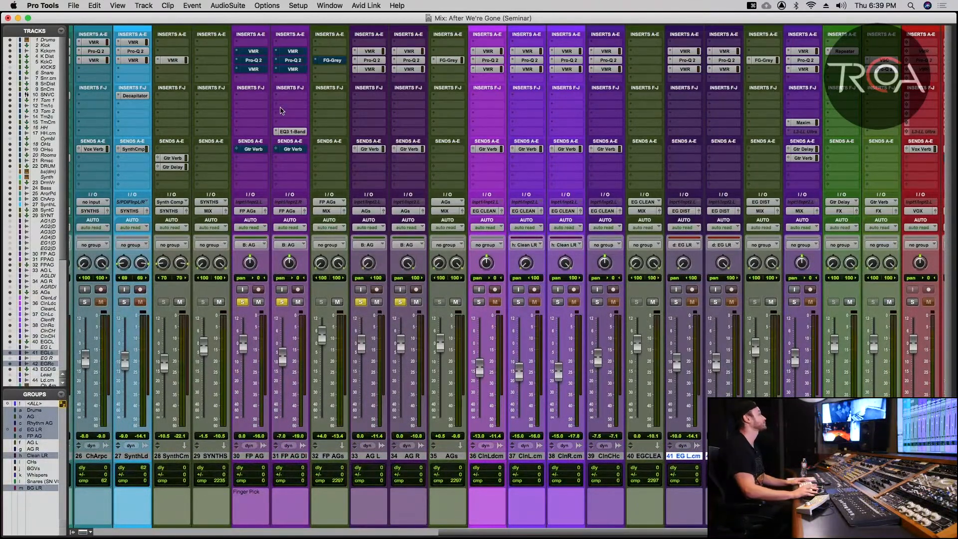
{"action": "key", "text": "space"}
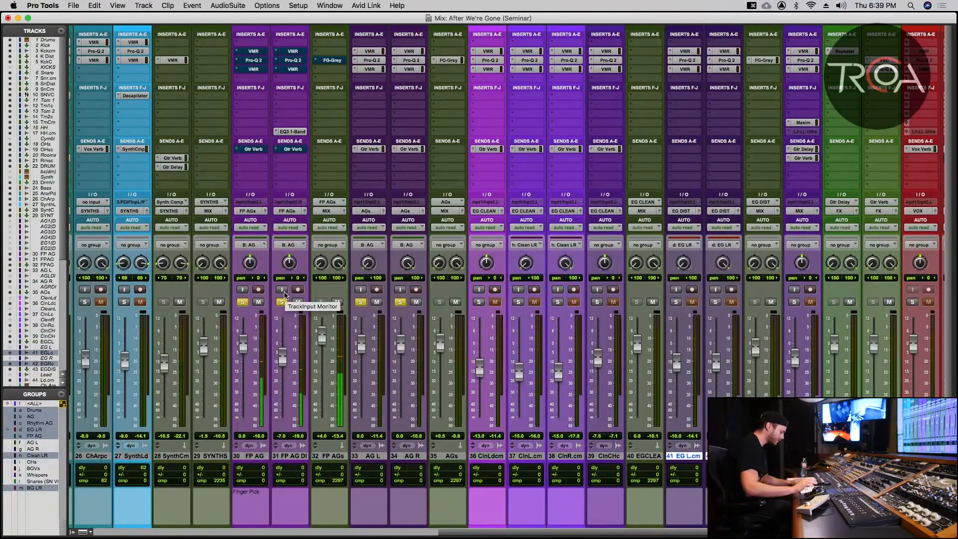
{"action": "key", "text": "space"}
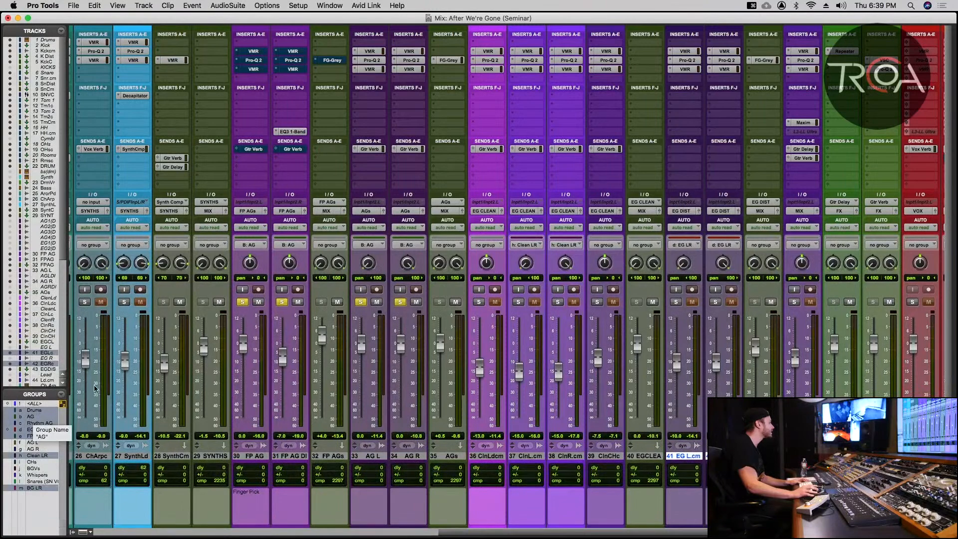
- Deactivate the AG group and modify the FP AG group so it no longer follows globals, showing its attributes
{"action": "left_click", "coordinate": [29, 418]}
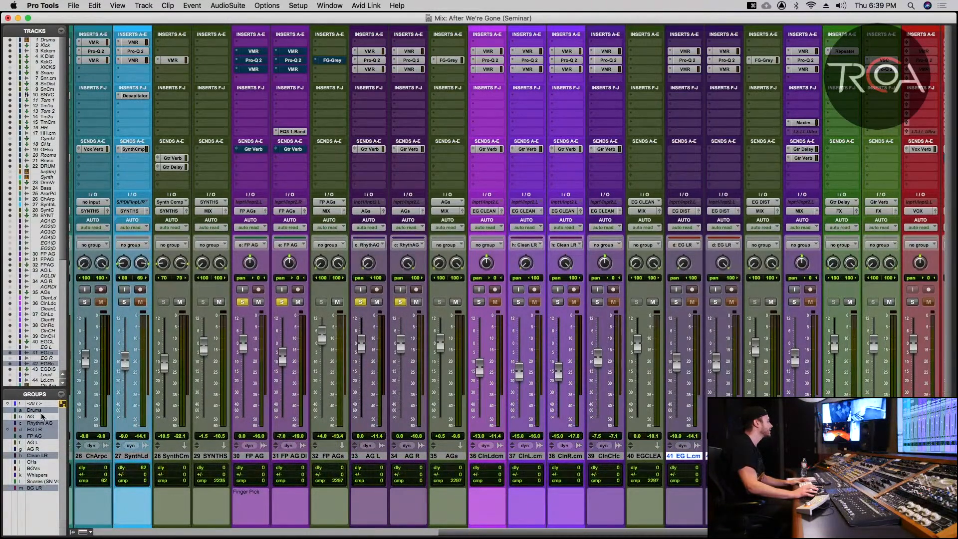
{"action": "right_click", "coordinate": [38, 438]}
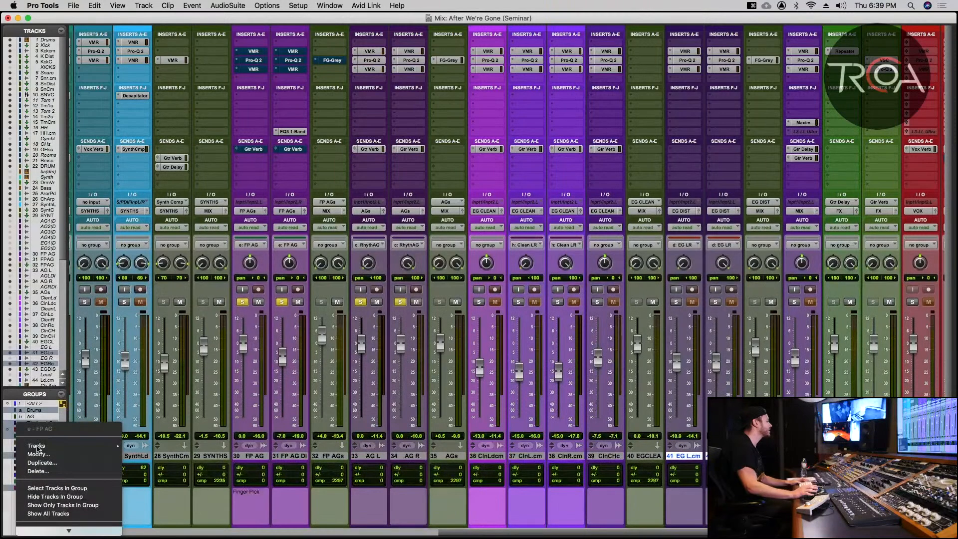
{"action": "left_click", "coordinate": [40, 454]}
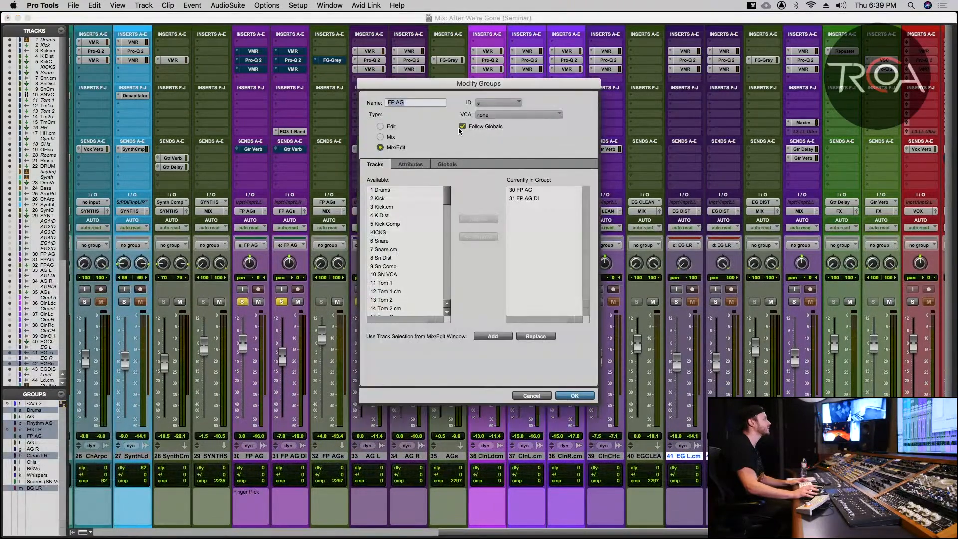
{"action": "left_click", "coordinate": [422, 163]}
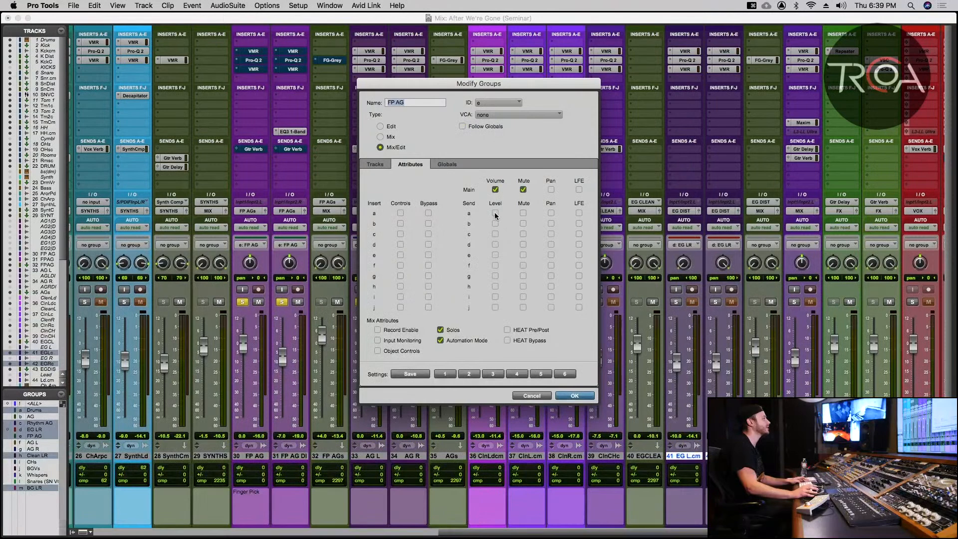
{"action": "left_click", "coordinate": [382, 164]}
{"action": "left_click", "coordinate": [411, 164]}
- Link the bypass of inserts a through e in the FP AG group and apply the group changes
{"action": "left_click", "coordinate": [429, 213]}
{"action": "left_click", "coordinate": [429, 233]}
{"action": "left_click", "coordinate": [429, 245]}
{"action": "left_click", "coordinate": [428, 255]}
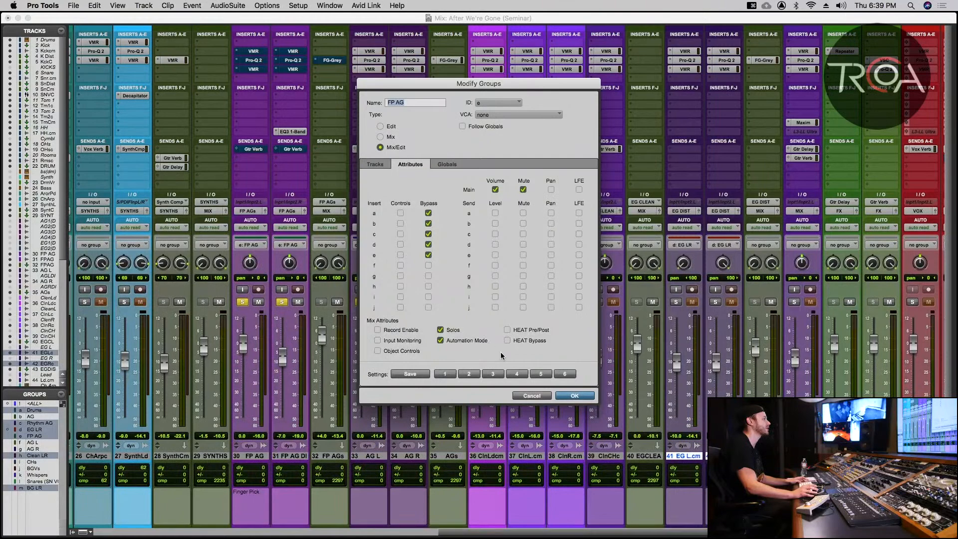
{"action": "left_click", "coordinate": [575, 395]}
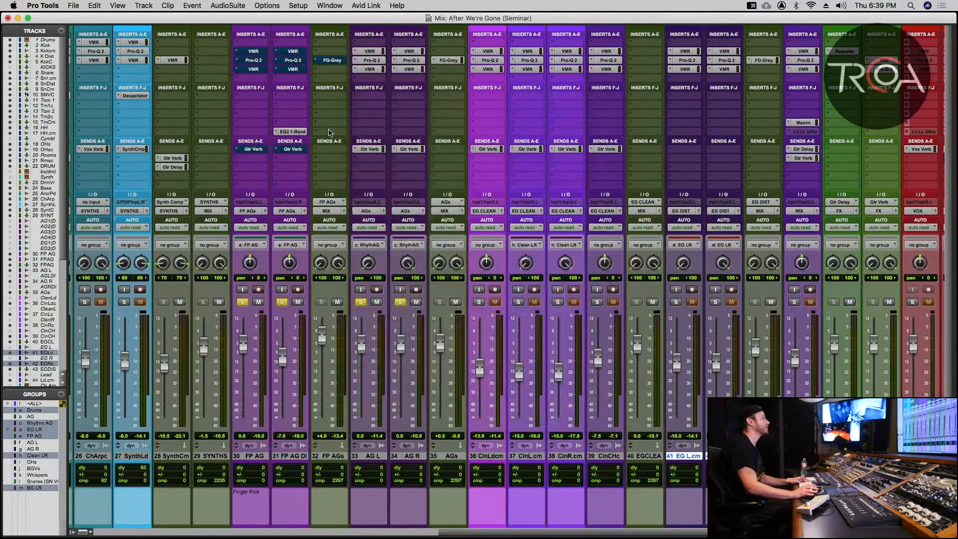
- Test the linked bypass of the VMR and Pro-Q 2 inserts on both FP tracks, and mute and unmute FP AG DI
{"action": "left_click", "coordinate": [254, 52], "text": "super"}
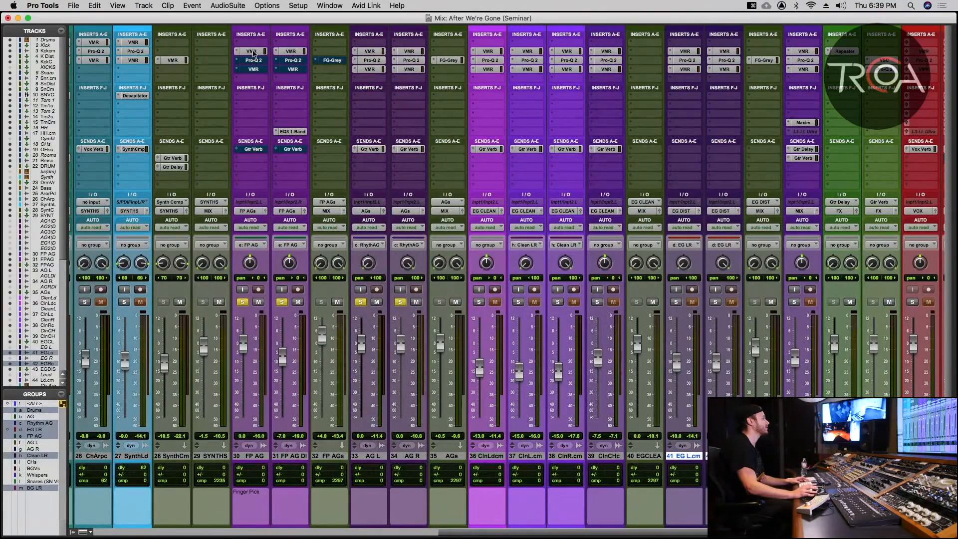
{"action": "left_click", "coordinate": [255, 51], "text": "super"}
{"action": "left_click", "coordinate": [254, 60], "text": "super"}
{"action": "left_click", "coordinate": [253, 60], "text": "super"}
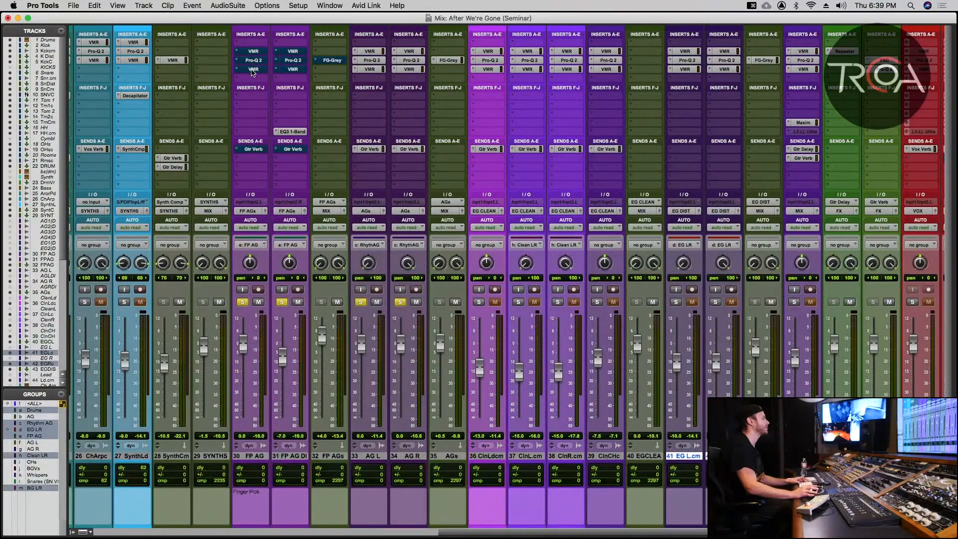
{"action": "left_click", "coordinate": [253, 69], "text": "super"}
{"action": "left_click", "coordinate": [253, 61], "text": "super"}
{"action": "left_click", "coordinate": [255, 61], "text": "super"}
{"action": "left_click", "coordinate": [287, 68], "text": "super"}
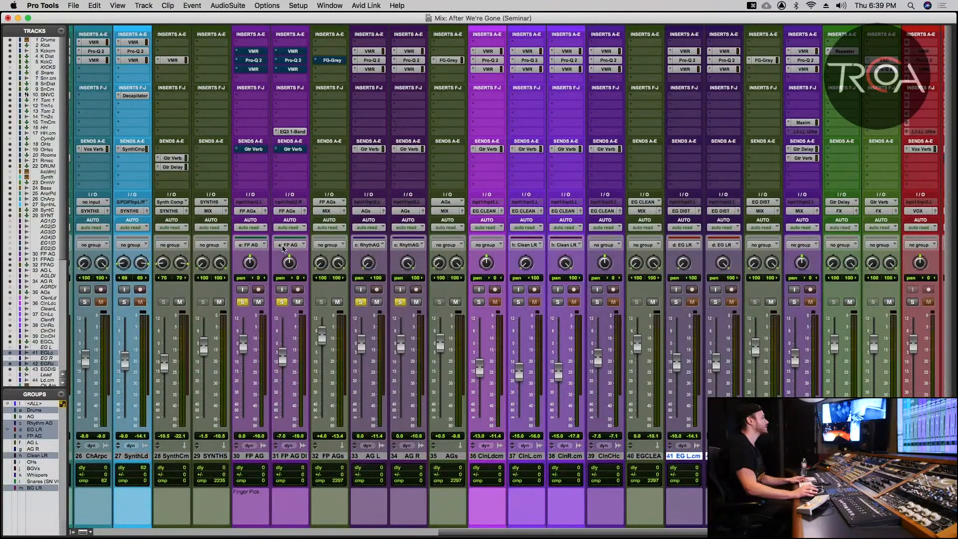
{"action": "left_click", "coordinate": [297, 302]}
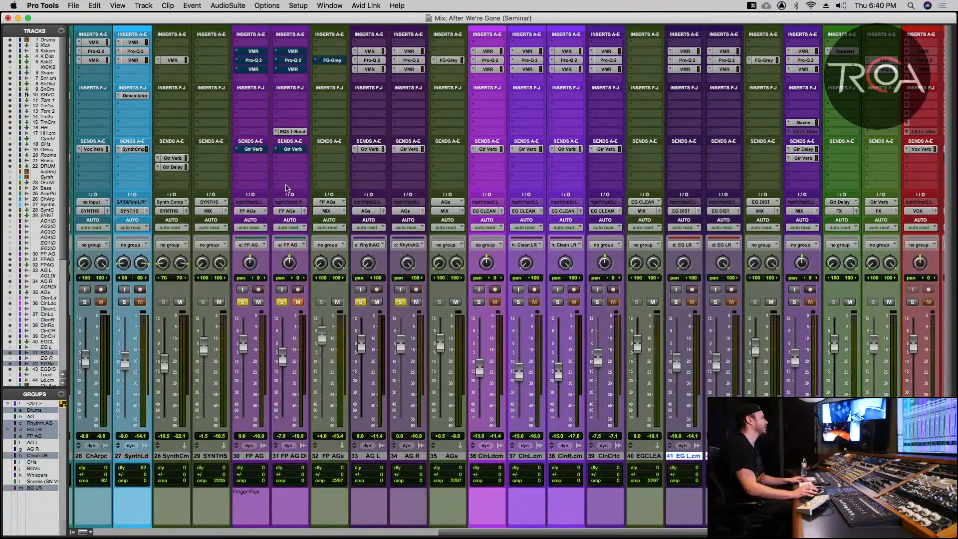
{"action": "left_click", "coordinate": [298, 302]}
- View the first VMR insert on FP AG and FP AG DI, activate it on both tracks, and move its window clear of their channels
{"action": "left_click", "coordinate": [253, 50]}
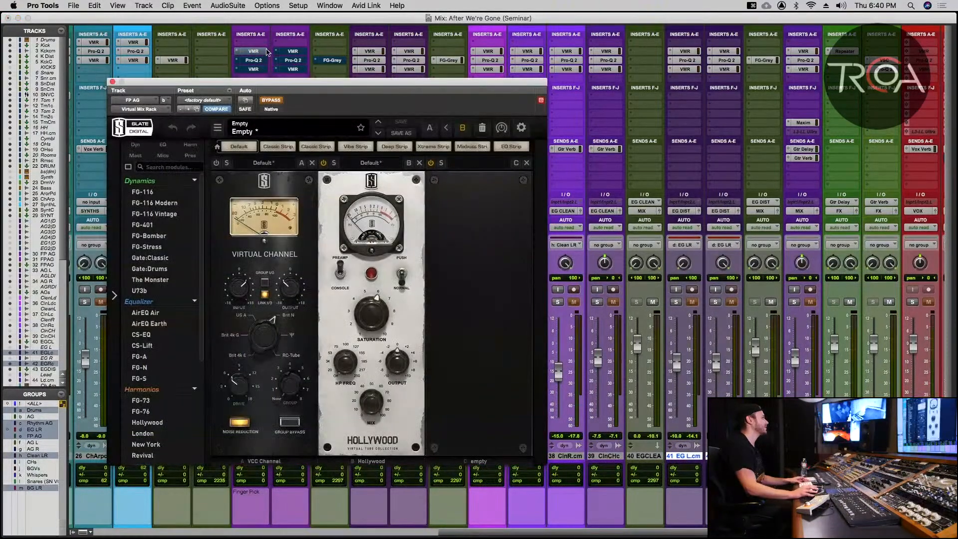
{"action": "left_click", "coordinate": [286, 50]}
{"action": "left_click", "coordinate": [258, 52]}
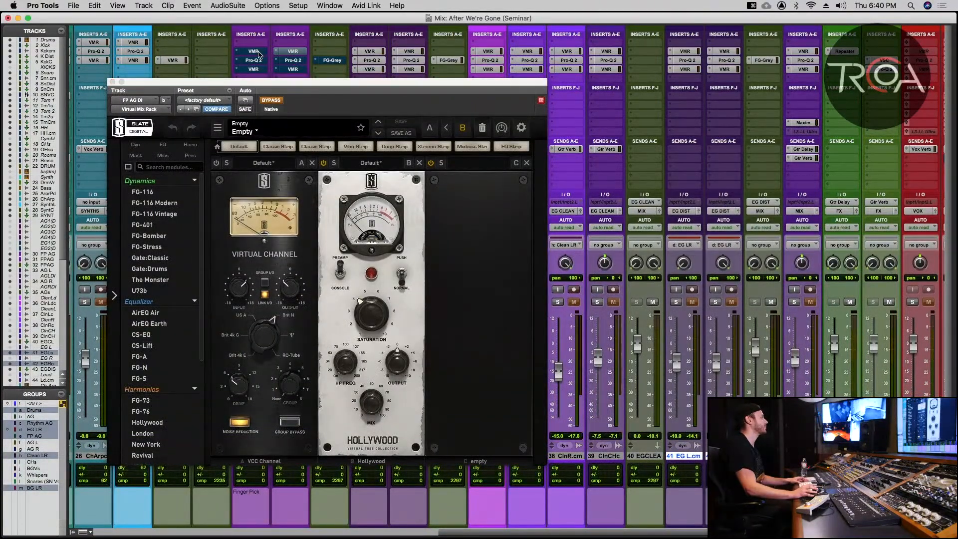
{"action": "left_click", "coordinate": [270, 100]}
{"action": "left_click", "coordinate": [270, 100]}
{"action": "left_click_drag", "start_coordinate": [280, 84], "coordinate": [576, 51]}
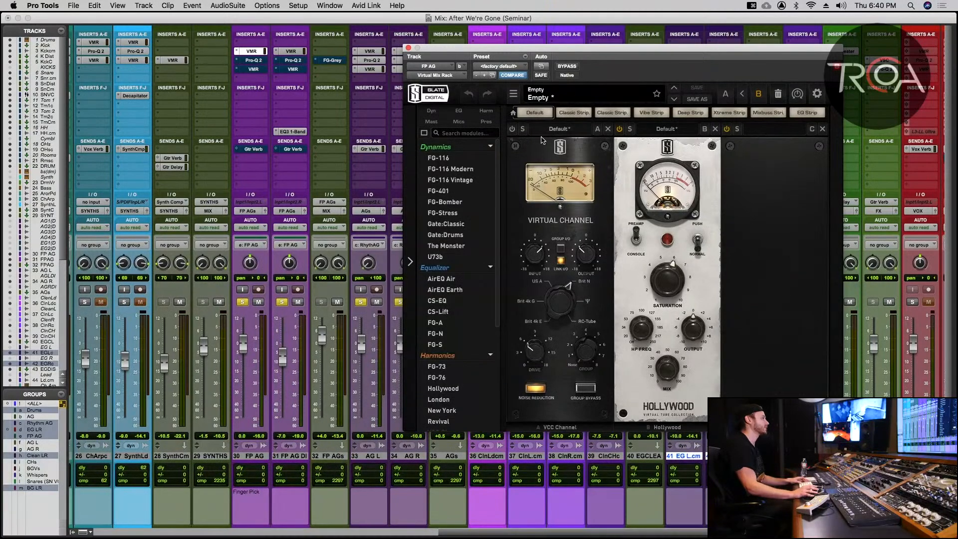
{"action": "left_click", "coordinate": [297, 53]}
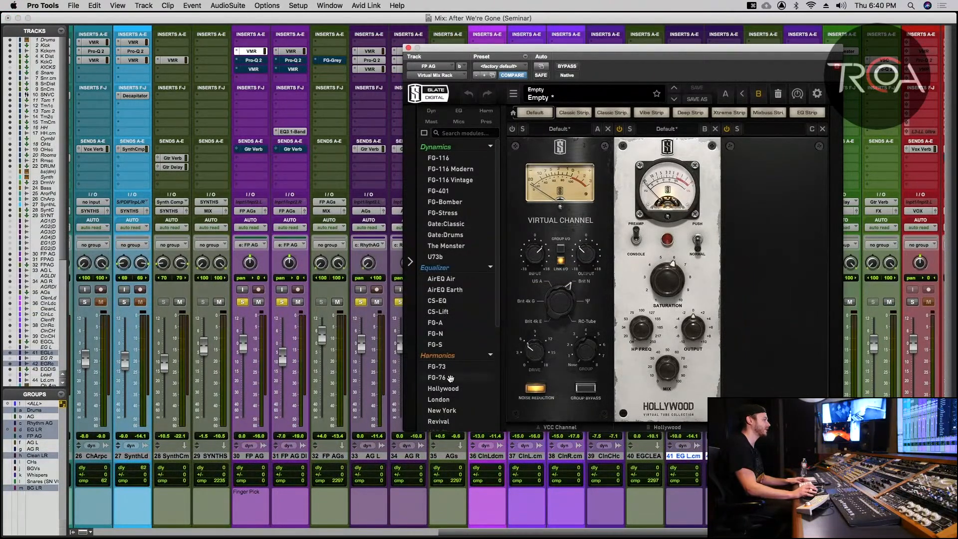
{"action": "mouse_move", "coordinate": [436, 389]}
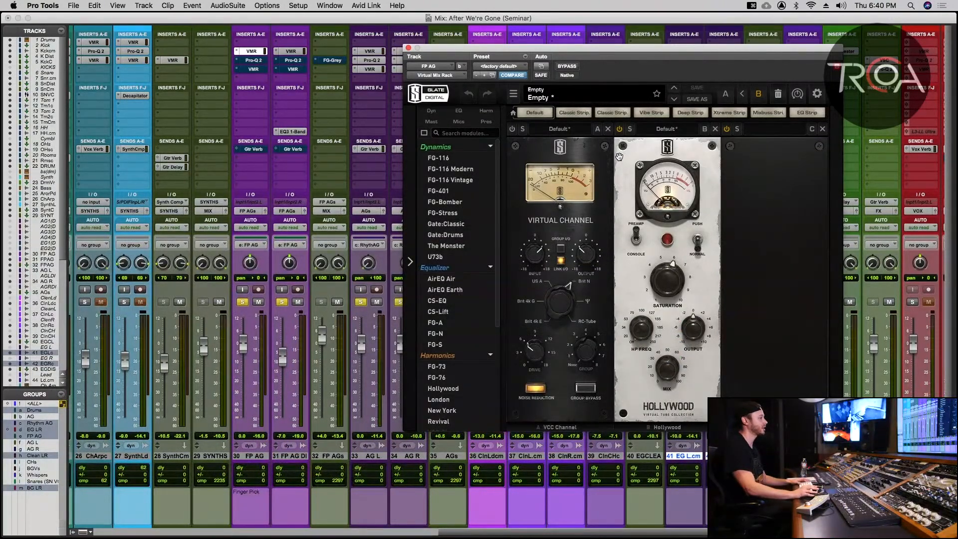
- Play the fingerpicked guitars and compare the first VMR insert bypassed and active, leaving it active
{"action": "key", "text": "space"}
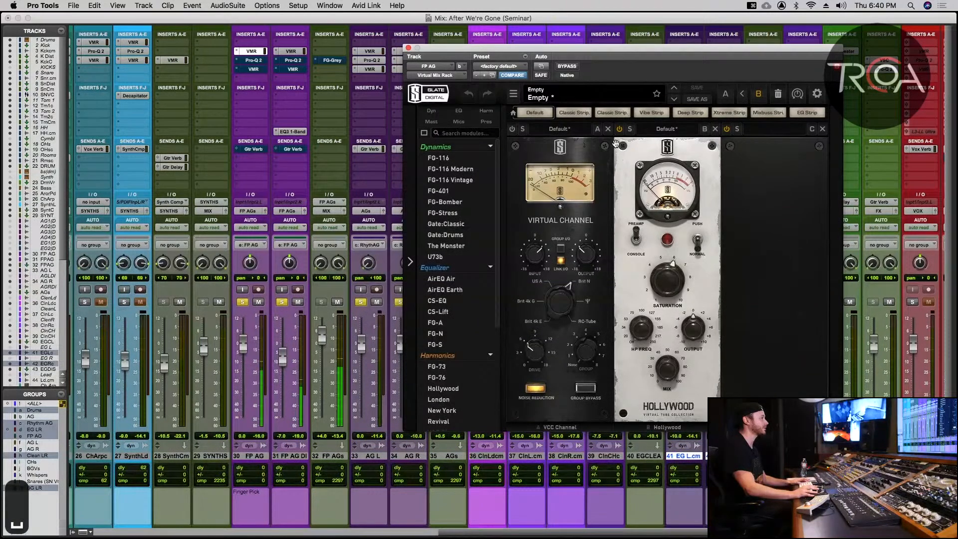
{"action": "left_click", "coordinate": [559, 67]}
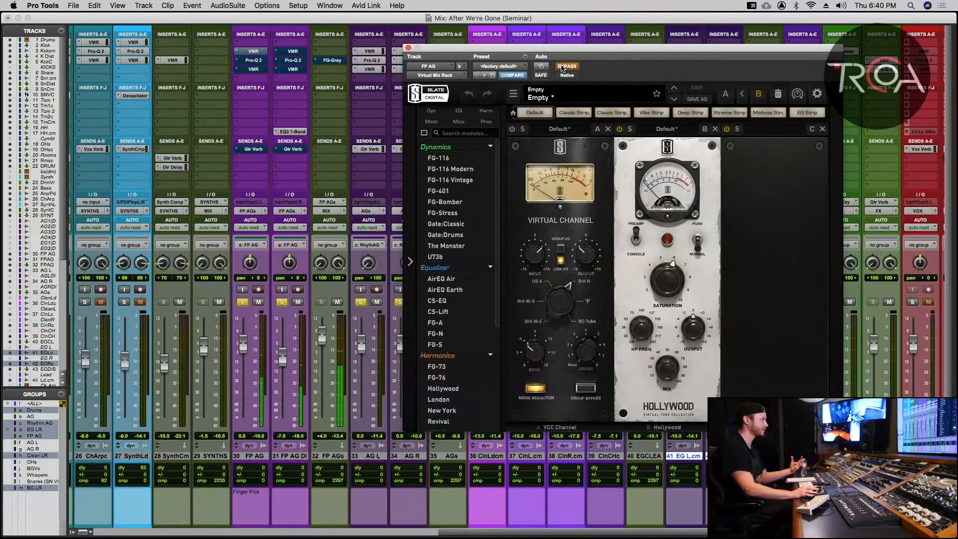
{"action": "left_click", "coordinate": [562, 67]}
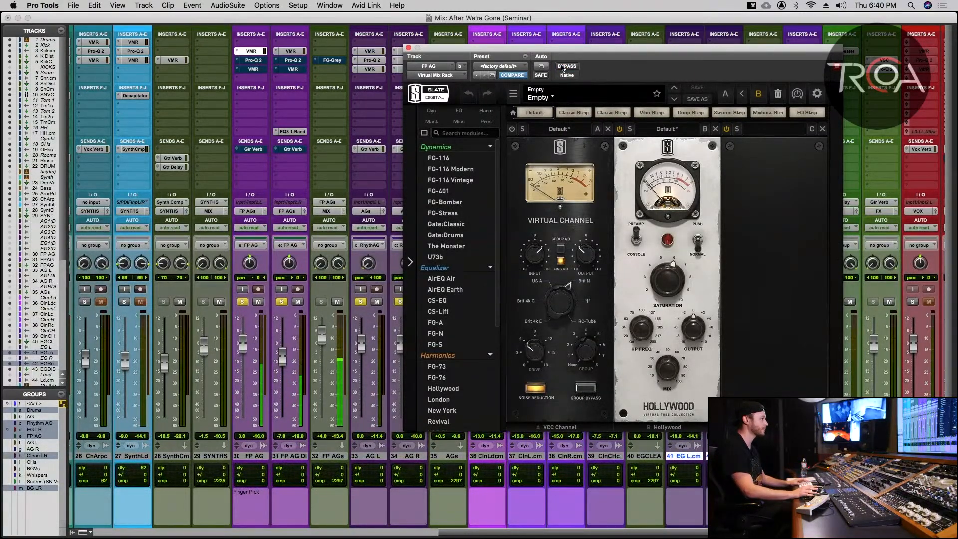
- Play the fingerpicked guitars, compare the VCC Channel and Hollywood modules switched on and off in FP AG's first VMR, and close it
{"action": "key", "text": "space"}
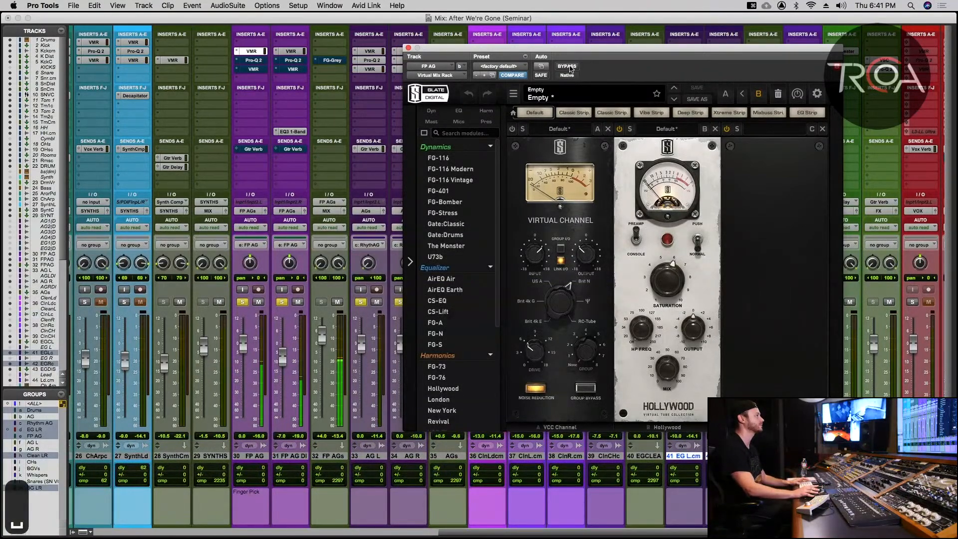
{"action": "left_click", "coordinate": [619, 131]}
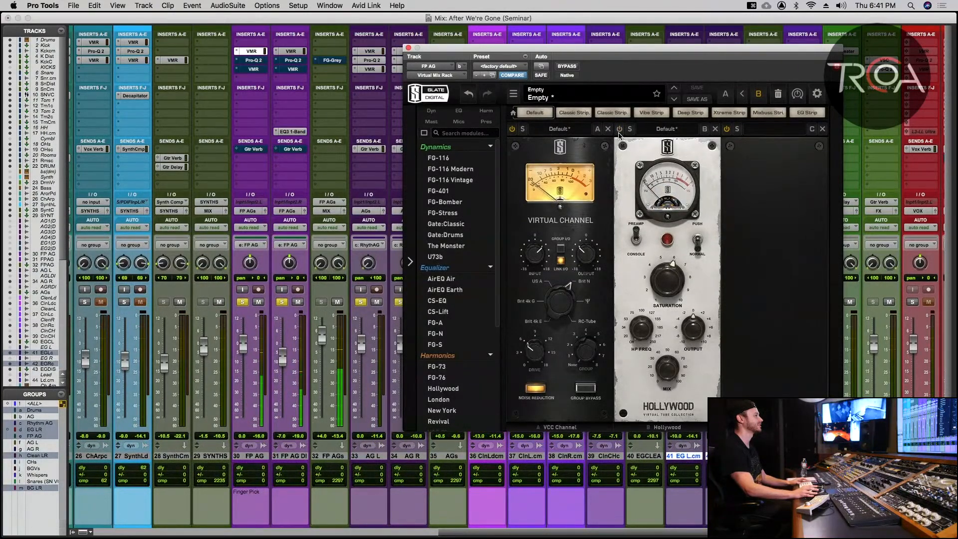
{"action": "left_click", "coordinate": [619, 131]}
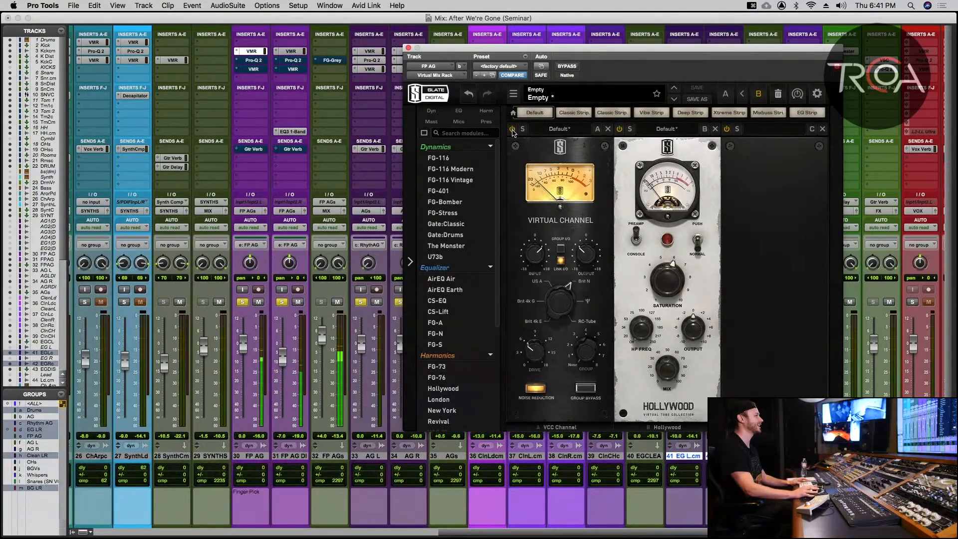
{"action": "left_click", "coordinate": [512, 130]}
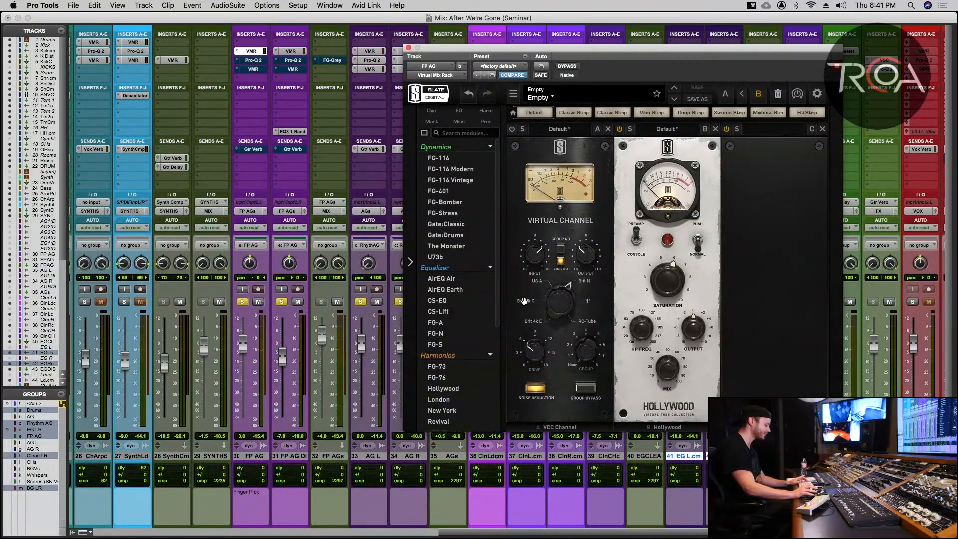
{"action": "left_click", "coordinate": [408, 48]}
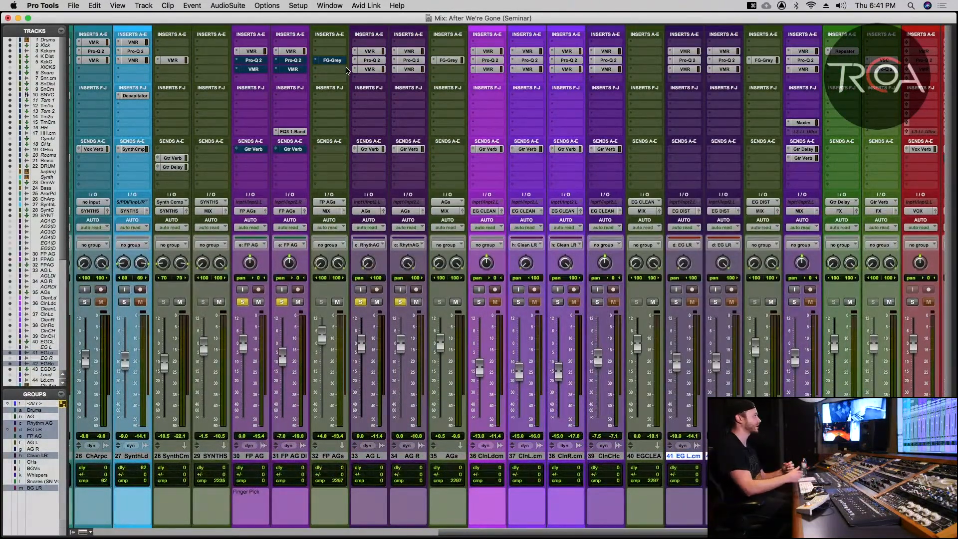
- View the Pro-Q 2 curve and its low-cut band on FP AG, and move the plug-in window closer to the channel
{"action": "left_click", "coordinate": [254, 60]}
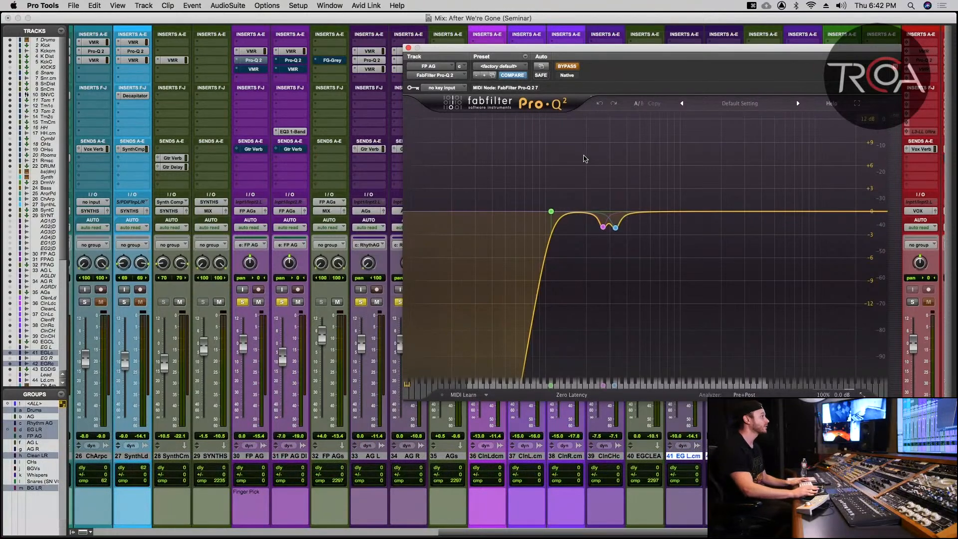
{"action": "mouse_move", "coordinate": [550, 212]}
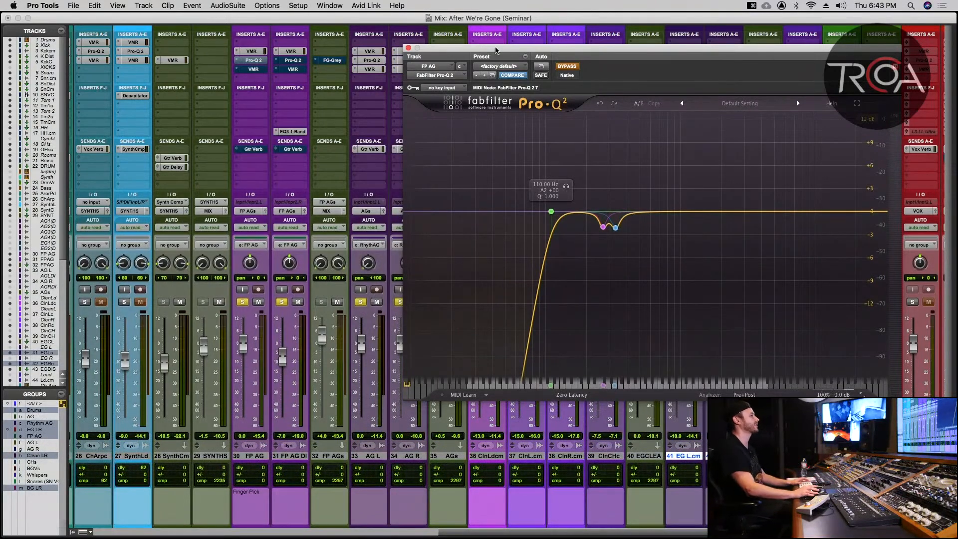
{"action": "left_click_drag", "start_coordinate": [495, 50], "coordinate": [390, 55]}
{"action": "left_click_drag", "start_coordinate": [463, 54], "coordinate": [526, 58]}
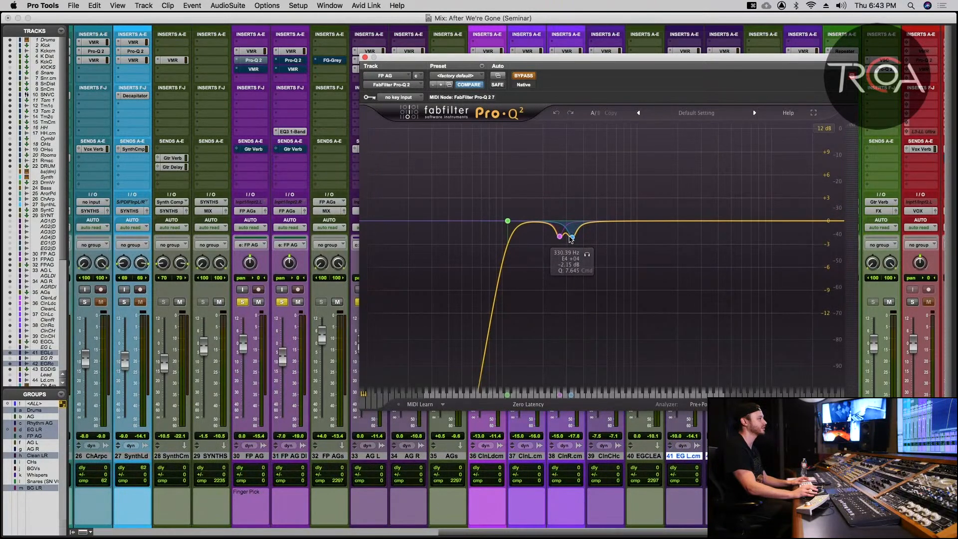
- Play the fingerpicked guitars and compare Pro-Q 2 bypassed and active, leaving it active on both FP tracks
{"action": "key", "text": "space"}
{"action": "left_click", "coordinate": [524, 77]}
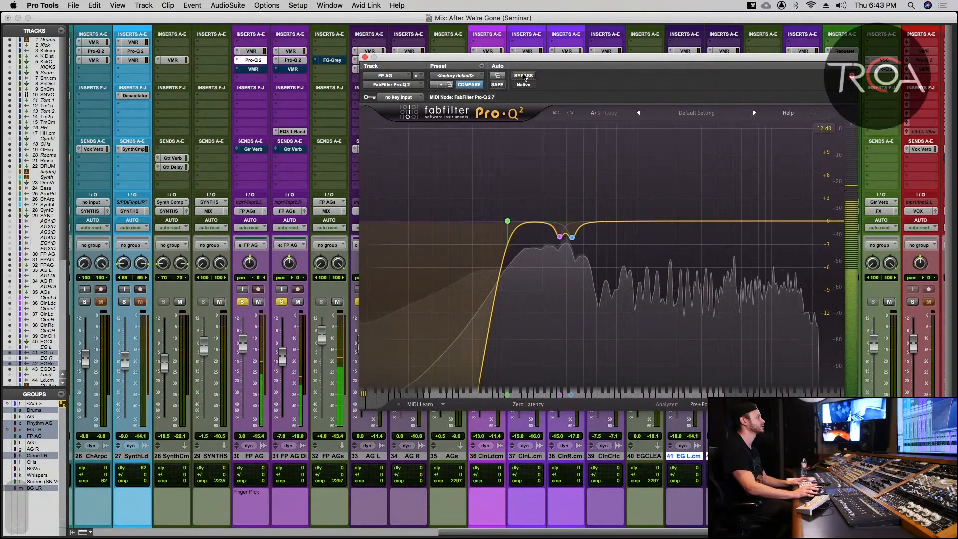
{"action": "left_click", "coordinate": [524, 77]}
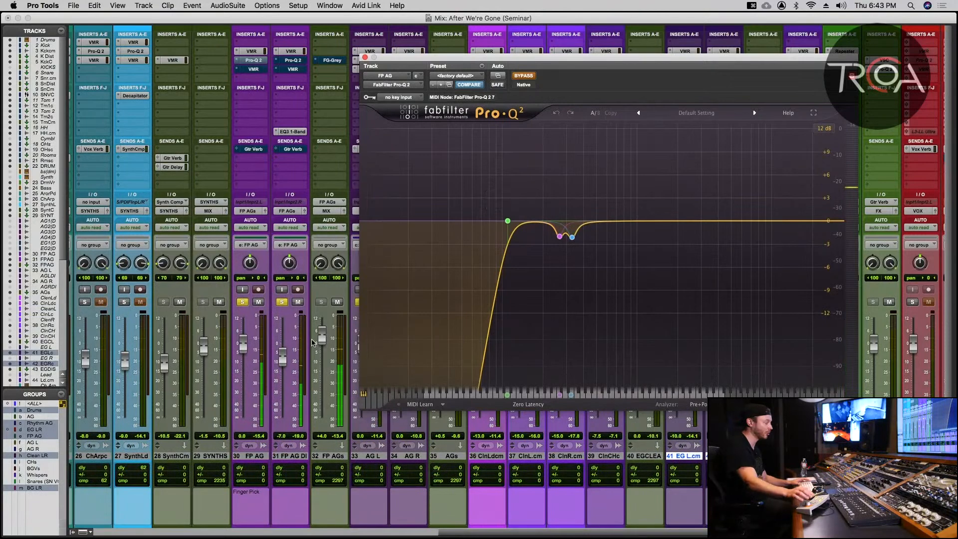
{"action": "key", "text": "space"}
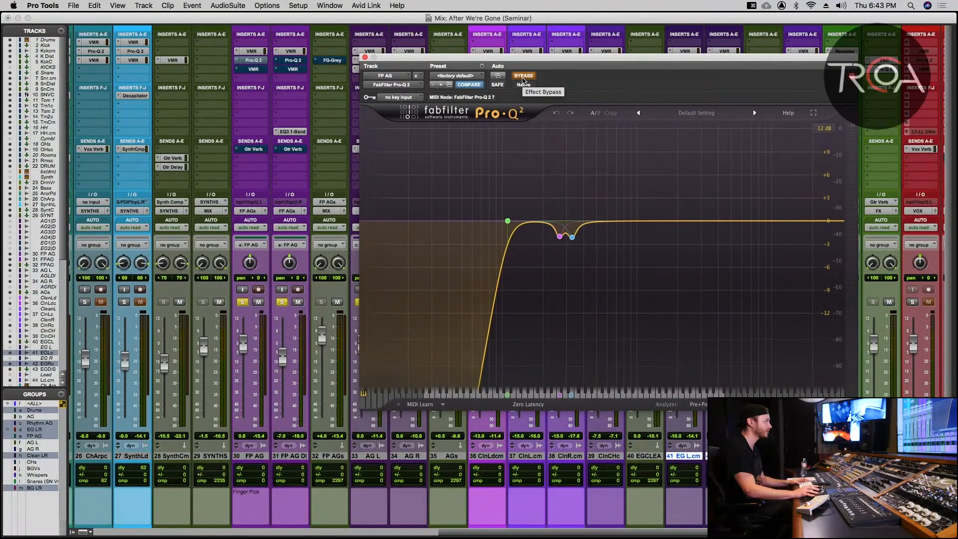
{"action": "key", "text": "space"}
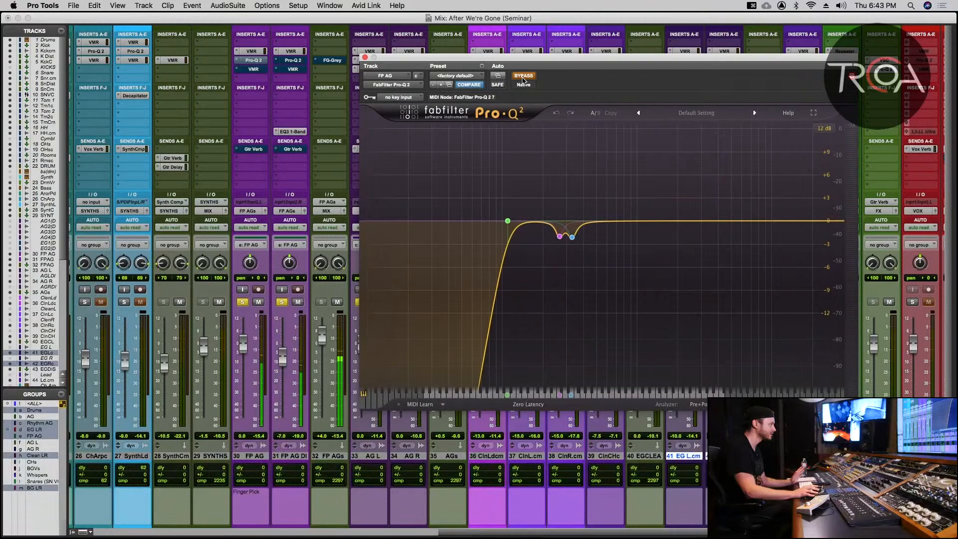
{"action": "left_click", "coordinate": [524, 76]}
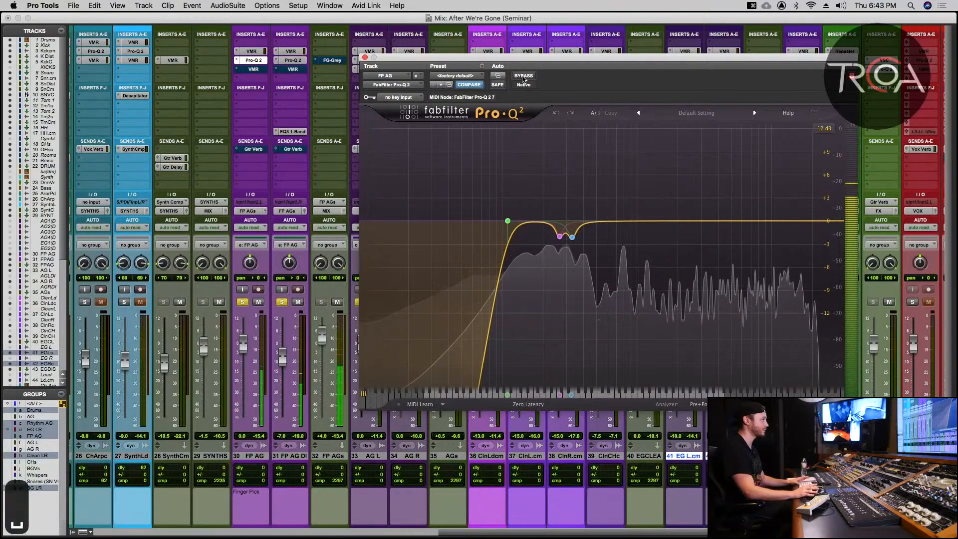
{"action": "key", "text": "space"}
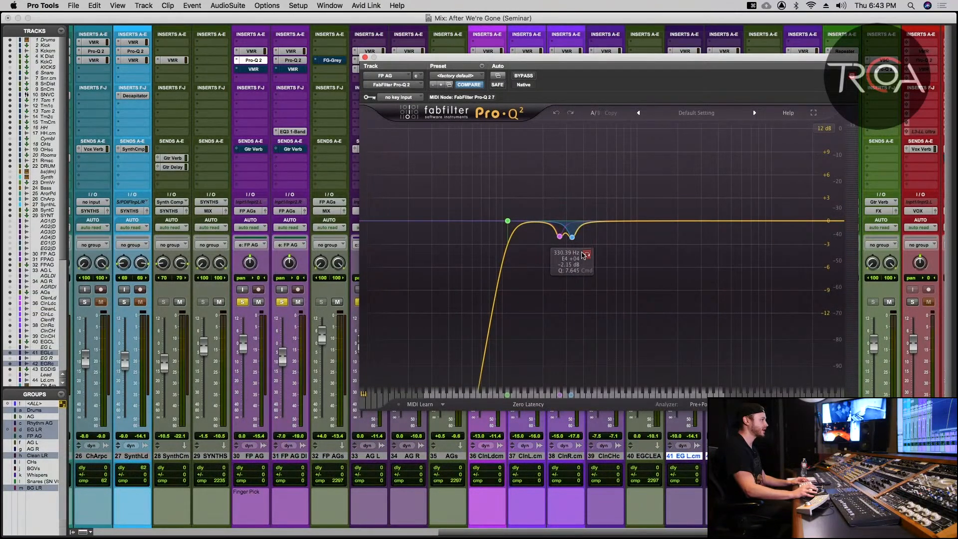
- Solo the 330.39 Hz band and the 265.94 Hz band in FP AG's Pro-Q 2 in turn during playback
{"action": "key", "text": "space"}
{"action": "left_click", "coordinate": [572, 238]}
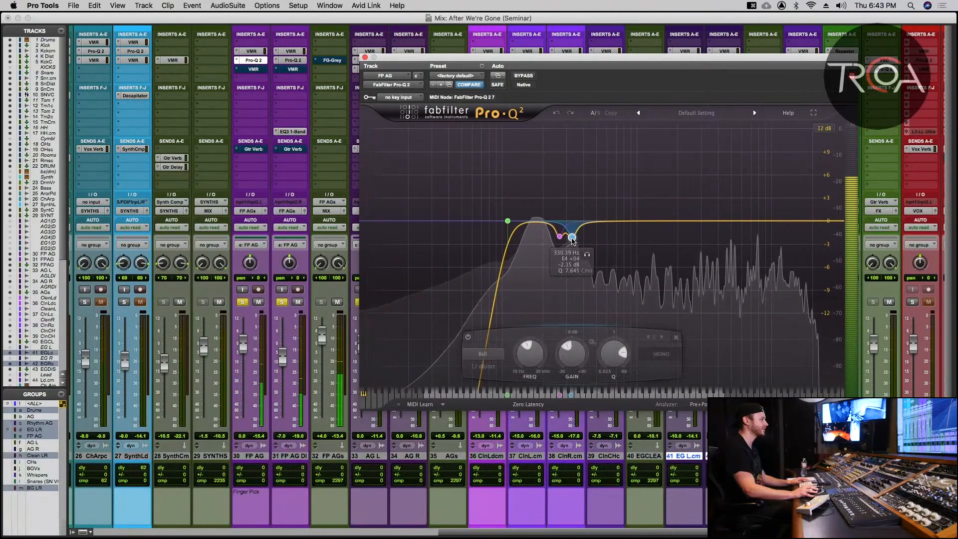
{"action": "left_click", "coordinate": [586, 255]}
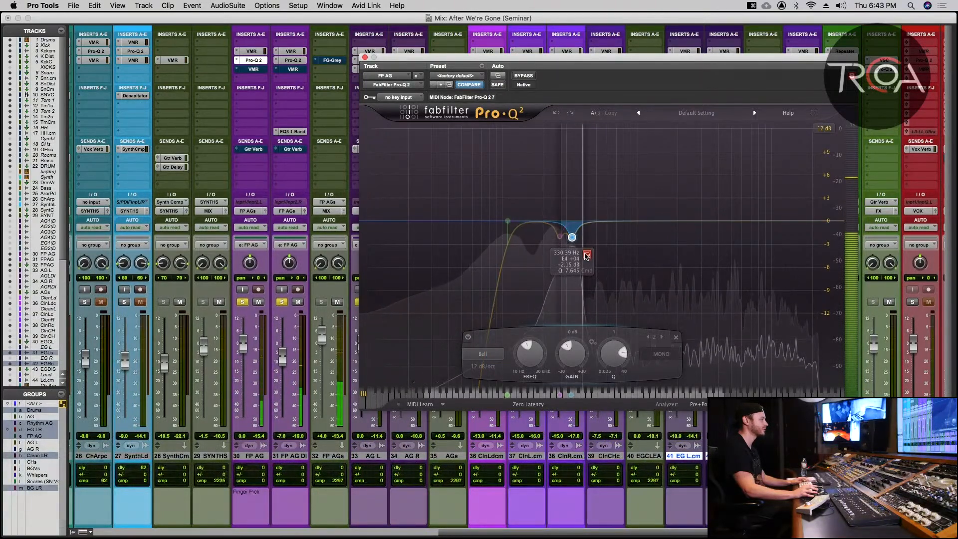
{"action": "left_click", "coordinate": [587, 255]}
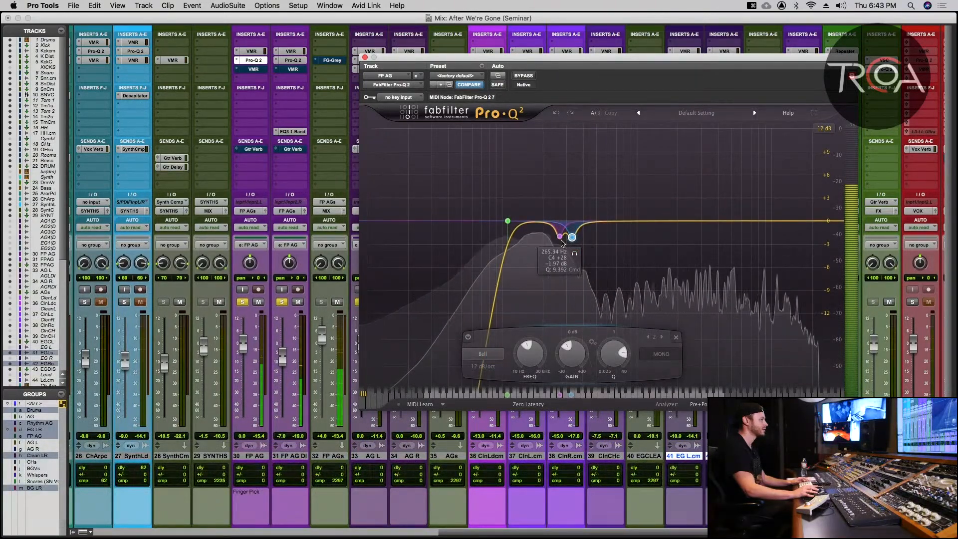
{"action": "left_click", "coordinate": [560, 236]}
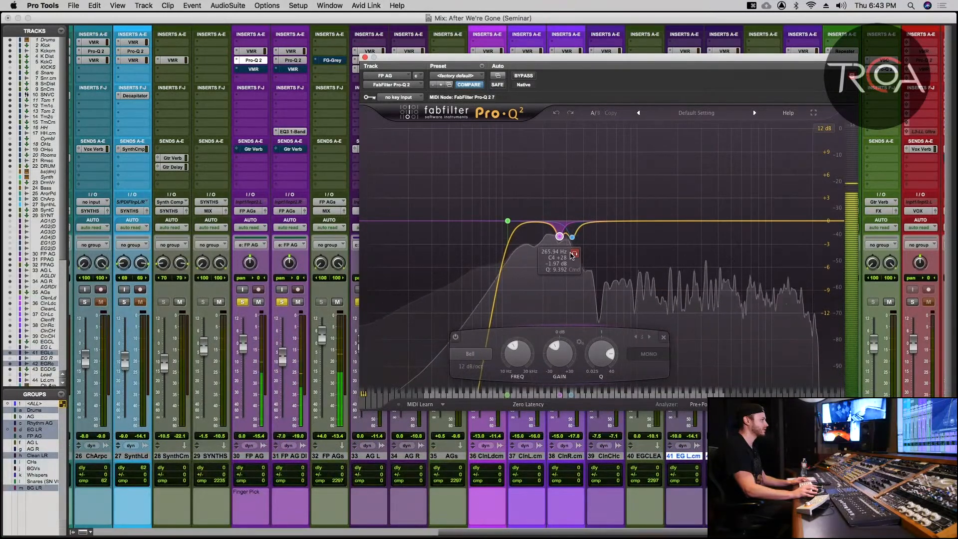
{"action": "left_click", "coordinate": [573, 254]}
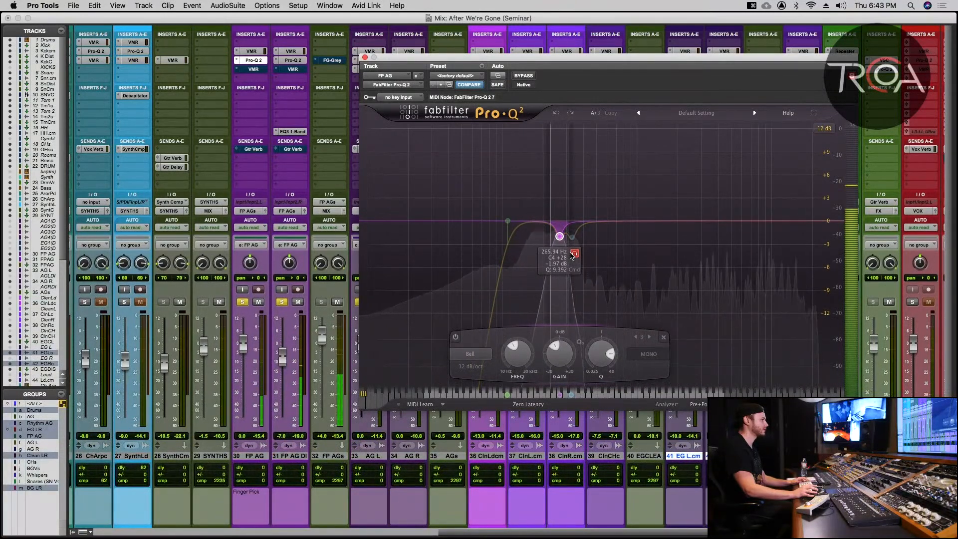
{"action": "left_click", "coordinate": [573, 254]}
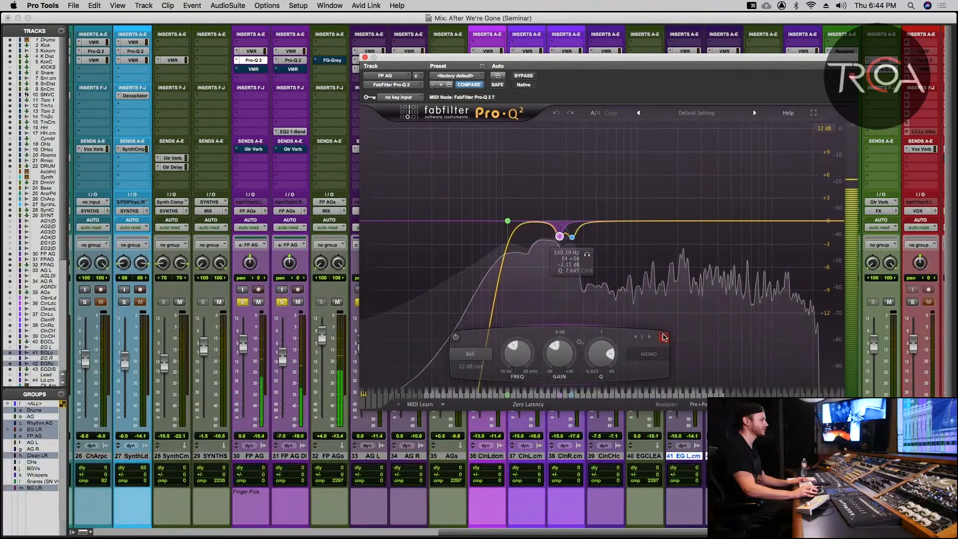
- Try deleting the 265.94 Hz band from Pro-Q 2, undo the deletion, and close the plug-in window
{"action": "left_click", "coordinate": [664, 337]}
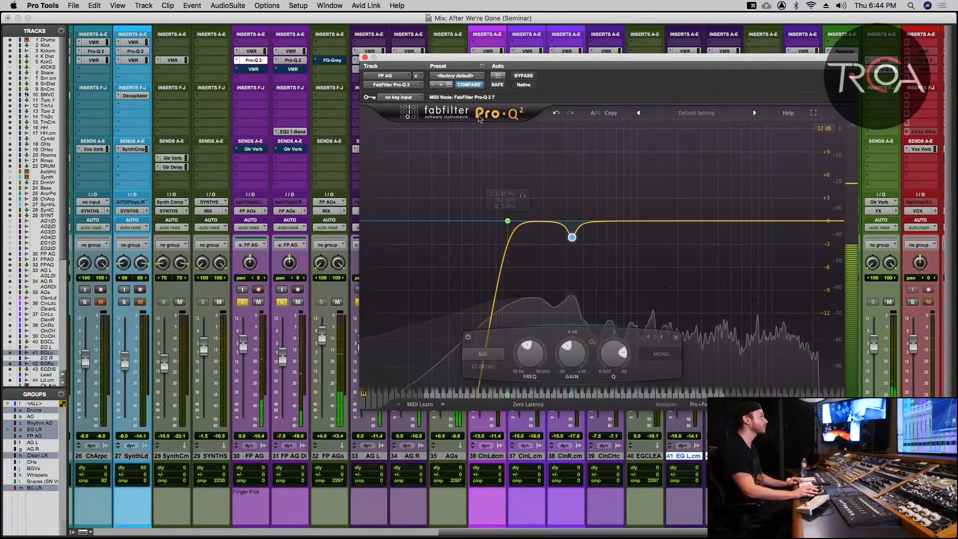
{"action": "left_click", "coordinate": [551, 113]}
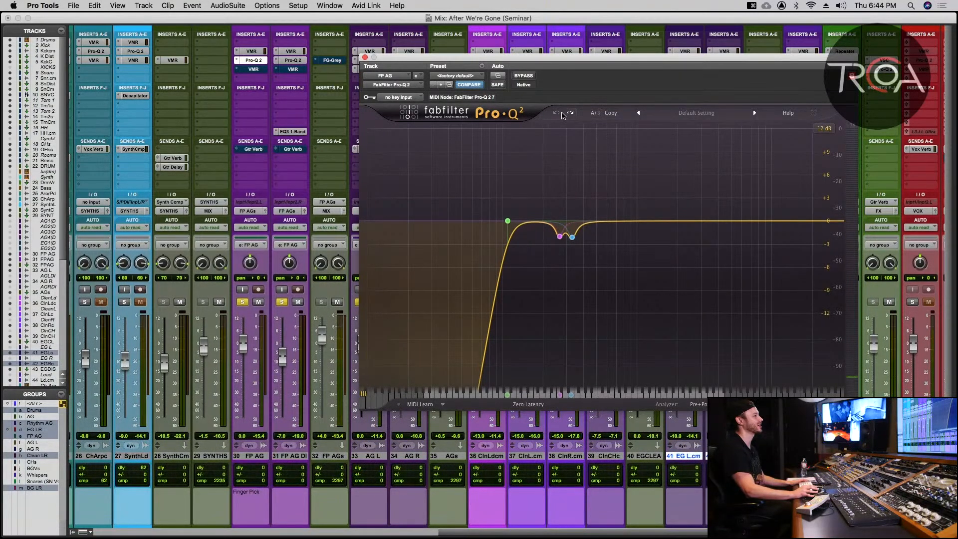
{"action": "left_click", "coordinate": [365, 58]}
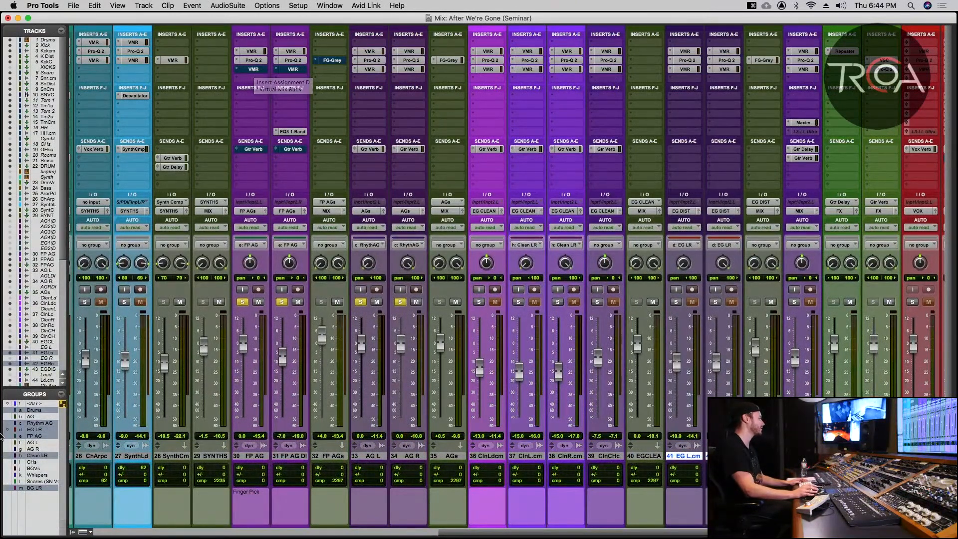
- Set the FP AG group to follow the global attributes, check its track list, and apply the group changes
{"action": "right_click", "coordinate": [40, 436]}
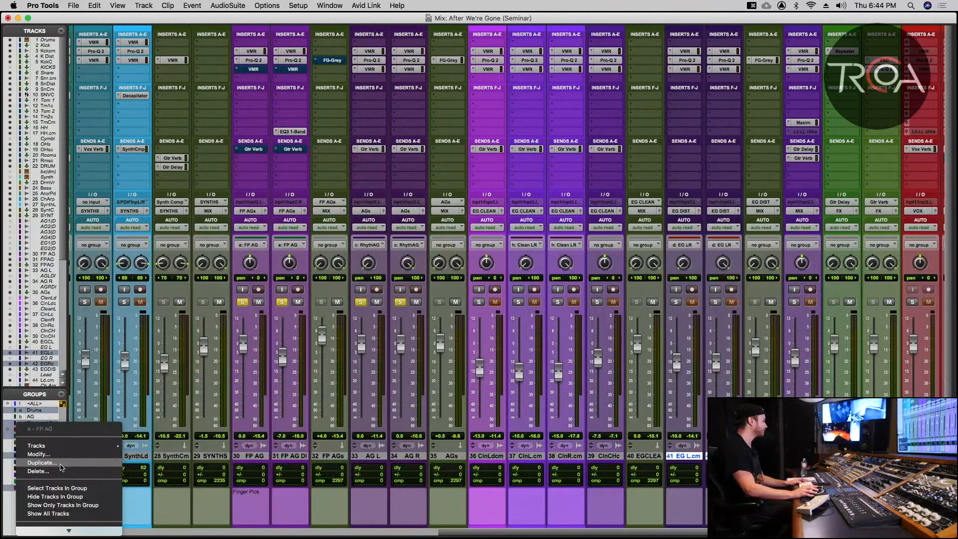
{"action": "left_click", "coordinate": [39, 454]}
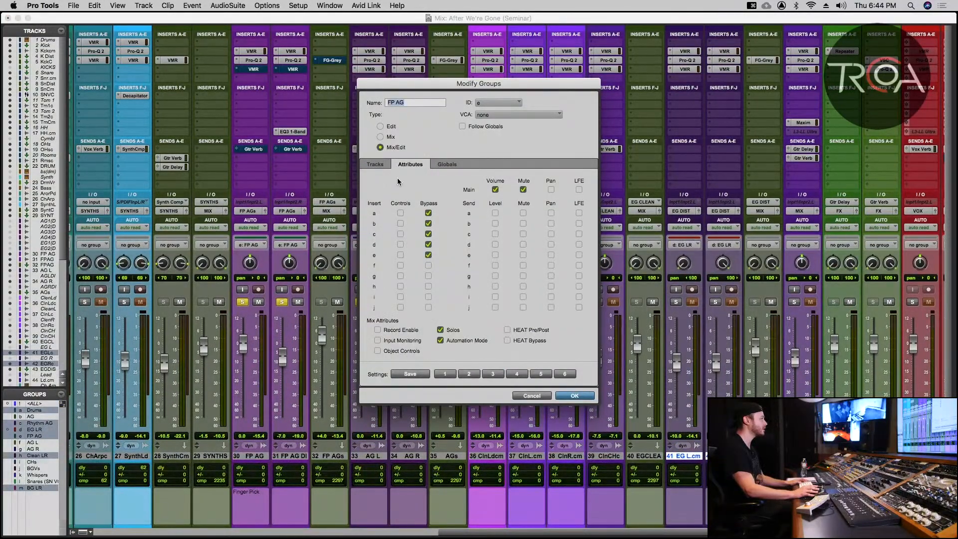
{"action": "left_click", "coordinate": [446, 166]}
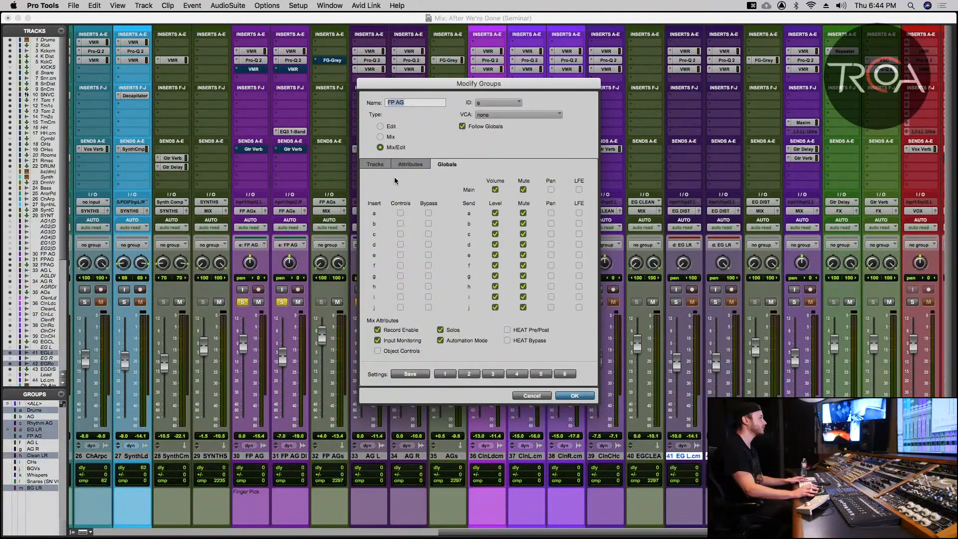
{"action": "left_click", "coordinate": [377, 164]}
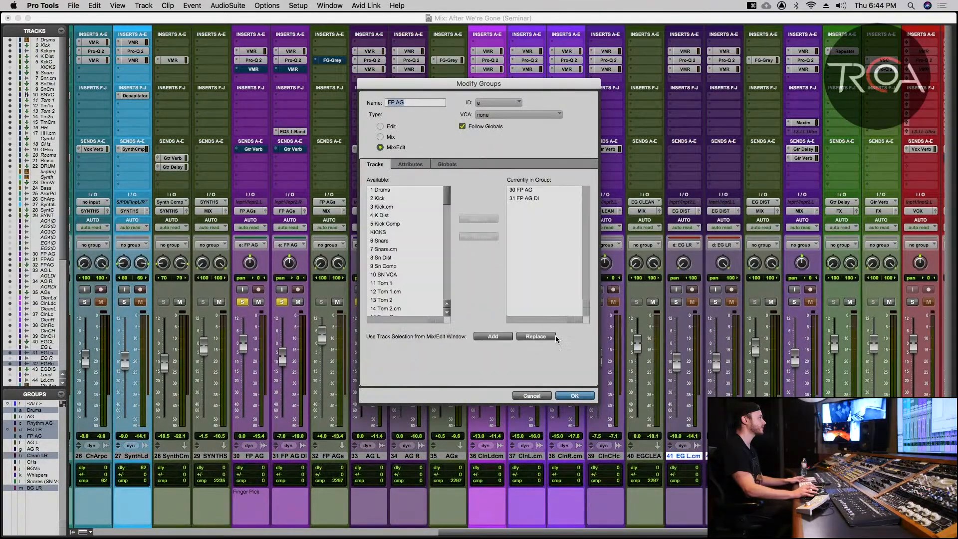
{"action": "left_click", "coordinate": [575, 395]}
- Activate and view the VMR in insert d on FP AG, and mute FP AG DI
{"action": "left_click", "coordinate": [253, 70], "text": "super"}
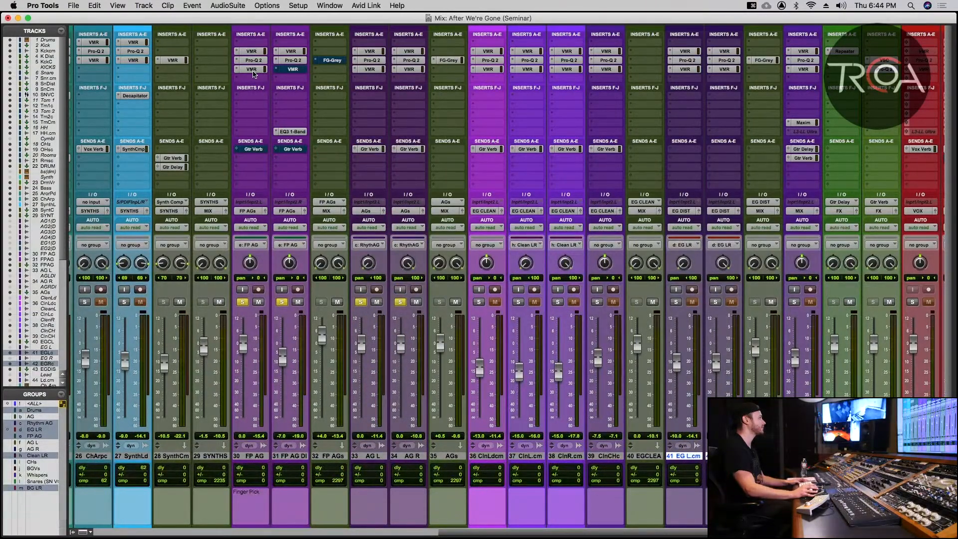
{"action": "left_click", "coordinate": [252, 70]}
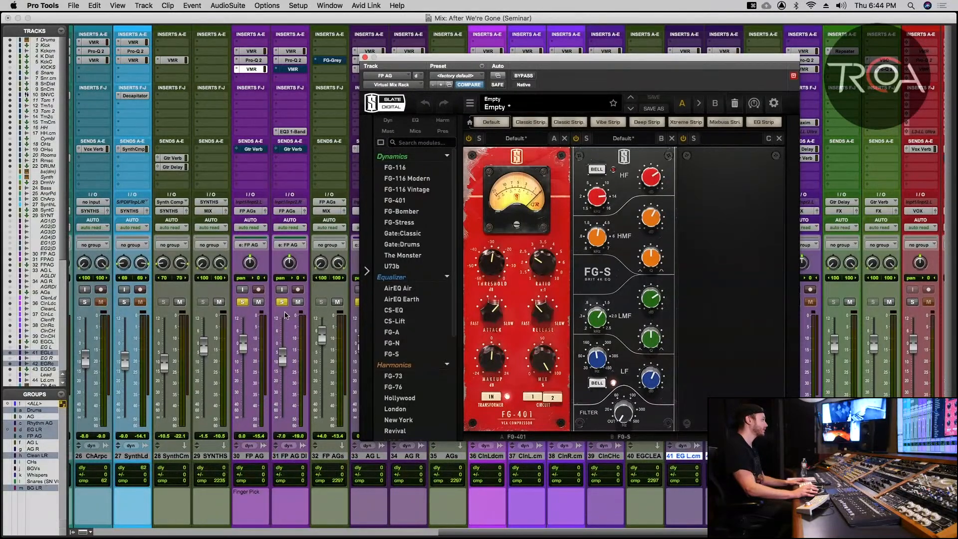
{"action": "left_click", "coordinate": [297, 302]}
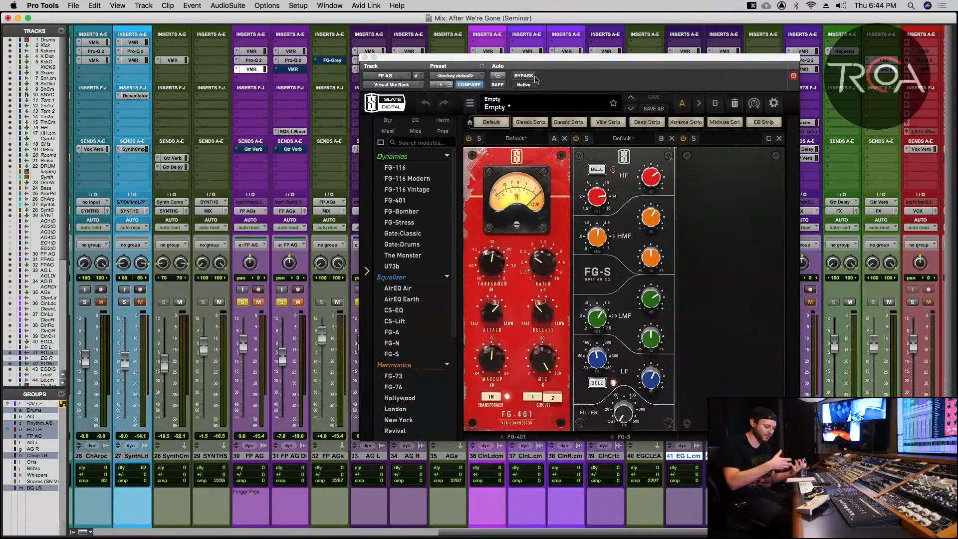
- Examine the arrangement of the FP AG and FP AG DI clips in the Edit window and return to the Mix window
{"action": "key", "text": "super+equal"}
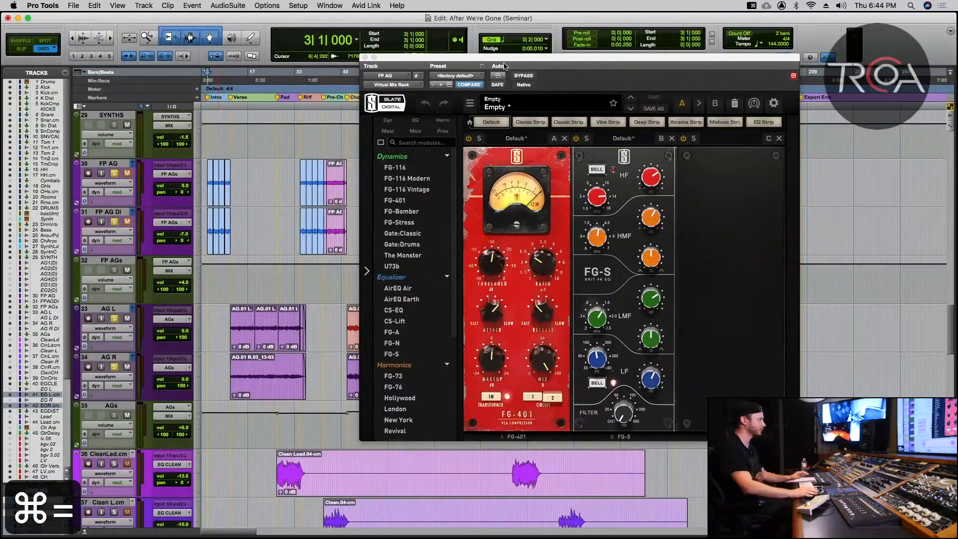
{"action": "key", "text": "t"}
{"action": "key", "text": "t"}
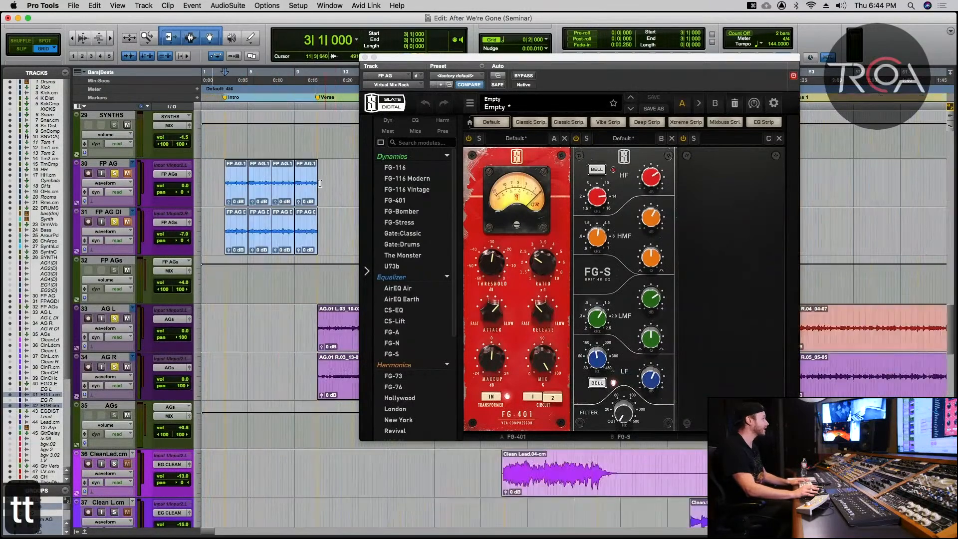
{"action": "key", "text": "r"}
{"action": "key", "text": "r"}
{"action": "key", "text": "r"}
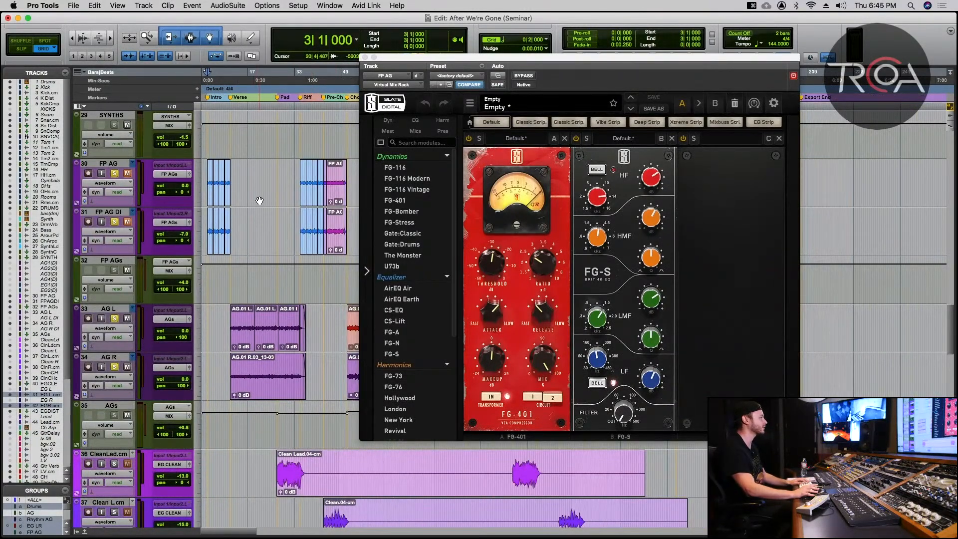
{"action": "key", "text": "t"}
{"action": "key", "text": "t"}
{"action": "key", "text": "r"}
{"action": "key", "text": "t"}
{"action": "key", "text": "r"}
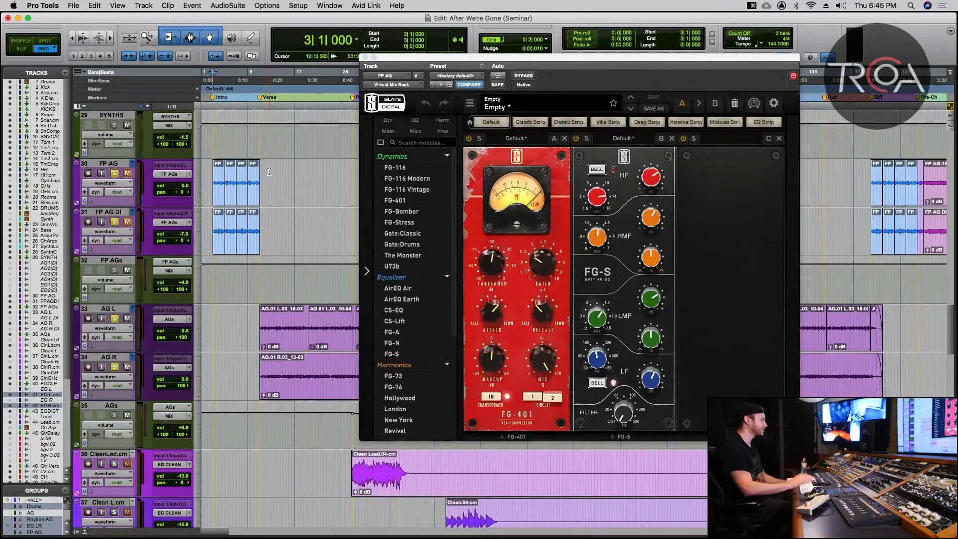
{"action": "key", "text": "super+equal"}
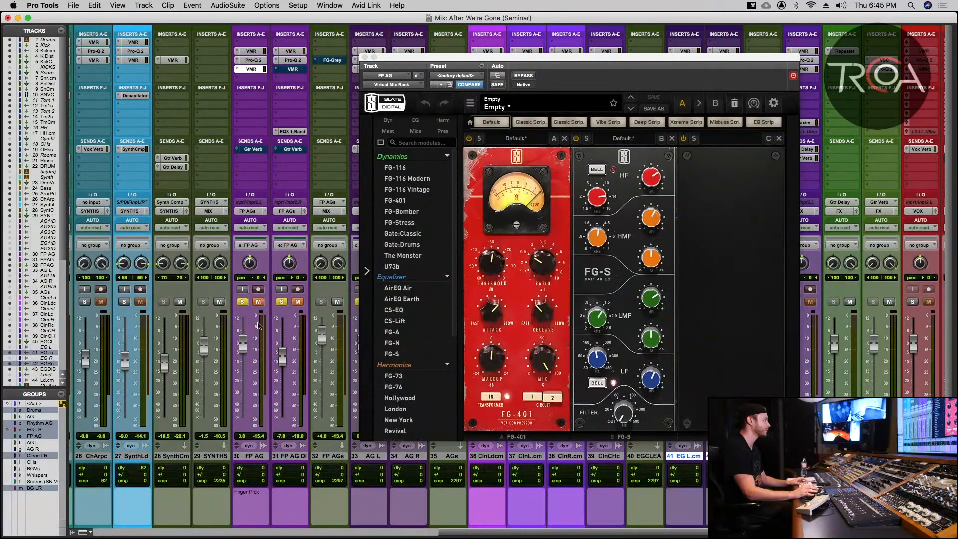
- Toggle the FP AG mute and audition its VMR by switching the plug-in bypass during playback
{"action": "left_click", "coordinate": [258, 303]}
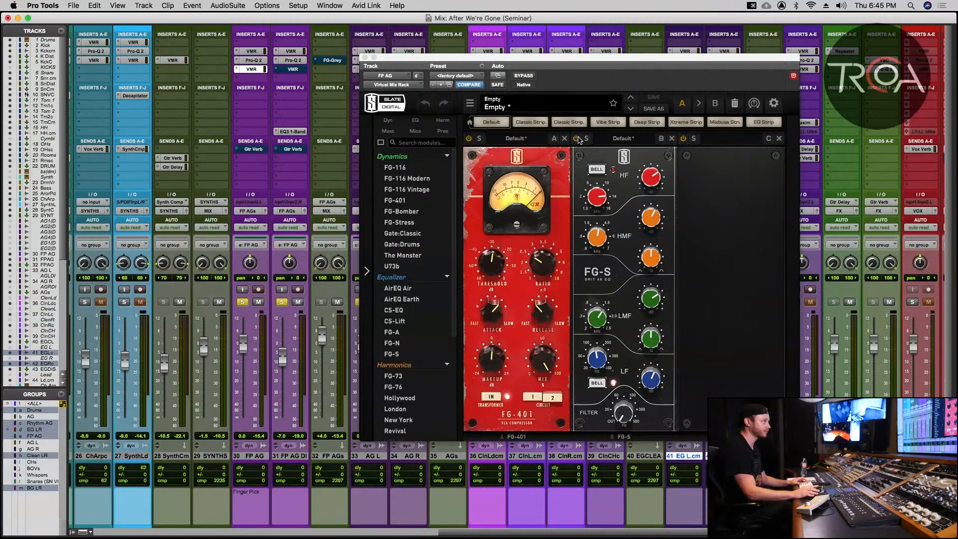
{"action": "left_click", "coordinate": [525, 76]}
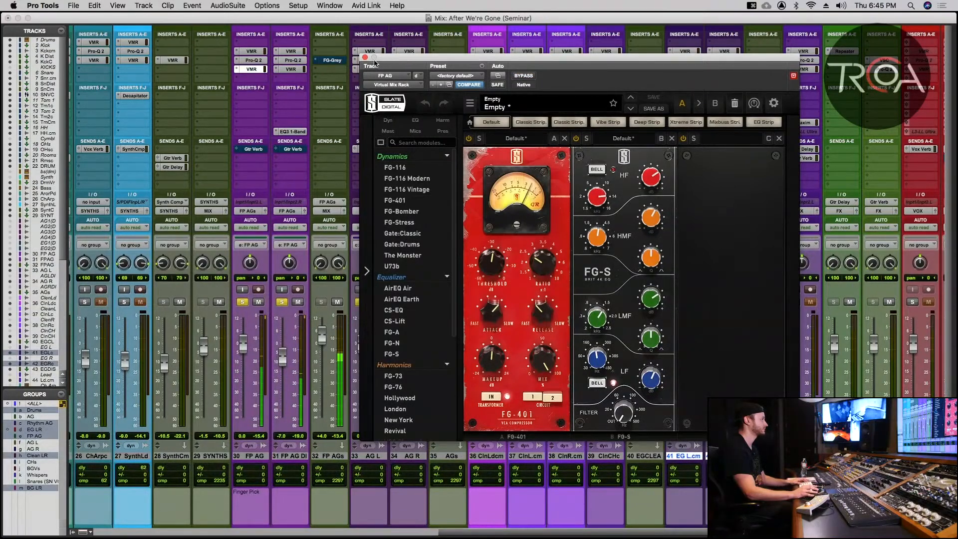
{"action": "key", "text": "space"}
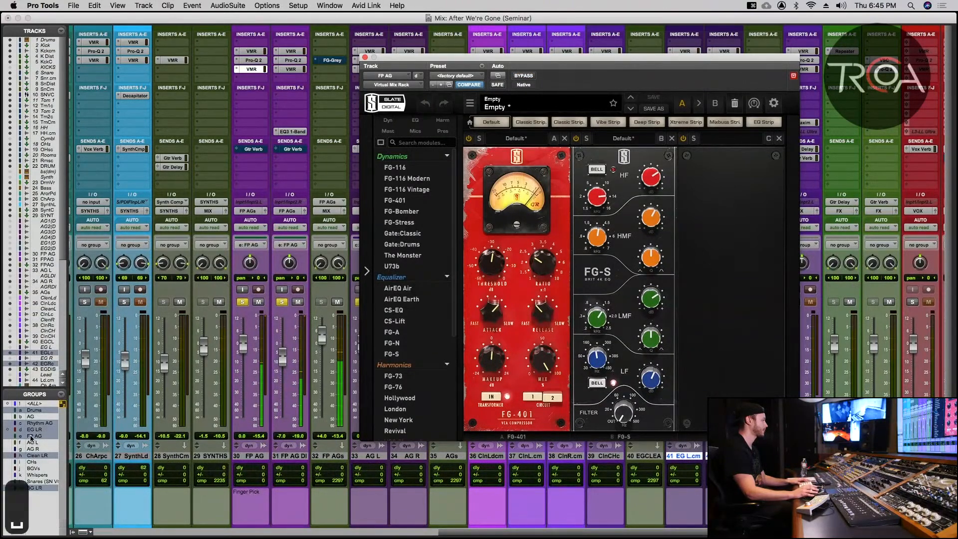
- Set the FP AG group to stop following the global attributes and apply the group changes
{"action": "right_click", "coordinate": [31, 438]}
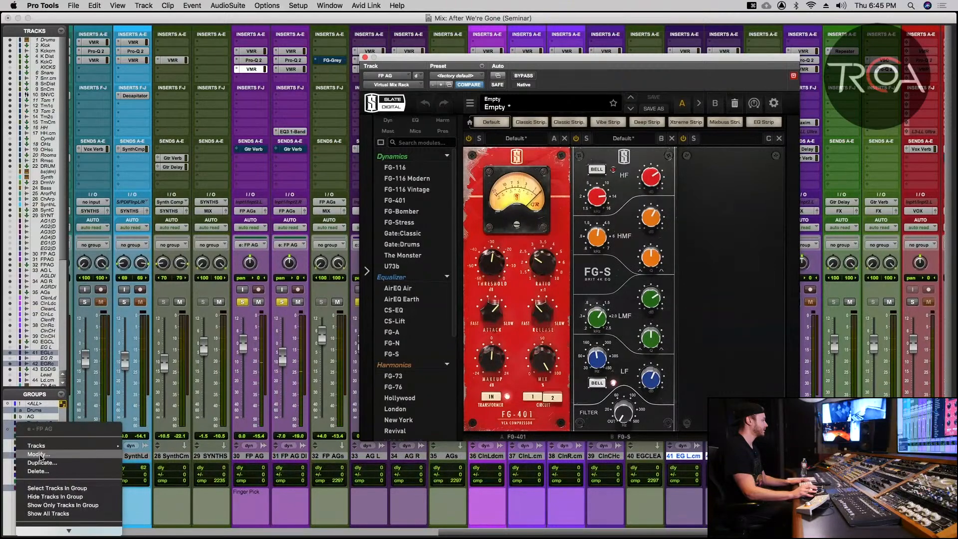
{"action": "left_click", "coordinate": [39, 455]}
{"action": "left_click", "coordinate": [415, 164]}
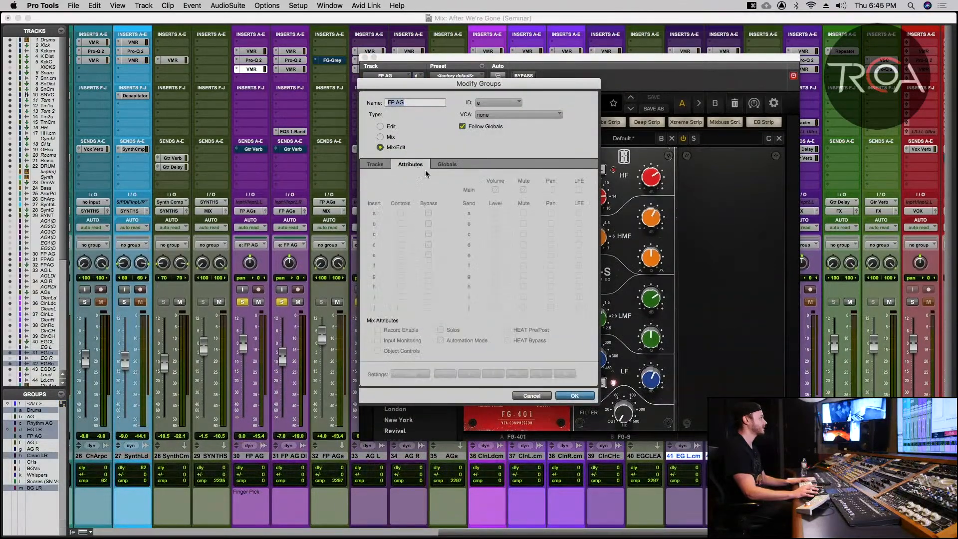
{"action": "left_click", "coordinate": [463, 127]}
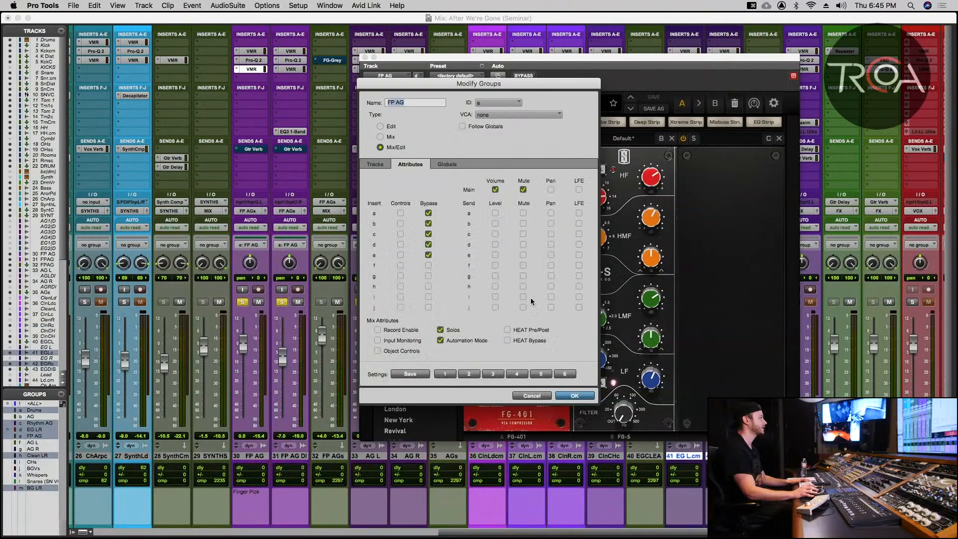
{"action": "left_click", "coordinate": [569, 396]}
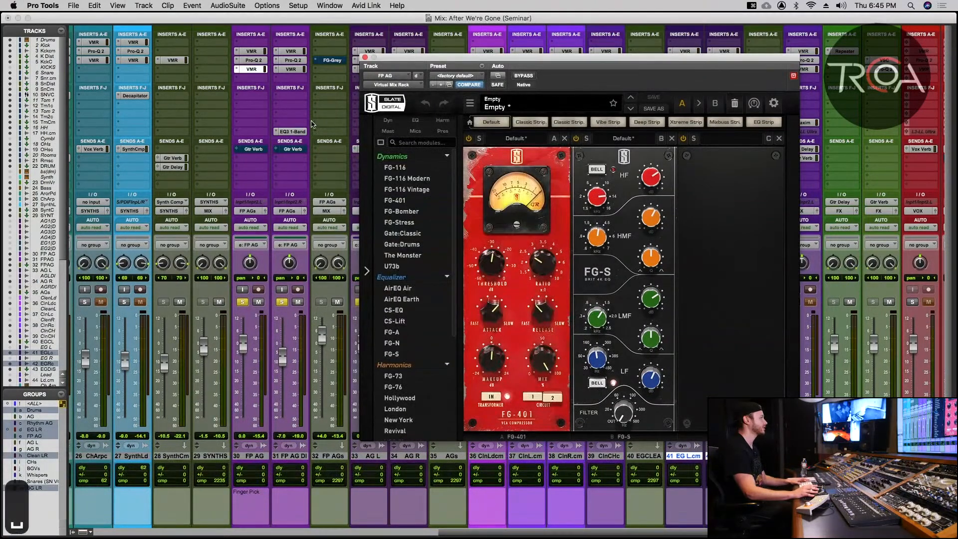
- Bypass and reactivate the insert d VMRs on FP AG and FP AG DI together, and move the plug-in window aside
{"action": "left_click", "coordinate": [254, 70], "text": "super"}
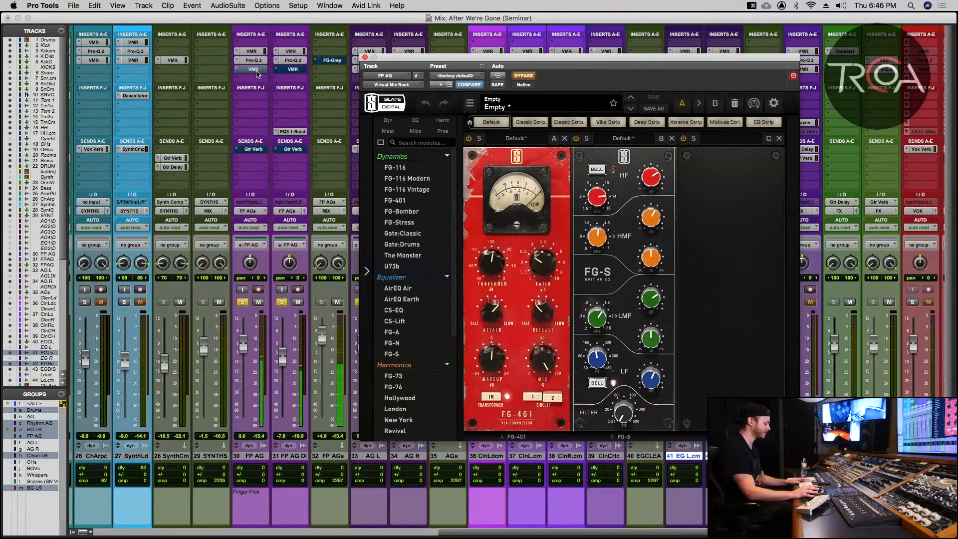
{"action": "left_click", "coordinate": [256, 70], "text": "super"}
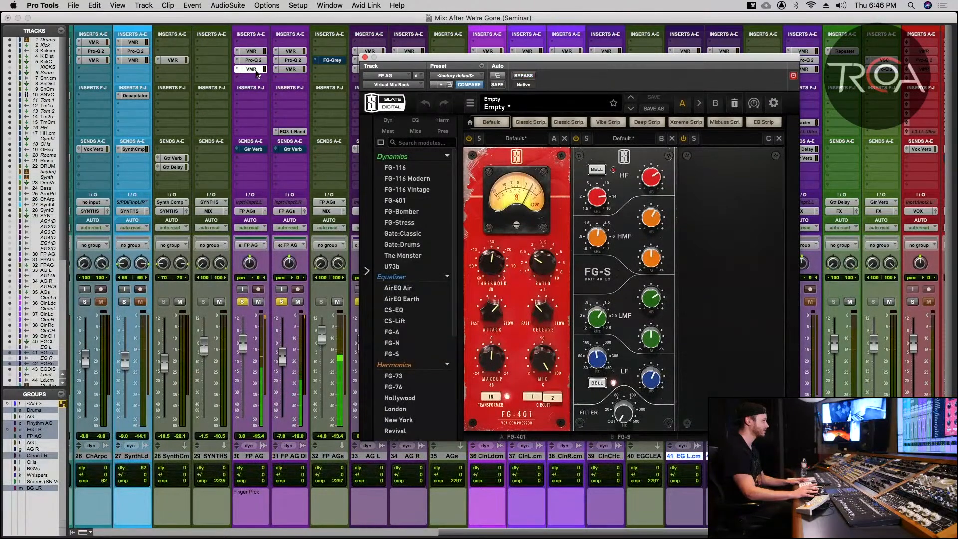
{"action": "left_click_drag", "start_coordinate": [400, 58], "coordinate": [355, 59]}
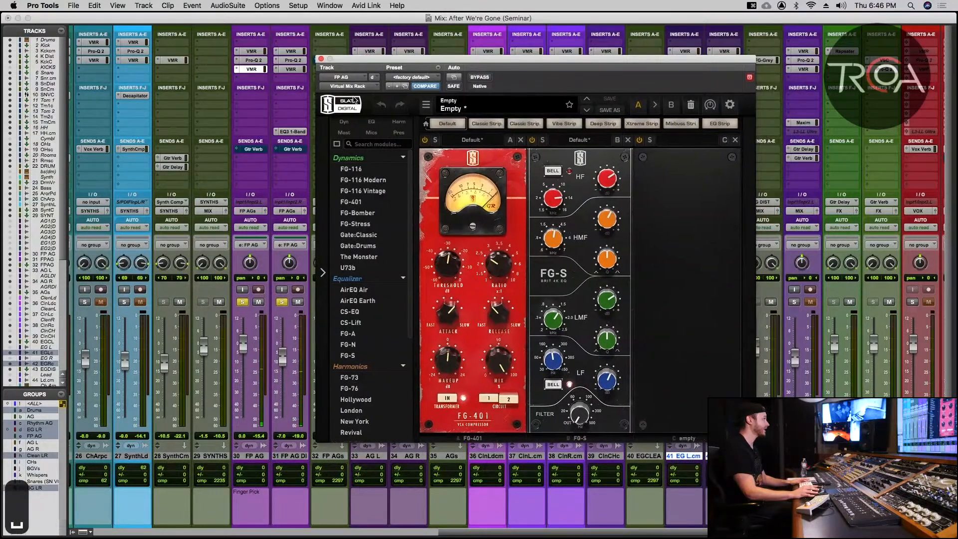
- Mute FP AG DI and compare FP AG with the FG-401 compressor module switched off and back on
{"action": "left_click", "coordinate": [296, 303]}
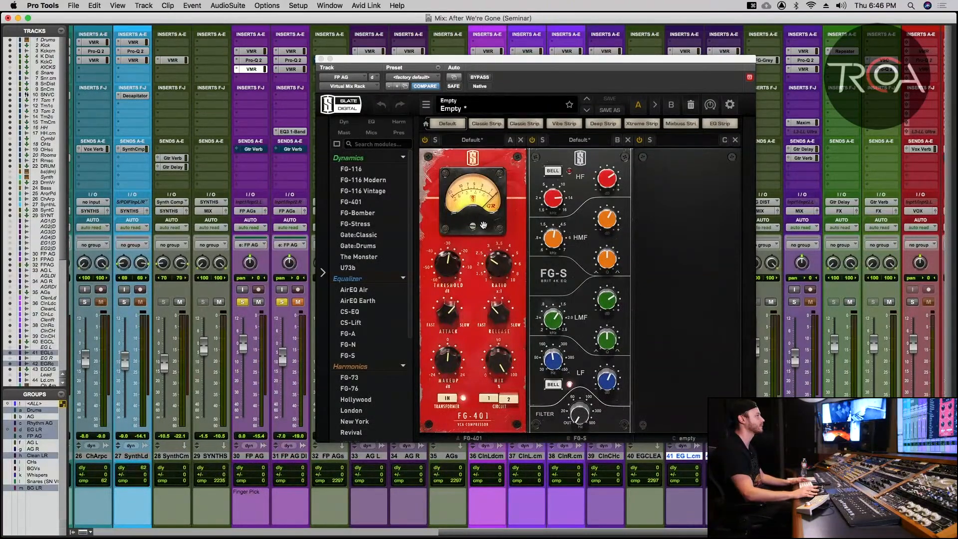
{"action": "left_click", "coordinate": [423, 140]}
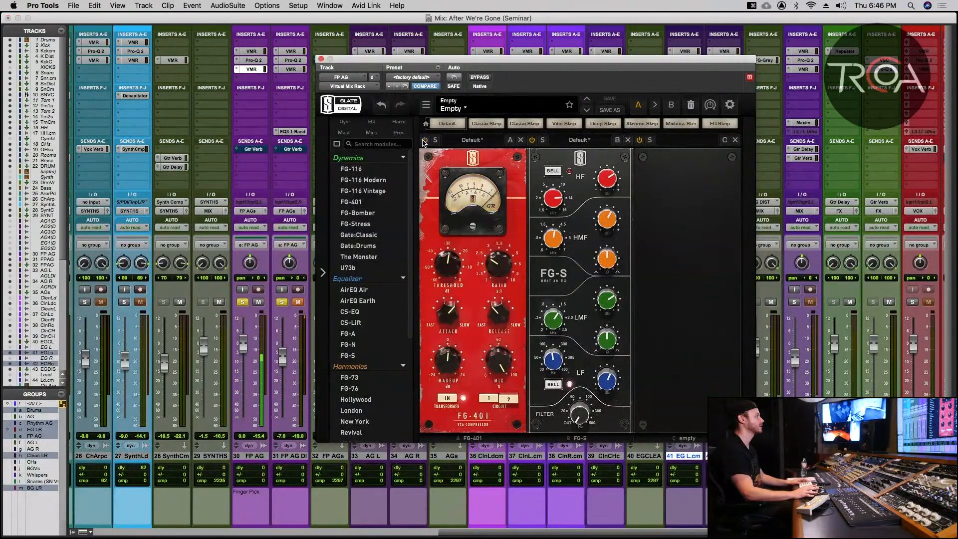
{"action": "left_click", "coordinate": [423, 140]}
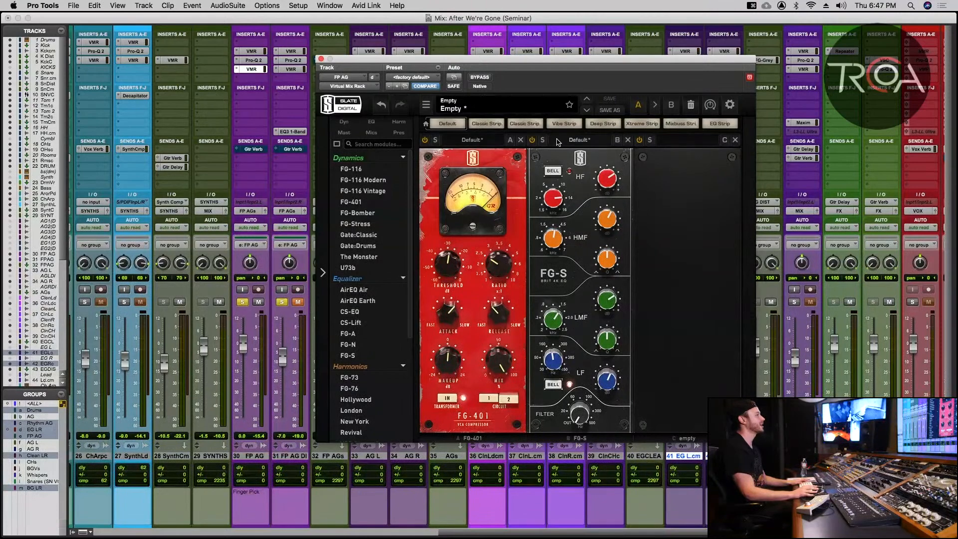
- View the VMR on FP AG DI, return to the one on FP AG, and inspect the FG-S HF gain and HMF settings
{"action": "left_click", "coordinate": [292, 70]}
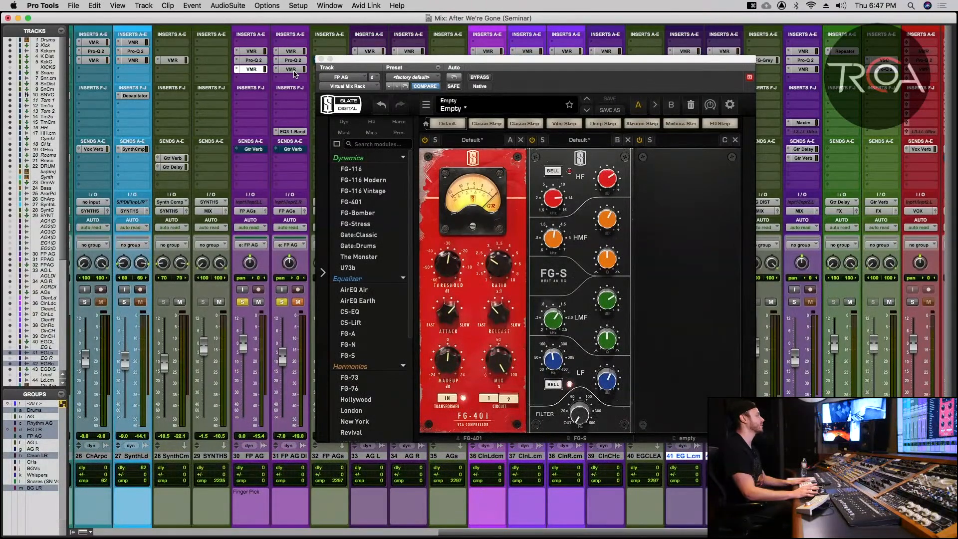
{"action": "left_click", "coordinate": [253, 69]}
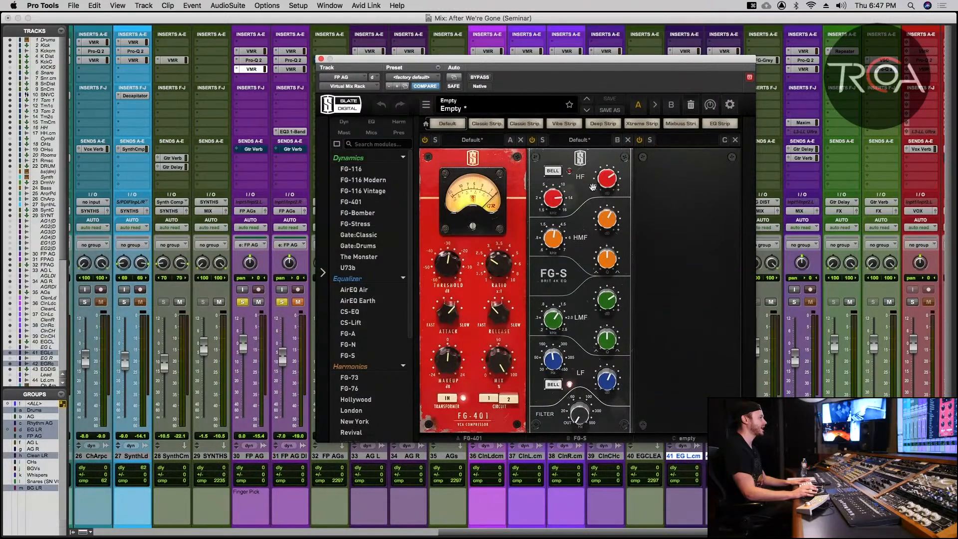
{"action": "mouse_move", "coordinate": [606, 180]}
{"action": "mouse_move", "coordinate": [606, 180]}
{"action": "left_mouse_down"}
{"action": "mouse_move", "coordinate": [605, 198]}
{"action": "mouse_move", "coordinate": [606, 180]}
{"action": "left_mouse_up"}
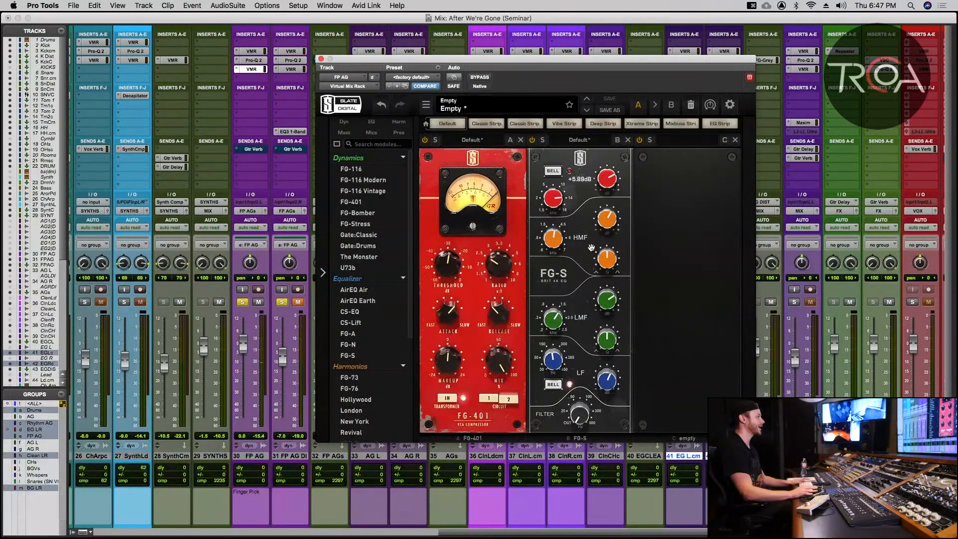
{"action": "mouse_move", "coordinate": [554, 249]}
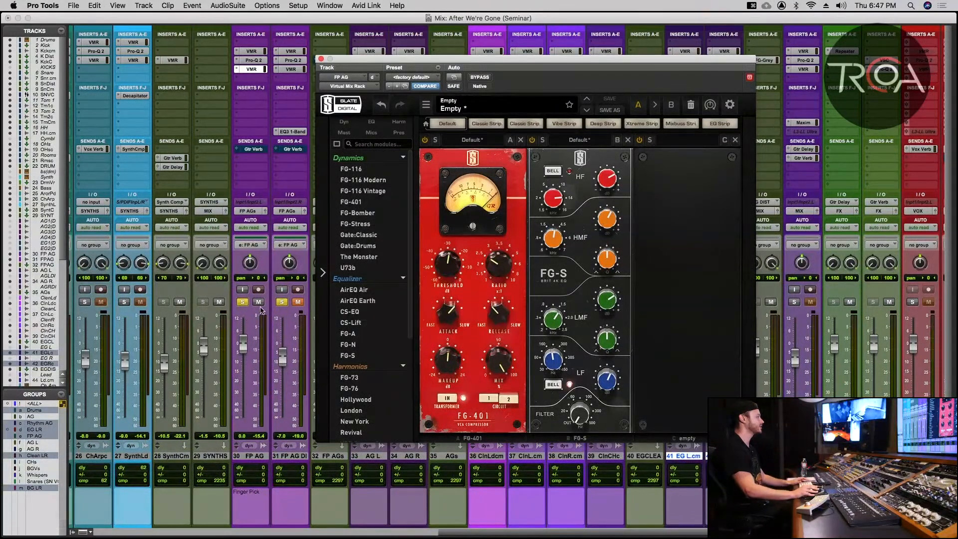
- Clear the solos on the FP AG tracks, toggle the FP AG DI mute, and switch the playback state
{"action": "left_click", "coordinate": [283, 303]}
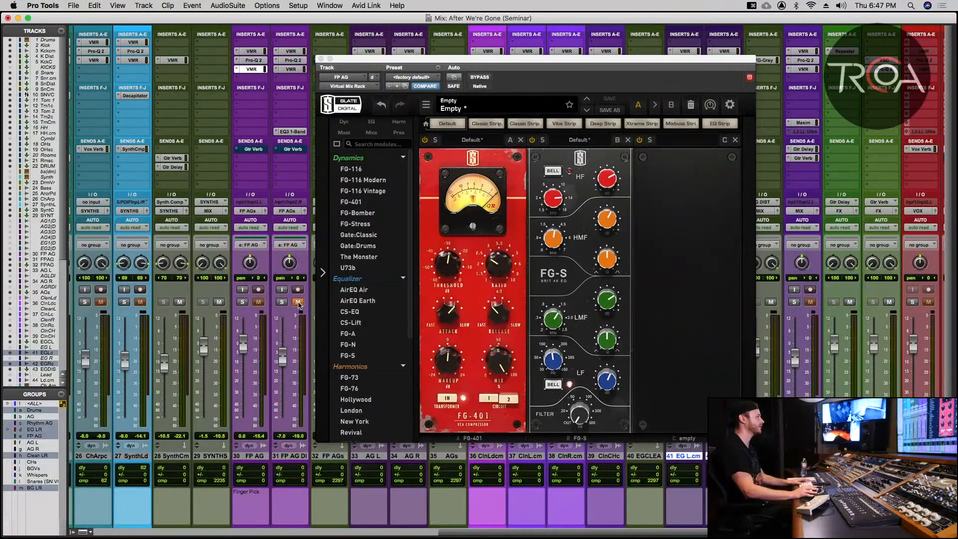
{"action": "left_click", "coordinate": [298, 303]}
{"action": "key", "text": "space"}
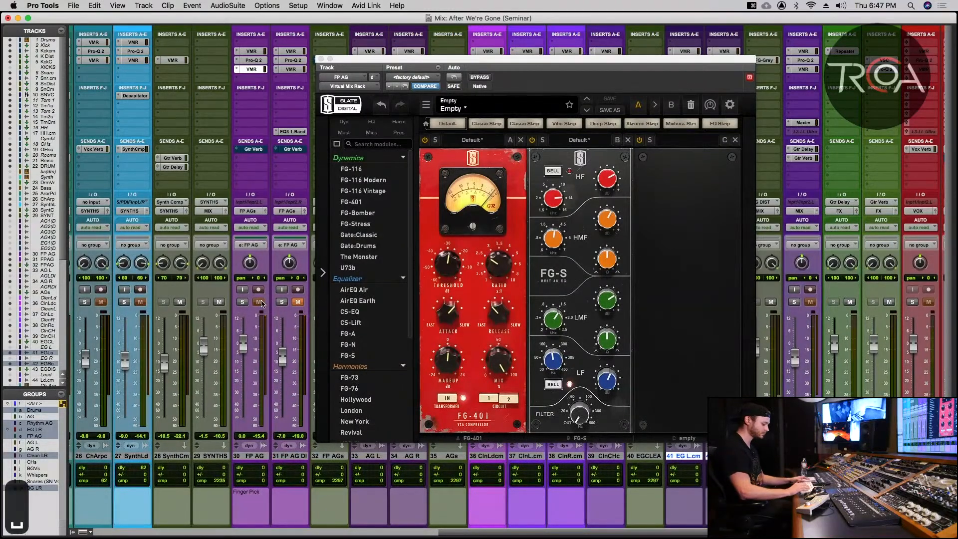
- Open and dismiss the Memory Locations list, close the VMR window, and toggle playback
{"action": "key", "text": "super+5"}
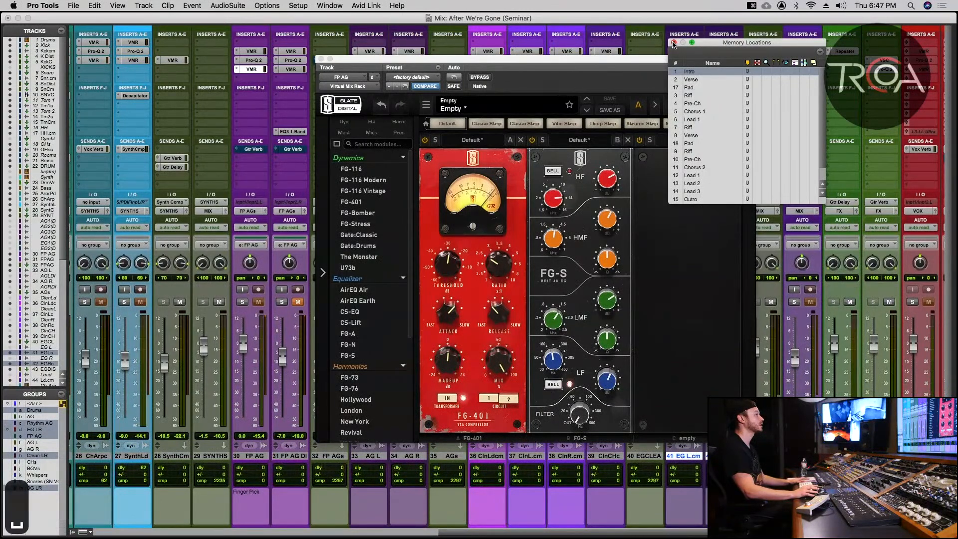
{"action": "key", "text": "super+5"}
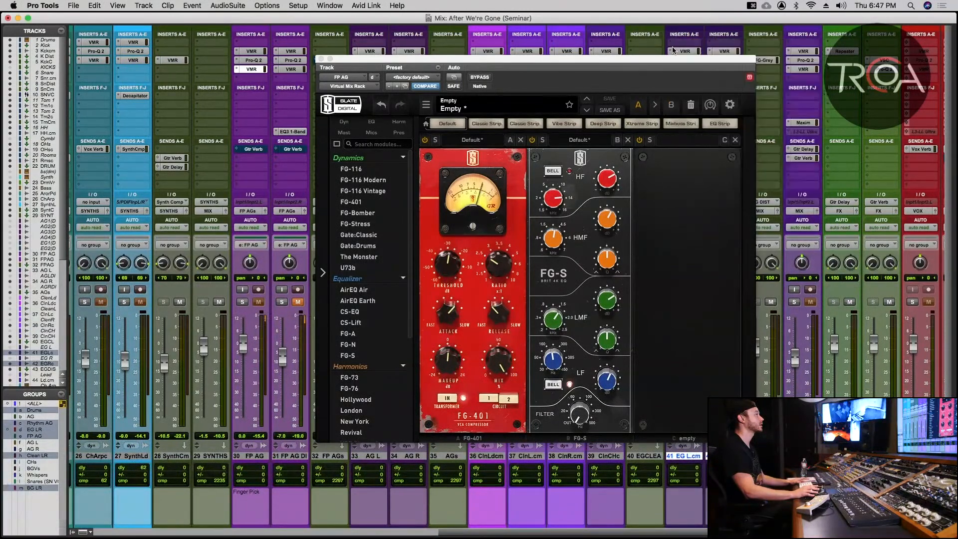
{"action": "left_click", "coordinate": [321, 60]}
{"action": "key", "text": "space"}
- Solo AG L and AG R briefly, solo the FP AG tracks instead, and check their clips in the Edit window
{"action": "left_click", "coordinate": [361, 302]}
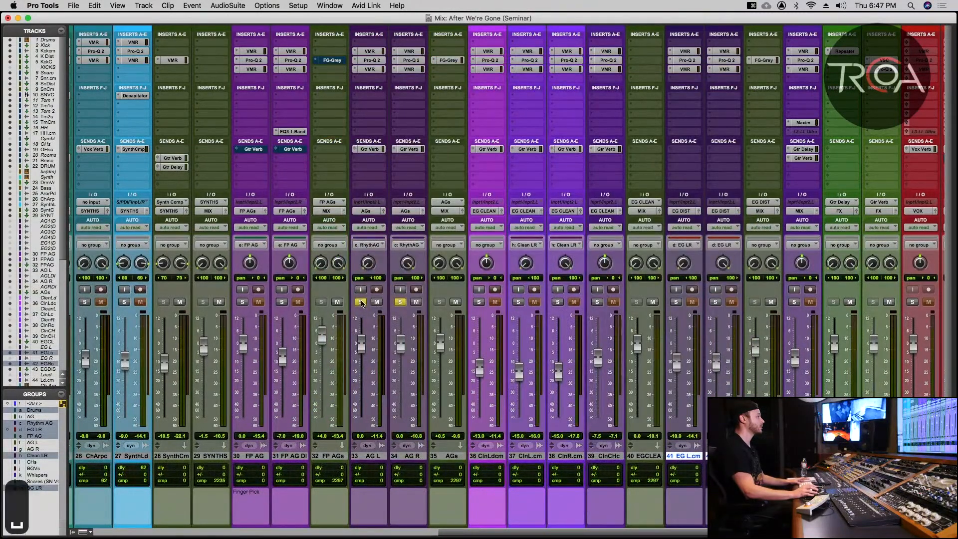
{"action": "left_click", "coordinate": [360, 302]}
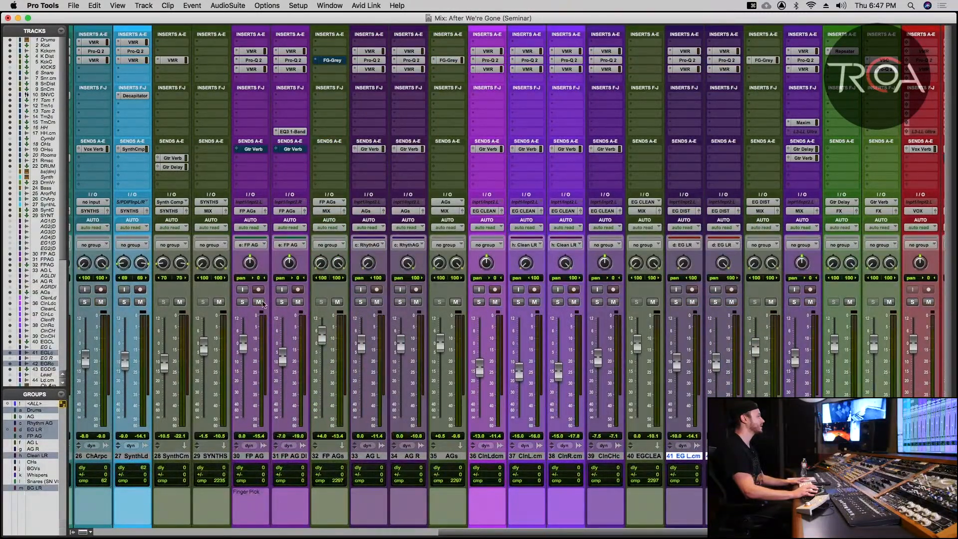
{"action": "left_click", "coordinate": [245, 302]}
{"action": "key", "text": "super+equal"}
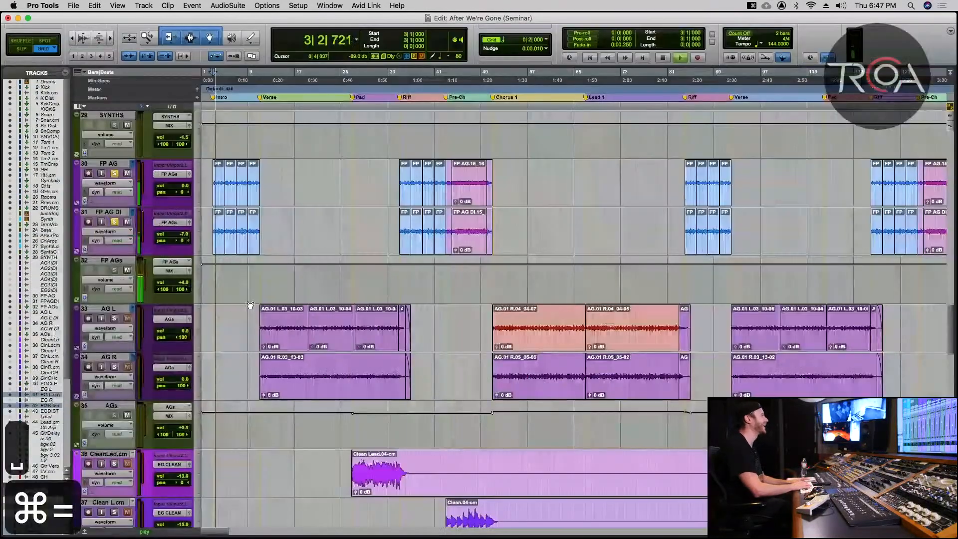
{"action": "key", "text": "super+equal"}
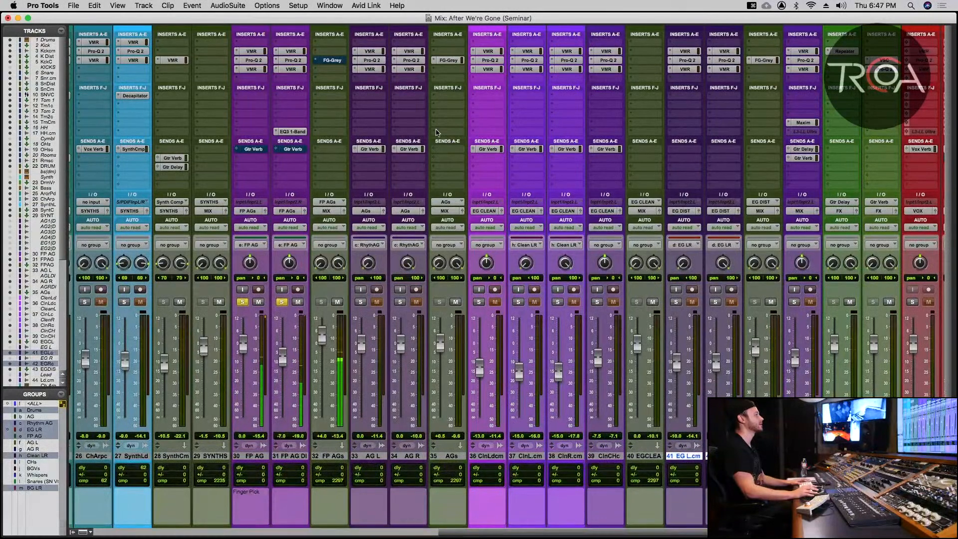
- Open the insert d VMR on FP AG, mute FP AG DI, and start playback
{"action": "left_click", "coordinate": [291, 69]}
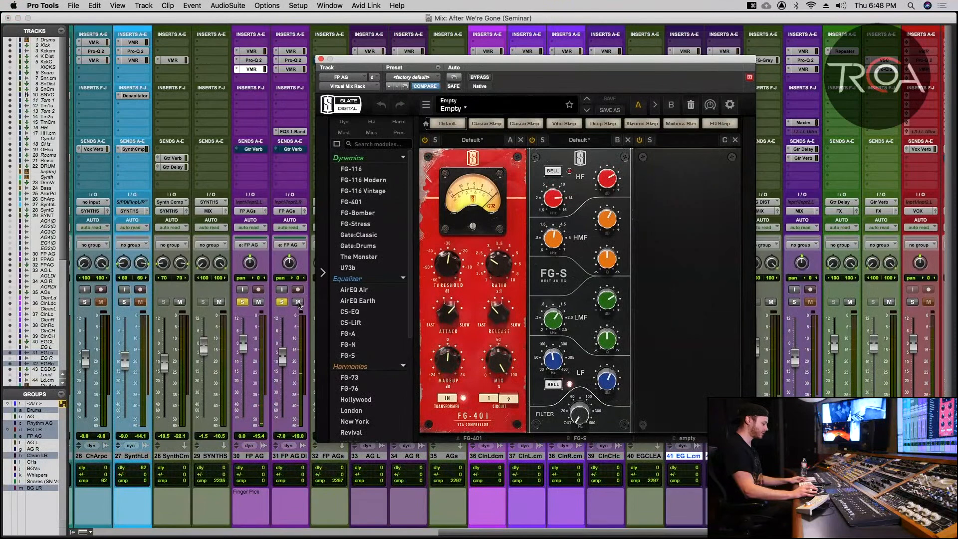
{"action": "left_click", "coordinate": [298, 303]}
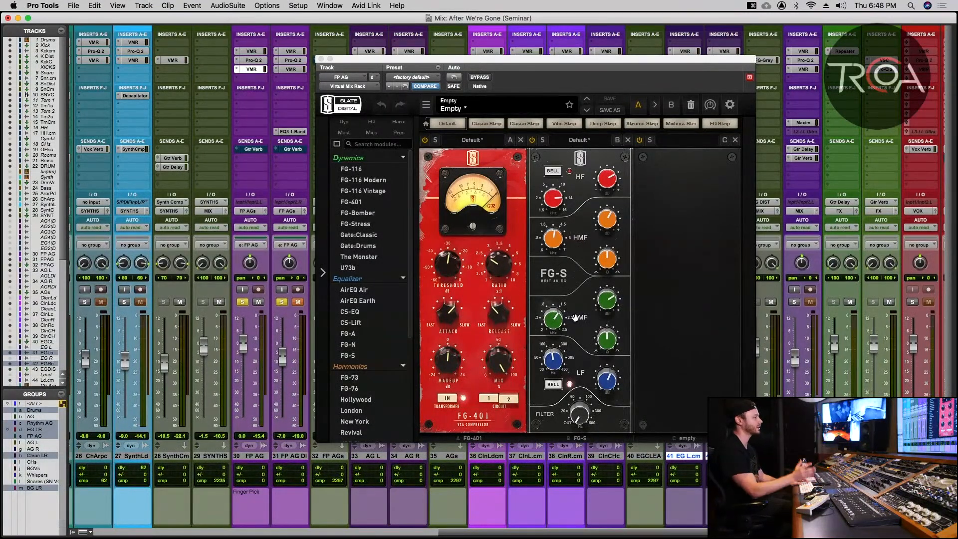
{"action": "key", "text": "space"}
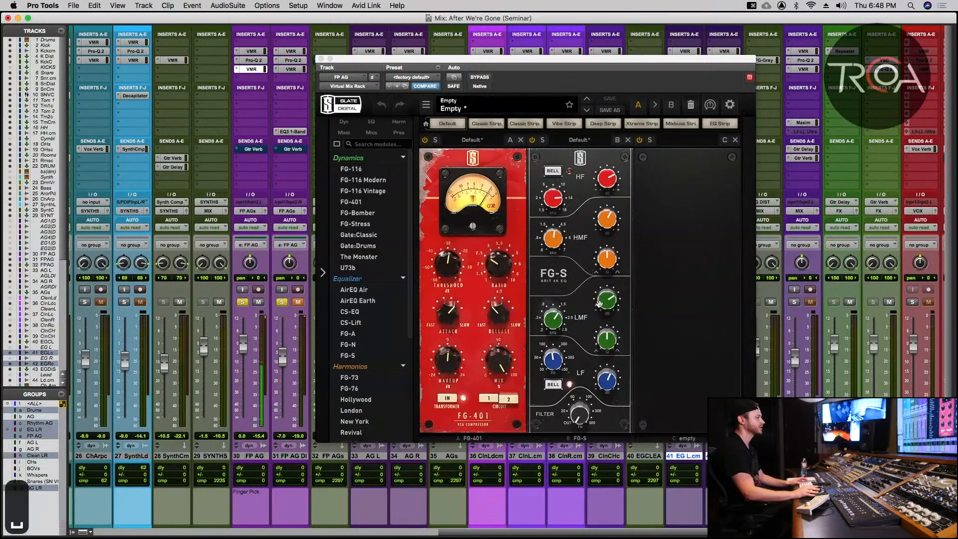
- Compare the FG-S LMF gain at 0 dB with its original boost, restore it, and inspect the LF frequency and gain
{"action": "left_click_drag", "start_coordinate": [600, 303], "coordinate": [604, 326]}
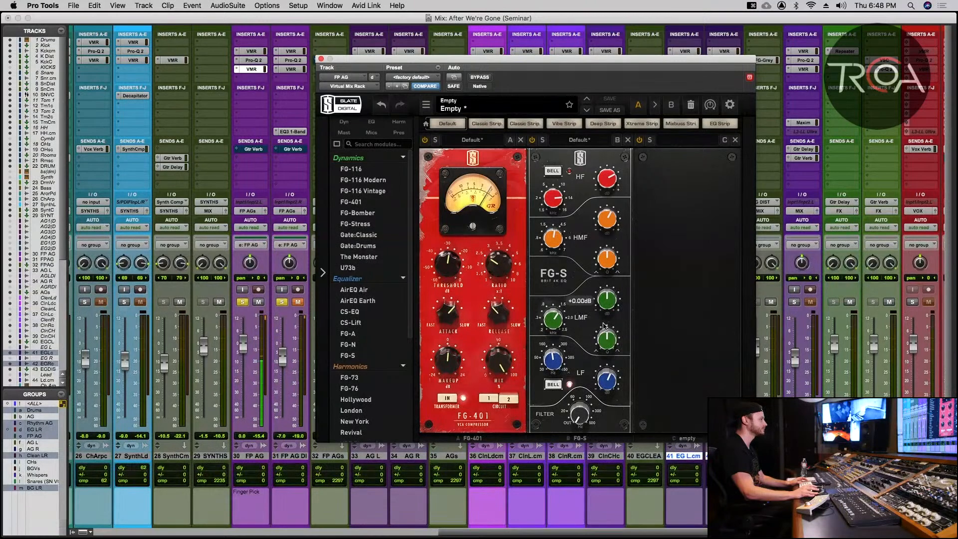
{"action": "left_click_drag", "start_coordinate": [604, 325], "coordinate": [608, 310]}
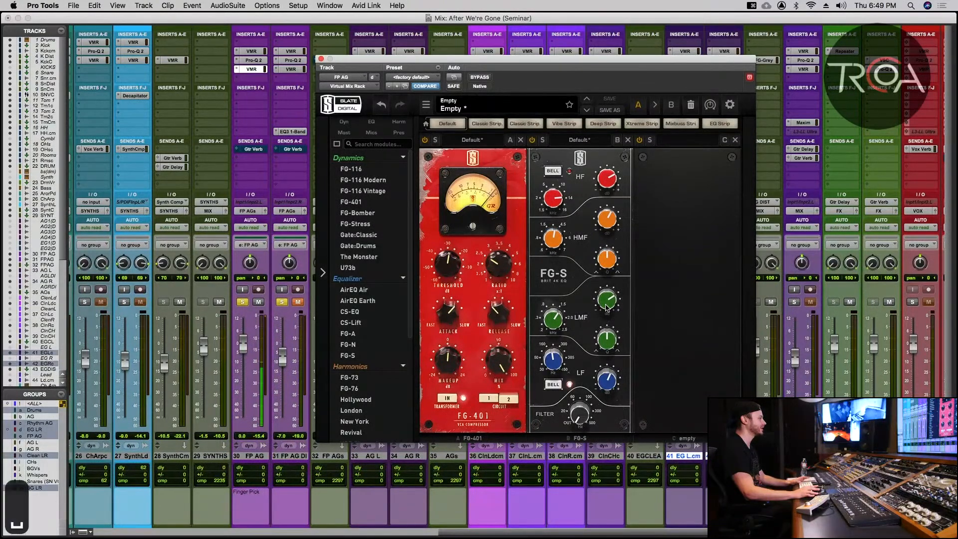
{"action": "mouse_move", "coordinate": [606, 307]}
{"action": "left_mouse_down"}
{"action": "mouse_move", "coordinate": [604, 325]}
{"action": "mouse_move", "coordinate": [608, 309]}
{"action": "left_mouse_up"}
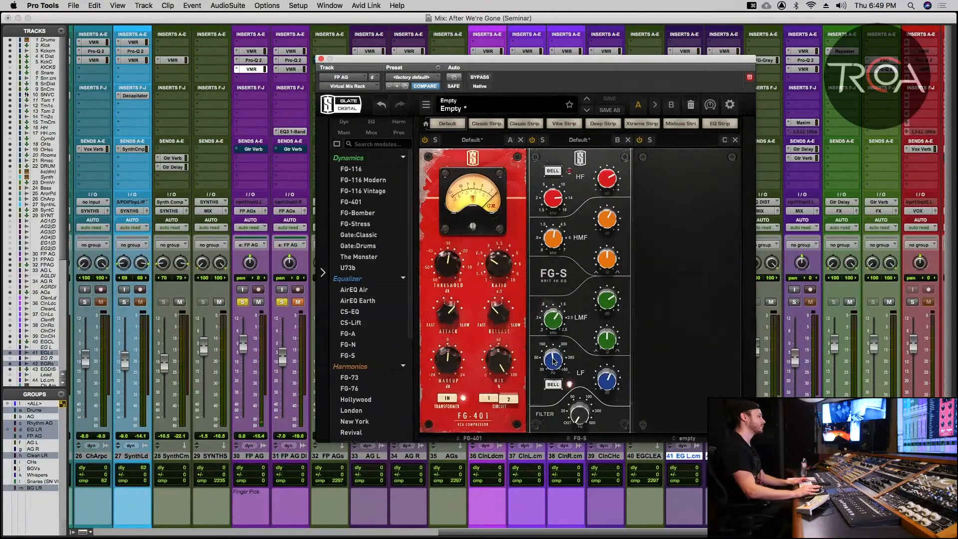
{"action": "mouse_move", "coordinate": [559, 360]}
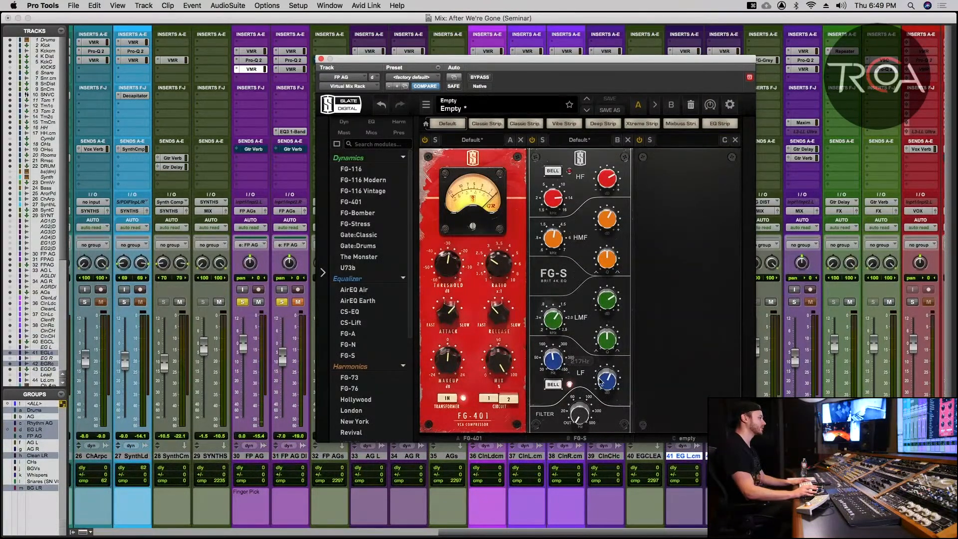
{"action": "mouse_move", "coordinate": [603, 386]}
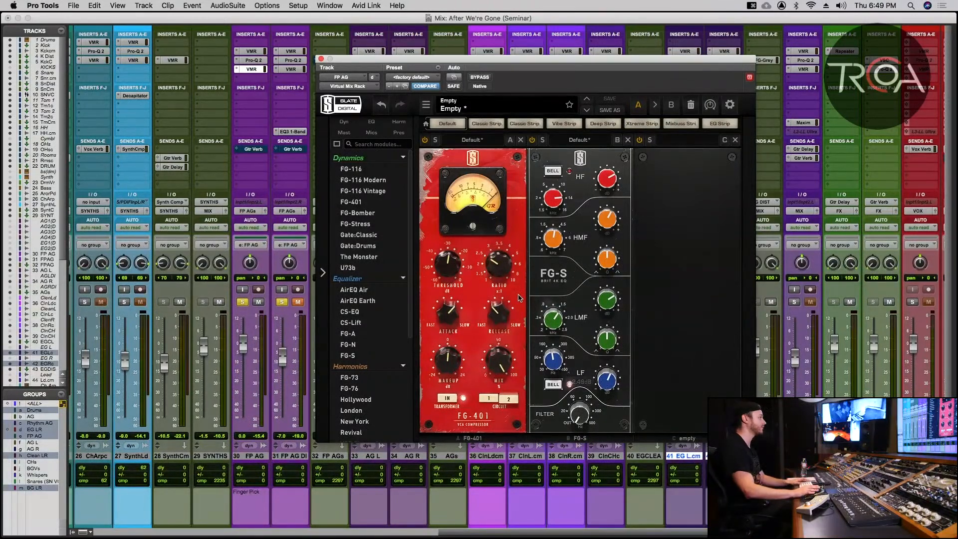
- Close the VMR window and open the FG-Grey compressor on the FP AGs bus
{"action": "left_click", "coordinate": [321, 60]}
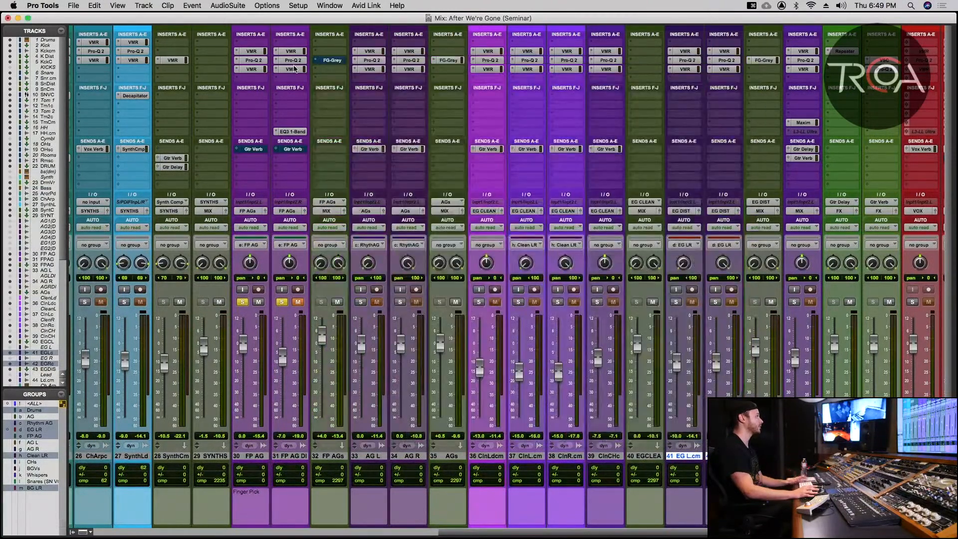
{"action": "left_click", "coordinate": [331, 61]}
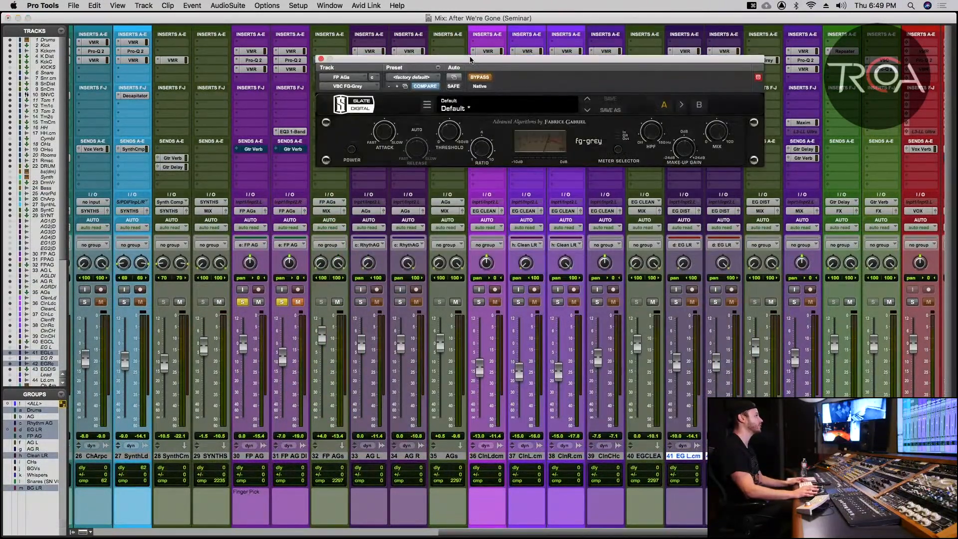
- Unmute FP AG DI and open its insert d VMR alongside the insert d VMR of FP AG
{"action": "left_click_drag", "start_coordinate": [472, 60], "coordinate": [488, 101]}
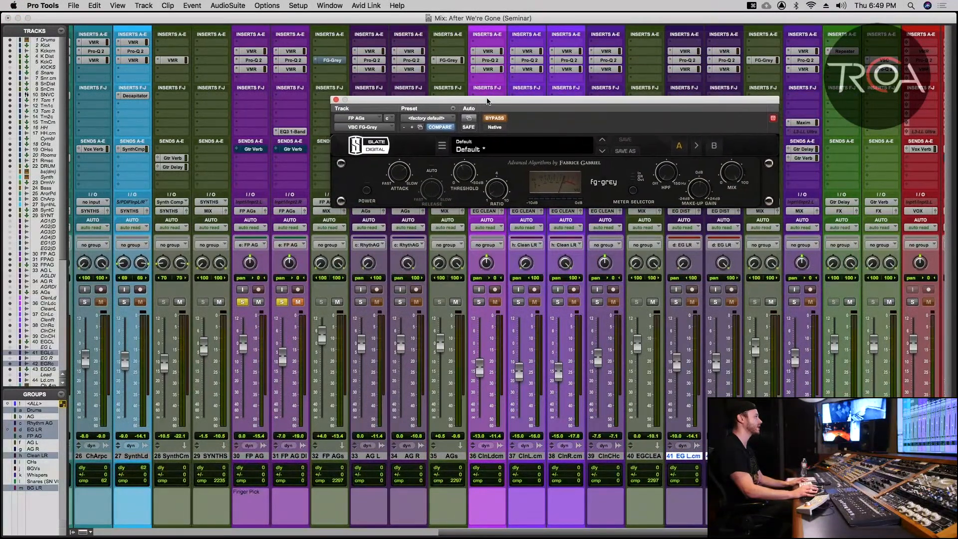
{"action": "left_click", "coordinate": [295, 303]}
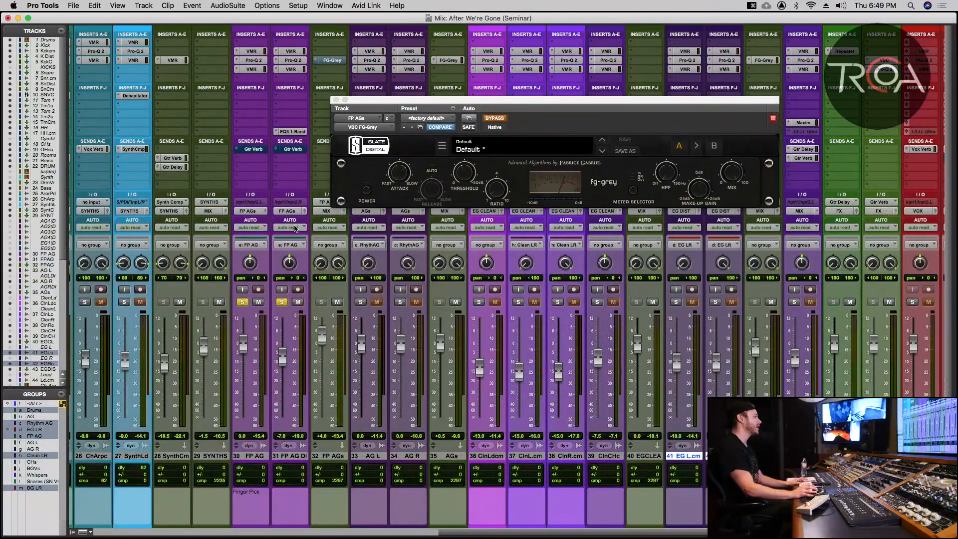
{"action": "left_click", "coordinate": [290, 69]}
{"action": "left_click_drag", "start_coordinate": [460, 106], "coordinate": [472, 54]}
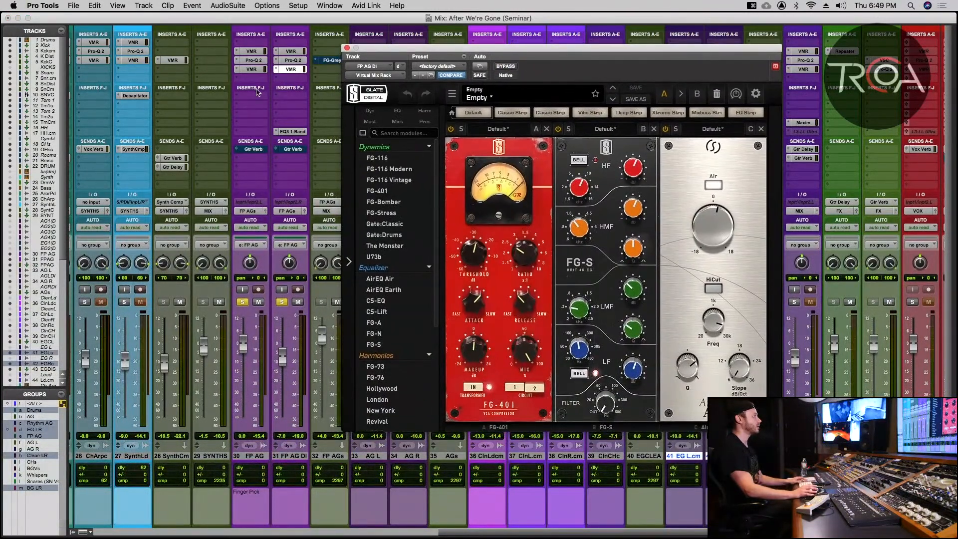
{"action": "left_click", "coordinate": [252, 68]}
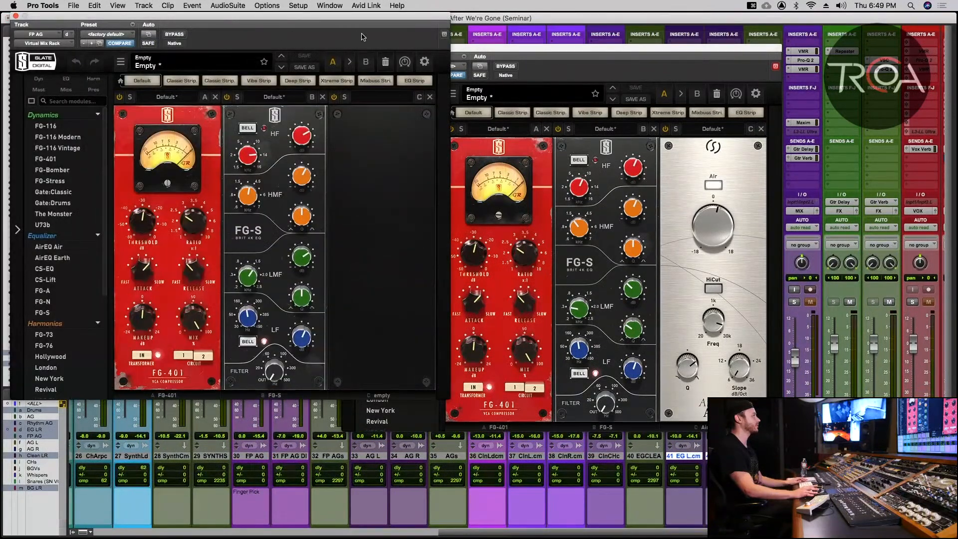
{"action": "left_click_drag", "start_coordinate": [476, 54], "coordinate": [484, 29]}
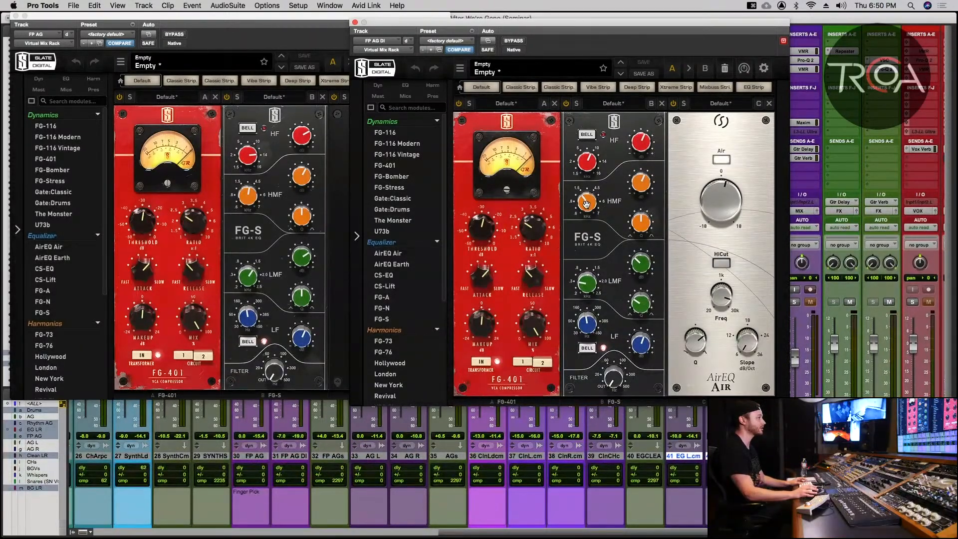
- Examine the FG-S LMF gain on FP AG DI, audition both tracks, and close the two VMR windows
{"action": "mouse_move", "coordinate": [586, 203]}
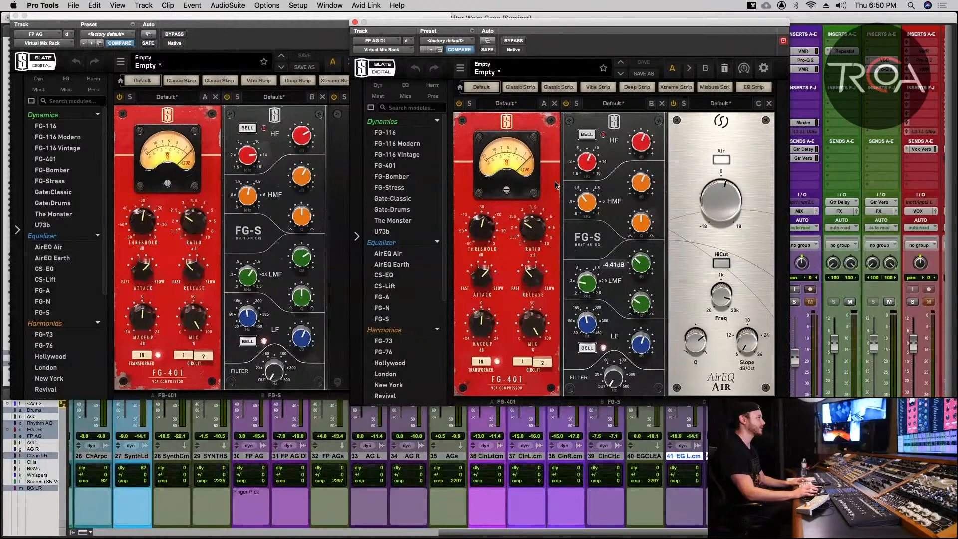
{"action": "key", "text": "space"}
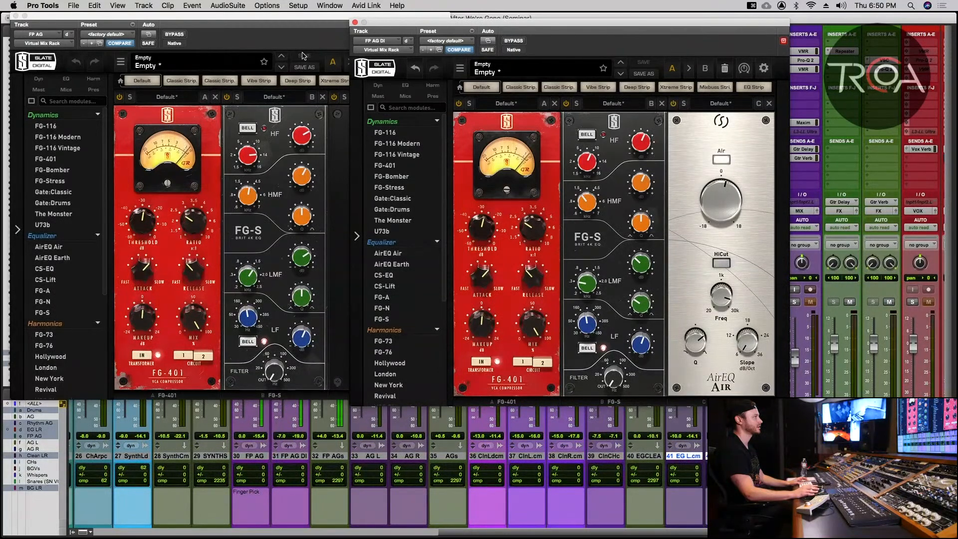
{"action": "left_click", "coordinate": [355, 23]}
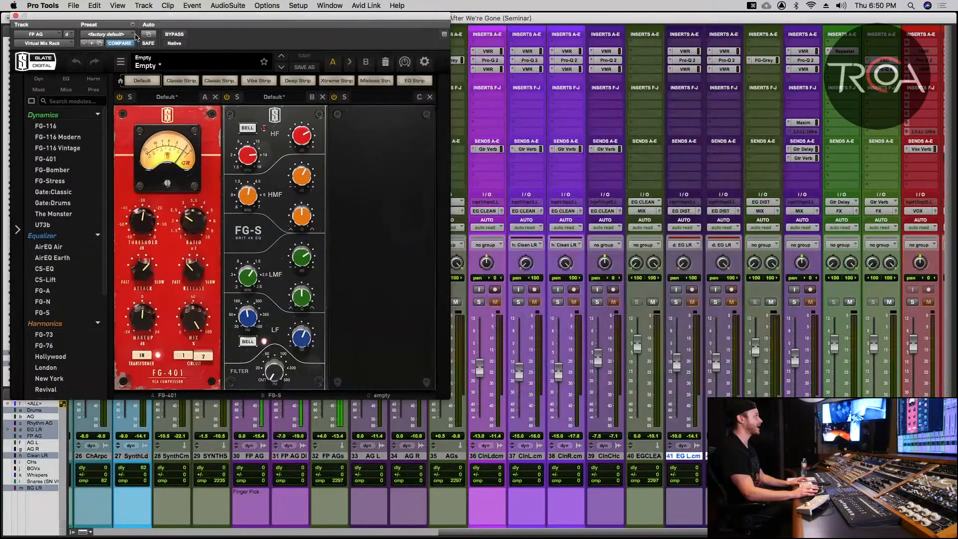
{"action": "left_click", "coordinate": [15, 16]}
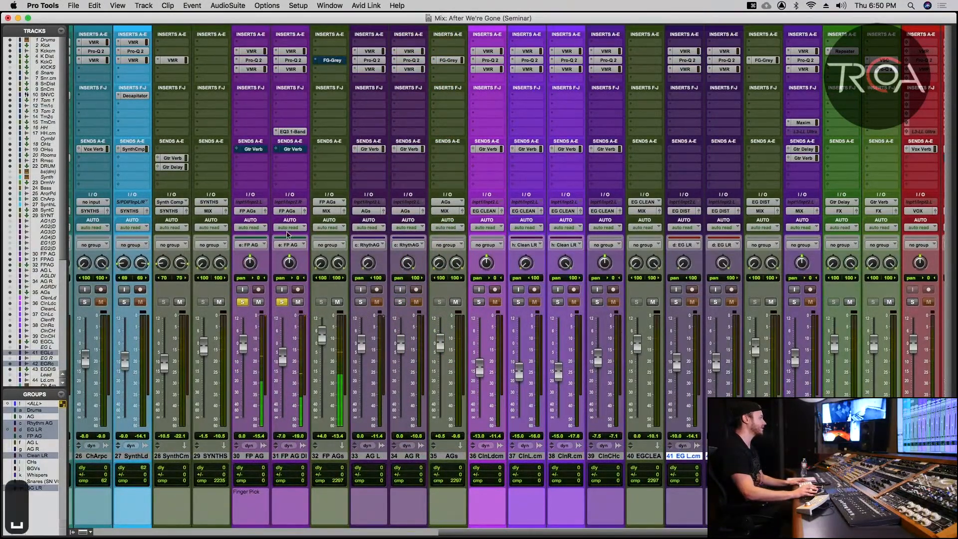
- Reopen FG-Grey on the FP AGs bus, compare it bypassed and active during playback, and leave it active
{"action": "left_click", "coordinate": [332, 59]}
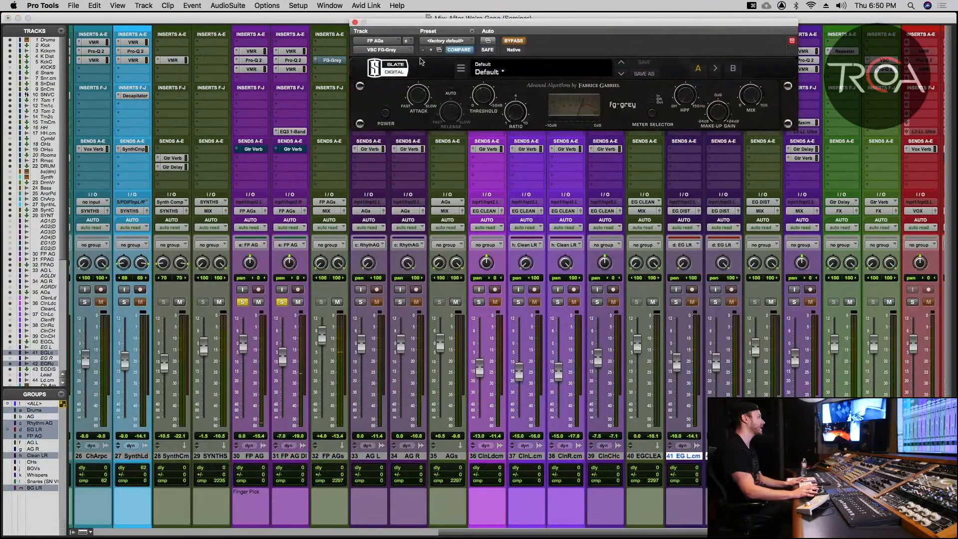
{"action": "left_click_drag", "start_coordinate": [442, 30], "coordinate": [412, 102]}
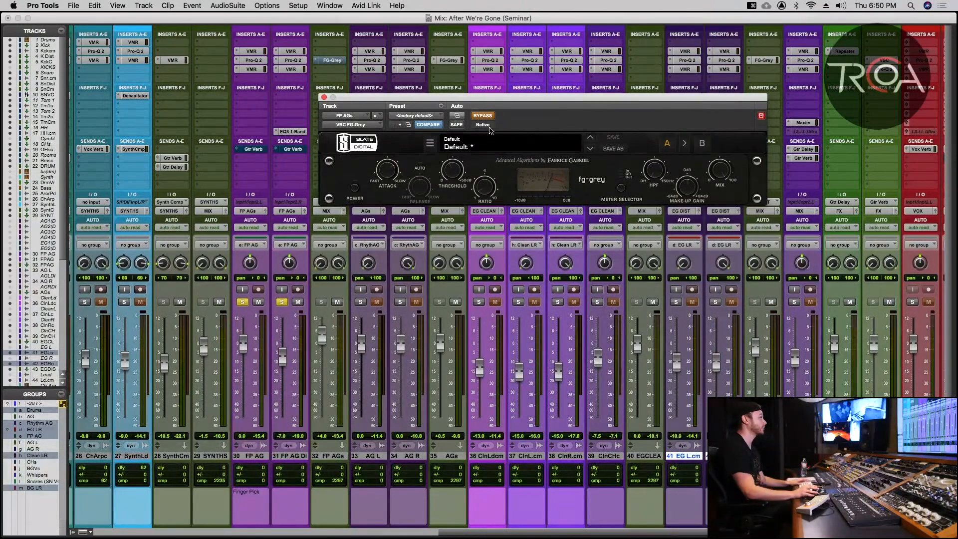
{"action": "key", "text": "space"}
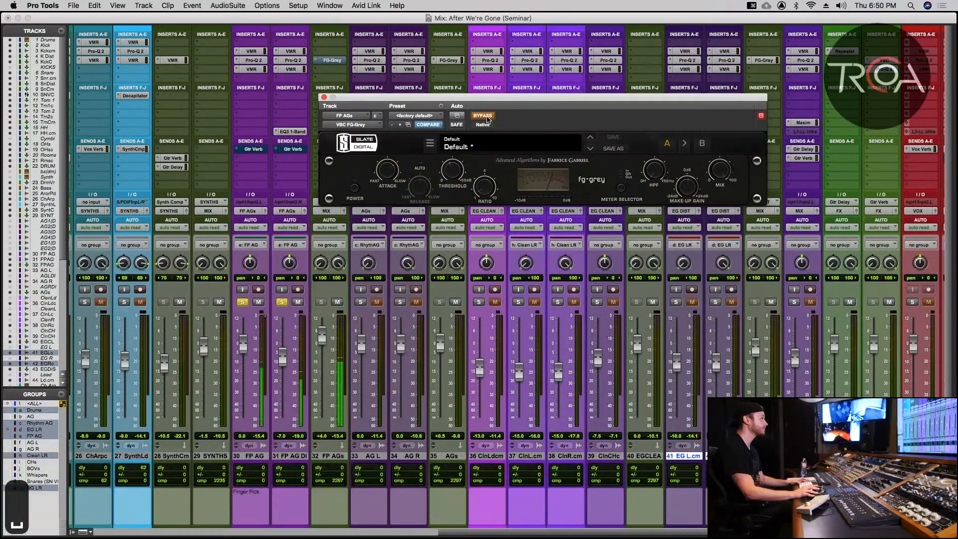
{"action": "left_click", "coordinate": [483, 116]}
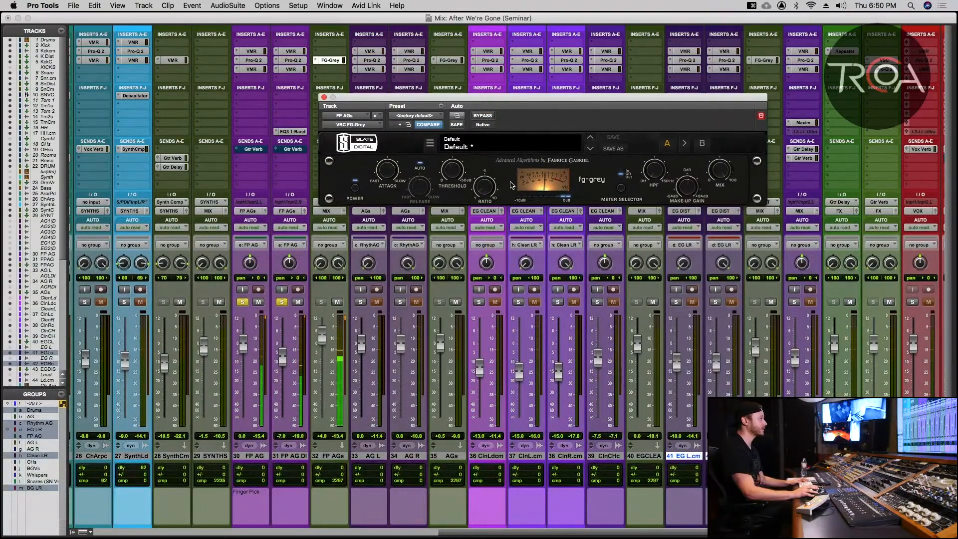
{"action": "left_click", "coordinate": [483, 115]}
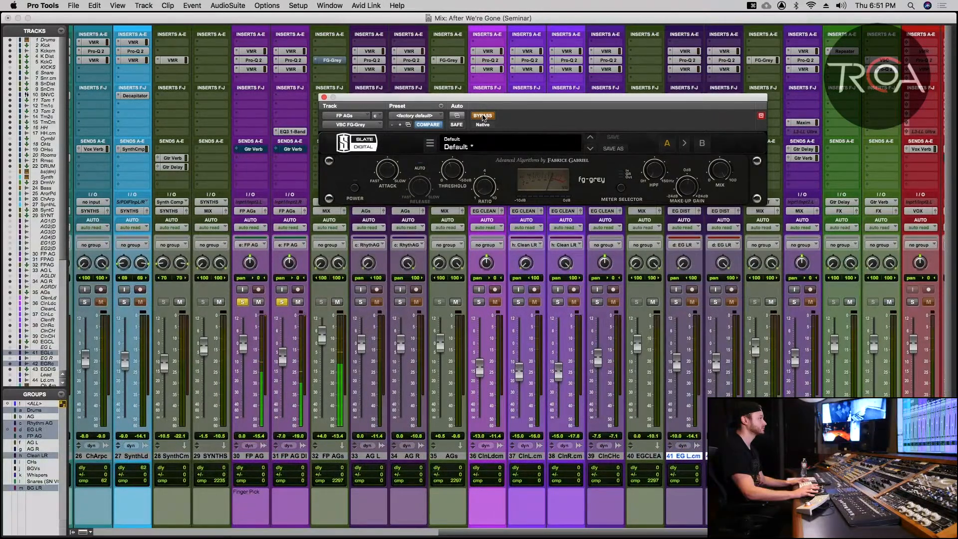
{"action": "left_click", "coordinate": [483, 116]}
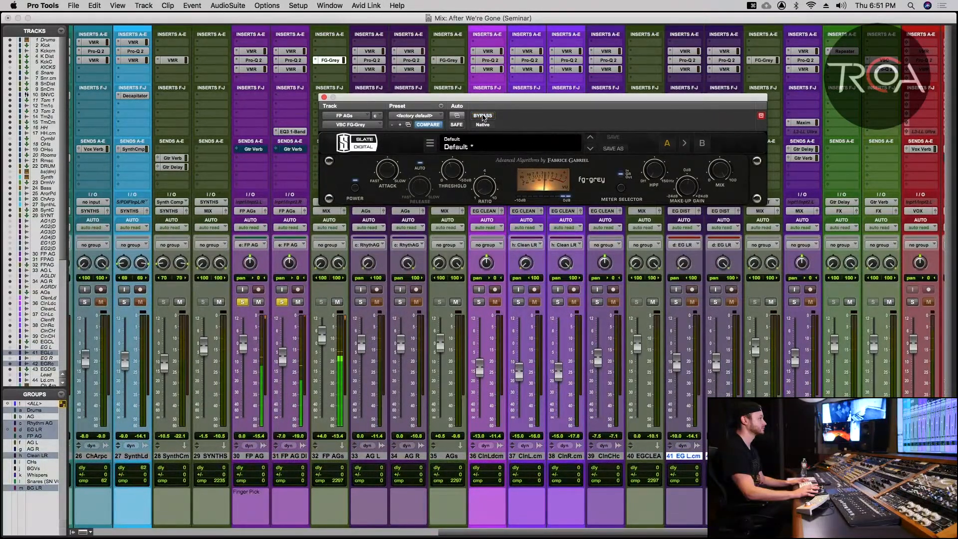
- Unsolo the FP AG tracks, compare FG-Grey bypassed and active in the full mix, and close its window
{"action": "left_click", "coordinate": [282, 302]}
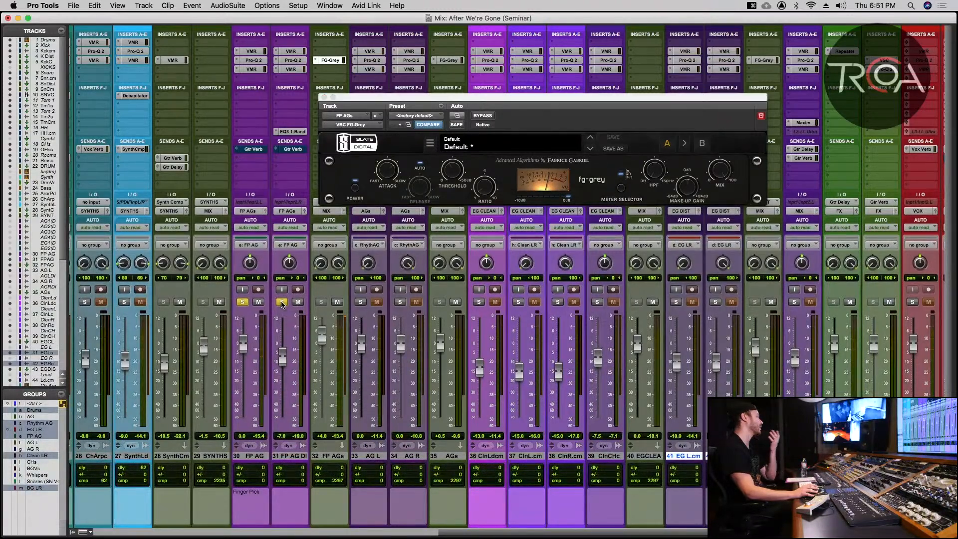
{"action": "left_click", "coordinate": [484, 116]}
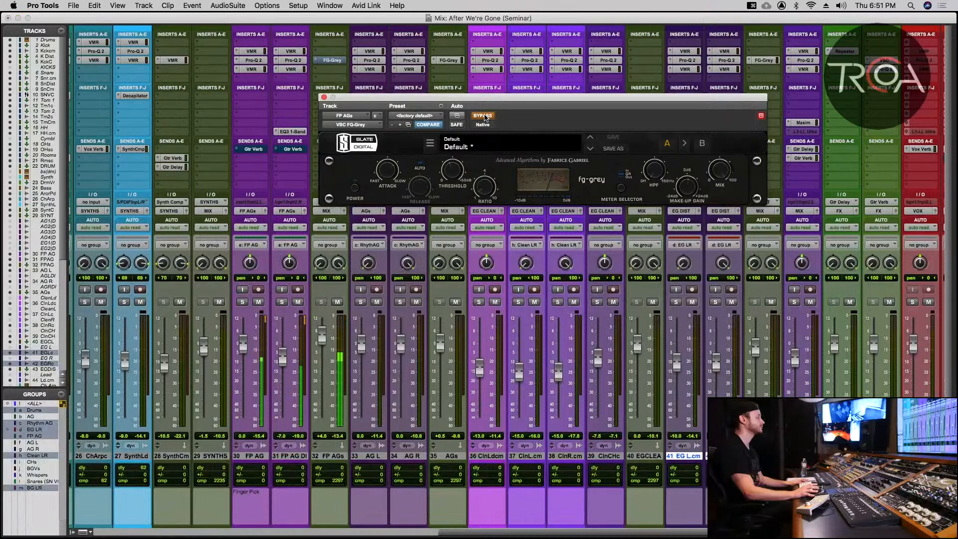
{"action": "left_click", "coordinate": [483, 116]}
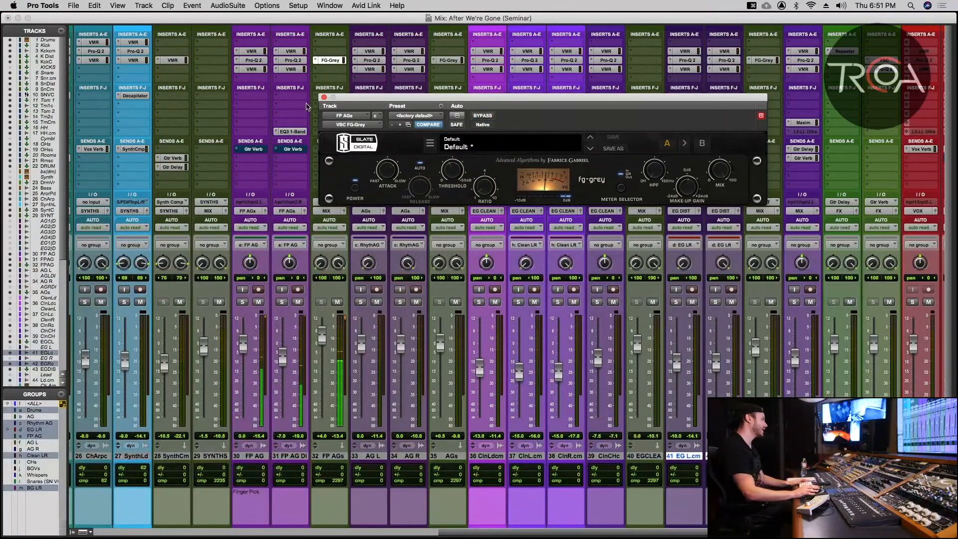
{"action": "left_click", "coordinate": [323, 97]}
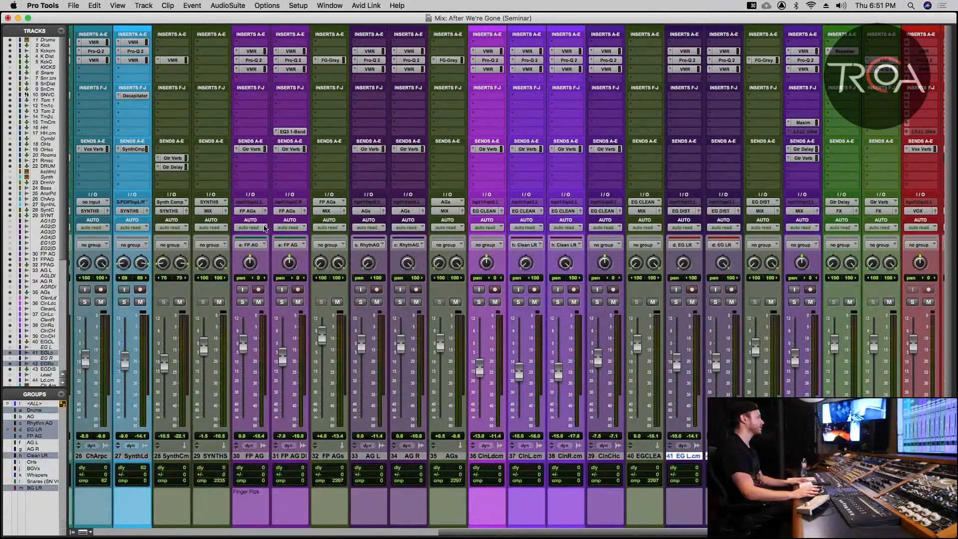
- Show the Send A controls and compare the soloed FP AG tracks with their Gtr Verb sends muted and unmuted
{"action": "left_click", "coordinate": [237, 150], "text": "super"}
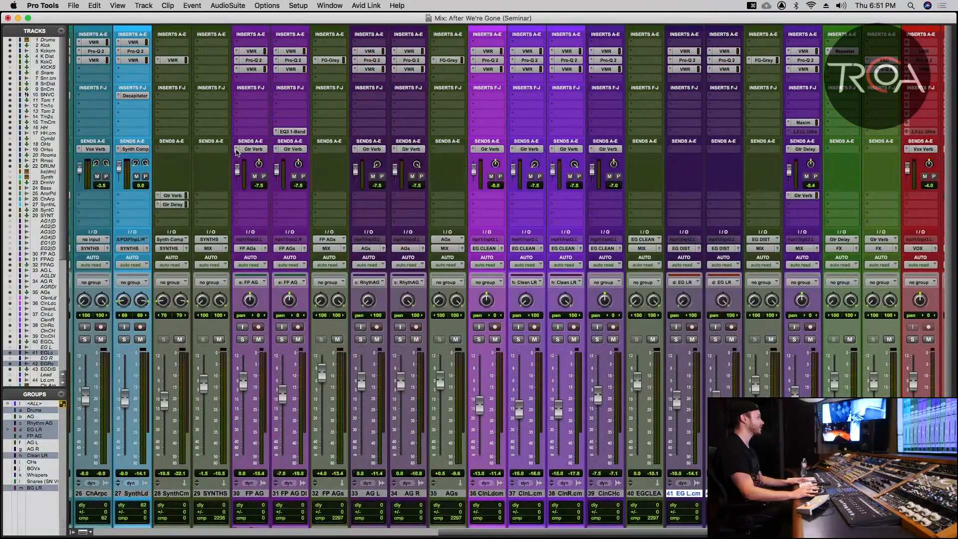
{"action": "left_click", "coordinate": [282, 340]}
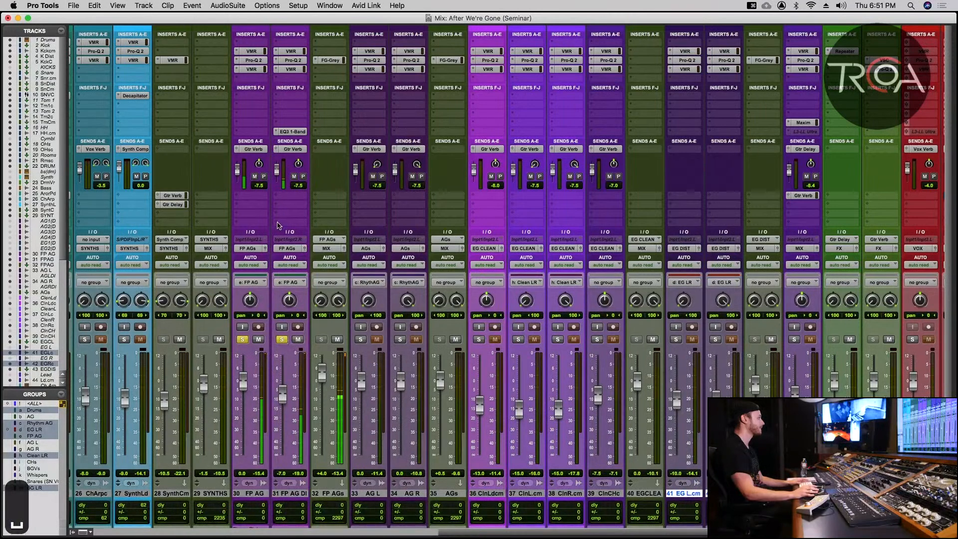
{"action": "left_click", "coordinate": [290, 148], "text": "super"}
{"action": "left_click", "coordinate": [263, 150], "text": "super"}
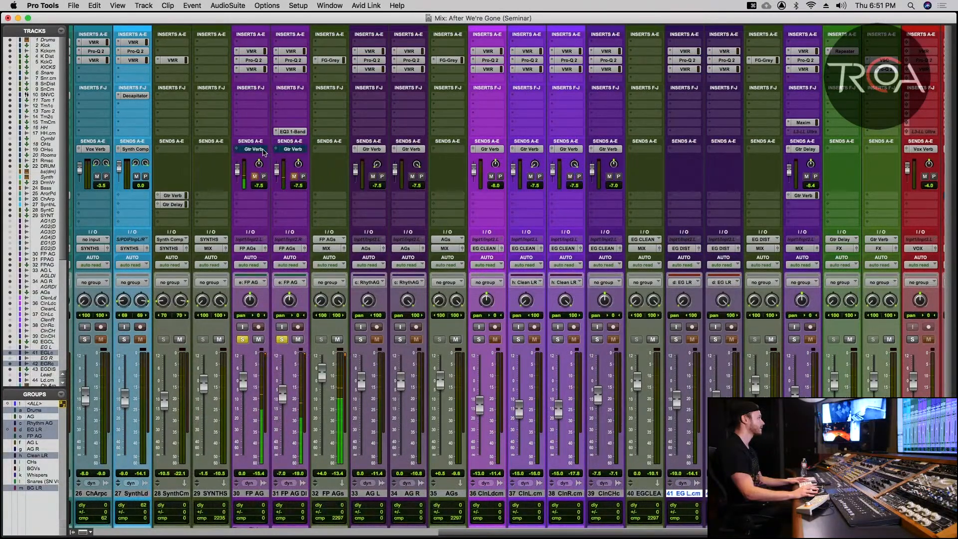
{"action": "left_click", "coordinate": [263, 151], "text": "super"}
{"action": "left_click", "coordinate": [292, 149], "text": "super"}
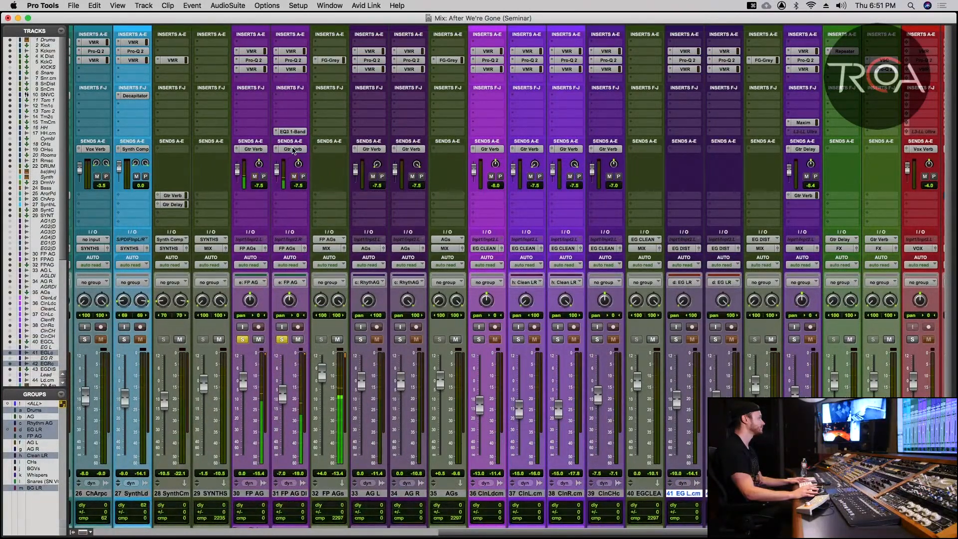
{"action": "left_click", "coordinate": [283, 340]}
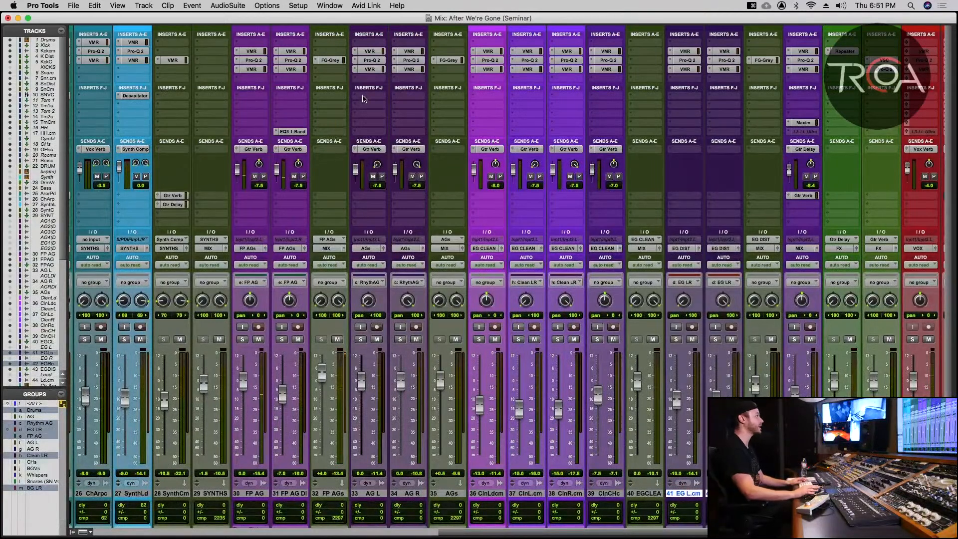
- Recall the first Verse memory location, play from there, and solo AG L and AG R
{"action": "key", "text": "super+5"}
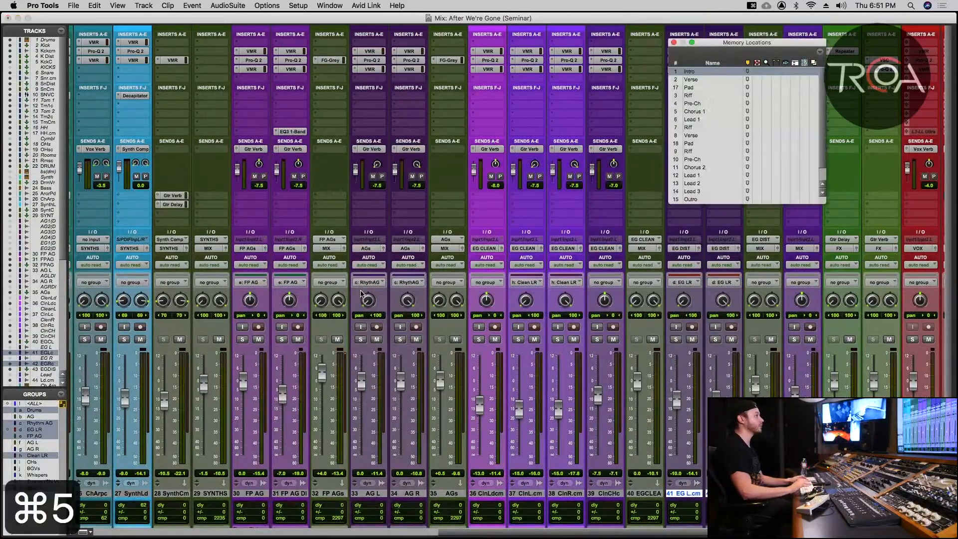
{"action": "left_click", "coordinate": [705, 80]}
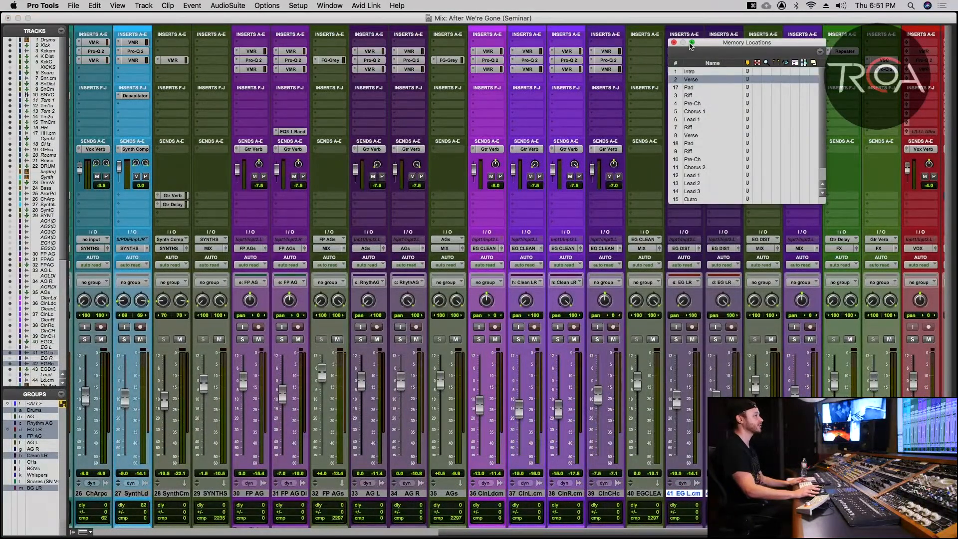
{"action": "left_click", "coordinate": [674, 43]}
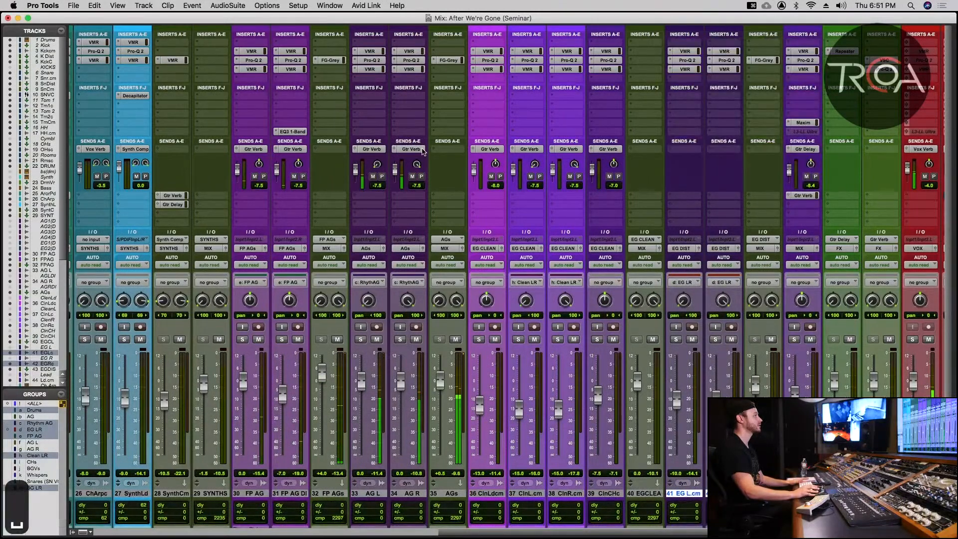
{"action": "left_click", "coordinate": [400, 340]}
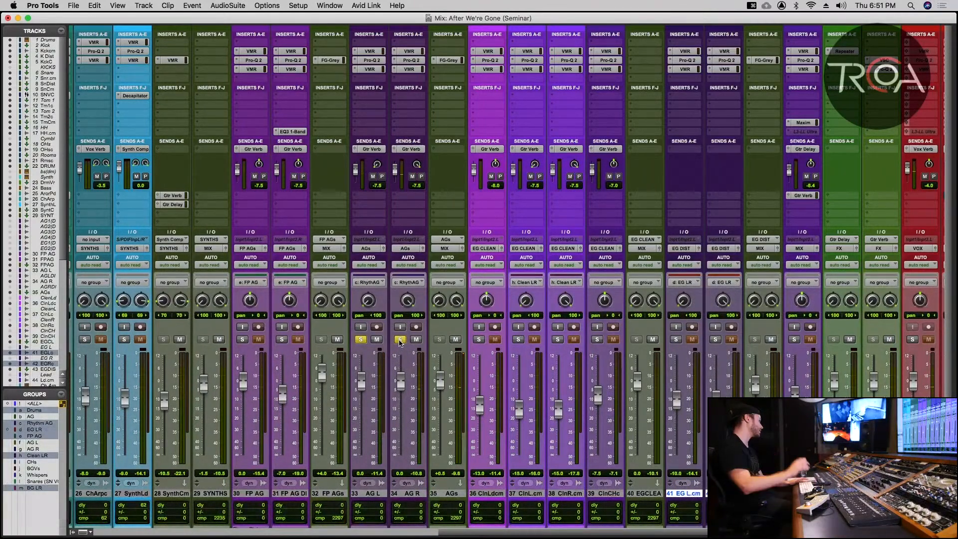
- Open the insert b VMR on AG L, and bypass the Pro-Q 2 and insert d VMR on both AG tracks and FG-Grey on AGs
{"action": "left_click", "coordinate": [368, 50]}
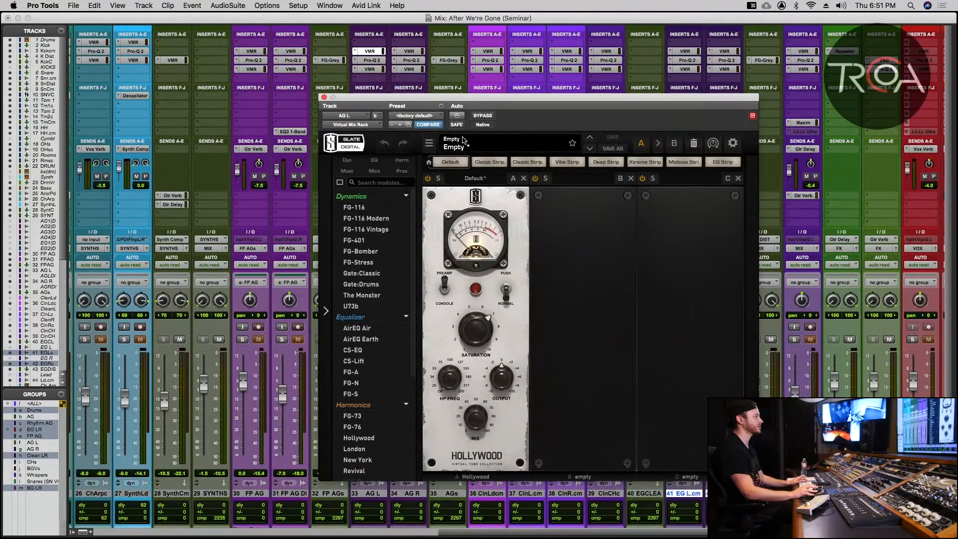
{"action": "left_click_drag", "start_coordinate": [493, 98], "coordinate": [616, 73]}
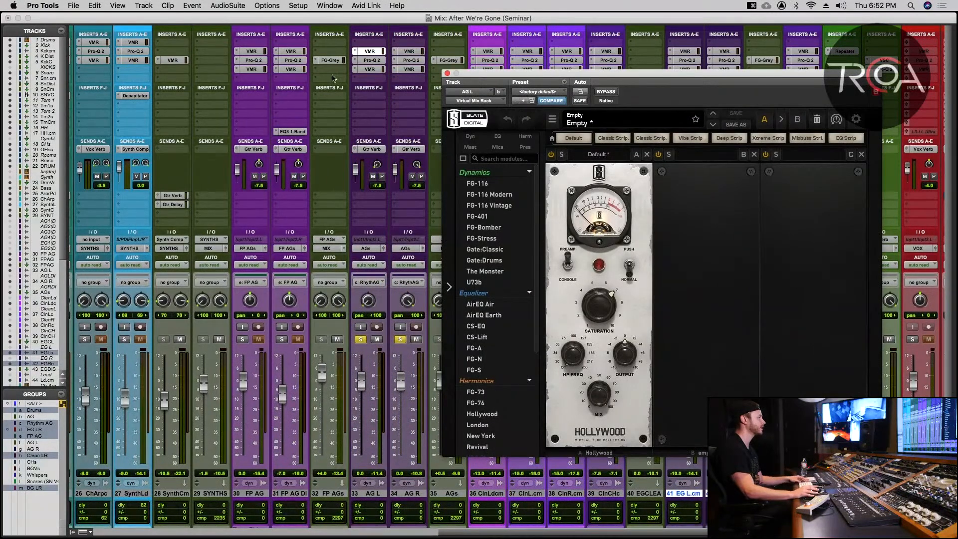
{"action": "left_click", "coordinate": [378, 62]}
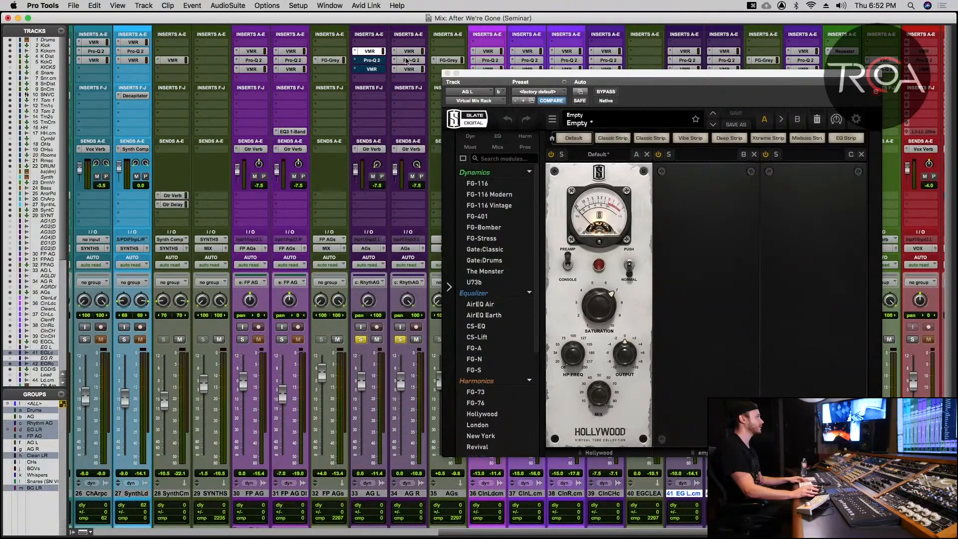
{"action": "left_click", "coordinate": [407, 61]}
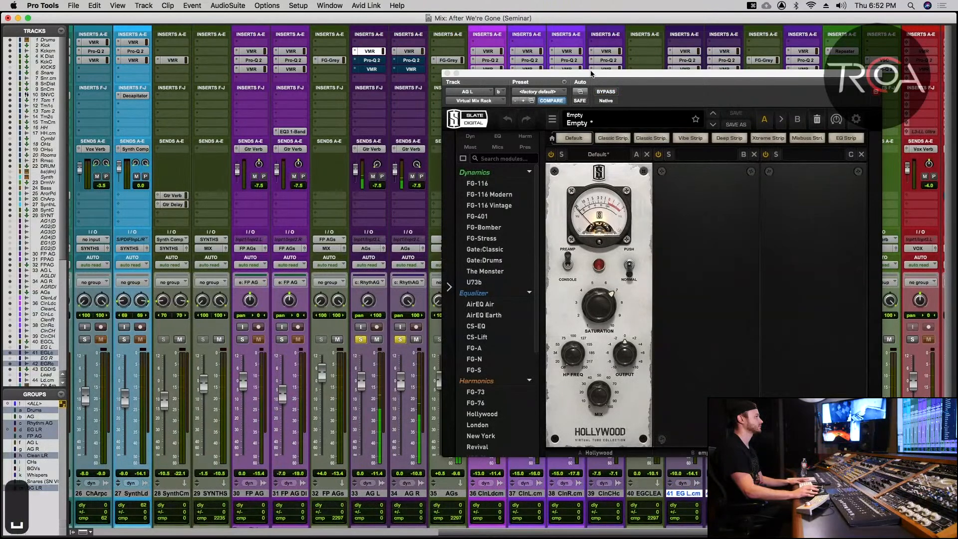
{"action": "left_click", "coordinate": [455, 61], "text": "super"}
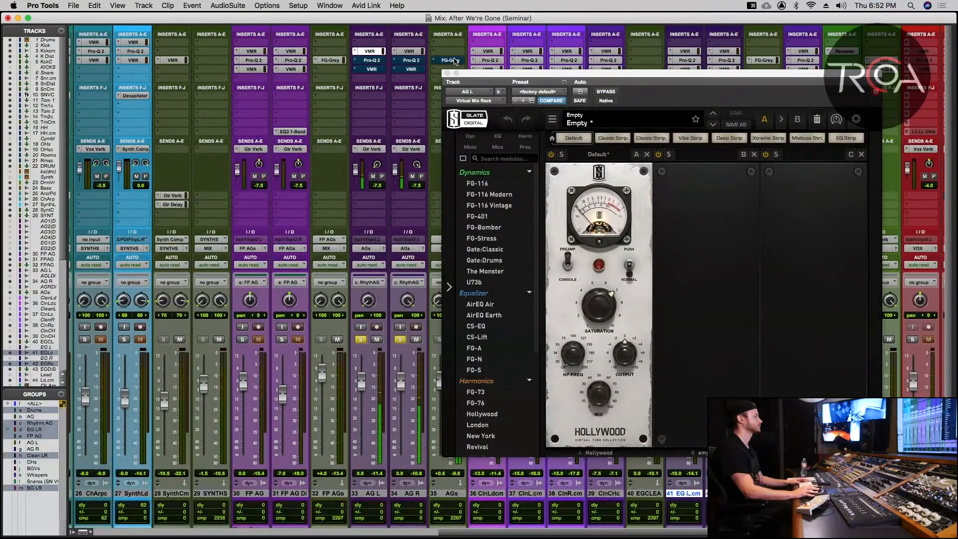
- Compare the Hollywood VMR on the AG tracks bypassed and active, leaving it active
{"action": "left_click", "coordinate": [606, 92]}
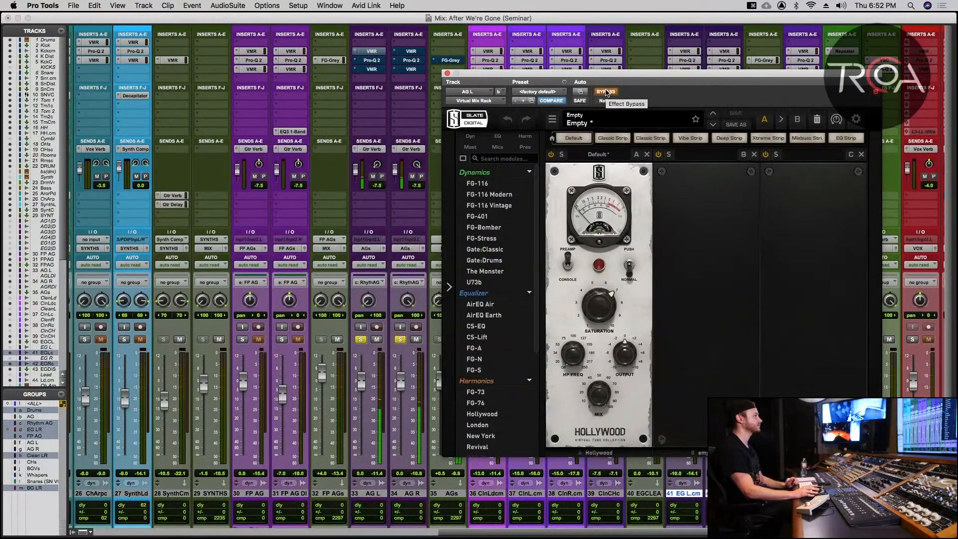
{"action": "left_click", "coordinate": [607, 92]}
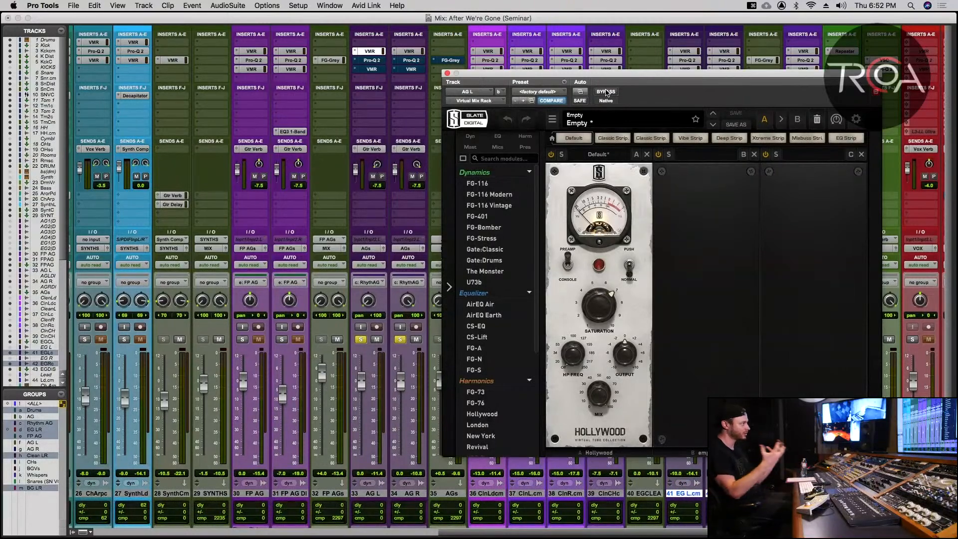
- Replay the soloed AG tracks with the Hollywood VMR bypassed and active once more, and show the Hollywood module's description
{"action": "key", "text": "space"}
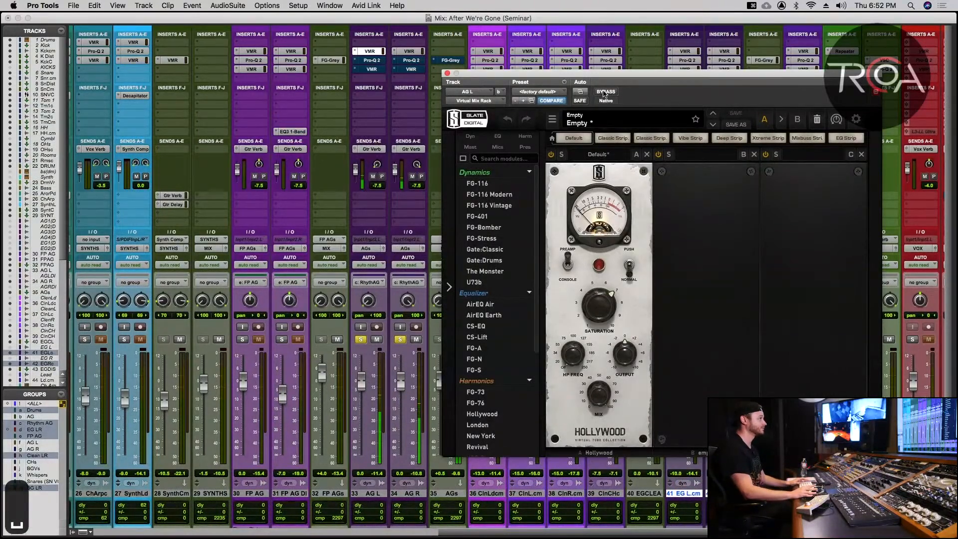
{"action": "left_click", "coordinate": [604, 94]}
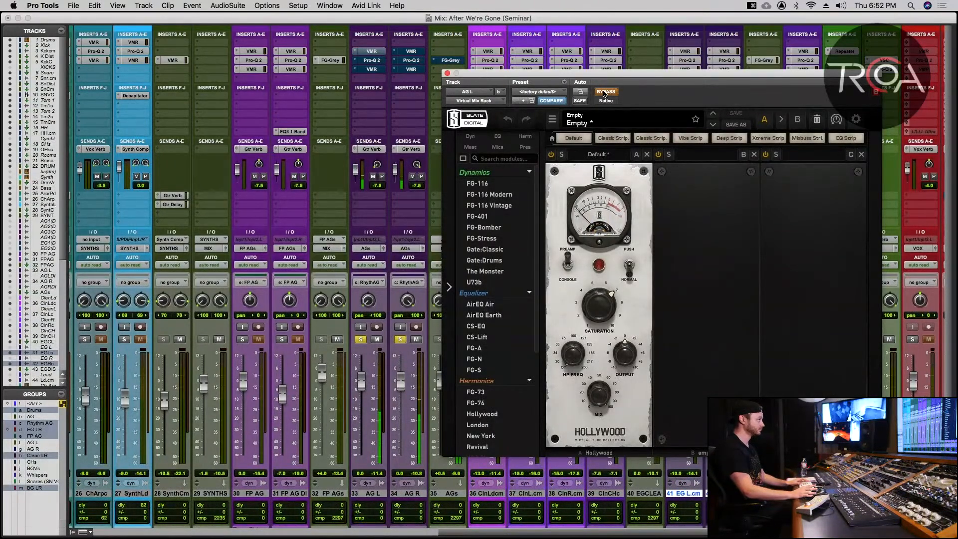
{"action": "left_click", "coordinate": [605, 93]}
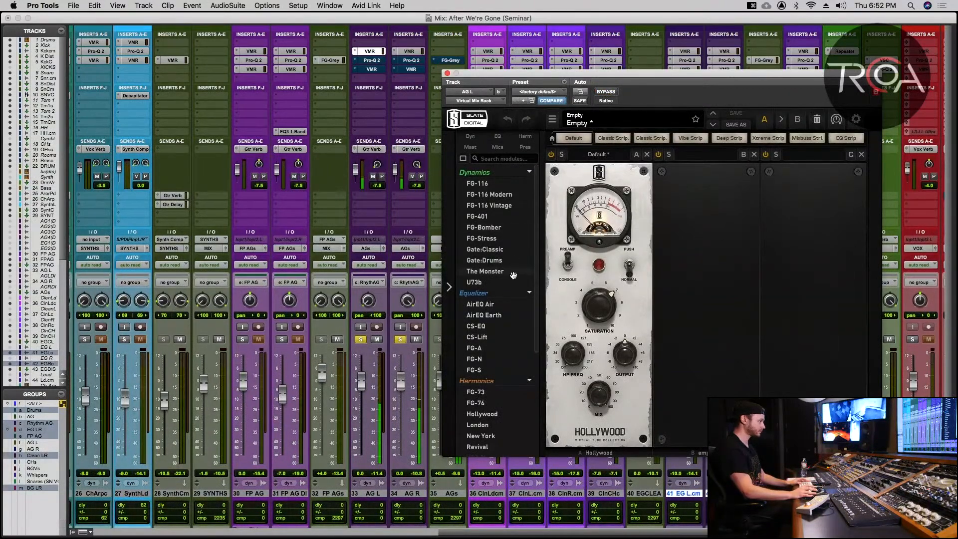
{"action": "key", "text": "space"}
{"action": "scroll", "coordinate": [496, 334], "scroll_direction": "down", "scroll_amount": 1}
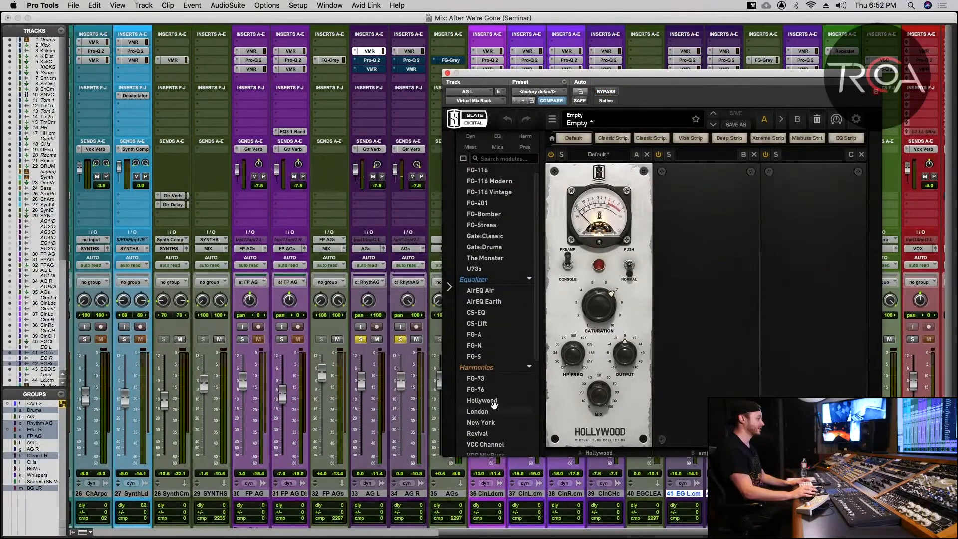
{"action": "mouse_move", "coordinate": [493, 403]}
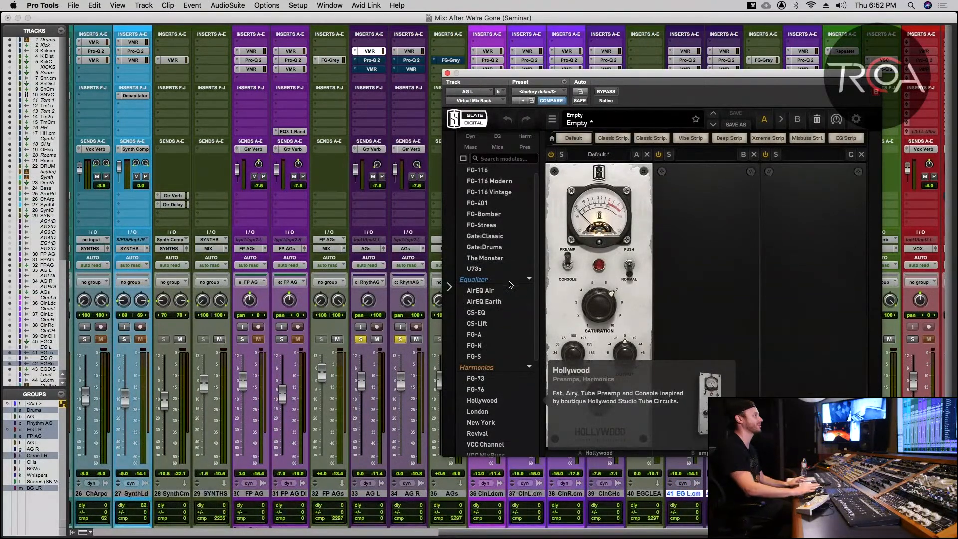
{"action": "left_click", "coordinate": [448, 74]}
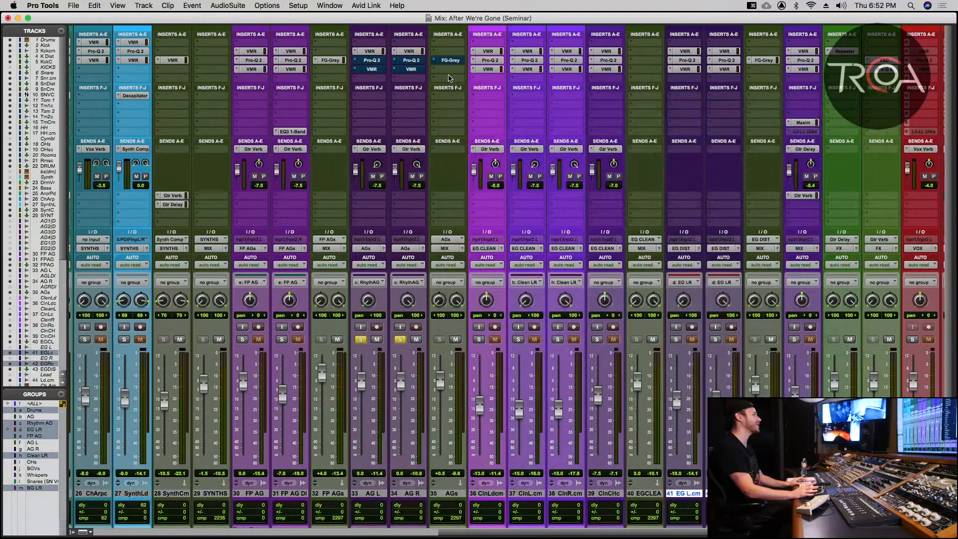
- Open the insert b VMR on AG R, point out its Hollywood module and the other harmonics modules, and close it
{"action": "left_click", "coordinate": [410, 51]}
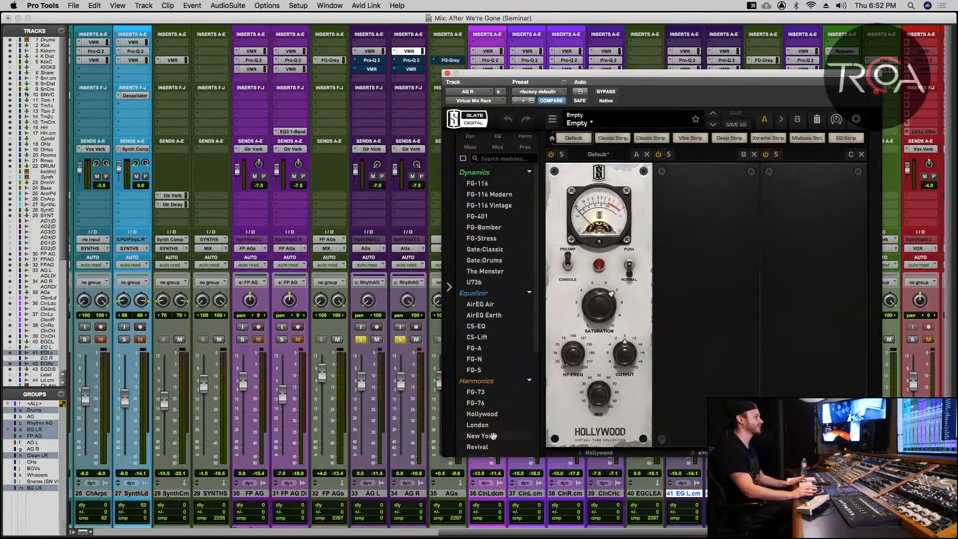
{"action": "mouse_move", "coordinate": [494, 435]}
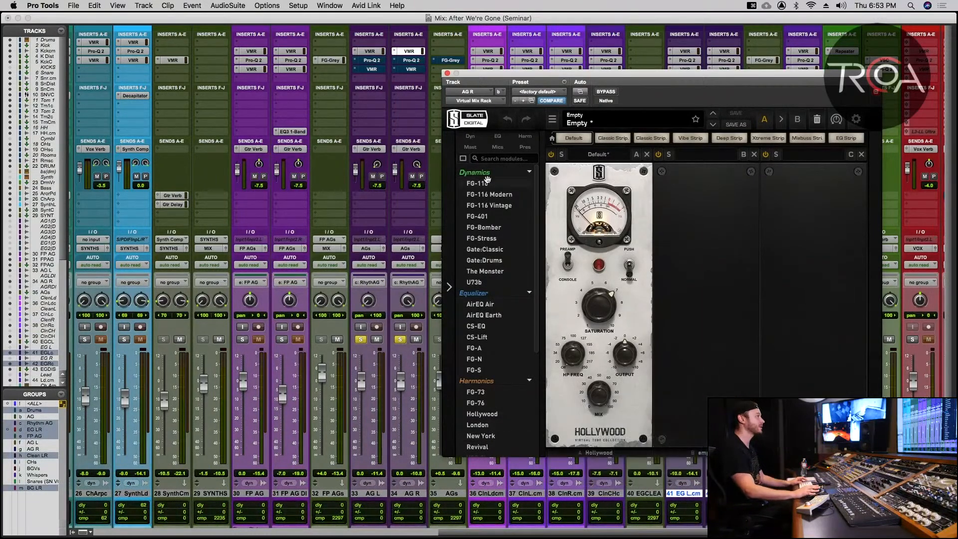
{"action": "left_click", "coordinate": [447, 74]}
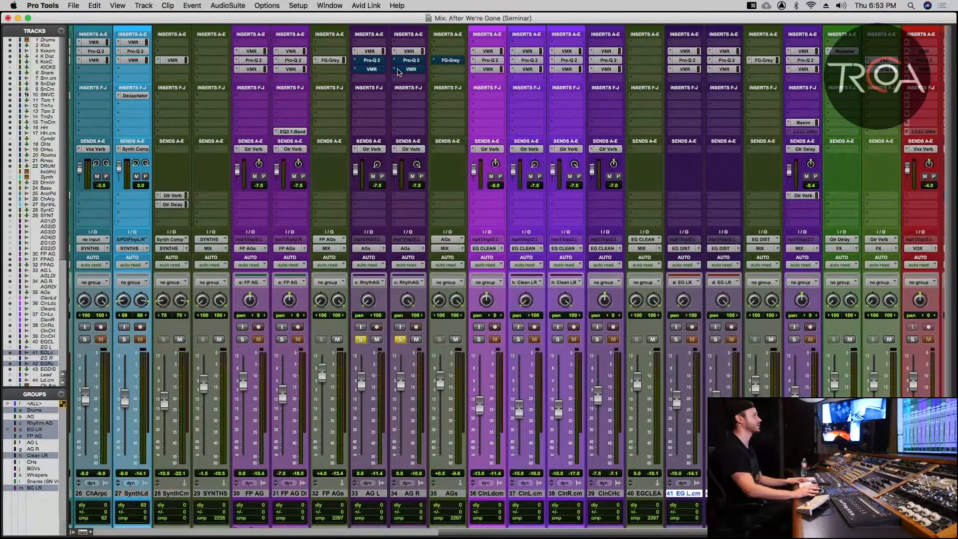
- Show the EQ curve of AG L's Pro-Q 2 and take Pro-Q 2 out of bypass on both AG tracks
{"action": "left_click", "coordinate": [372, 61]}
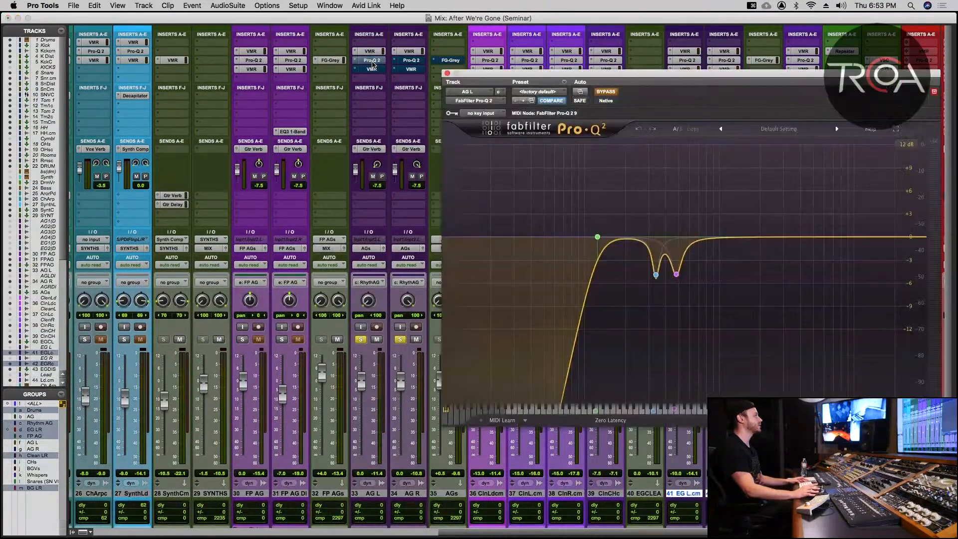
{"action": "left_click", "coordinate": [372, 61], "text": "super"}
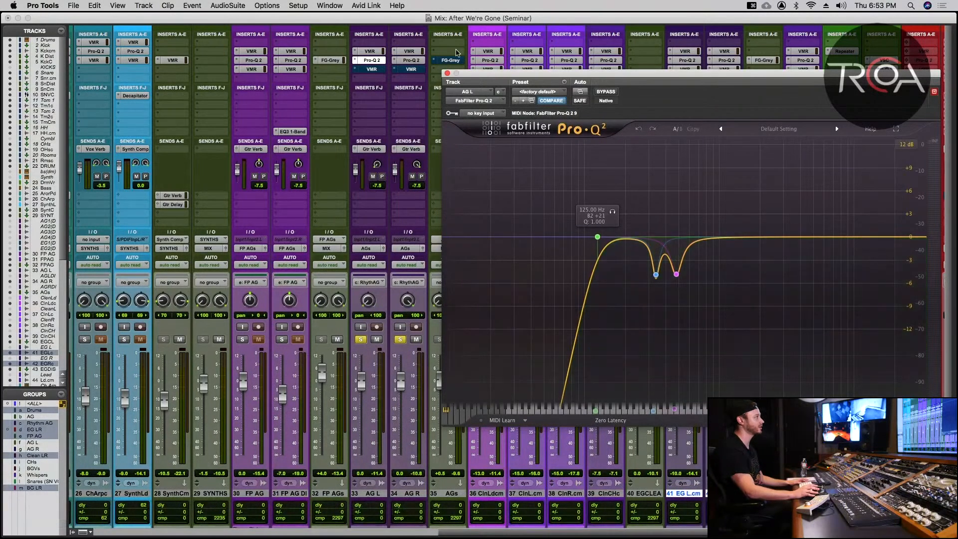
{"action": "left_click", "coordinate": [448, 74]}
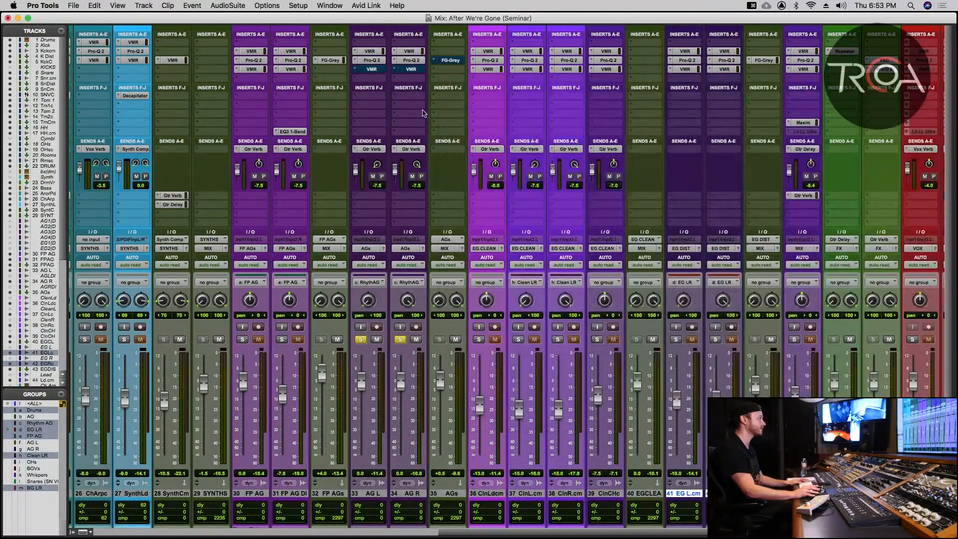
- Compare the playing AG tracks with Pro-Q 2 bypassed and active, leaving it active, and stop playback
{"action": "left_click", "coordinate": [409, 60], "text": "super"}
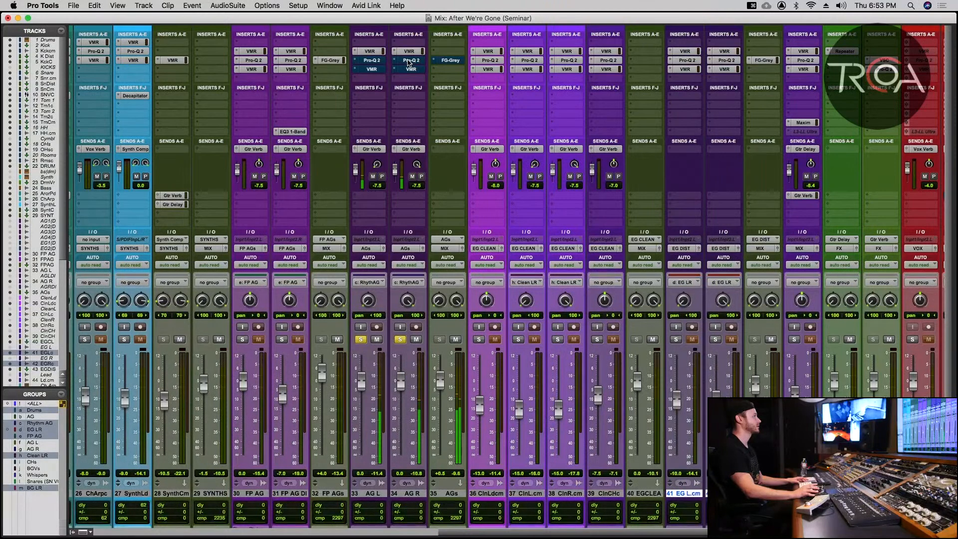
{"action": "left_click", "coordinate": [409, 61], "text": "super"}
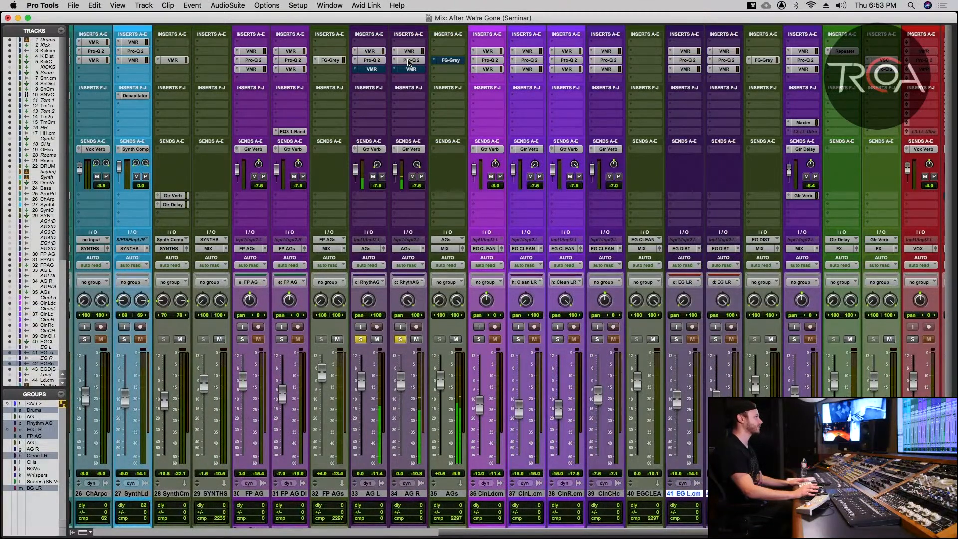
{"action": "key", "text": "space"}
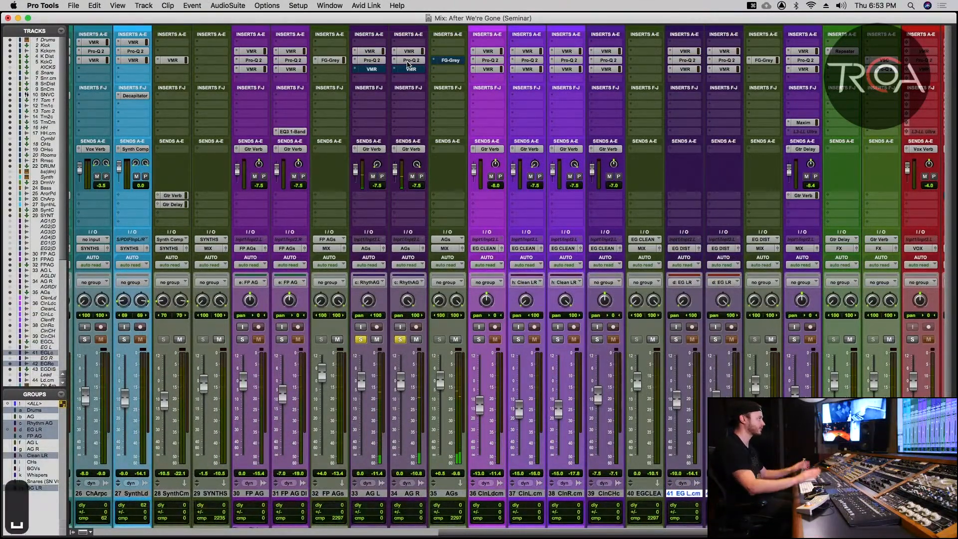
- Look at the AG L and AG R clips in the Edit window, and view AG R's Pro-Q 2 curve in the mixer during playback
{"action": "key", "text": "super+equal"}
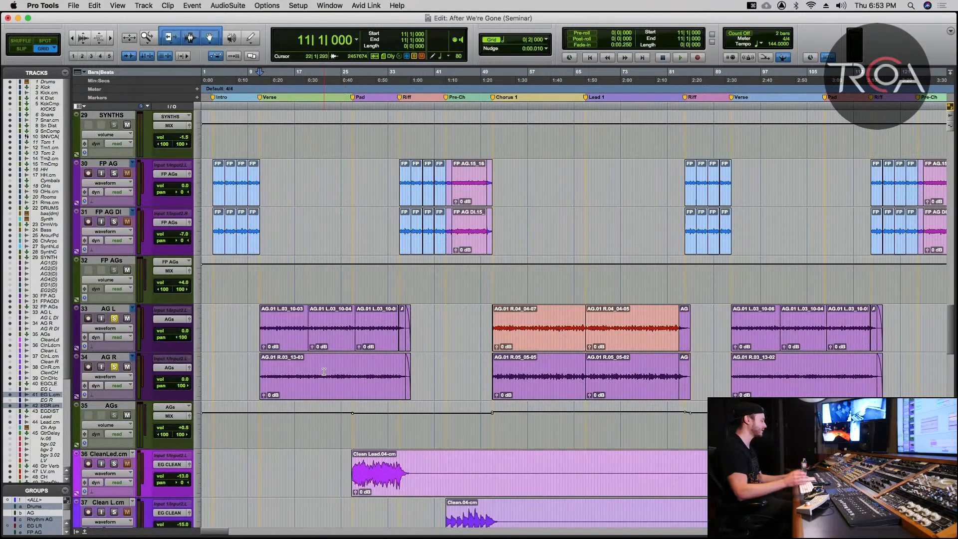
{"action": "key", "text": "super+equal"}
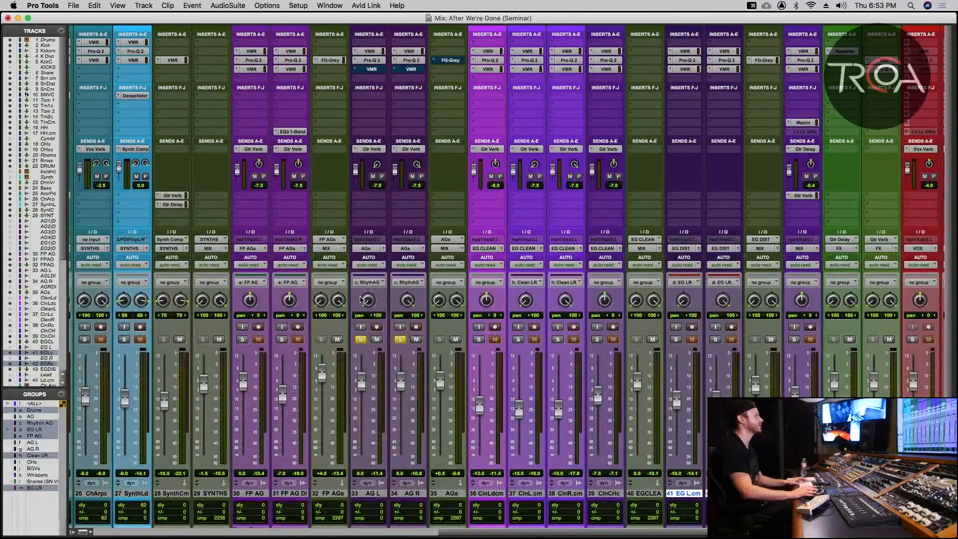
{"action": "key", "text": "space"}
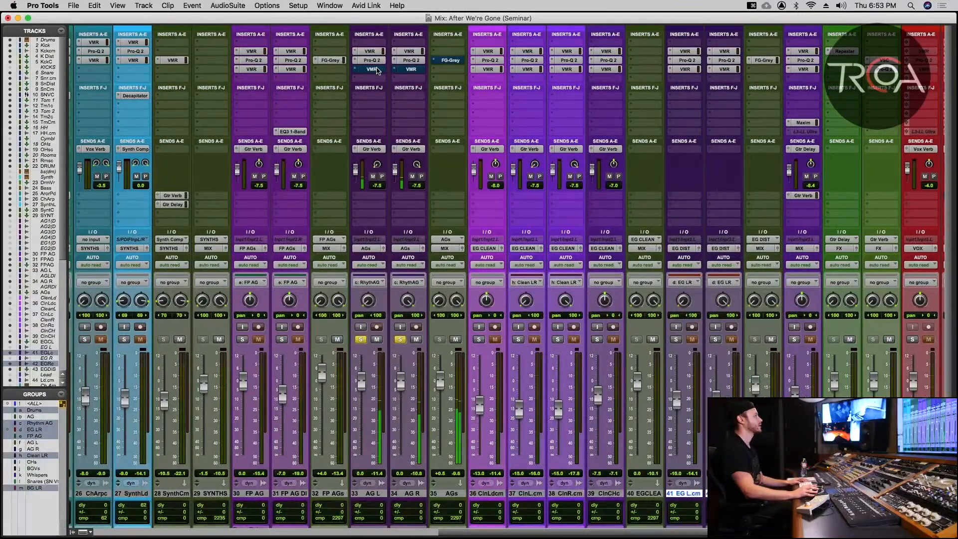
{"action": "left_click", "coordinate": [417, 61]}
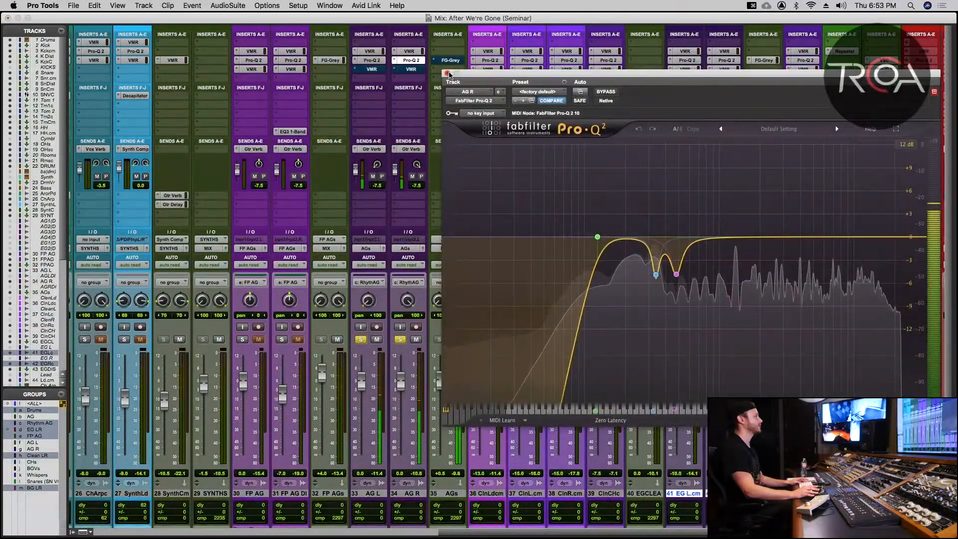
{"action": "left_click", "coordinate": [418, 61]}
- Activate the insert d VMR on both AG tracks from AG L and go over its FG-401 compressor and FG-S EQ settings
{"action": "left_click", "coordinate": [383, 72]}
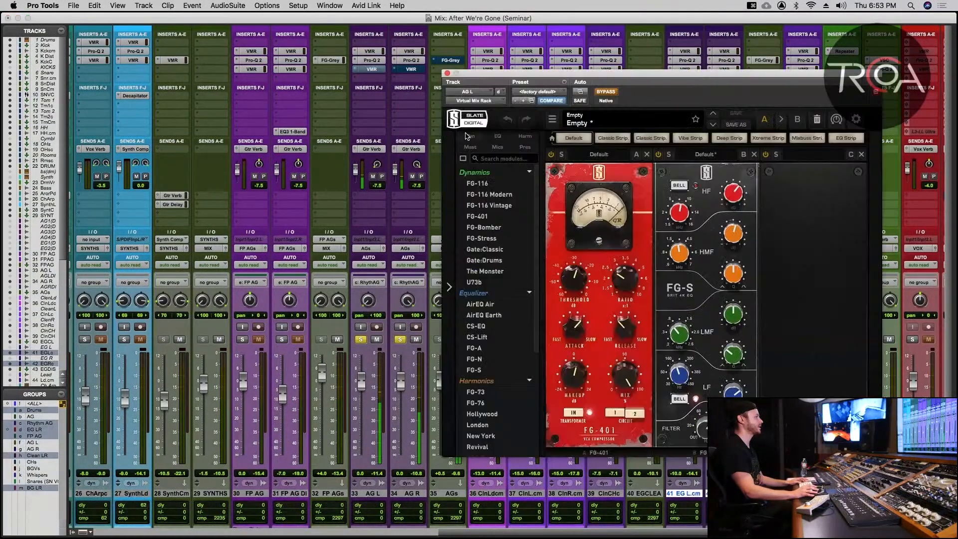
{"action": "mouse_move", "coordinate": [507, 75]}
{"action": "left_mouse_down"}
{"action": "mouse_move", "coordinate": [424, 116]}
{"action": "mouse_move", "coordinate": [496, 89]}
{"action": "left_mouse_up"}
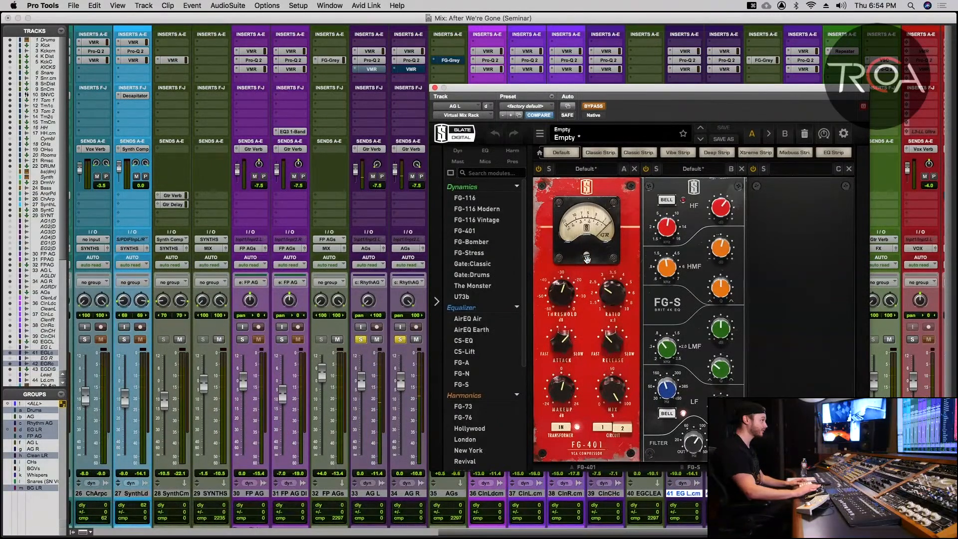
{"action": "mouse_move", "coordinate": [578, 93]}
{"action": "left_mouse_down"}
{"action": "mouse_move", "coordinate": [572, 82]}
{"action": "mouse_move", "coordinate": [584, 84]}
{"action": "left_mouse_up"}
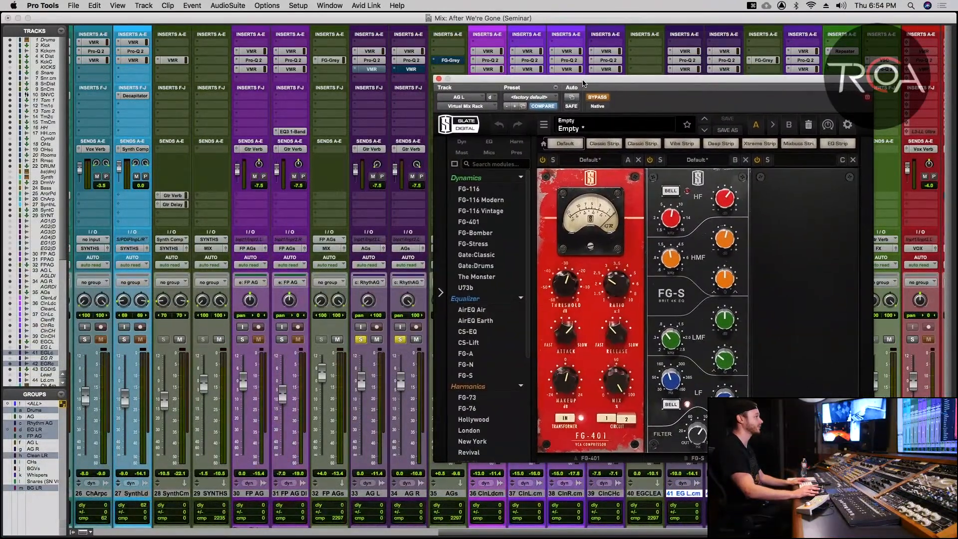
{"action": "left_click", "coordinate": [595, 98]}
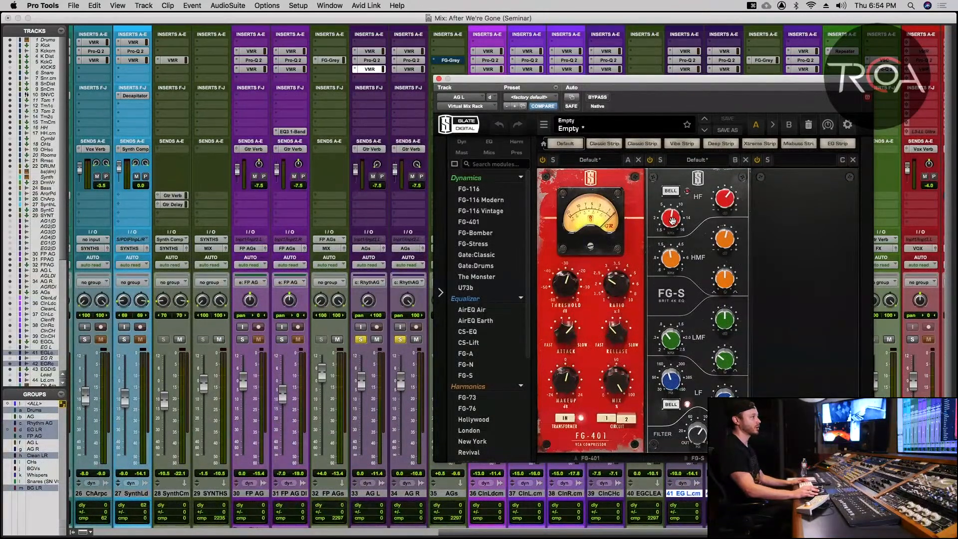
{"action": "mouse_move", "coordinate": [674, 262]}
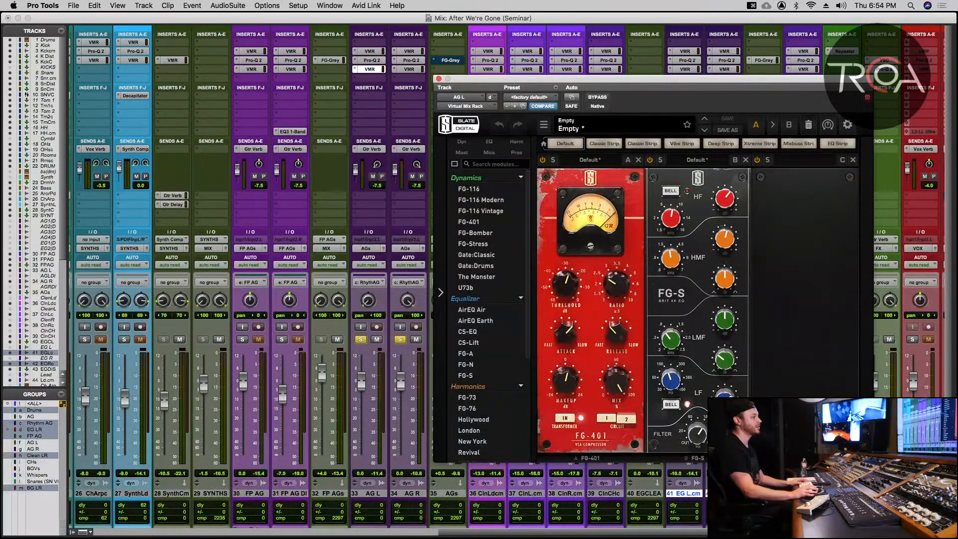
{"action": "mouse_move", "coordinate": [725, 401]}
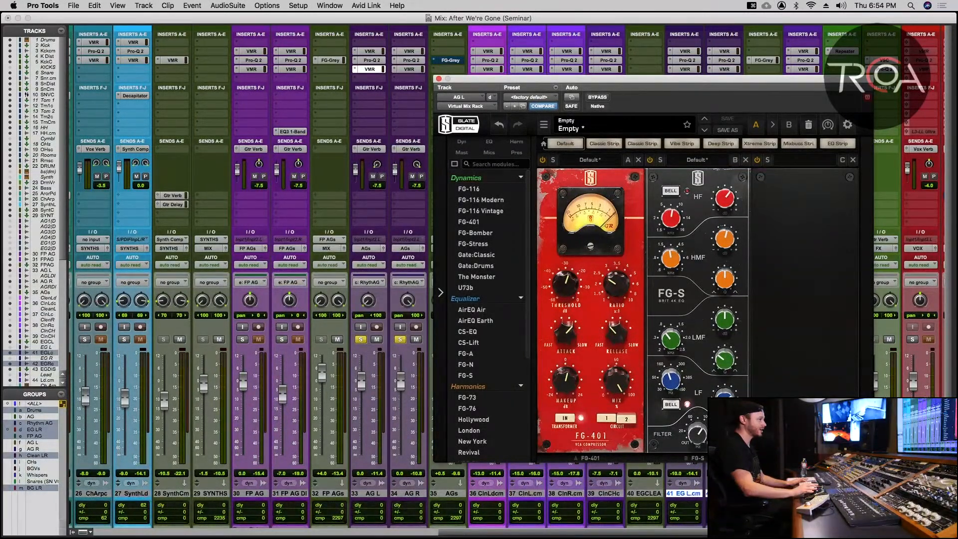
{"action": "mouse_move", "coordinate": [671, 384]}
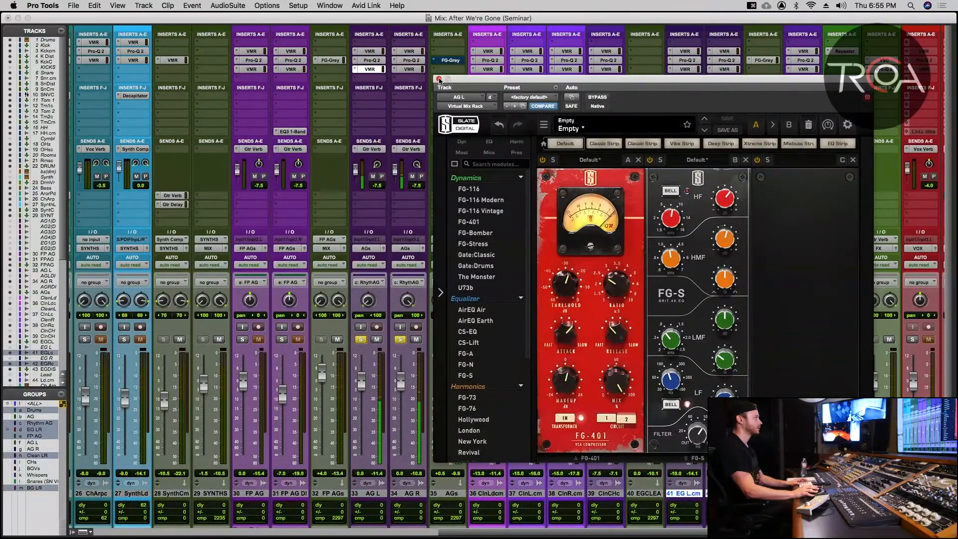
{"action": "left_click", "coordinate": [438, 78]}
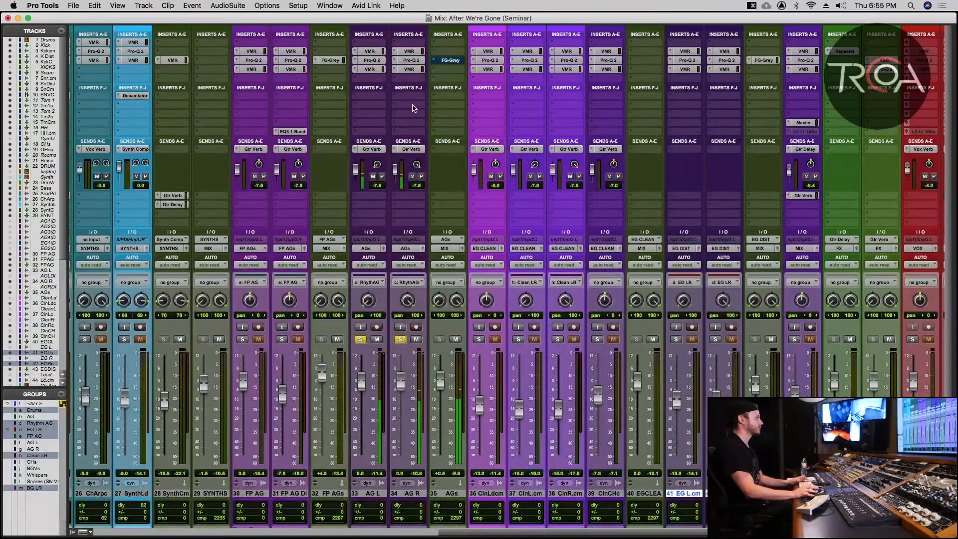
- Take FG-Grey on the AGs bus out of bypass, and check the insert d VMR on AG R
{"action": "left_click", "coordinate": [445, 61]}
{"action": "left_click_drag", "start_coordinate": [591, 84], "coordinate": [588, 97]}
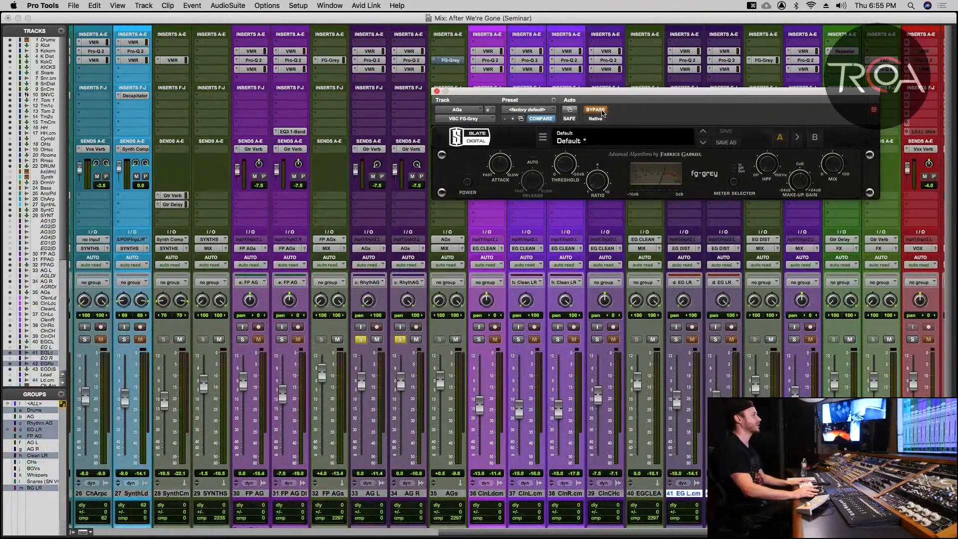
{"action": "left_click", "coordinate": [603, 113]}
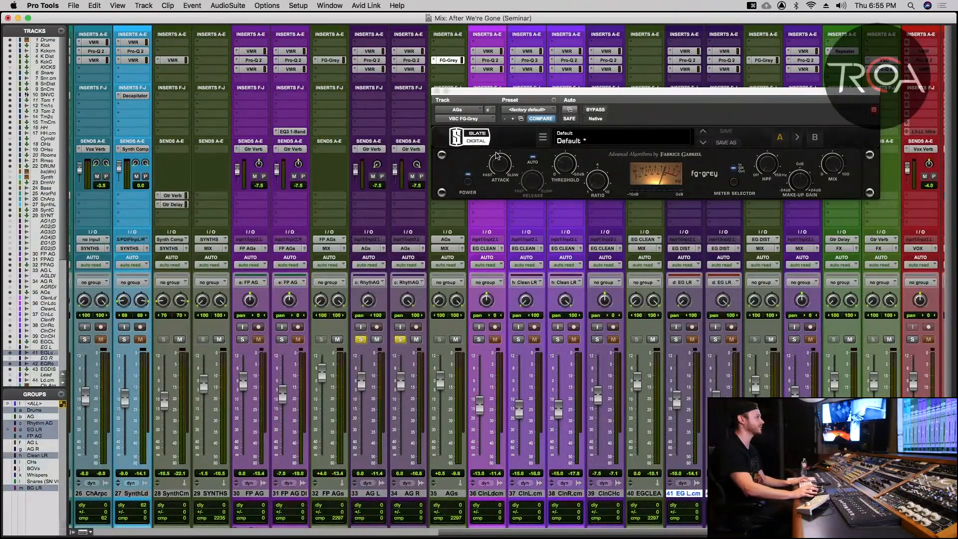
{"action": "left_click", "coordinate": [416, 70]}
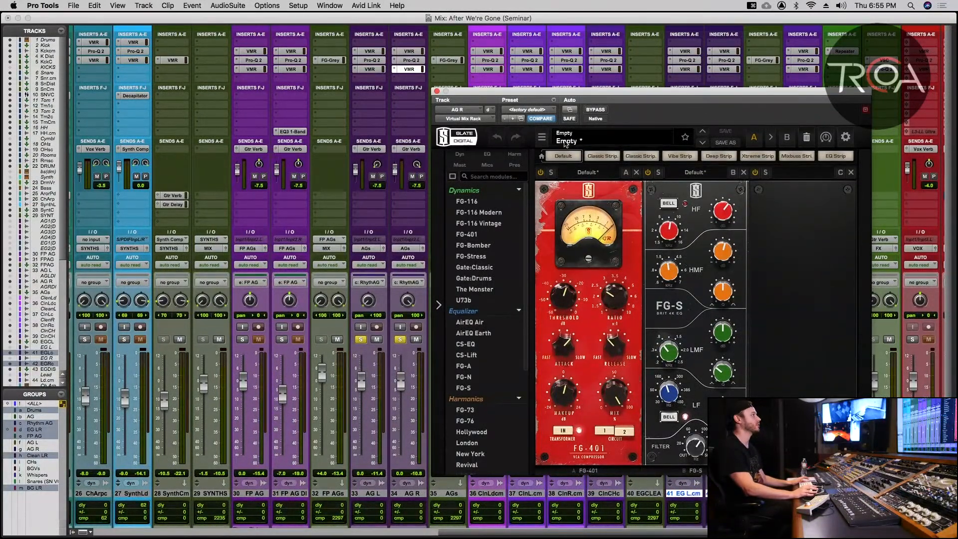
{"action": "left_click", "coordinate": [437, 92]}
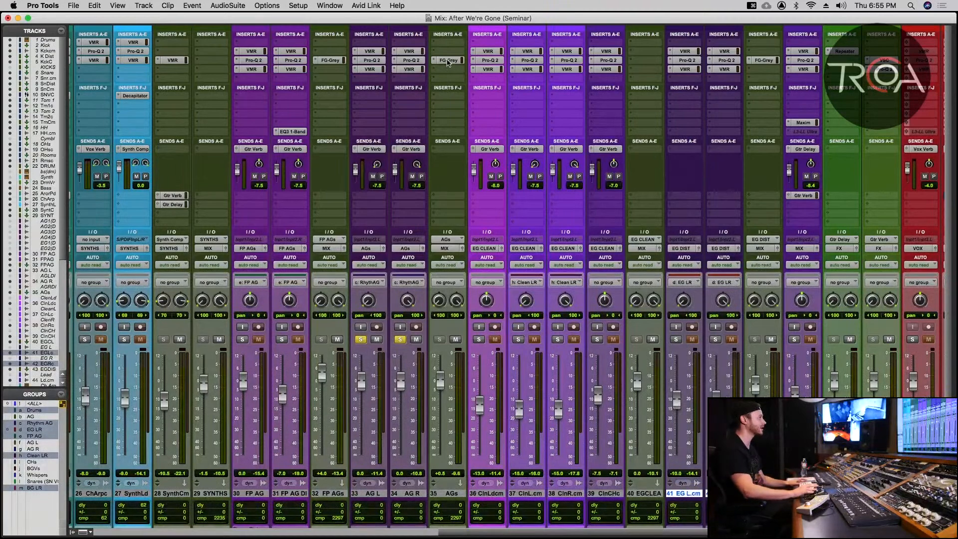
- Reopen FG-Grey on AGs and compare the soloed rhythm acoustics with it bypassed and active, leaving it active
{"action": "left_click", "coordinate": [447, 60]}
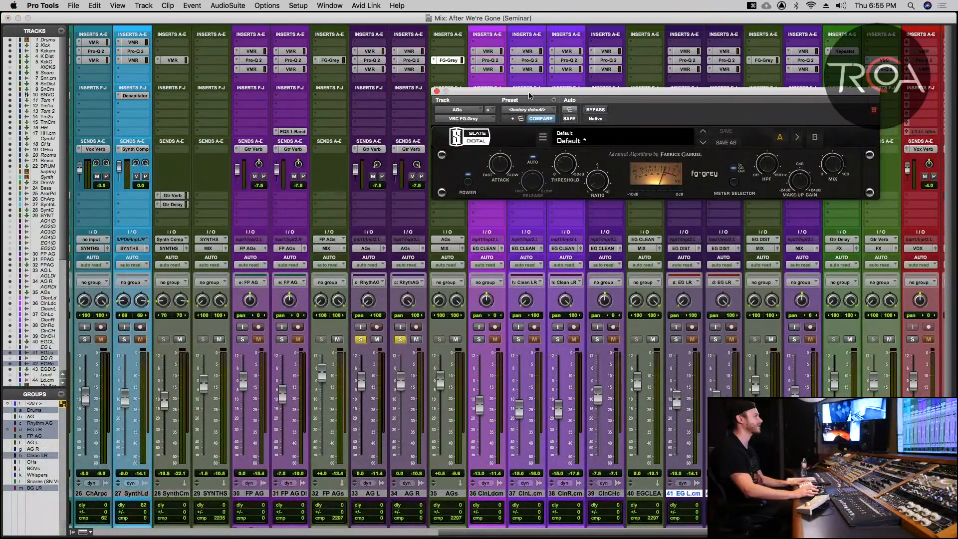
{"action": "key", "text": "space"}
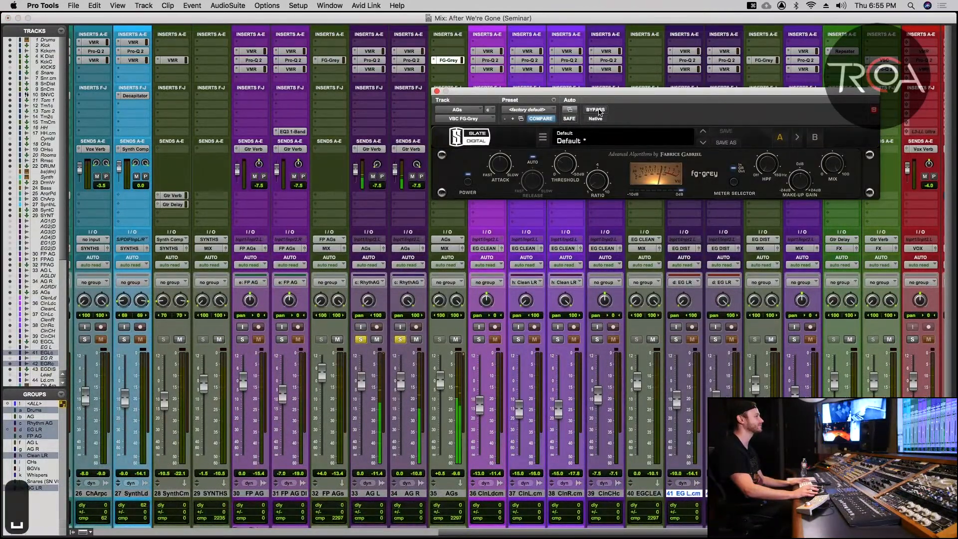
{"action": "left_click", "coordinate": [595, 110]}
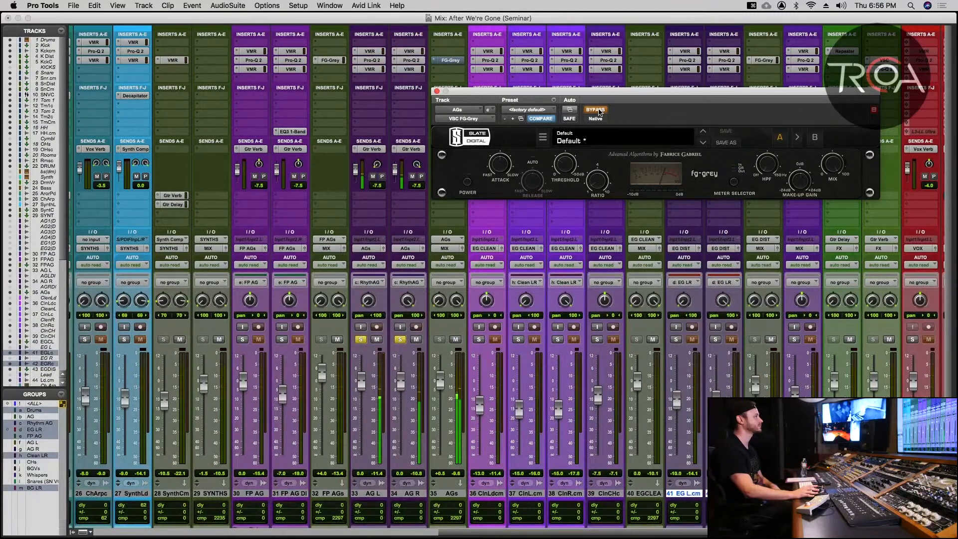
{"action": "left_click", "coordinate": [595, 110]}
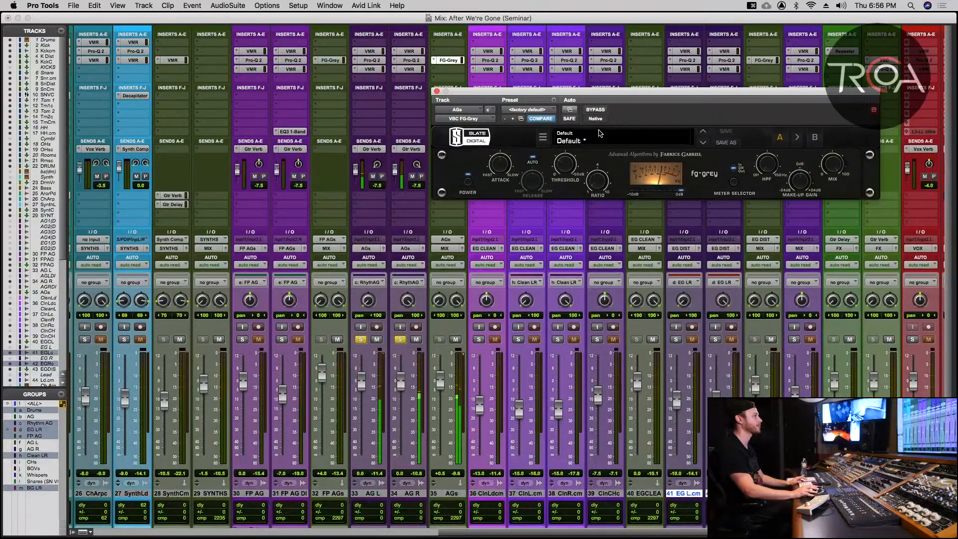
{"action": "left_click", "coordinate": [595, 110]}
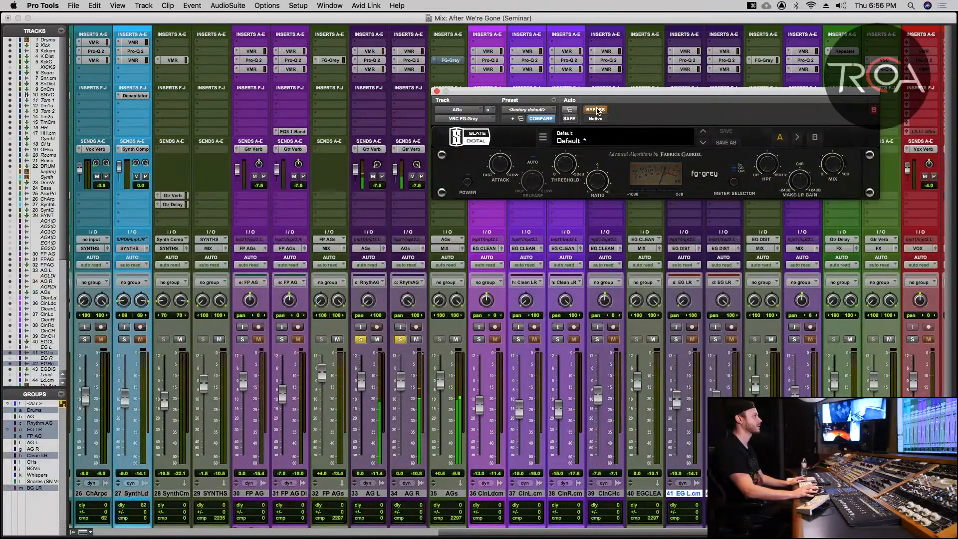
{"action": "left_click", "coordinate": [596, 110]}
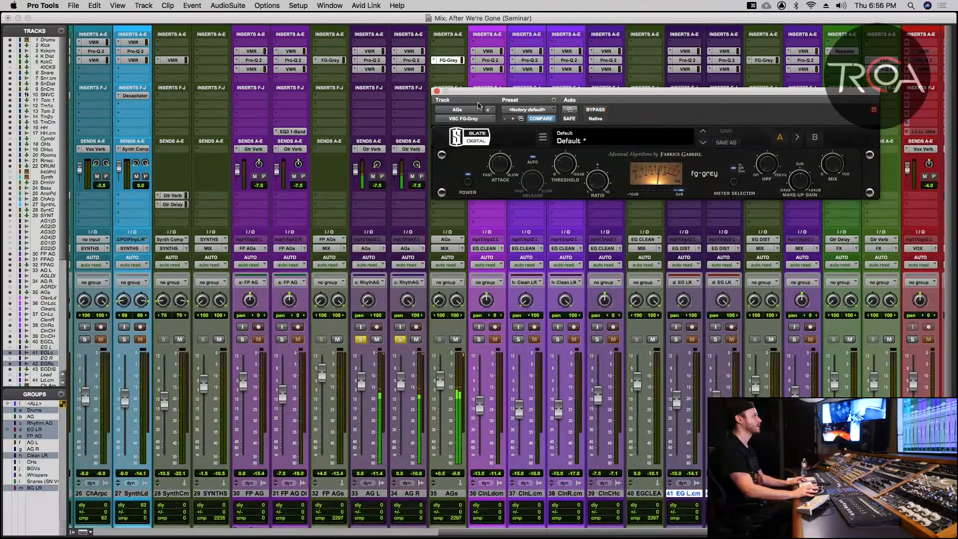
{"action": "key", "text": "space"}
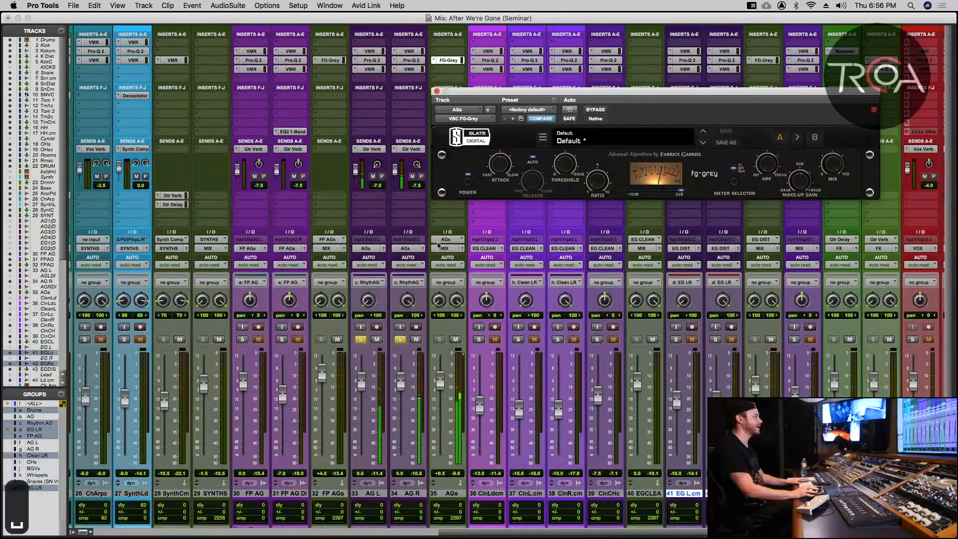
- Unsolo the AG tracks and compare FG-Grey on AGs bypassed and active in the full mix, leaving it active
{"action": "left_click", "coordinate": [399, 339]}
{"action": "left_click", "coordinate": [591, 110]}
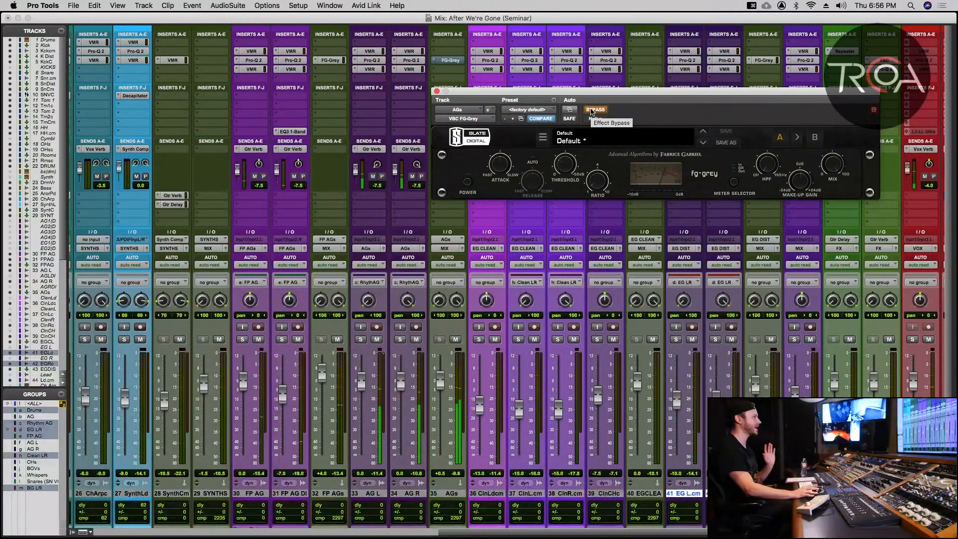
{"action": "left_click", "coordinate": [591, 111]}
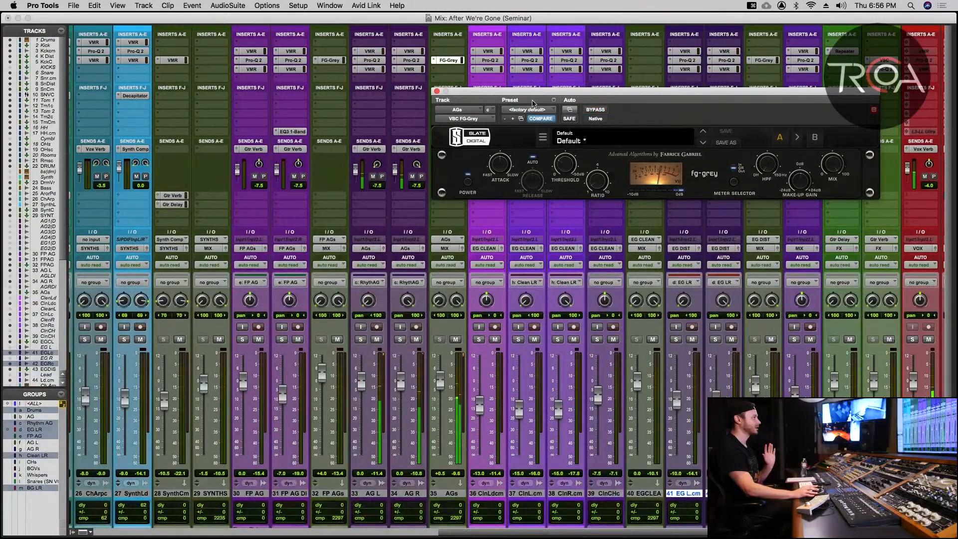
- Compare the AGs bus with its FG-Grey compressor bypassed and active, and close the plug-in
{"action": "left_click", "coordinate": [592, 110]}
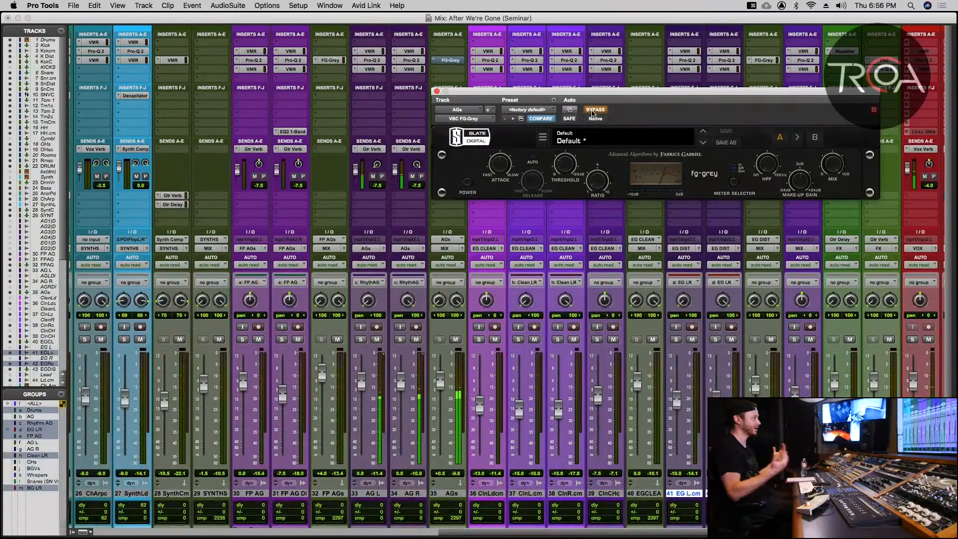
{"action": "left_click", "coordinate": [592, 111]}
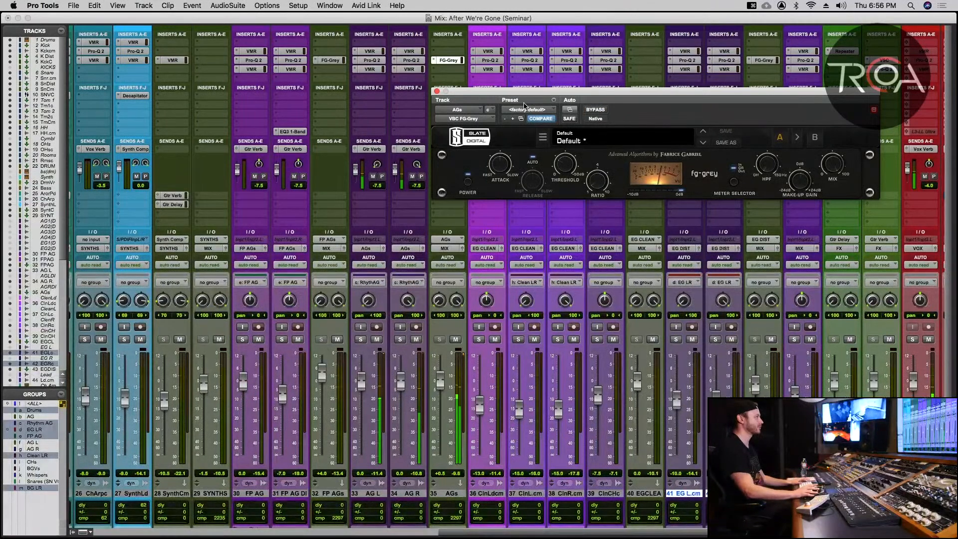
{"action": "left_click", "coordinate": [437, 91]}
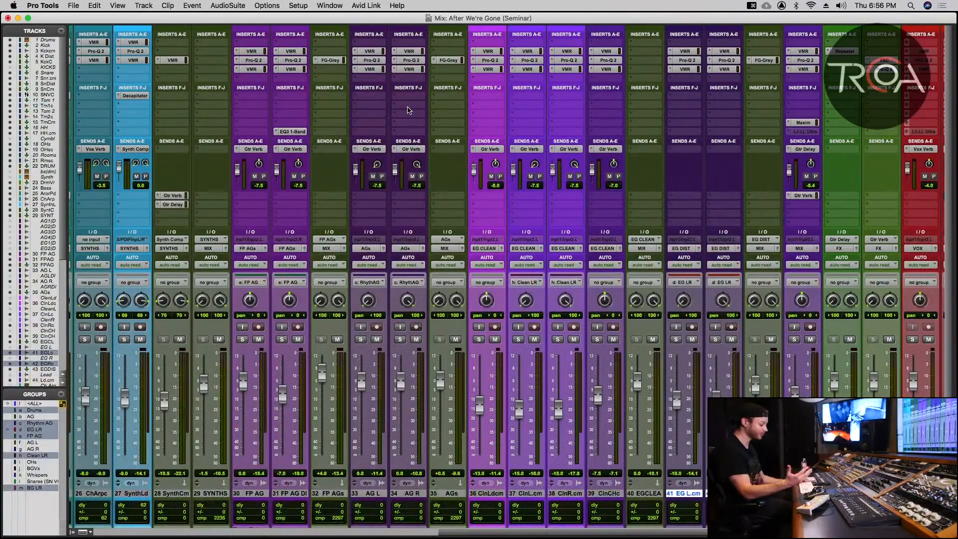
{"action": "scroll", "coordinate": [400, 111], "scroll_direction": "right", "scroll_amount": 2}
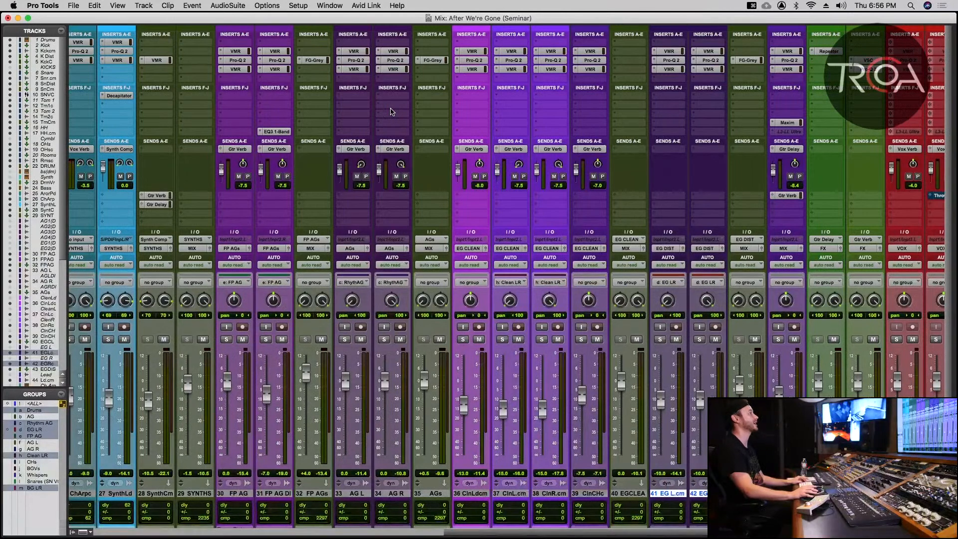
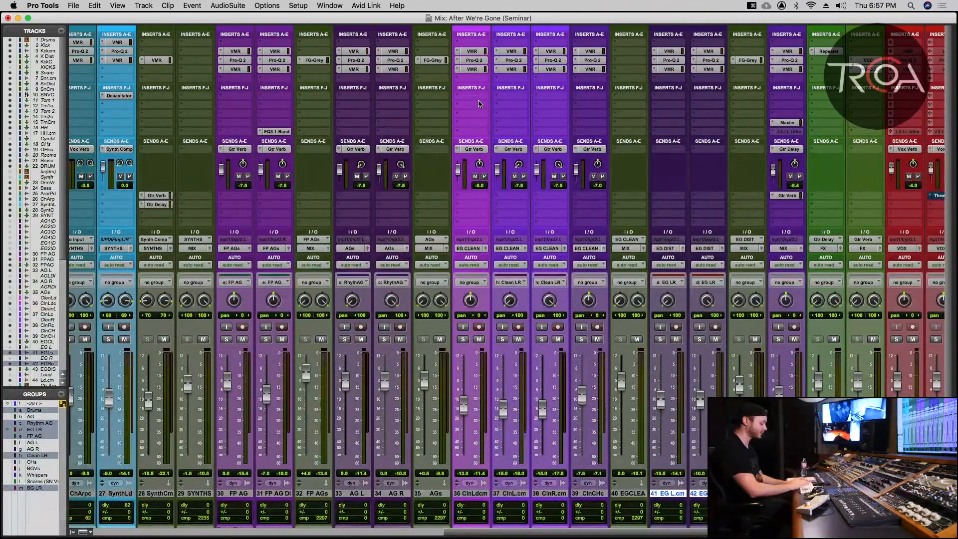
- Examine where the clean, EG and lead guitar clips sit across the song sections in the Edit window
{"action": "key", "text": "super+equal"}
{"action": "scroll", "coordinate": [457, 252], "scroll_direction": "down", "scroll_amount": 10}
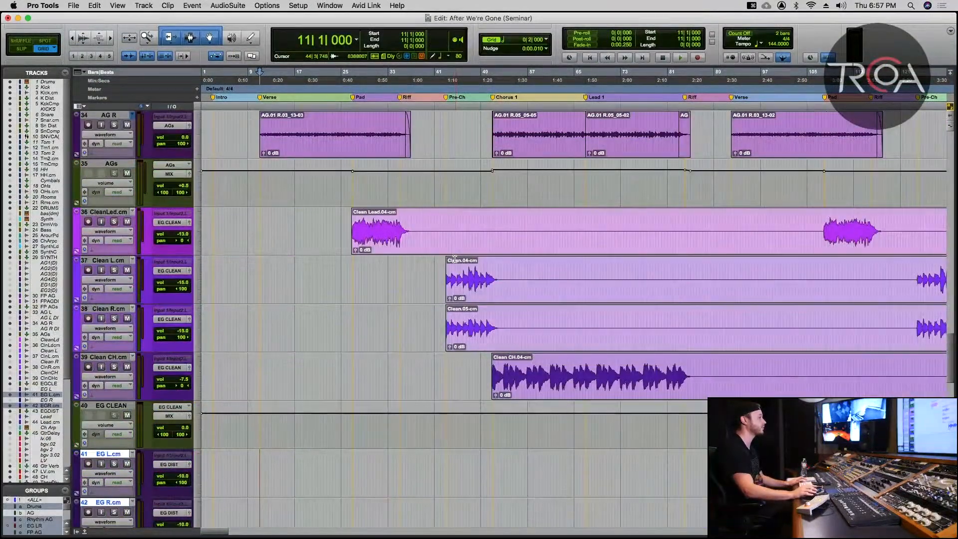
{"action": "scroll", "coordinate": [375, 223], "scroll_direction": "up", "scroll_amount": 3}
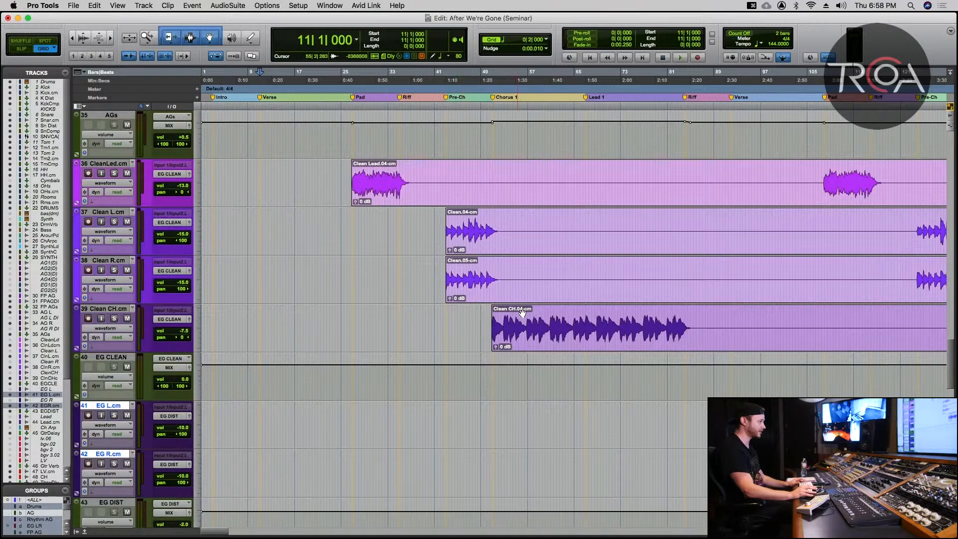
{"action": "scroll", "coordinate": [584, 338], "scroll_direction": "right", "scroll_amount": 20}
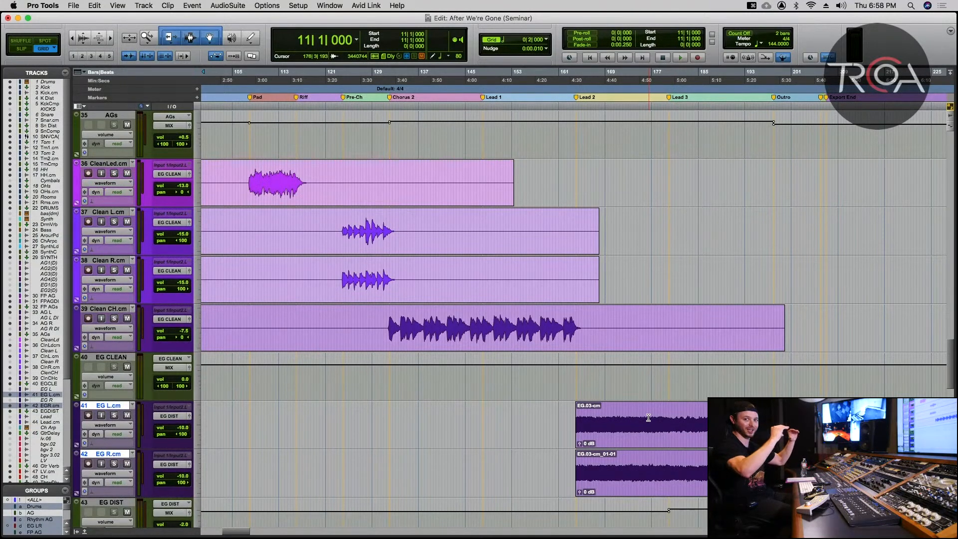
{"action": "scroll", "coordinate": [647, 439], "scroll_direction": "down", "scroll_amount": 5}
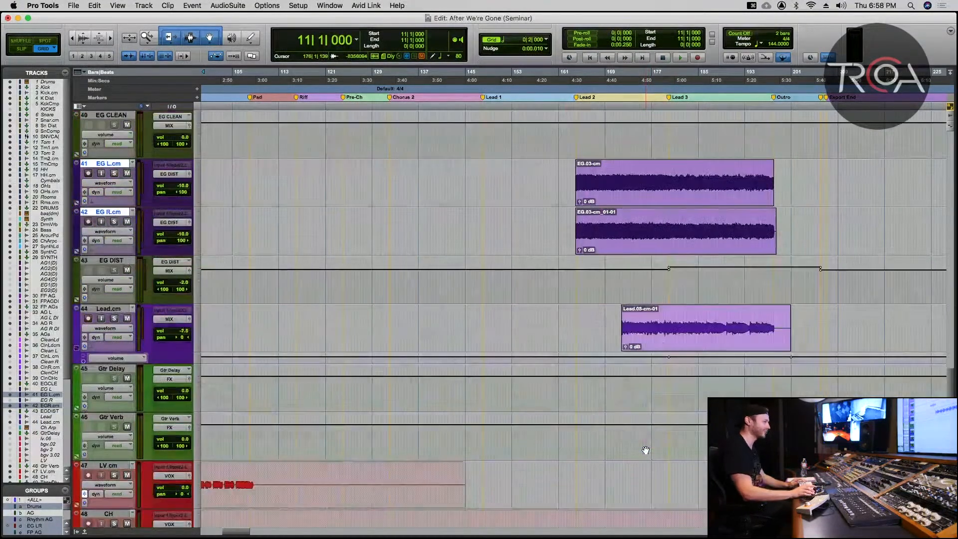
{"action": "scroll", "coordinate": [645, 450], "scroll_direction": "up", "scroll_amount": 2}
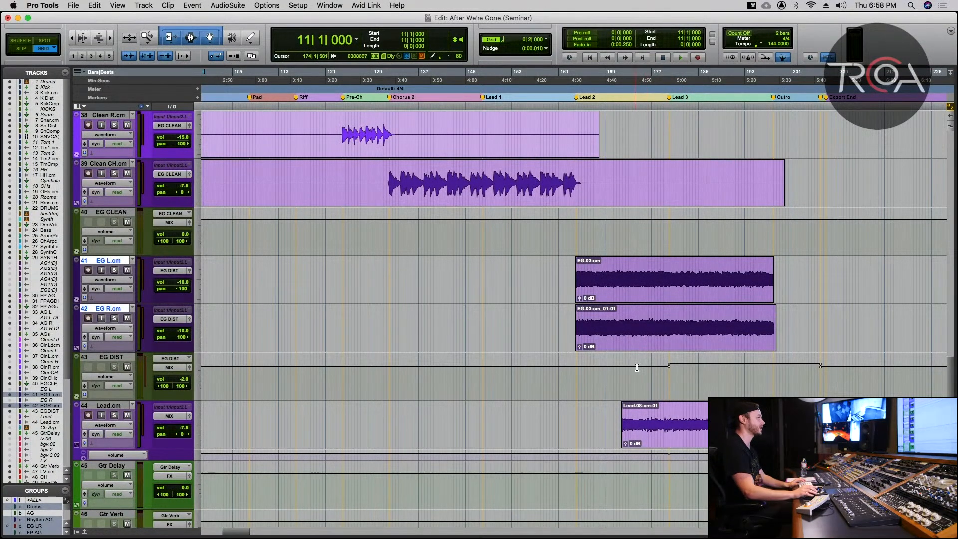
{"action": "scroll", "coordinate": [634, 397], "scroll_direction": "up", "scroll_amount": 4}
{"action": "scroll", "coordinate": [639, 357], "scroll_direction": "left", "scroll_amount": 5}
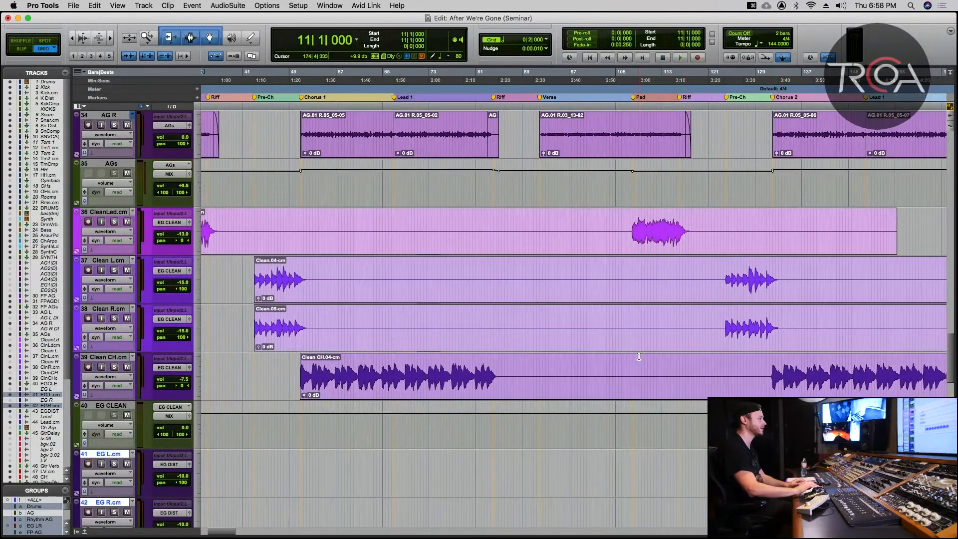
{"action": "scroll", "coordinate": [639, 356], "scroll_direction": "left", "scroll_amount": 3}
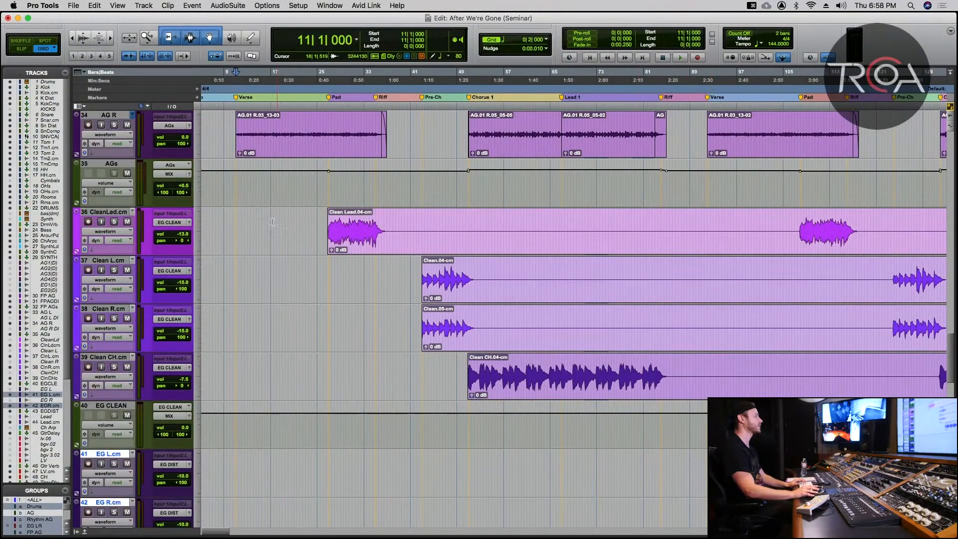
- Place the edit cursor just before the first Clean Lead part and review that track's Pro-Q 2 filters in the Mix window
{"action": "left_click", "coordinate": [325, 218]}
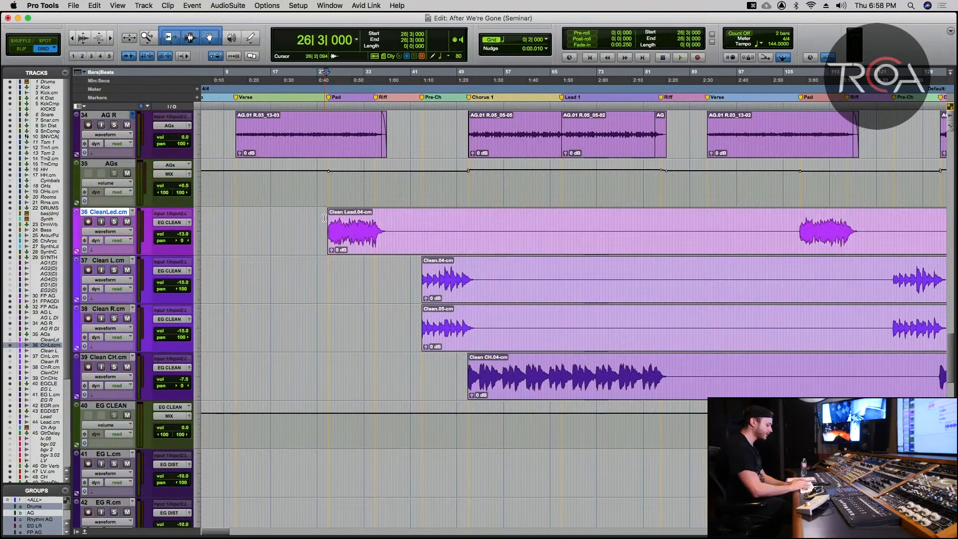
{"action": "key", "text": "super+equal"}
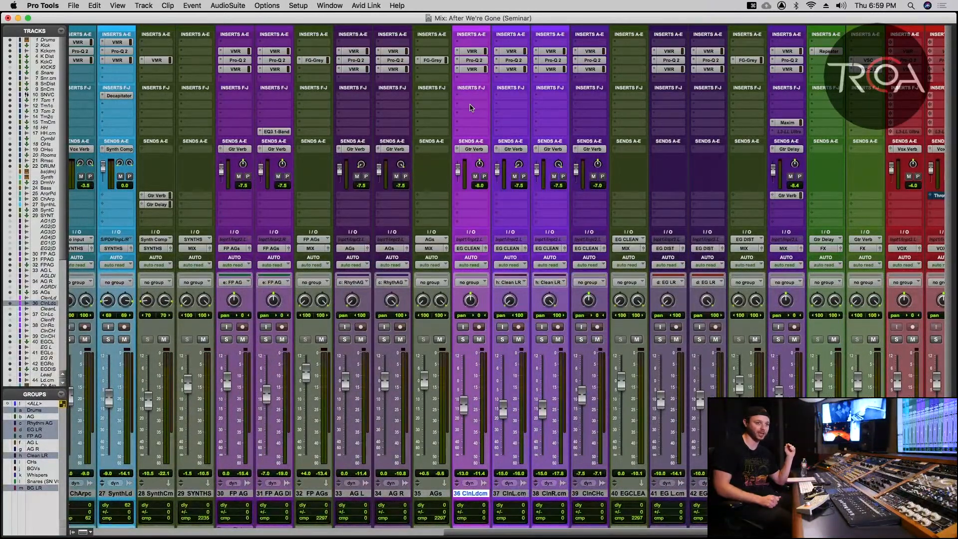
{"action": "left_click", "coordinate": [468, 60]}
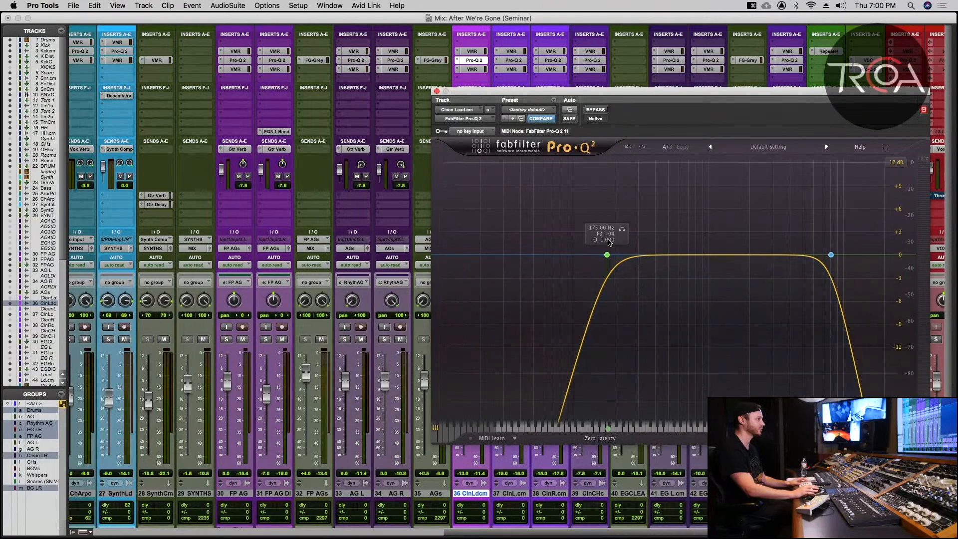
{"action": "left_click", "coordinate": [437, 91]}
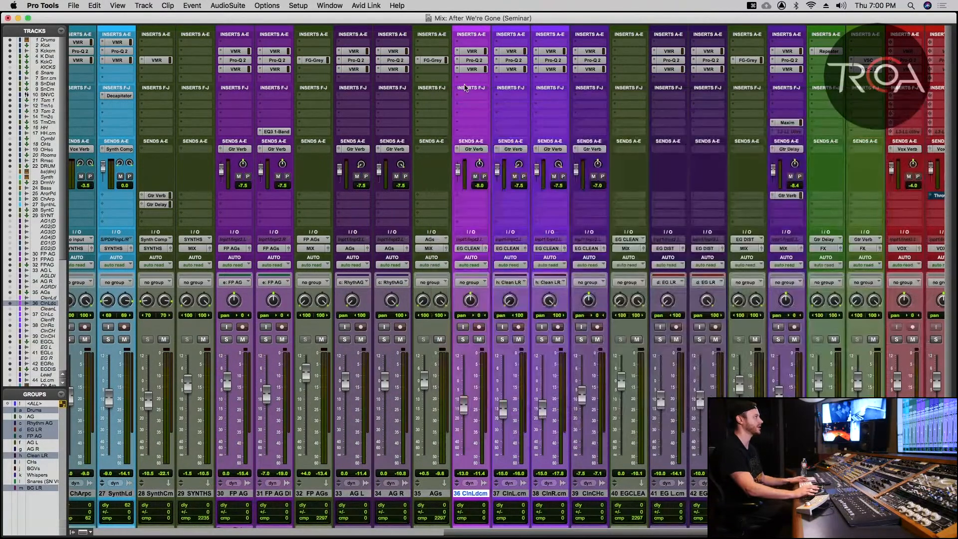
- Select the Clean L and Clean R clips from the first pre-chorus in the Edit window, and play them soloed
{"action": "key", "text": "super+5"}
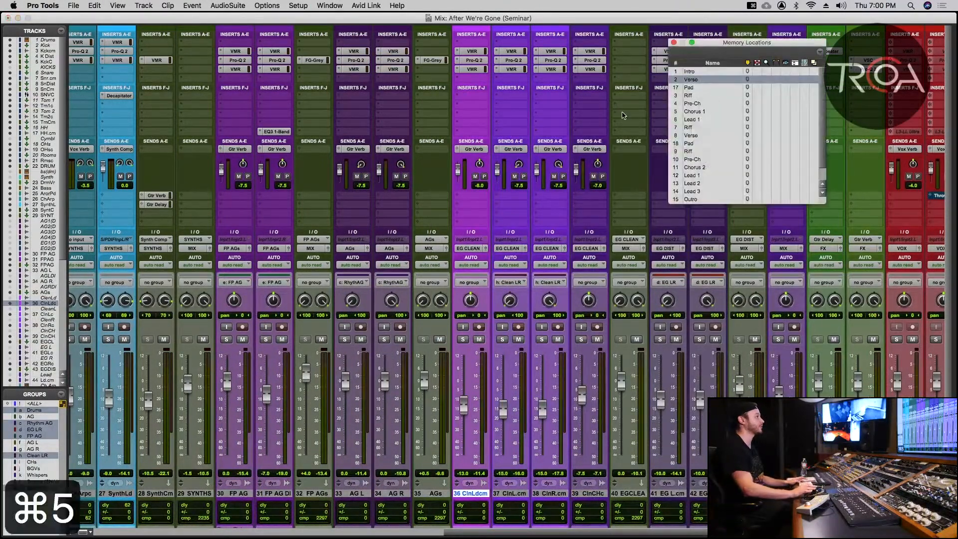
{"action": "left_click", "coordinate": [674, 43]}
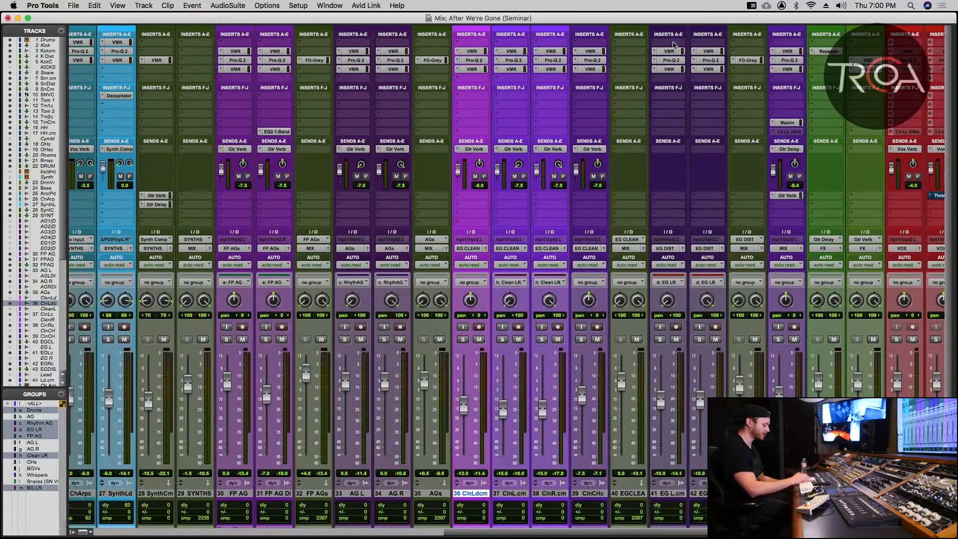
{"action": "key", "text": "super+equal"}
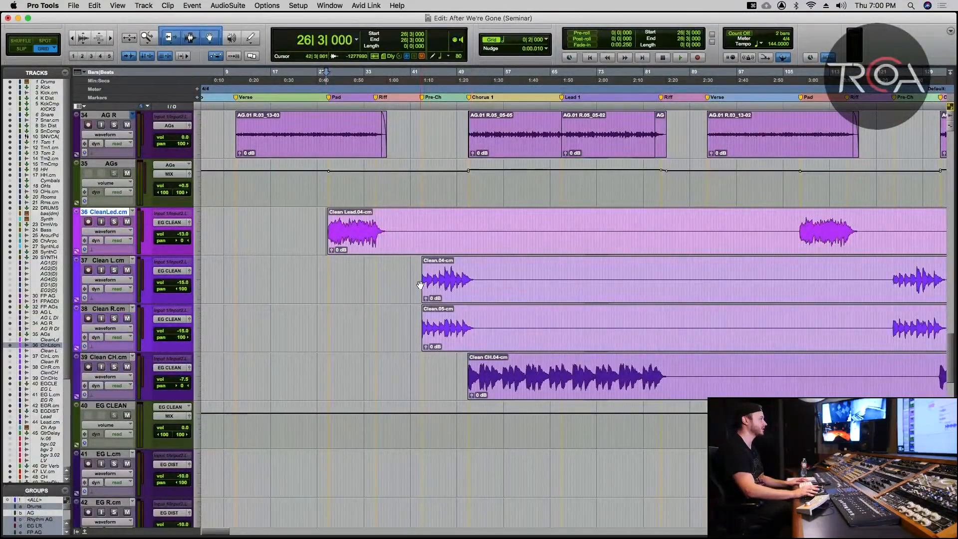
{"action": "left_click", "coordinate": [420, 275]}
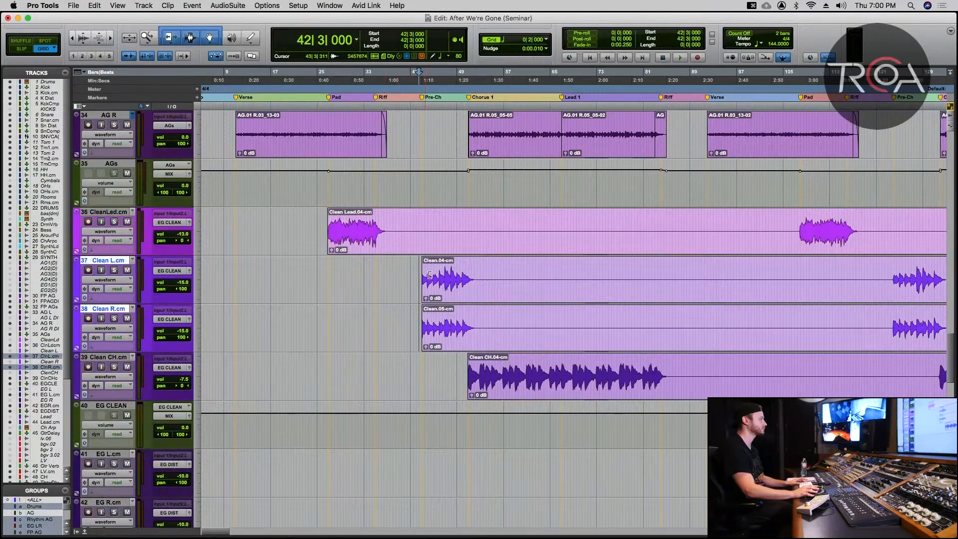
{"action": "double_click", "coordinate": [431, 289]}
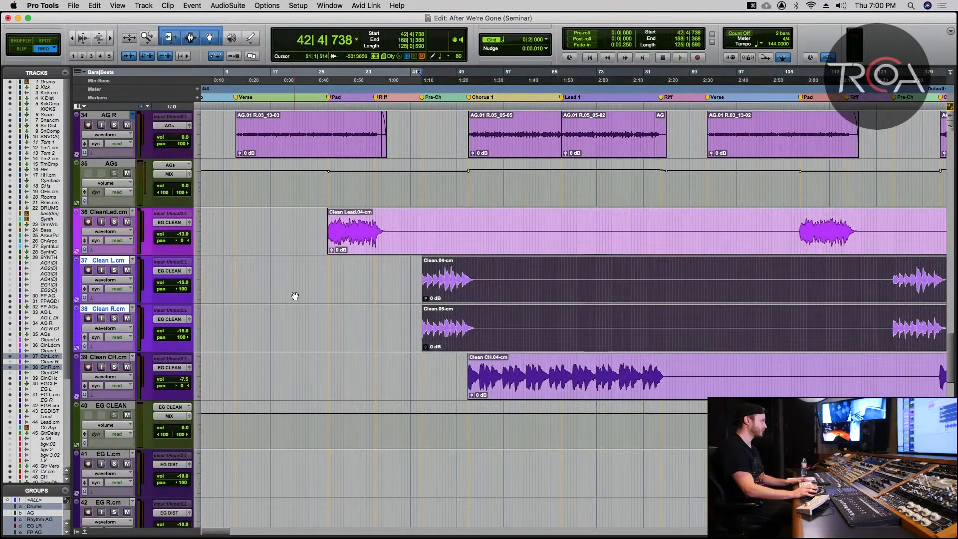
{"action": "key", "text": "space"}
{"action": "left_click", "coordinate": [114, 271]}
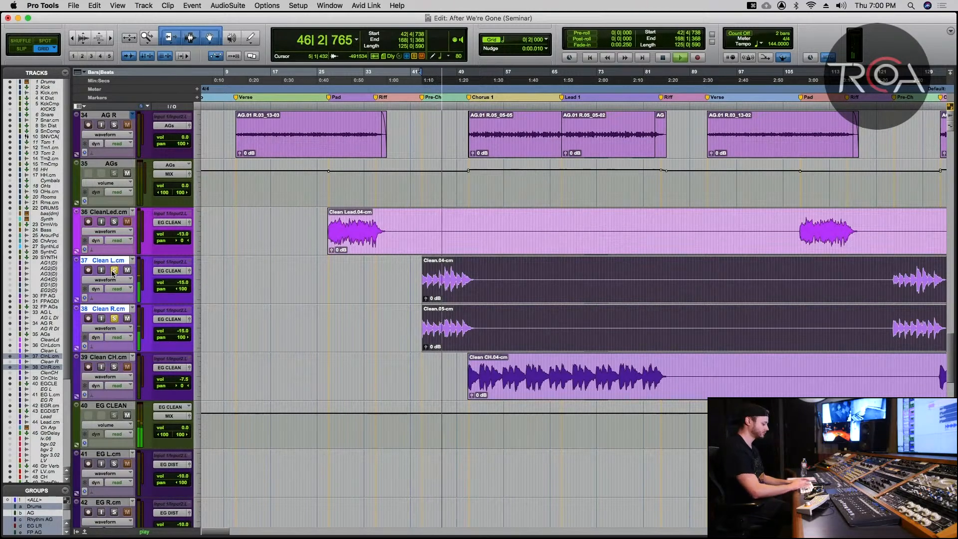
- Solo the FP AG tracks alongside the clean guitars in the Mix window, and clear all solos
{"action": "key", "text": "super+equal"}
{"action": "key", "text": "space"}
{"action": "left_click", "coordinate": [266, 340]}
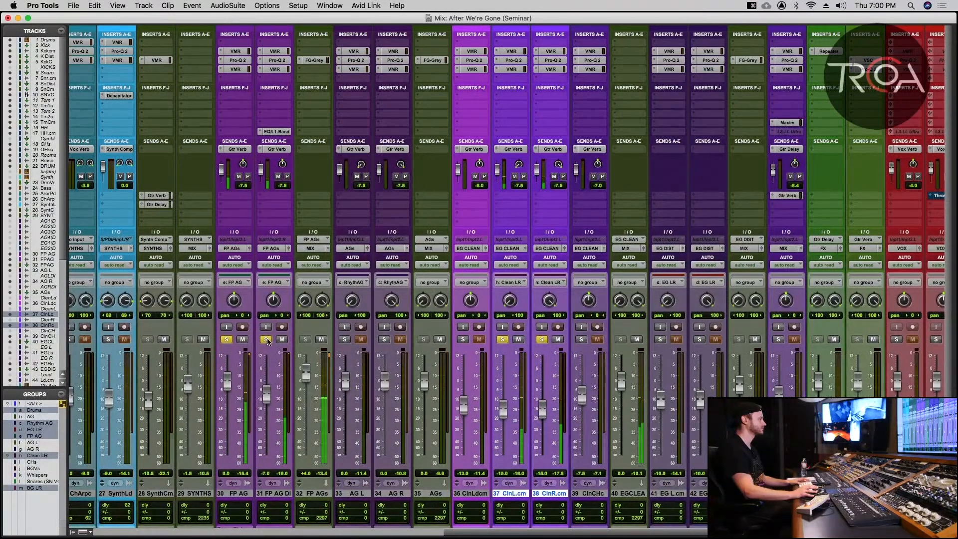
{"action": "left_click", "coordinate": [267, 340], "text": "alt"}
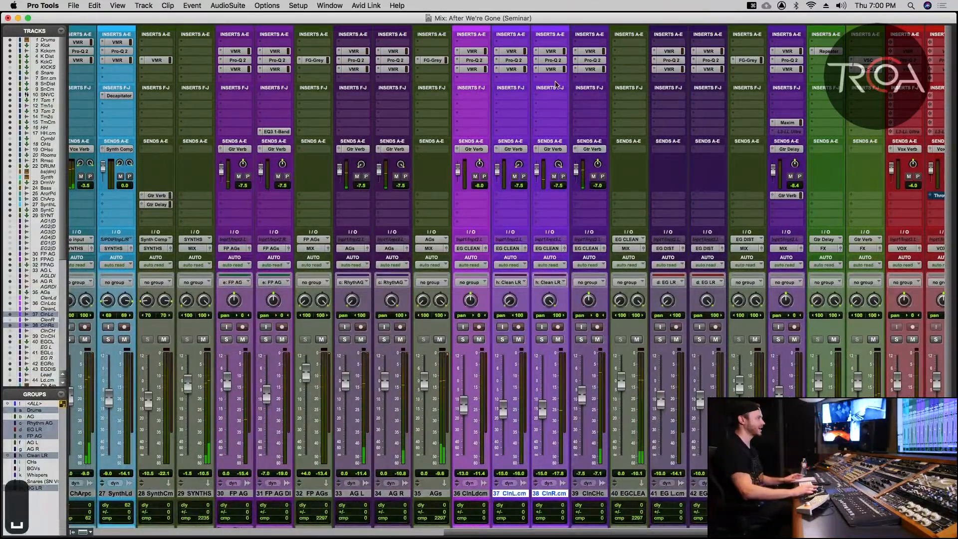
- Bypass the inserts on the Clean L and Clean R tracks, leaving only the first VMR active on both
{"action": "left_click", "coordinate": [513, 53], "text": "ctrl+super"}
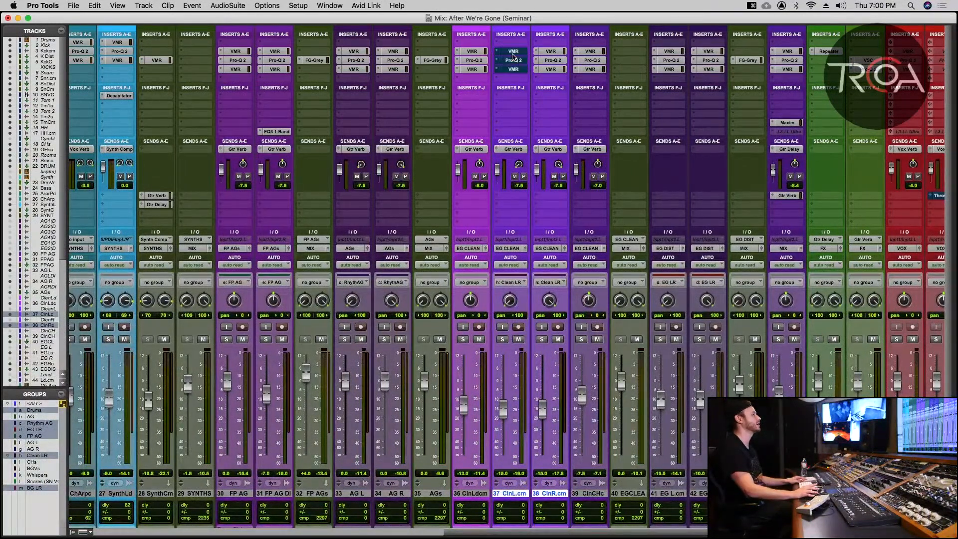
{"action": "left_click", "coordinate": [551, 52], "text": "ctrl+super"}
{"action": "left_click", "coordinate": [518, 52], "text": "alt+shift+super"}
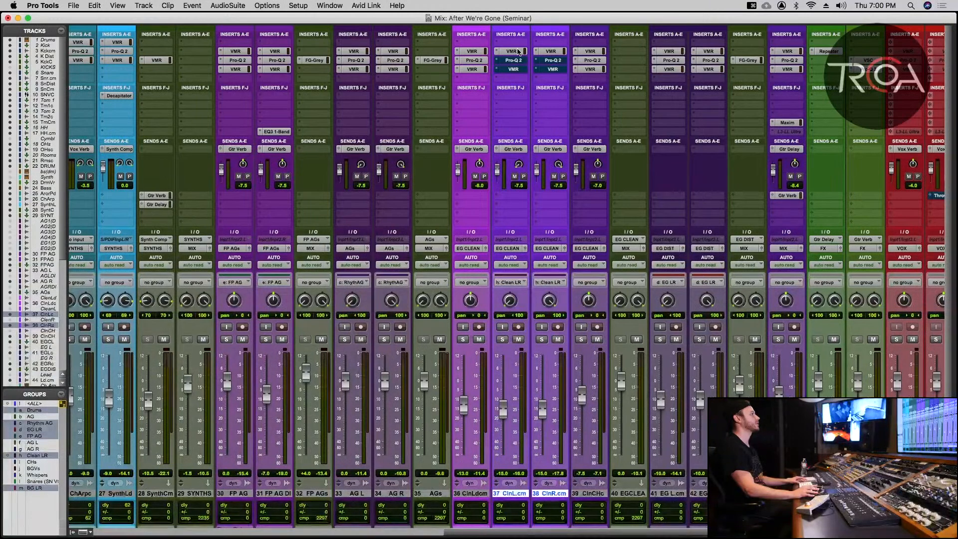
- Review the London and FG-73 modules in Clean L's first Virtual Mix Rack, moving its window clear of the clean guitar tracks
{"action": "left_click", "coordinate": [519, 52]}
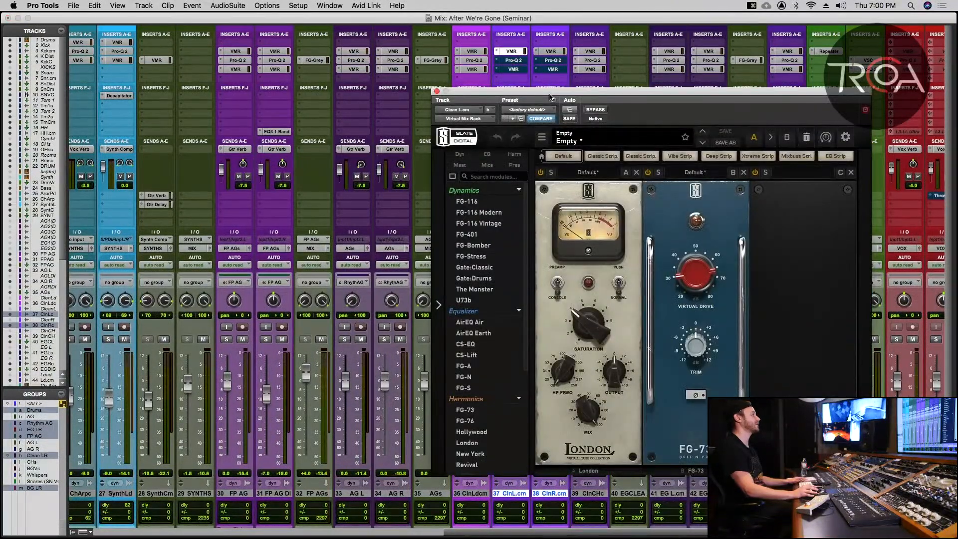
{"action": "left_click_drag", "start_coordinate": [551, 97], "coordinate": [188, 98]}
{"action": "scroll", "coordinate": [536, 132], "scroll_direction": "left", "scroll_amount": 3}
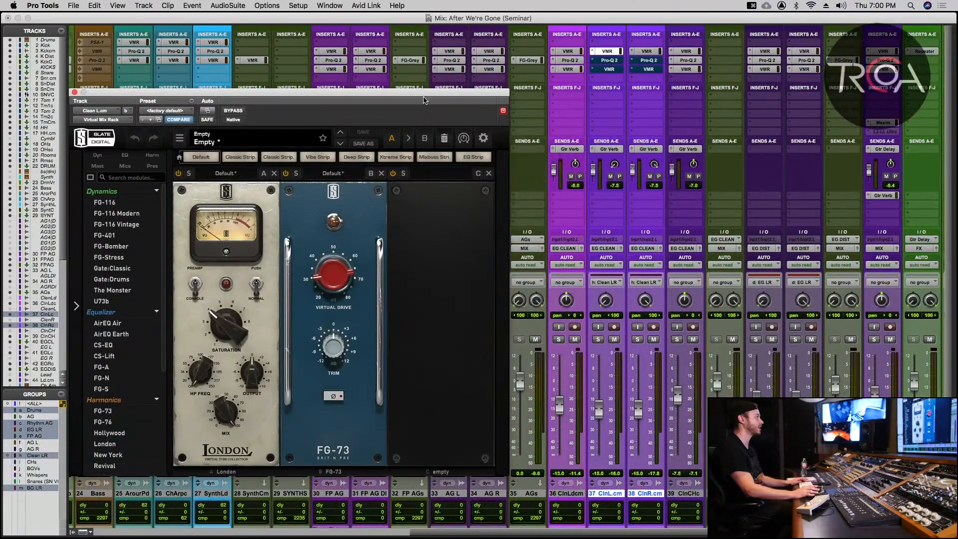
{"action": "left_click_drag", "start_coordinate": [423, 100], "coordinate": [457, 67]}
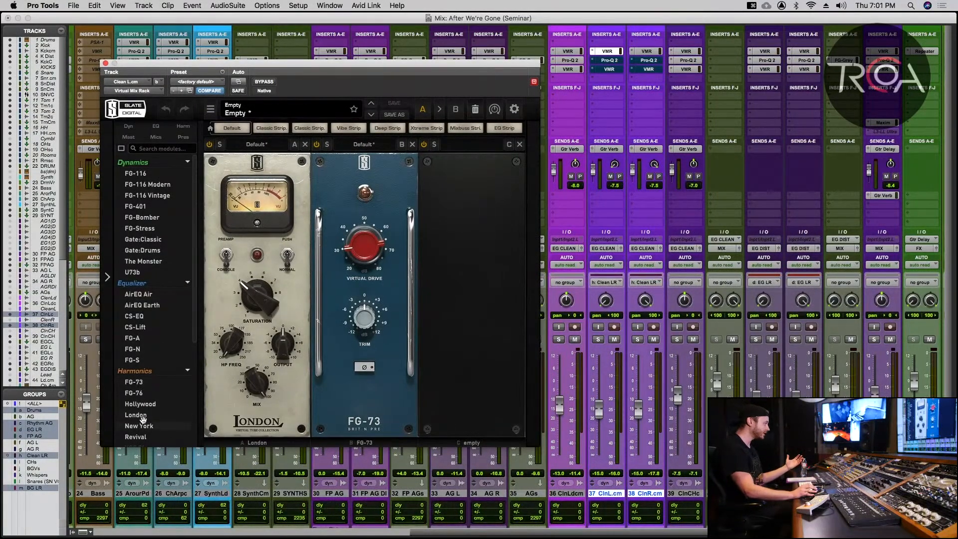
{"action": "mouse_move", "coordinate": [144, 417]}
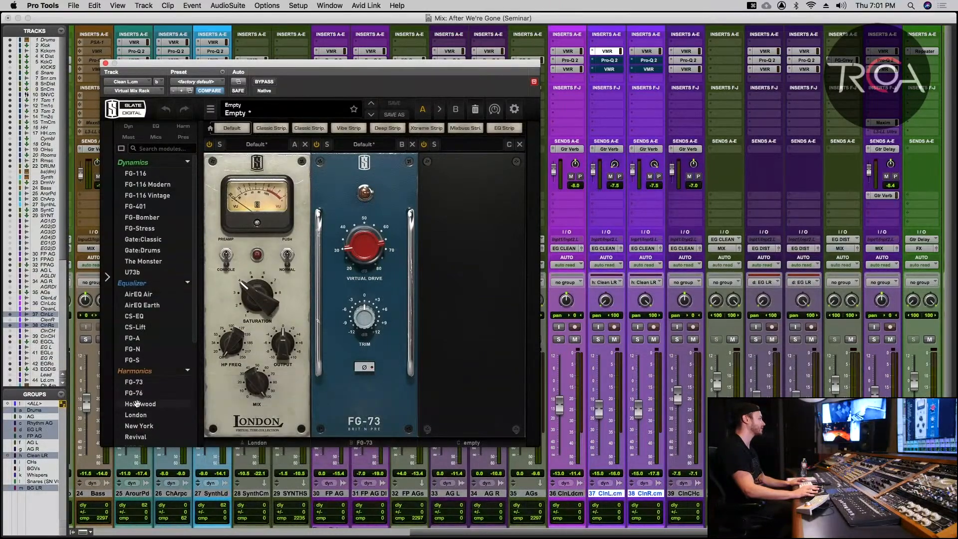
{"action": "left_click", "coordinate": [105, 64]}
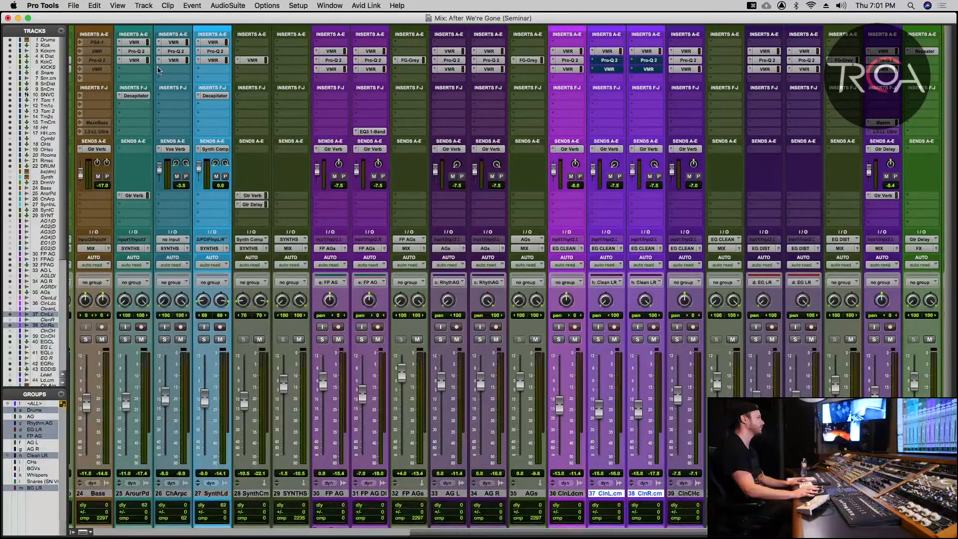
- Play the Clean L and Clean R tracks soloed, and bypass their first Virtual Mix Rack
{"action": "left_click", "coordinate": [610, 54]}
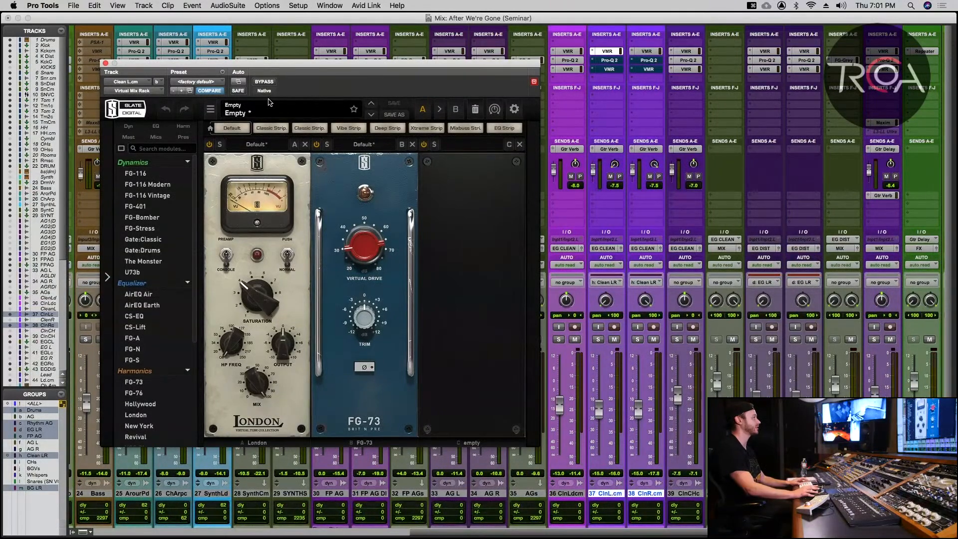
{"action": "key", "text": "space"}
{"action": "key", "text": "space"}
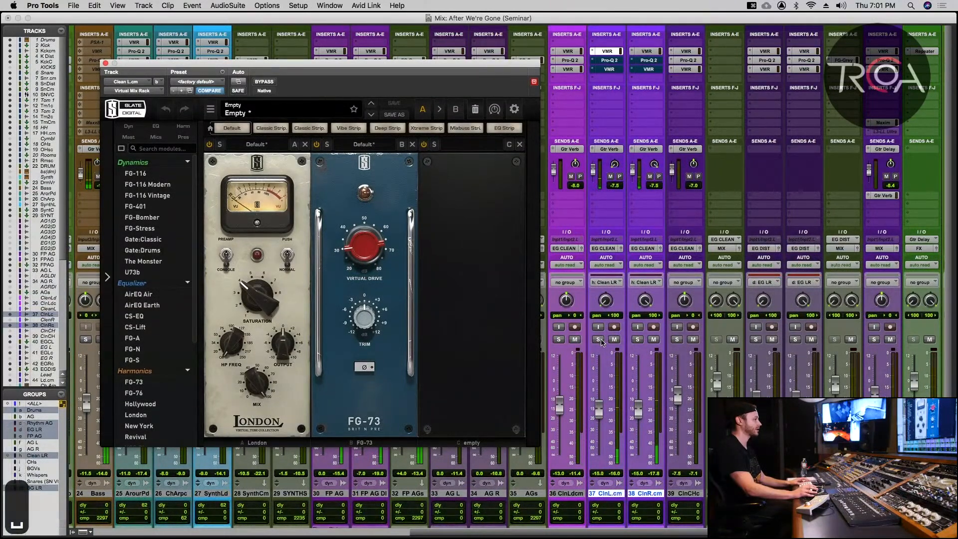
{"action": "left_click", "coordinate": [598, 339]}
{"action": "key", "text": "space"}
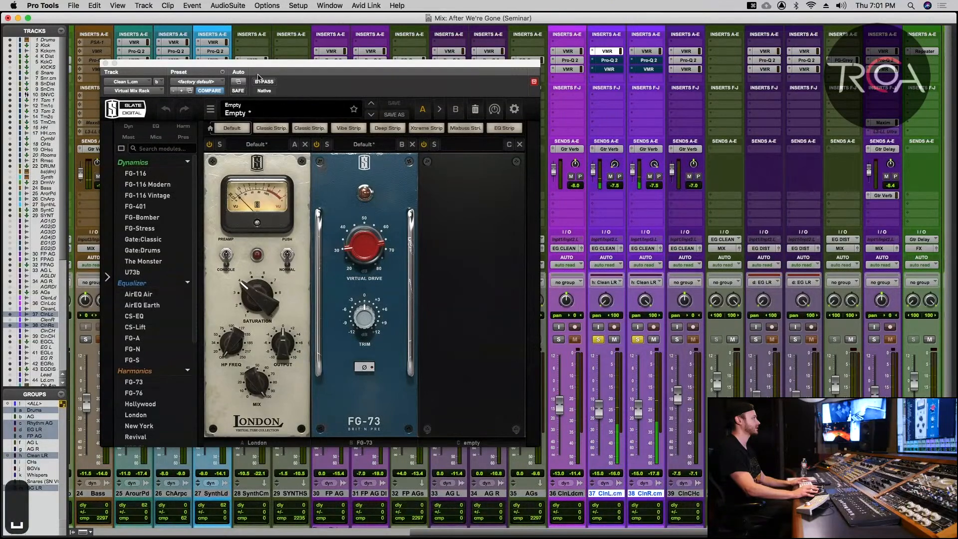
{"action": "left_click", "coordinate": [261, 82]}
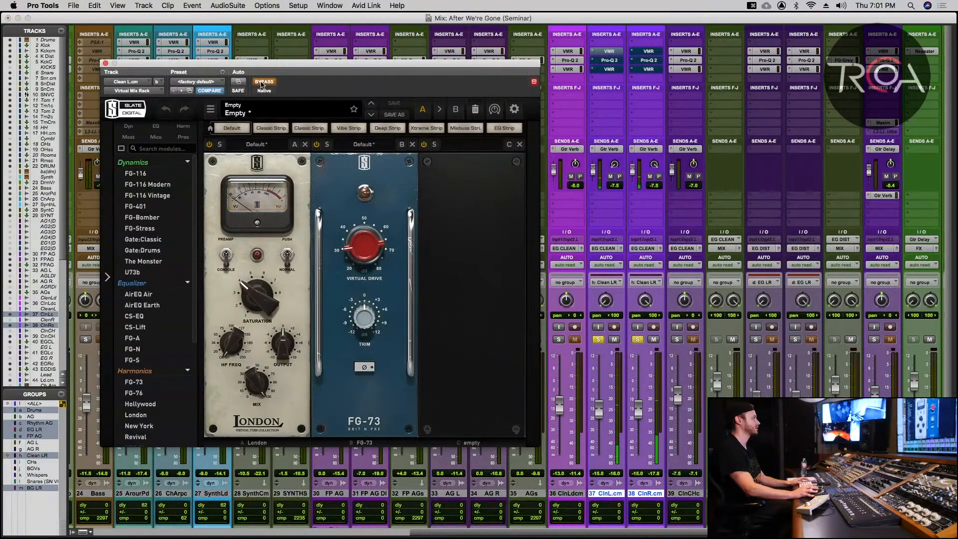
- Compare Clean L and Clean R with and without their first Virtual Mix Rack, leave it active, and close its window
{"action": "left_click", "coordinate": [261, 83]}
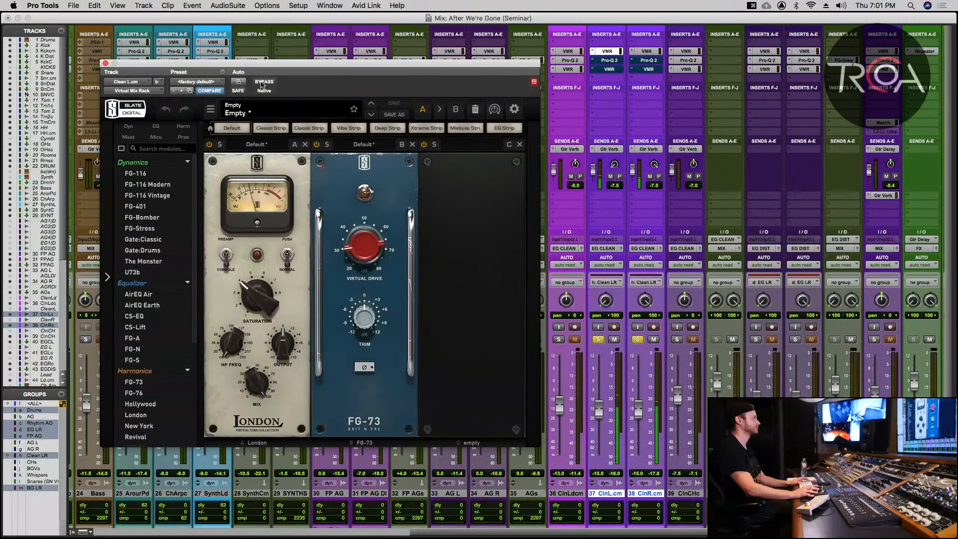
{"action": "left_click", "coordinate": [261, 82]}
{"action": "left_click", "coordinate": [262, 82]}
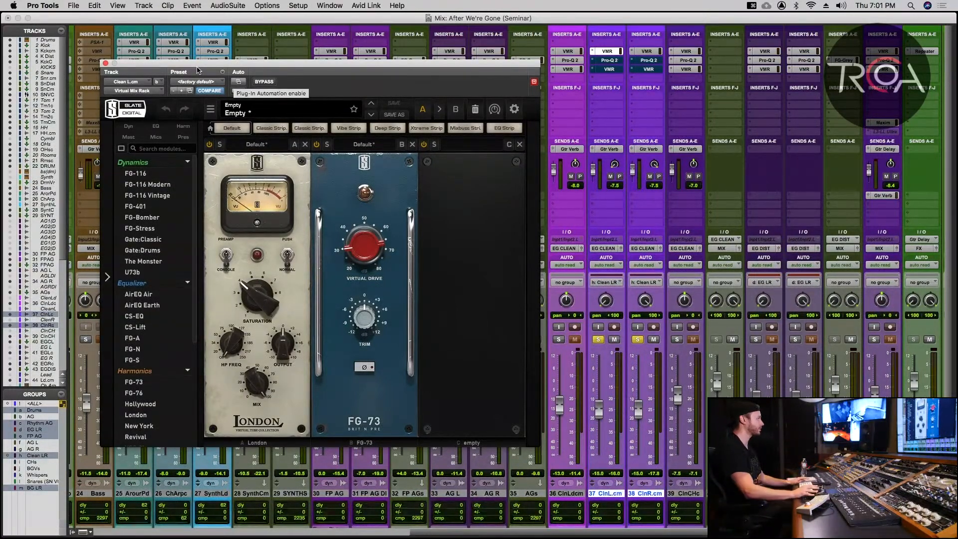
{"action": "left_click", "coordinate": [105, 64]}
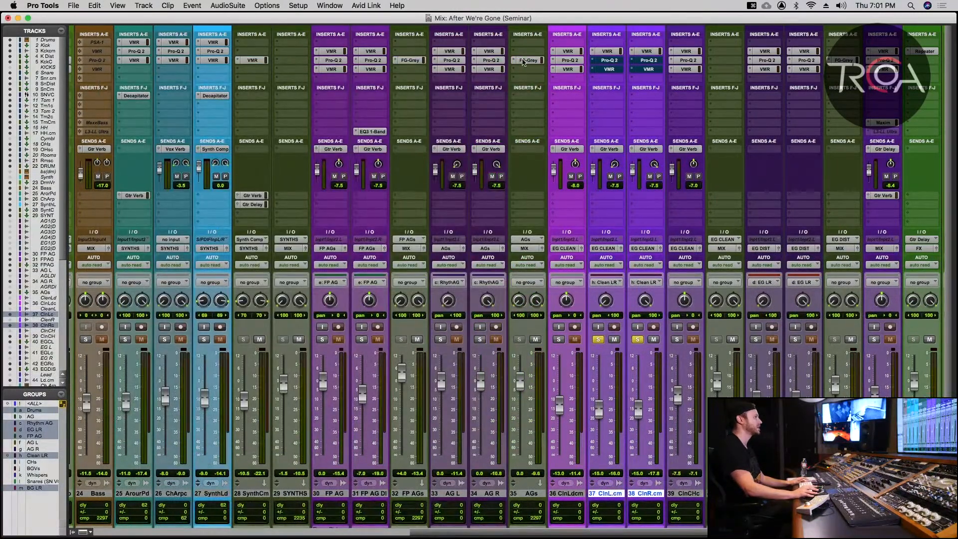
- Activate the Pro-Q 2 on Clean L and Clean R, compare playback with and without it, and close it while active
{"action": "left_click", "coordinate": [607, 60]}
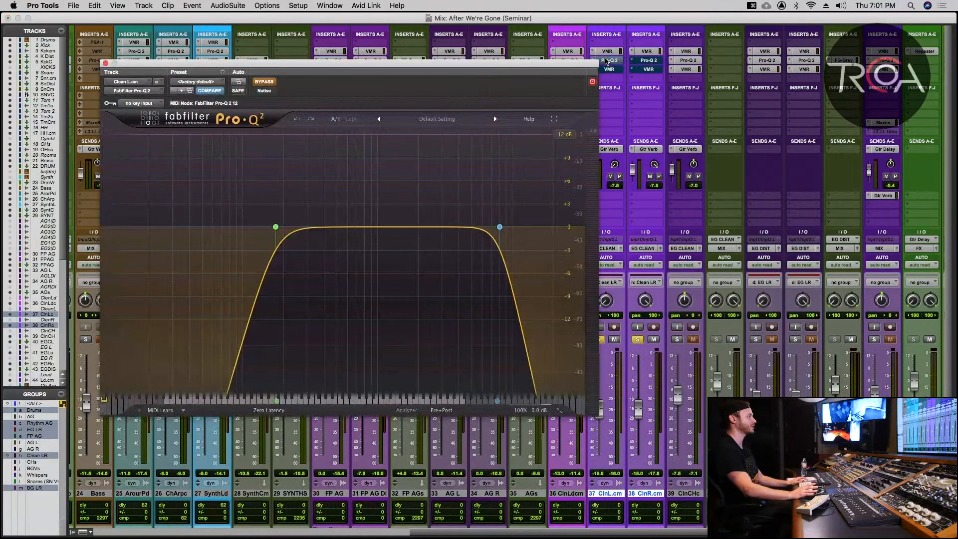
{"action": "left_click", "coordinate": [259, 84]}
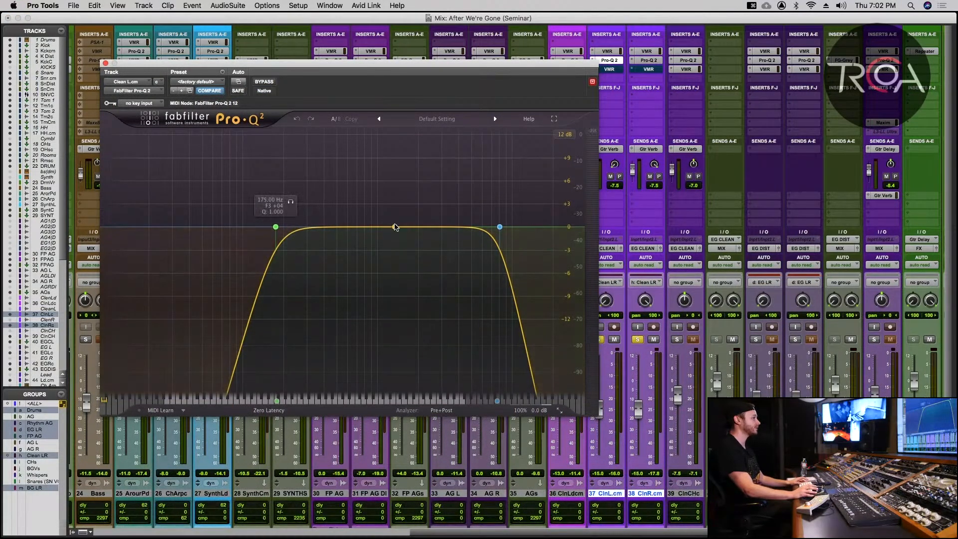
{"action": "key", "text": "space"}
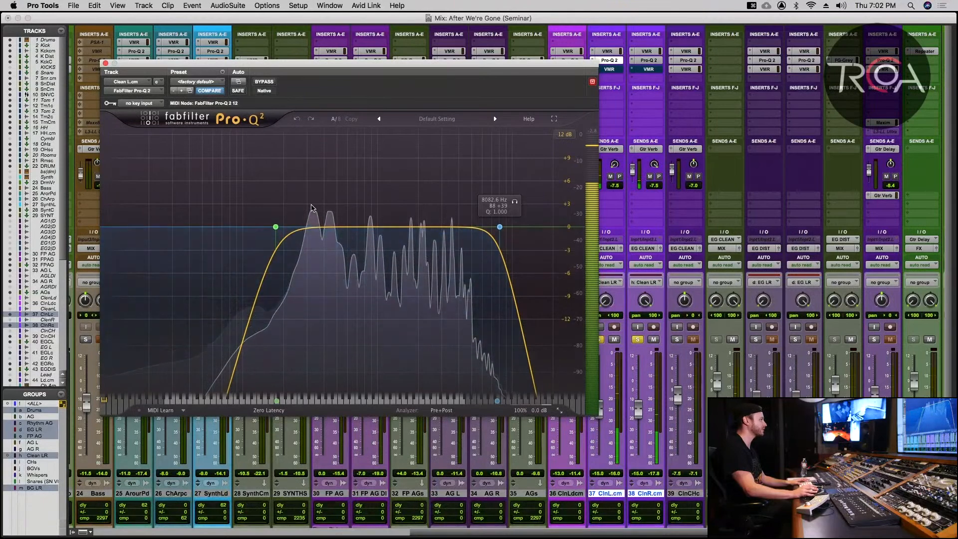
{"action": "left_click", "coordinate": [259, 86]}
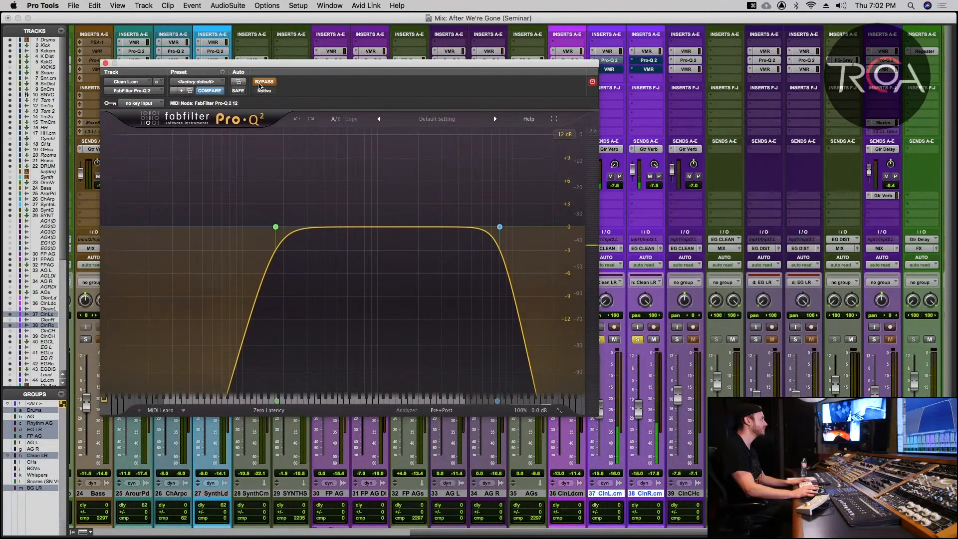
{"action": "left_click", "coordinate": [258, 86]}
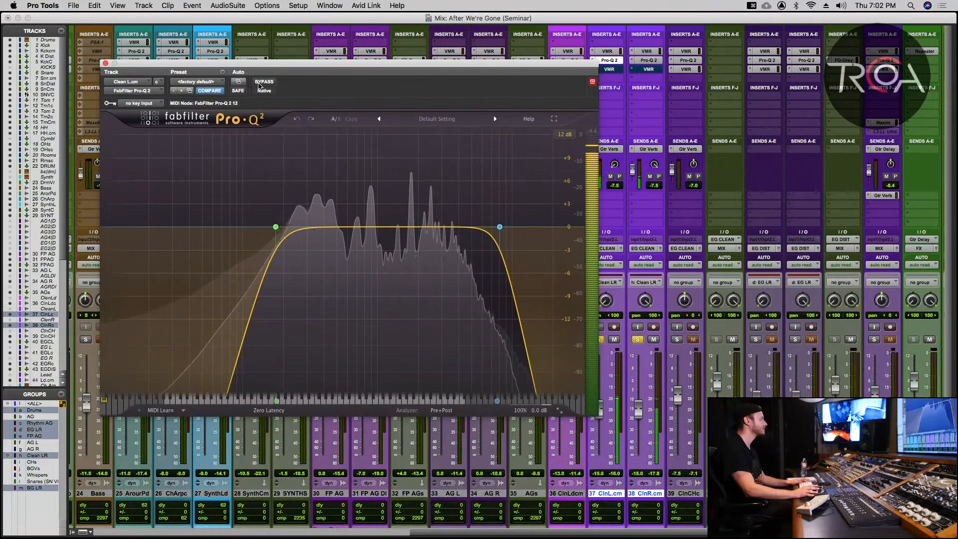
{"action": "left_click", "coordinate": [258, 86]}
{"action": "left_click", "coordinate": [258, 86]}
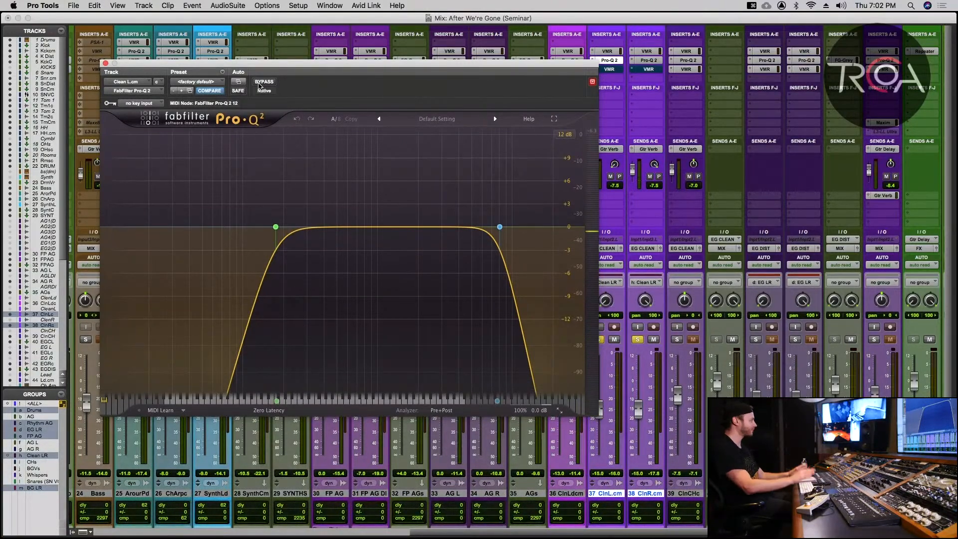
{"action": "left_click", "coordinate": [105, 63]}
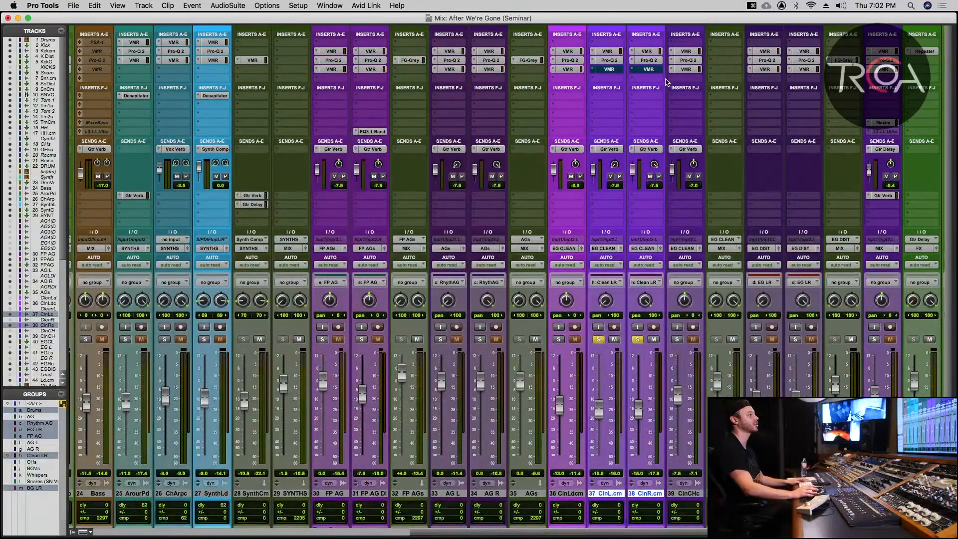
- Activate the second Virtual Mix Rack on Clean L and Clean R, and shift its window slightly
{"action": "left_click", "coordinate": [616, 70]}
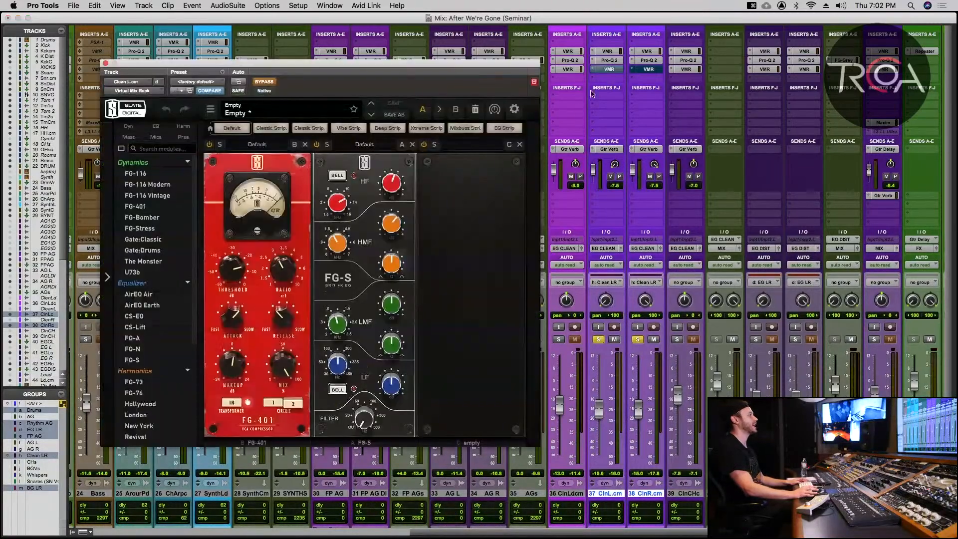
{"action": "left_click", "coordinate": [265, 82]}
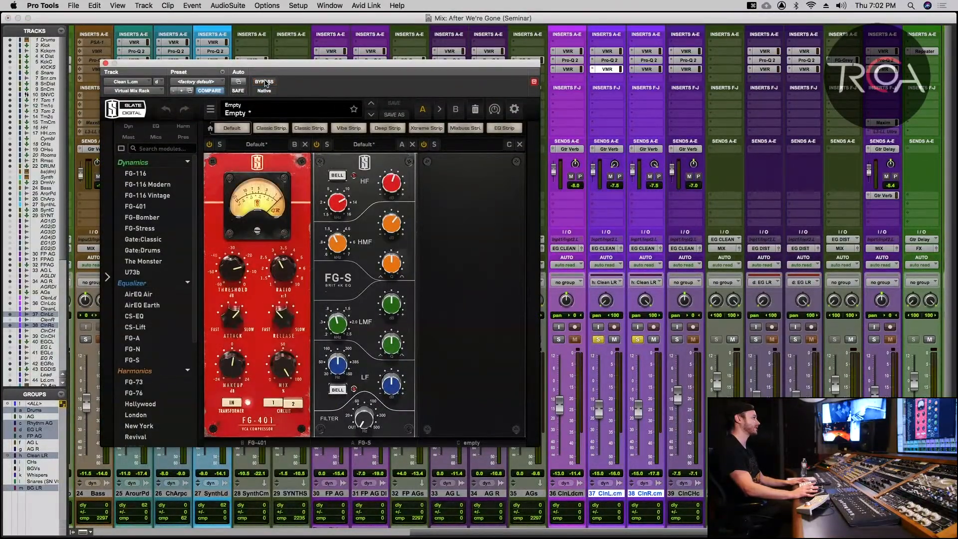
{"action": "mouse_move", "coordinate": [279, 68]}
{"action": "left_mouse_down"}
{"action": "mouse_move", "coordinate": [382, 71]}
{"action": "mouse_move", "coordinate": [273, 77]}
{"action": "left_mouse_up"}
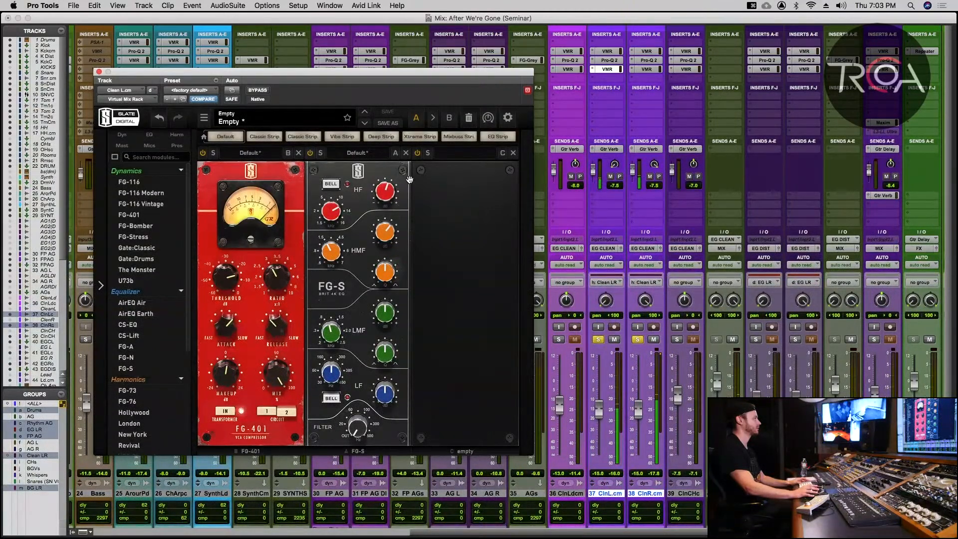
- Review the FG-S EQ's HF and HMF bands while playing the clean guitars, and close the rack
{"action": "mouse_move", "coordinate": [391, 193]}
{"action": "left_mouse_down"}
{"action": "mouse_move", "coordinate": [390, 201]}
{"action": "mouse_move", "coordinate": [390, 190]}
{"action": "left_mouse_up"}
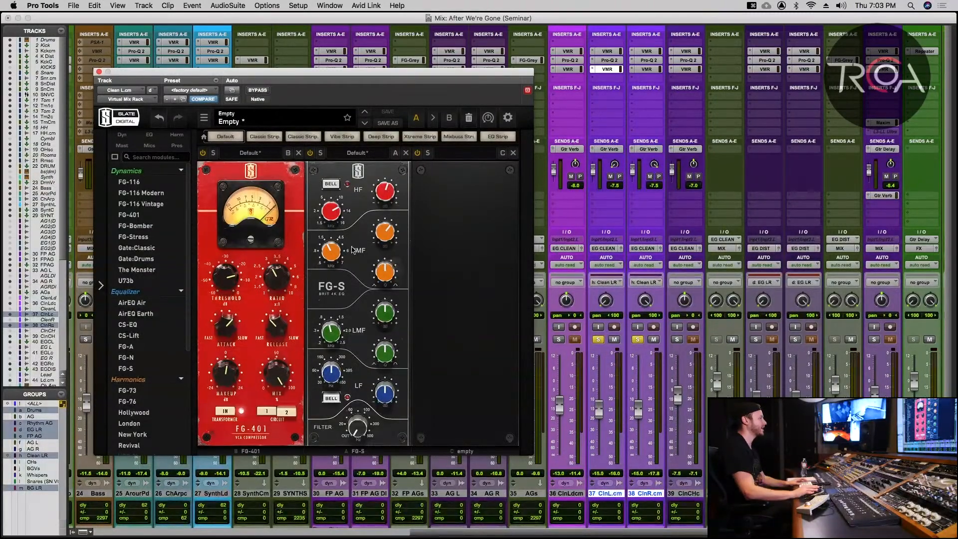
{"action": "key", "text": "space"}
{"action": "mouse_move", "coordinate": [388, 233]}
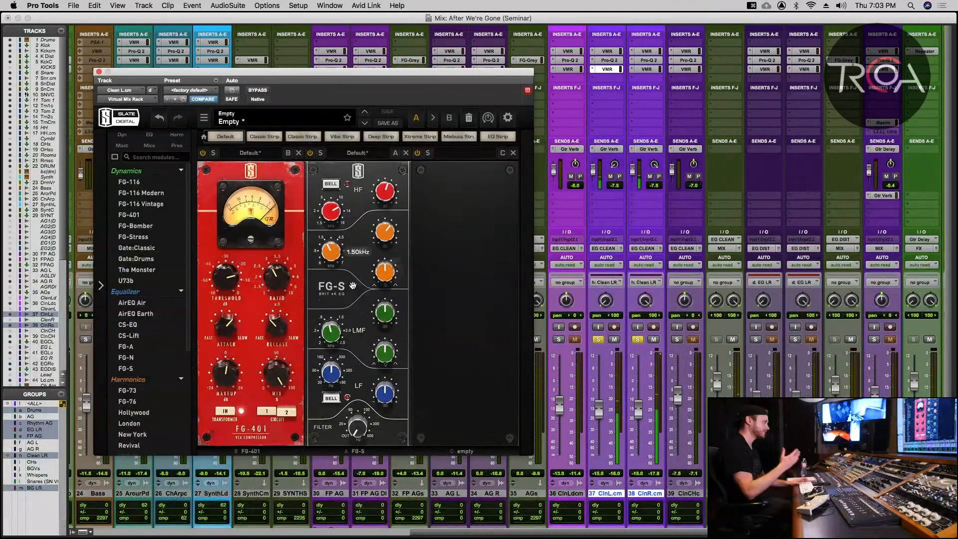
{"action": "key", "text": "space"}
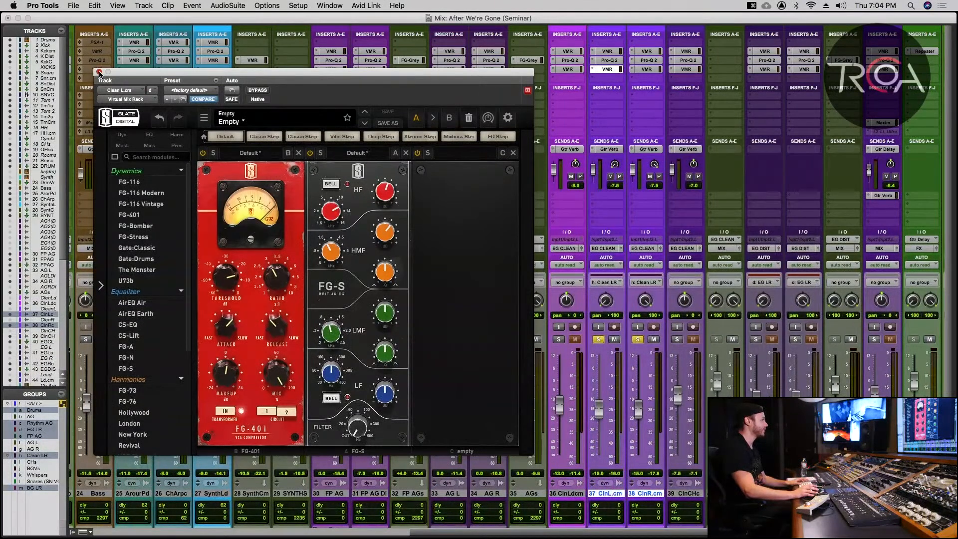
{"action": "left_click", "coordinate": [99, 72]}
- Play the clean guitars with the FP AG tracks also soloed, and clear all solos to hear the full mix
{"action": "left_click", "coordinate": [359, 340]}
{"action": "key", "text": "space"}
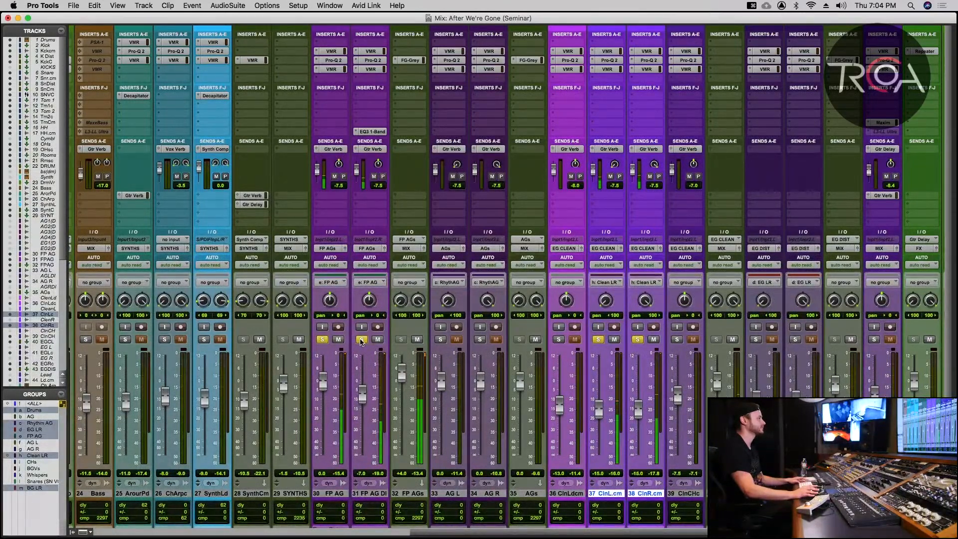
{"action": "left_click", "coordinate": [361, 341]}
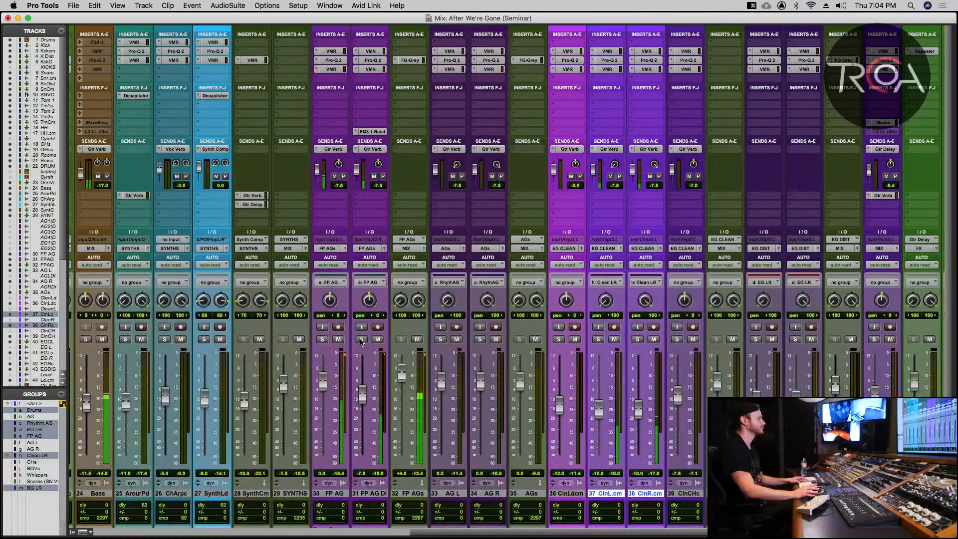
- Move the playback position to the first Pad marker using Memory Locations, close that list, and return to the Mix window
{"action": "scroll", "coordinate": [533, 348], "scroll_direction": "right", "scroll_amount": 1}
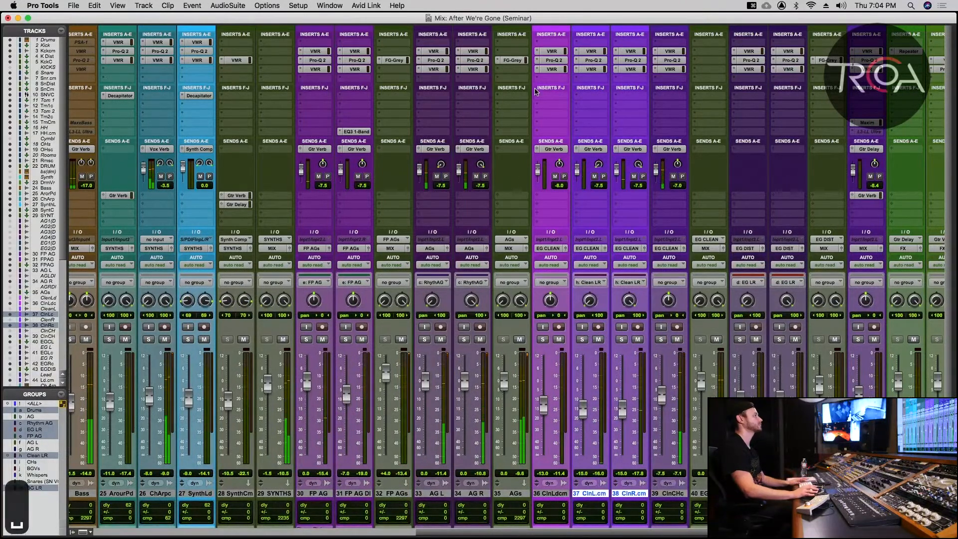
{"action": "key", "text": "super+equal"}
{"action": "key", "text": "super+5"}
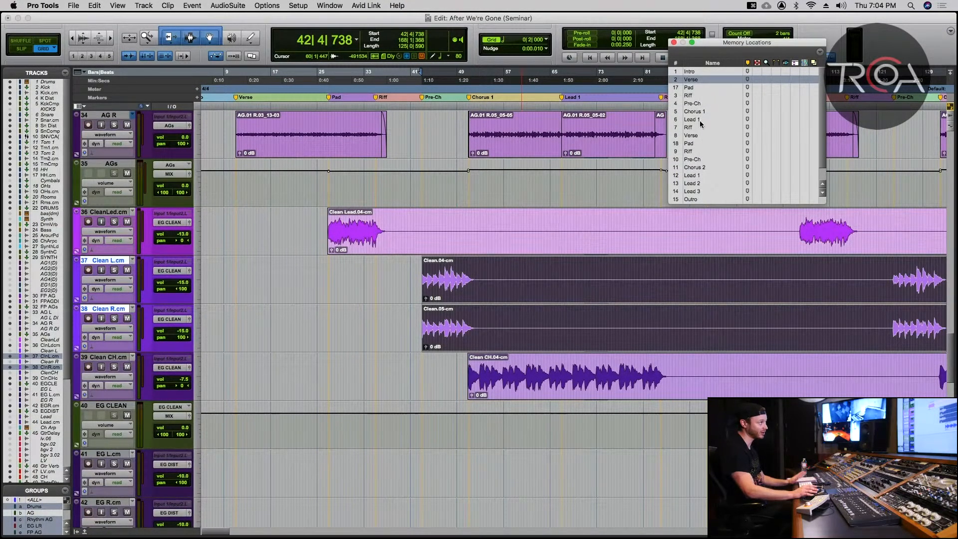
{"action": "left_click", "coordinate": [691, 96]}
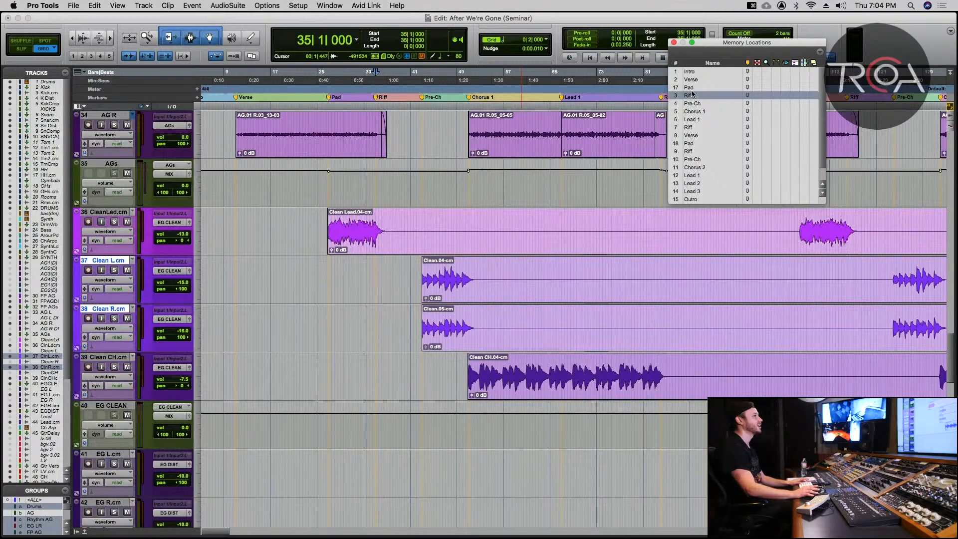
{"action": "left_click", "coordinate": [693, 88]}
{"action": "left_click", "coordinate": [673, 42]}
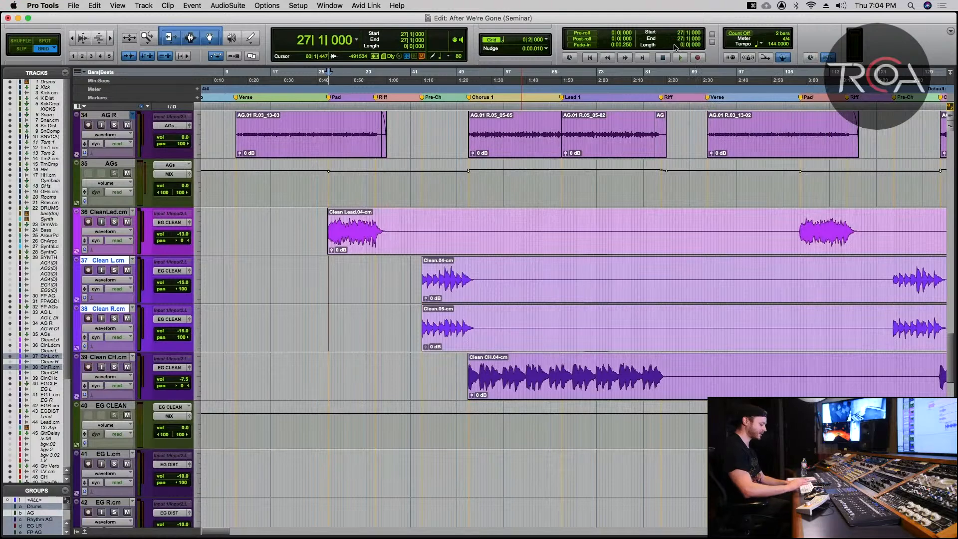
{"action": "key", "text": "super+equal"}
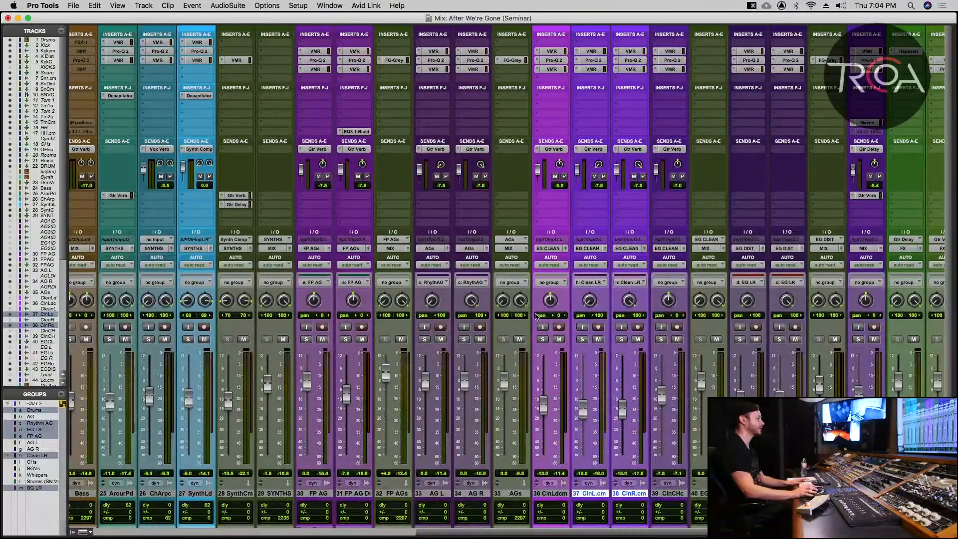
- Play the Pad section, solo the Clean Lead track, briefly toggle the solo on track 25, and stop playback
{"action": "key", "text": "space"}
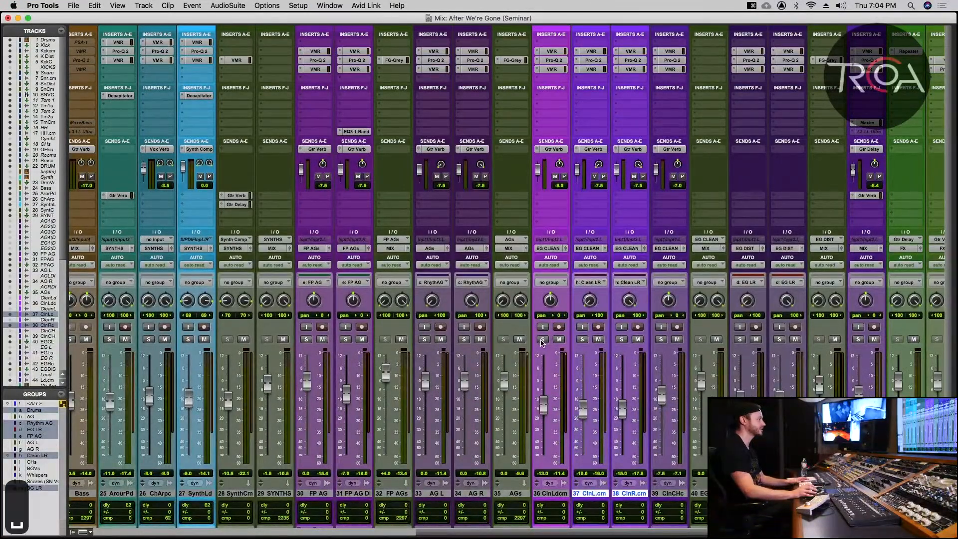
{"action": "left_click", "coordinate": [542, 339]}
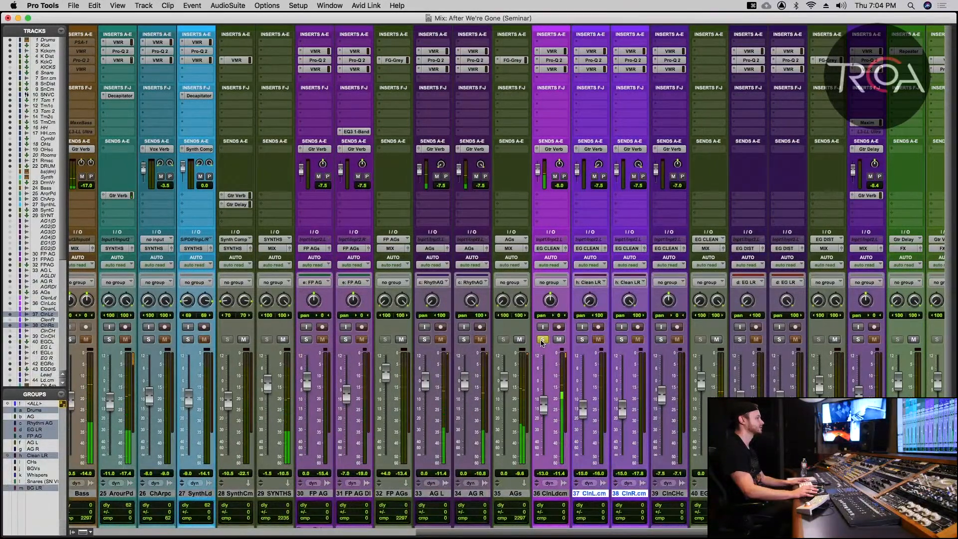
{"action": "left_click", "coordinate": [110, 340]}
{"action": "left_click", "coordinate": [110, 340]}
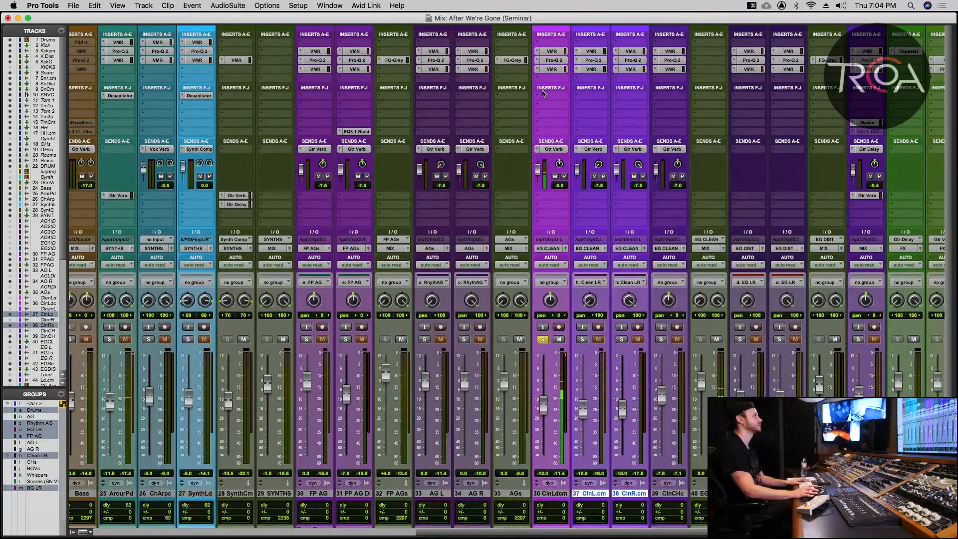
{"action": "key", "text": "space"}
- Bypass Clean Lead's Pro-Q 2 and second Virtual Mix Rack, and compare the track with and without the first rack
{"action": "left_click", "coordinate": [553, 69], "text": "super"}
{"action": "left_click", "coordinate": [553, 60], "text": "super"}
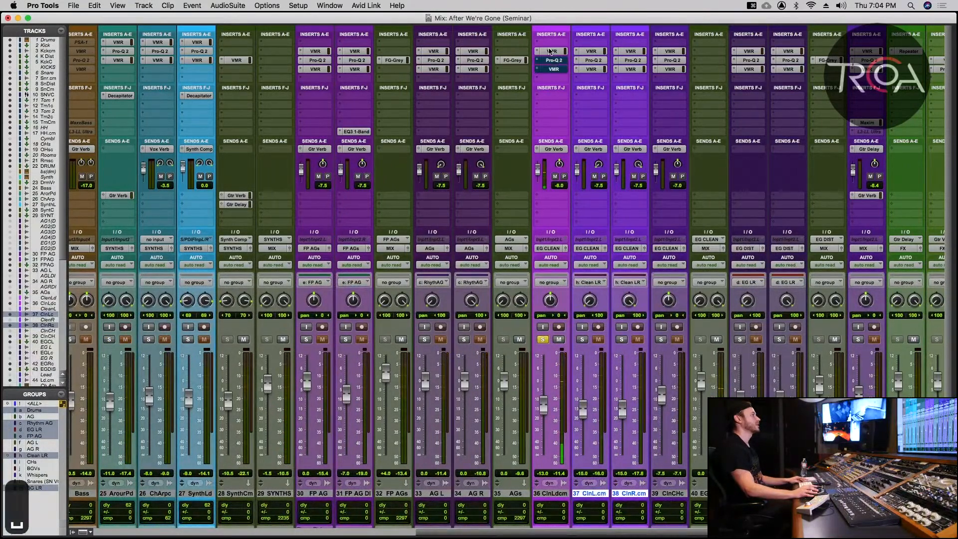
{"action": "left_click", "coordinate": [551, 50]}
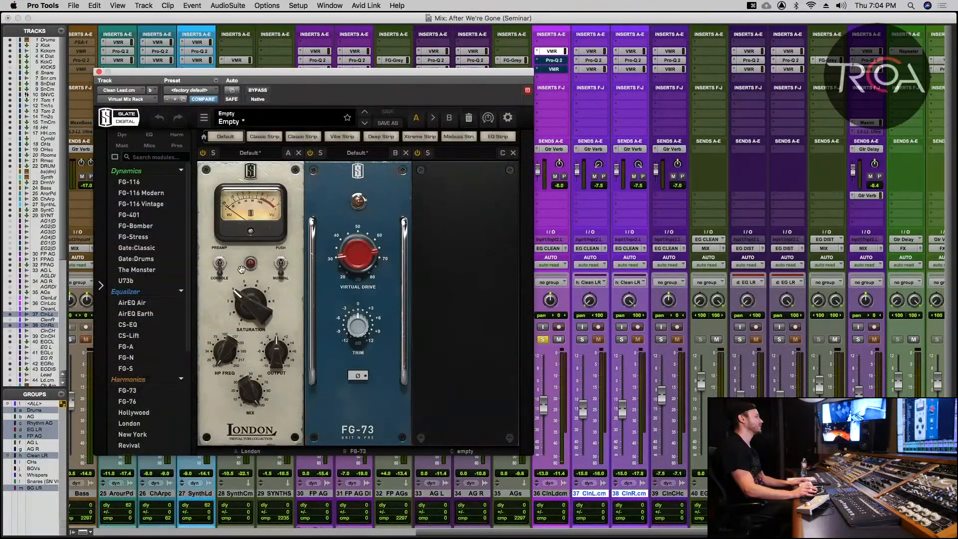
{"action": "left_click", "coordinate": [257, 90]}
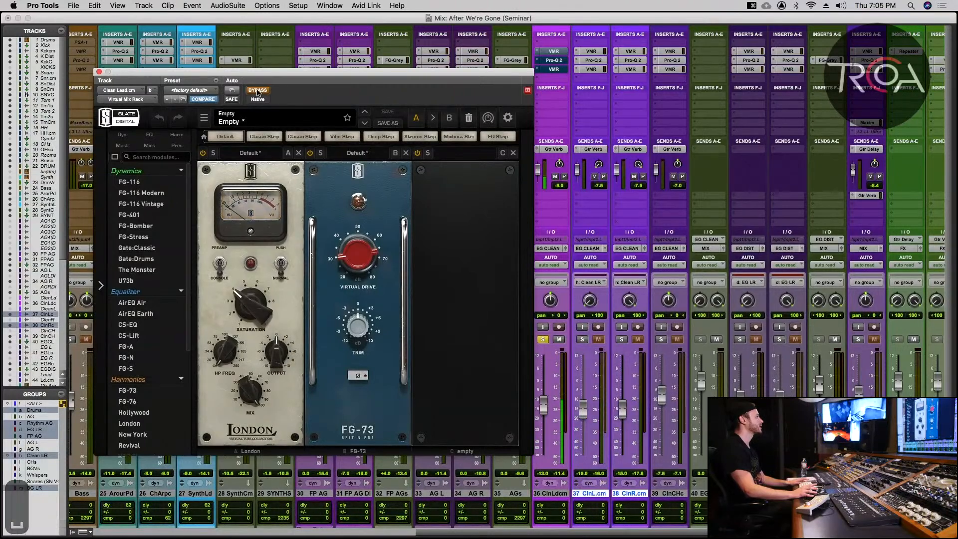
{"action": "left_click", "coordinate": [257, 91]}
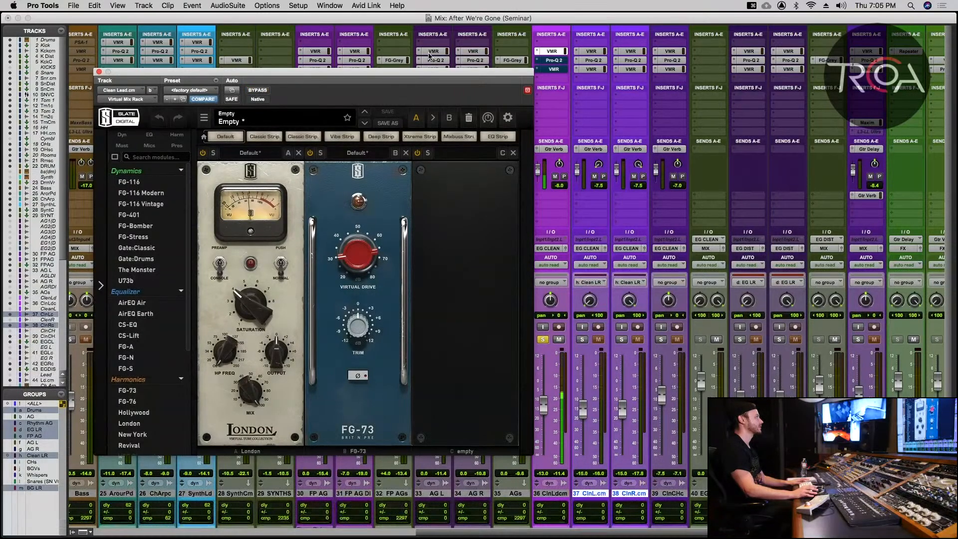
- Reactivate Clean Lead's Pro-Q 2 and second Virtual Mix Rack one after the other while auditioning, and close their windows
{"action": "left_click", "coordinate": [554, 60]}
{"action": "left_click", "coordinate": [554, 60]}
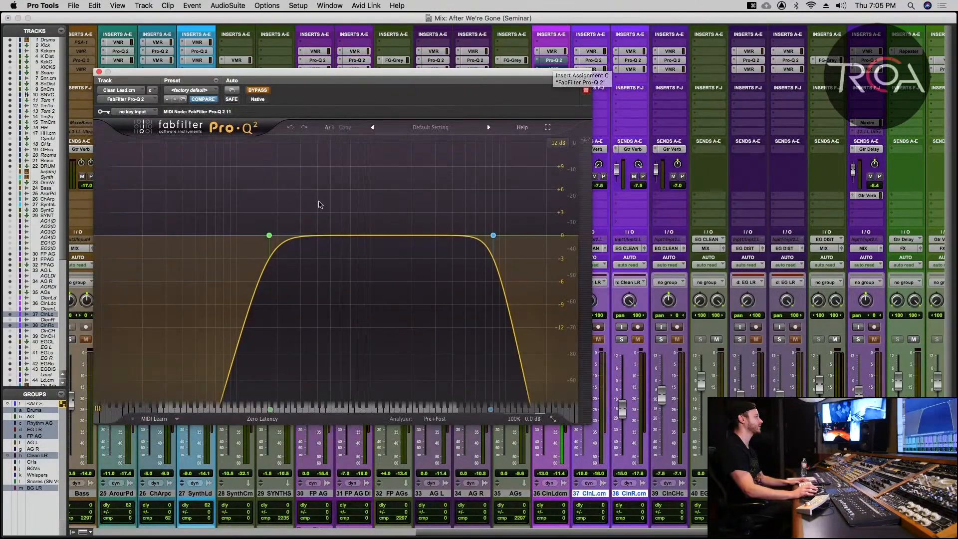
{"action": "left_click", "coordinate": [260, 90]}
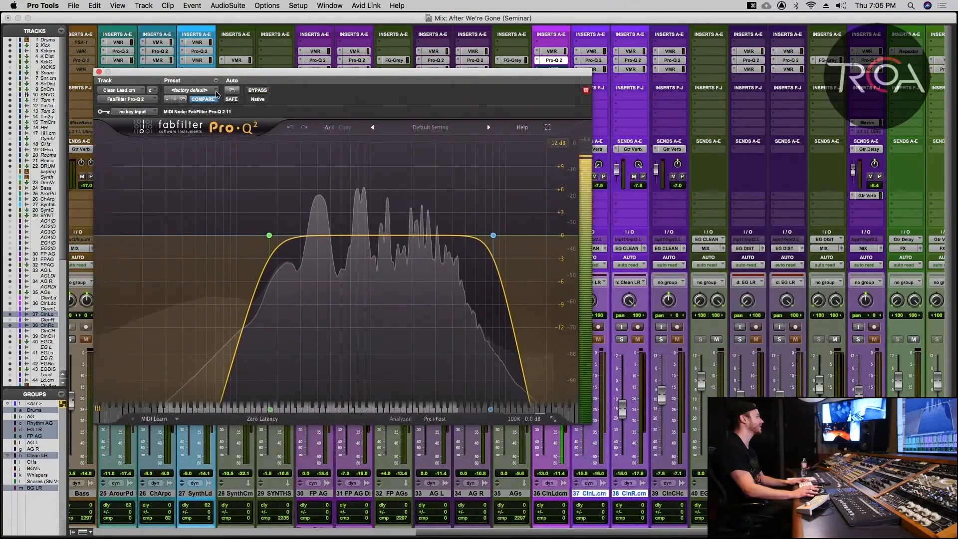
{"action": "left_click", "coordinate": [100, 72]}
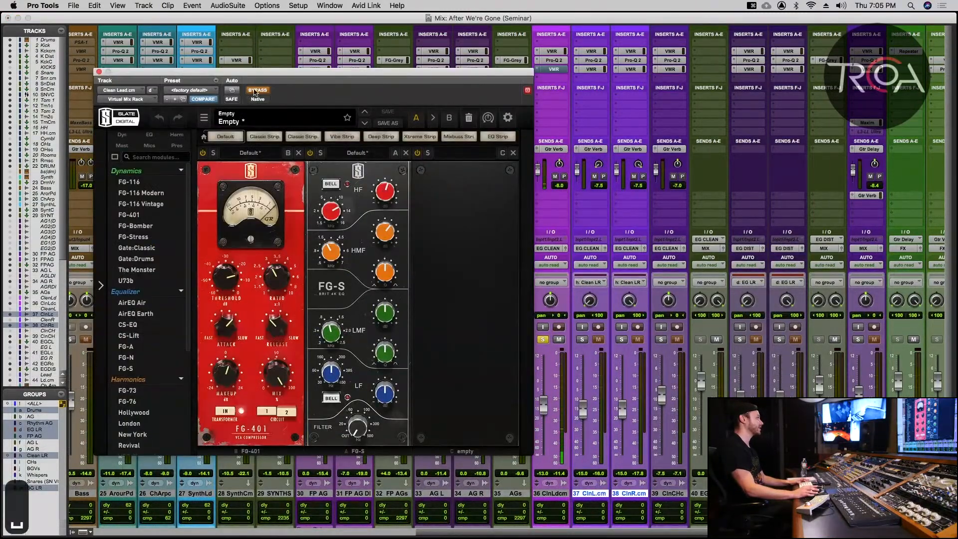
{"action": "left_click", "coordinate": [256, 90]}
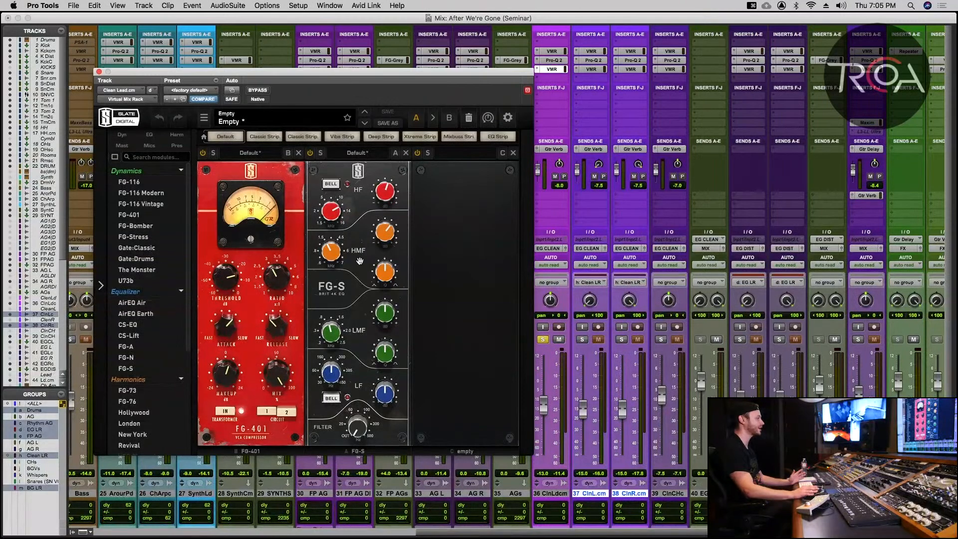
{"action": "left_click", "coordinate": [99, 72]}
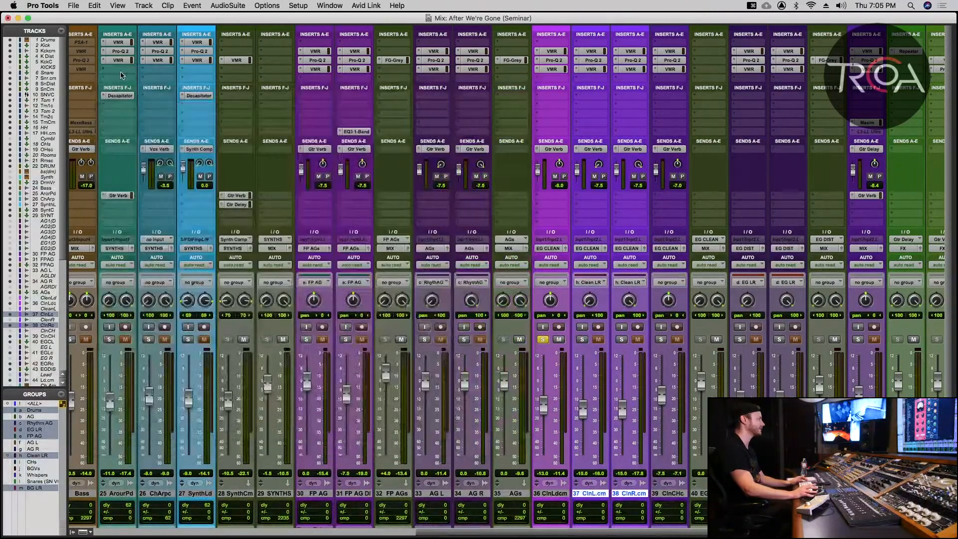
- Play the Pad section and take the Clean Lead track out of solo to hear it in the full mix
{"action": "key", "text": "space"}
{"action": "left_click", "coordinate": [543, 340]}
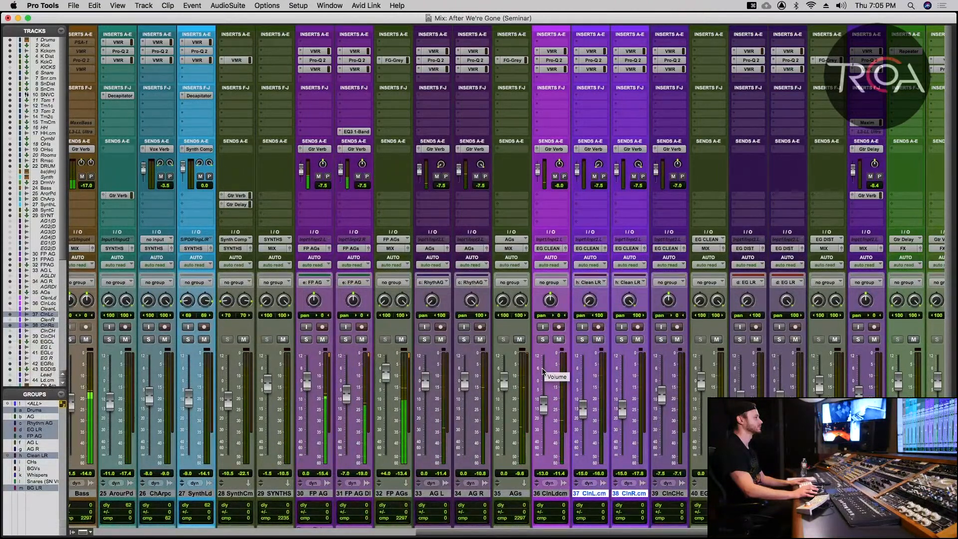
- Inspect the first Virtual Mix Rack and the Pro-Q 2 on the Clean CH track, and close the plug-in window
{"action": "scroll", "coordinate": [573, 359], "scroll_direction": "right", "scroll_amount": 2}
{"action": "scroll", "coordinate": [607, 346], "scroll_direction": "right", "scroll_amount": 2}
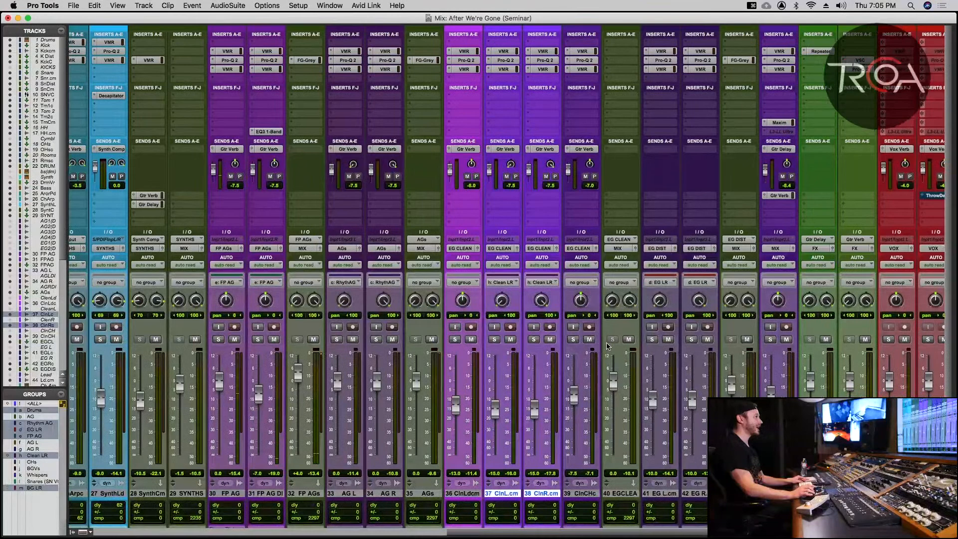
{"action": "left_click", "coordinate": [582, 52]}
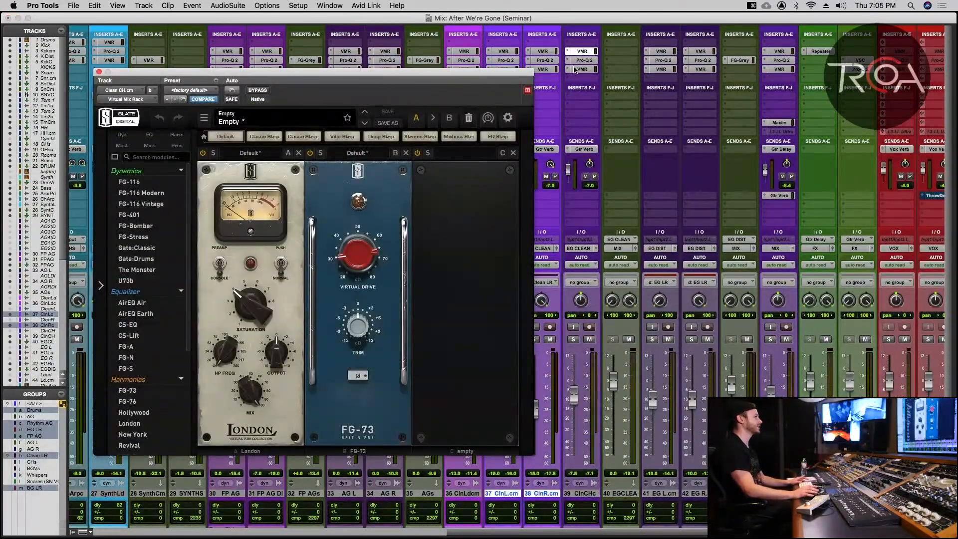
{"action": "left_click", "coordinate": [580, 60]}
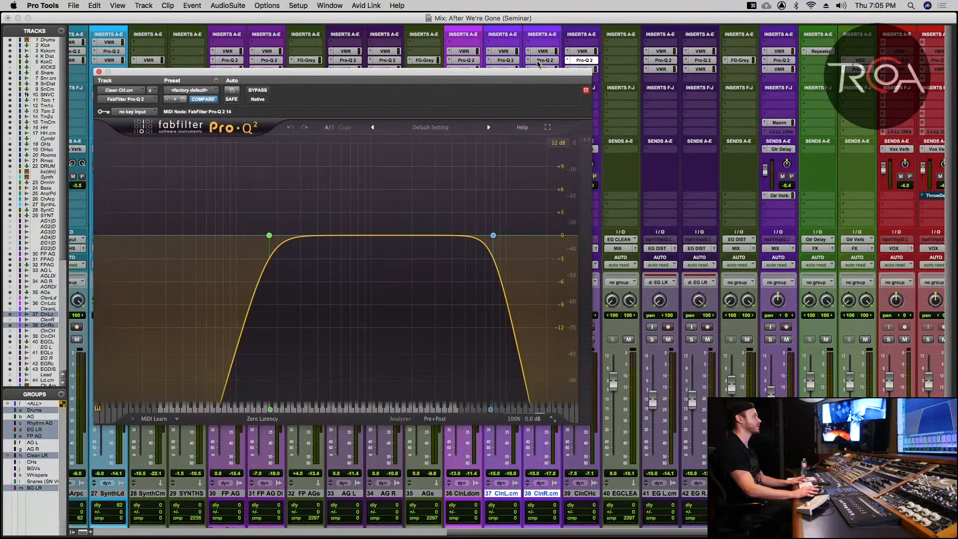
{"action": "left_click", "coordinate": [98, 72]}
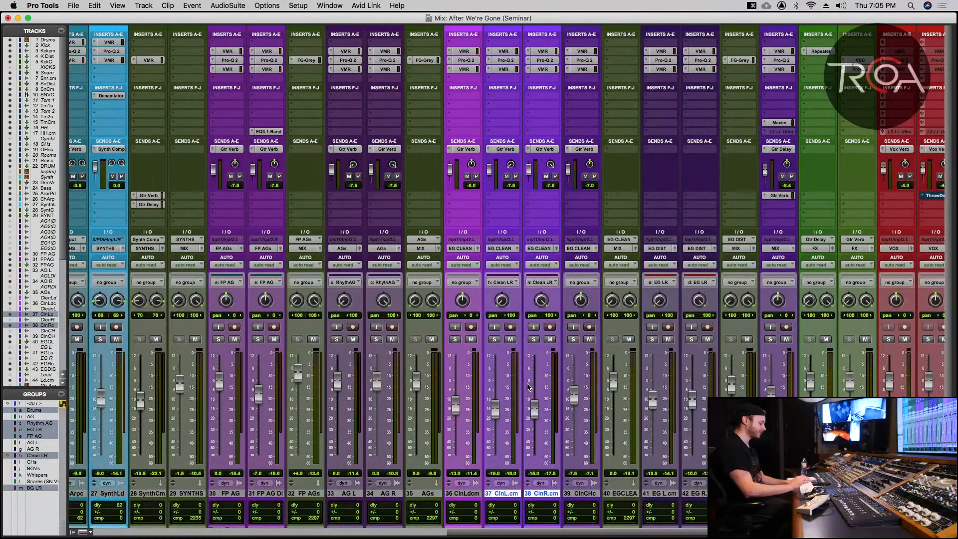
{"action": "key", "text": "super+equal"}
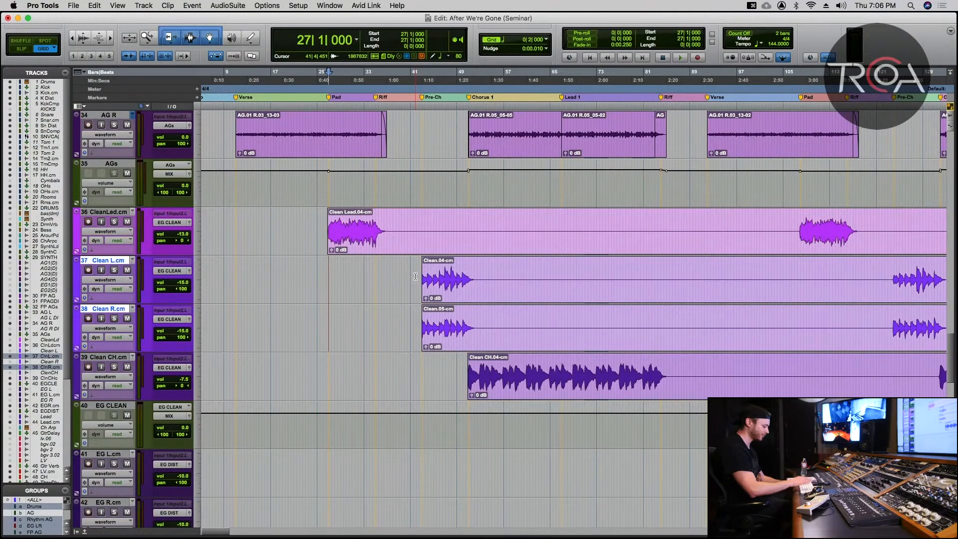
{"action": "key", "text": "super+equal"}
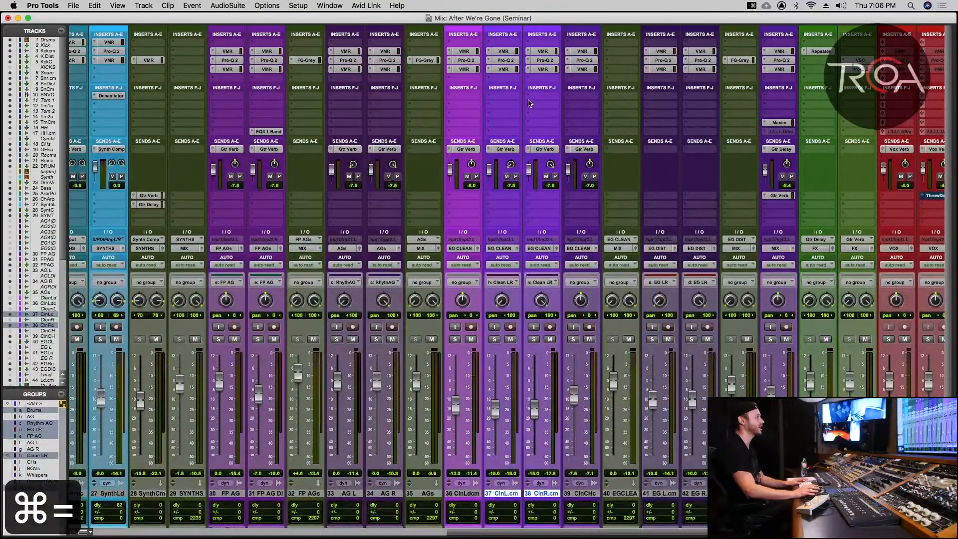
- Compare Clean CH's second Virtual Mix Rack settings with Clean R's, and close the plug-in window
{"action": "left_click", "coordinate": [578, 69]}
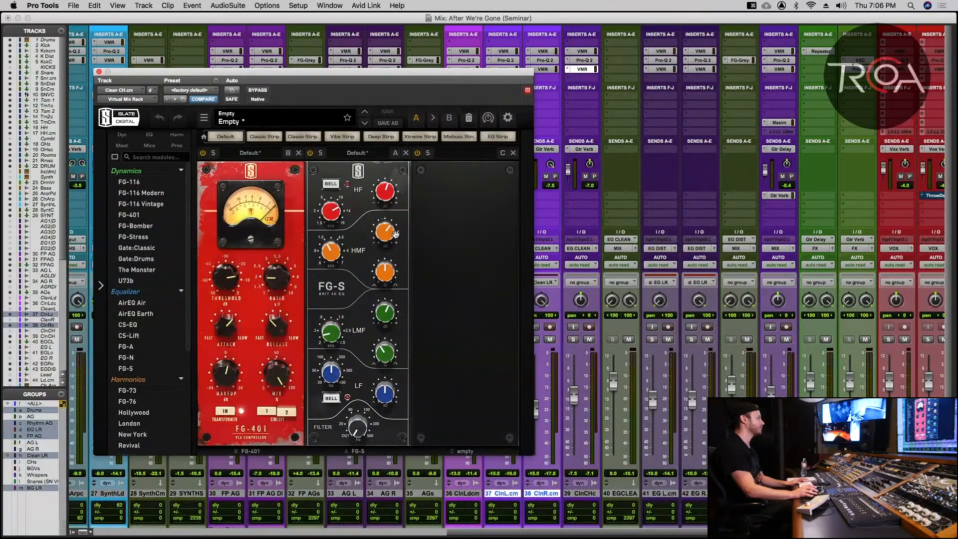
{"action": "left_click", "coordinate": [548, 70]}
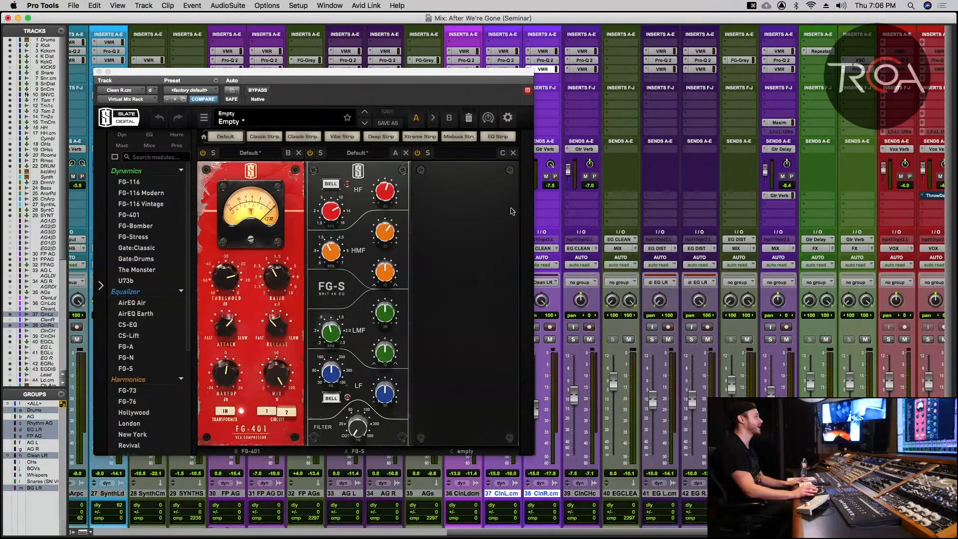
{"action": "left_click", "coordinate": [578, 70]}
{"action": "left_click_drag", "start_coordinate": [324, 337], "coordinate": [328, 339]}
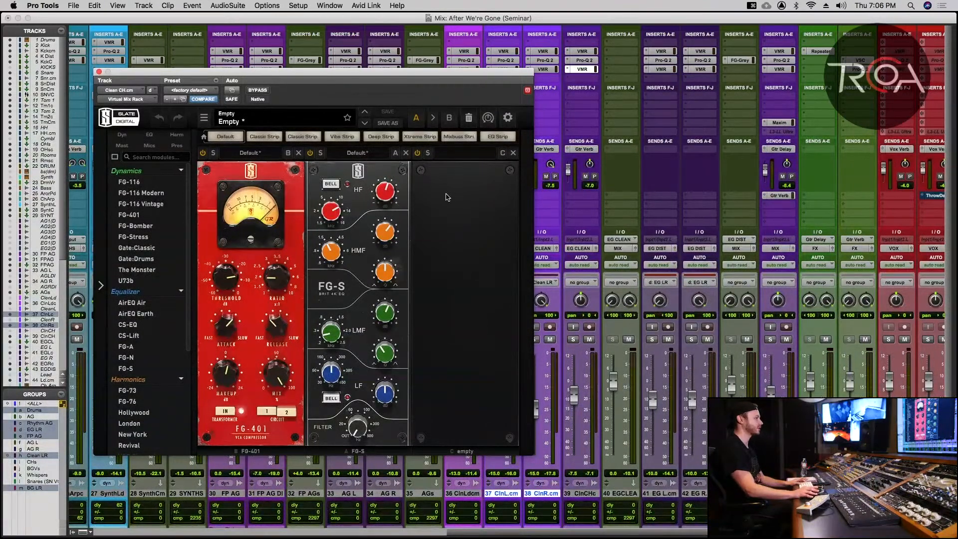
{"action": "left_click", "coordinate": [98, 72]}
- Set the playback position to bar 51 at the start of Chorus 1, play from there, and return to the Mix window
{"action": "key", "text": "super+equal"}
{"action": "key", "text": "space"}
{"action": "left_click", "coordinate": [470, 264]}
{"action": "key", "text": "space"}
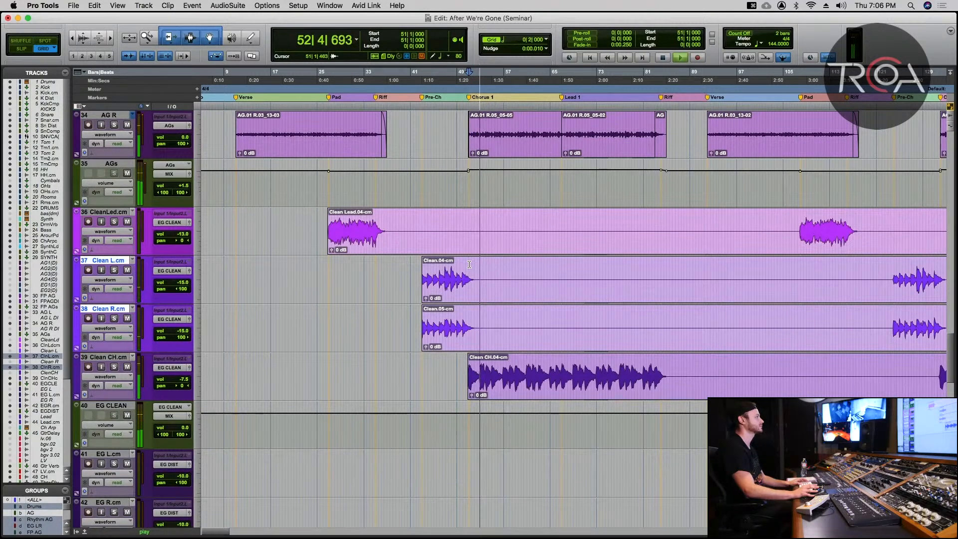
{"action": "key", "text": "super+equal"}
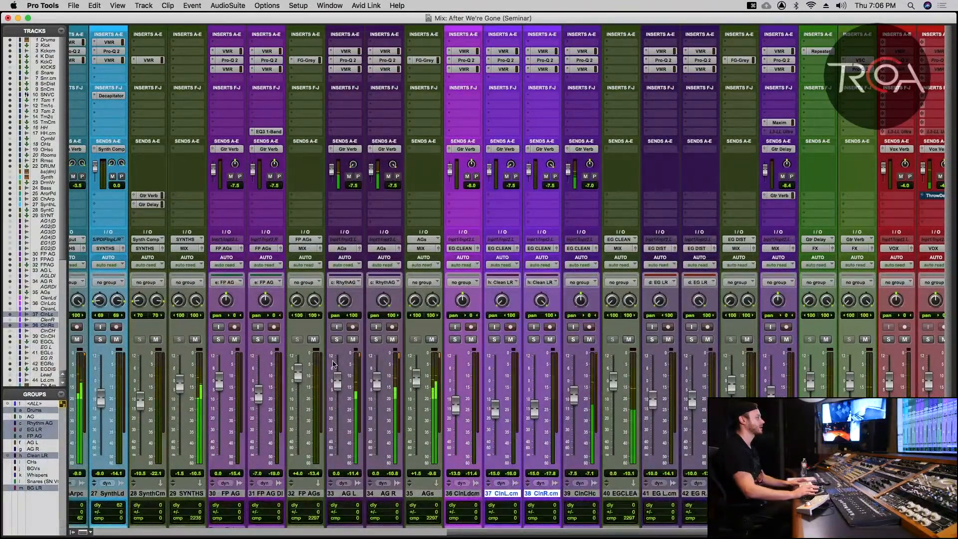
- Solo the grouped AG L and AG R tracks briefly, return to the full mix, and stop playback
{"action": "left_click", "coordinate": [337, 339]}
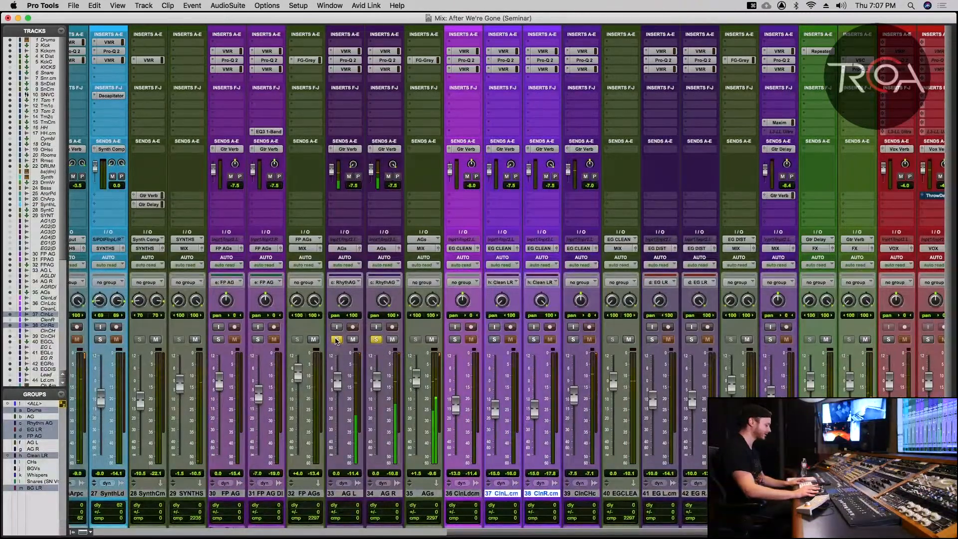
{"action": "left_click", "coordinate": [337, 339]}
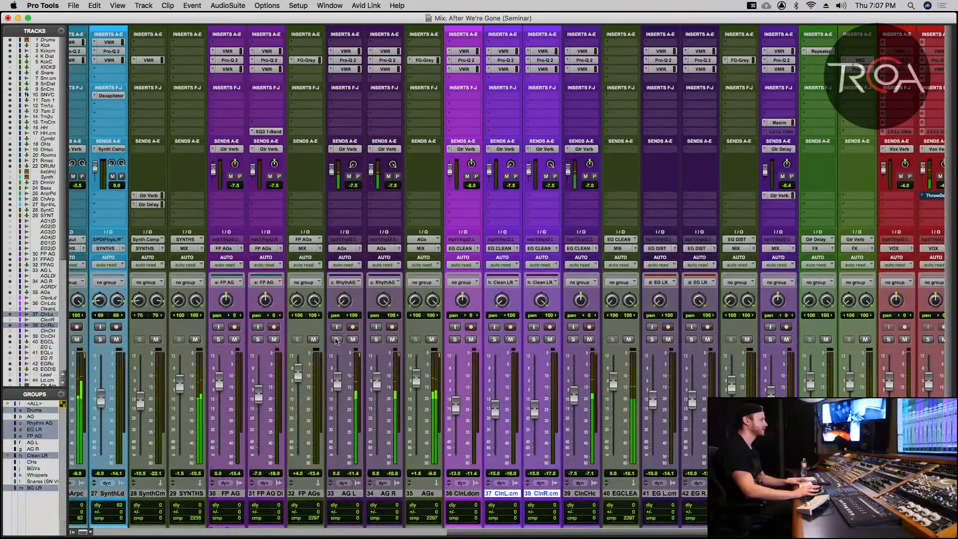
{"action": "key", "text": "space"}
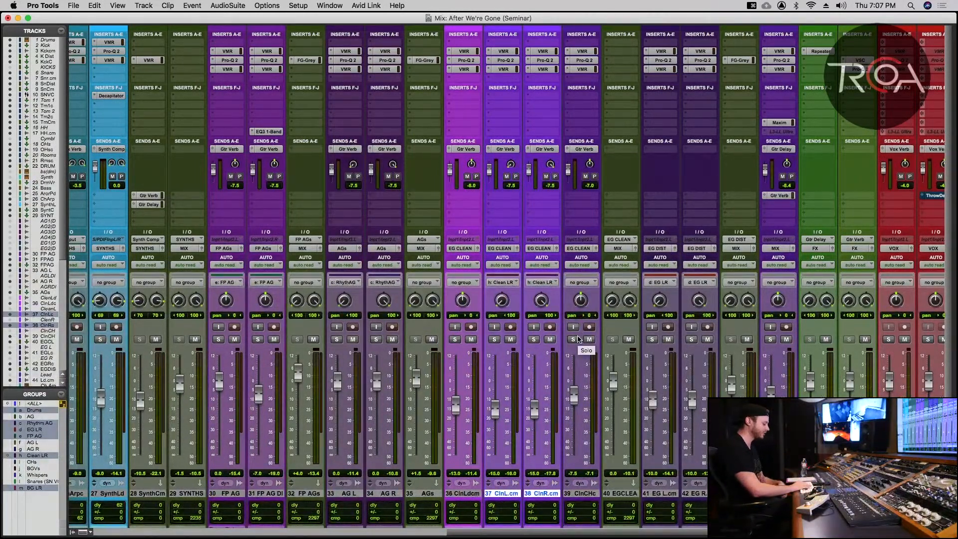
- Select the Clean CH clip at Chorus 1, audition the track in solo, and take it out of solo again
{"action": "key", "text": "super+equal"}
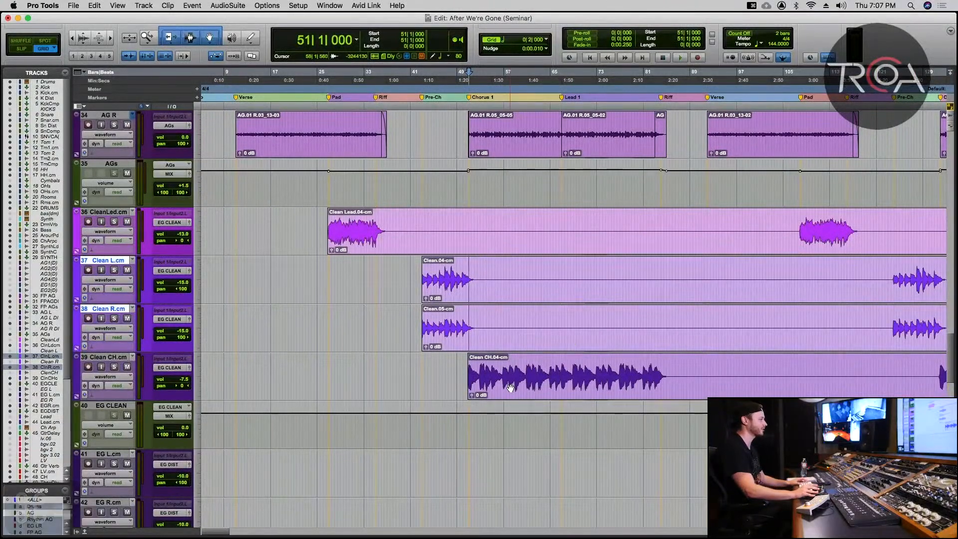
{"action": "left_click", "coordinate": [510, 388]}
{"action": "key", "text": "super+equal"}
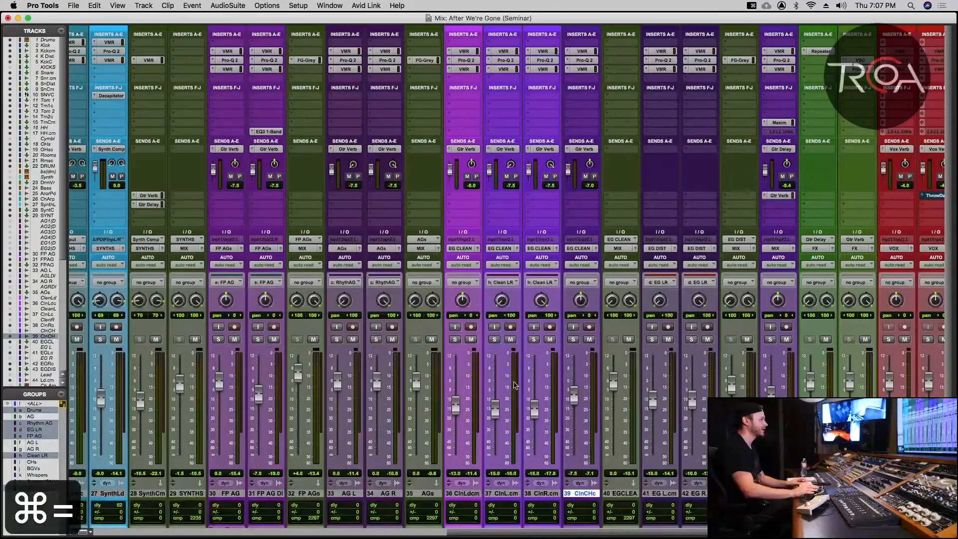
{"action": "left_click", "coordinate": [572, 340]}
{"action": "key", "text": "space"}
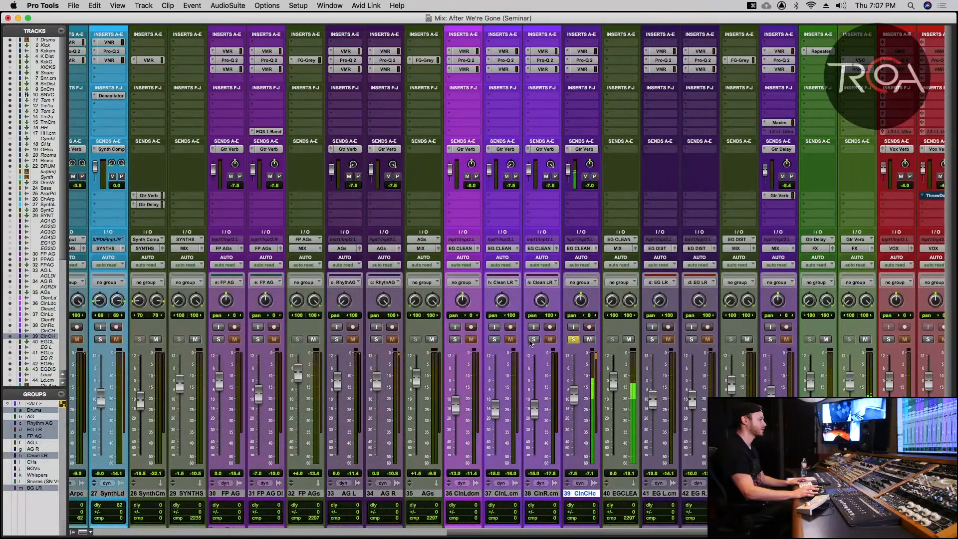
{"action": "key", "text": "space"}
{"action": "left_click", "coordinate": [572, 340]}
- Play the chorus in the full mix and compare it with Clean CH muted and unmuted
{"action": "key", "text": "space"}
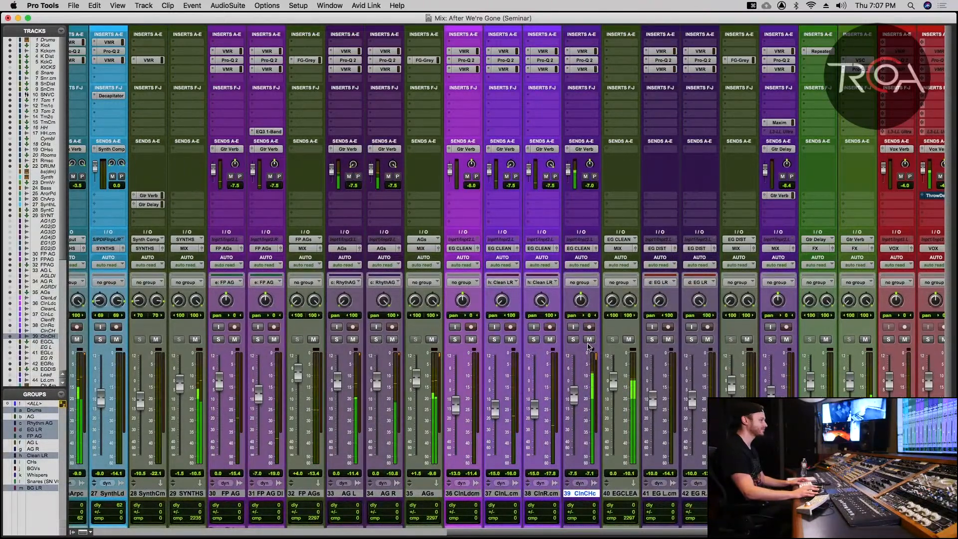
{"action": "left_click", "coordinate": [589, 340]}
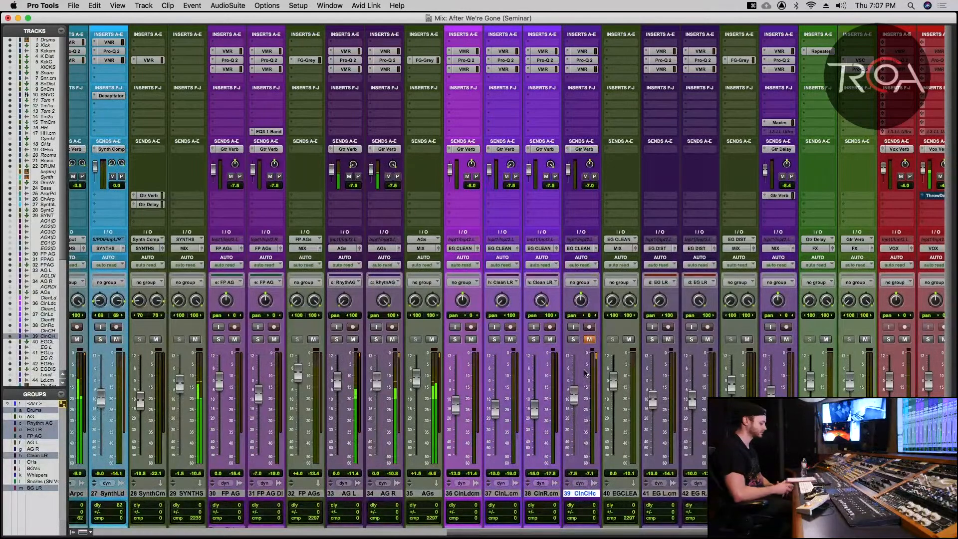
{"action": "left_click", "coordinate": [591, 340]}
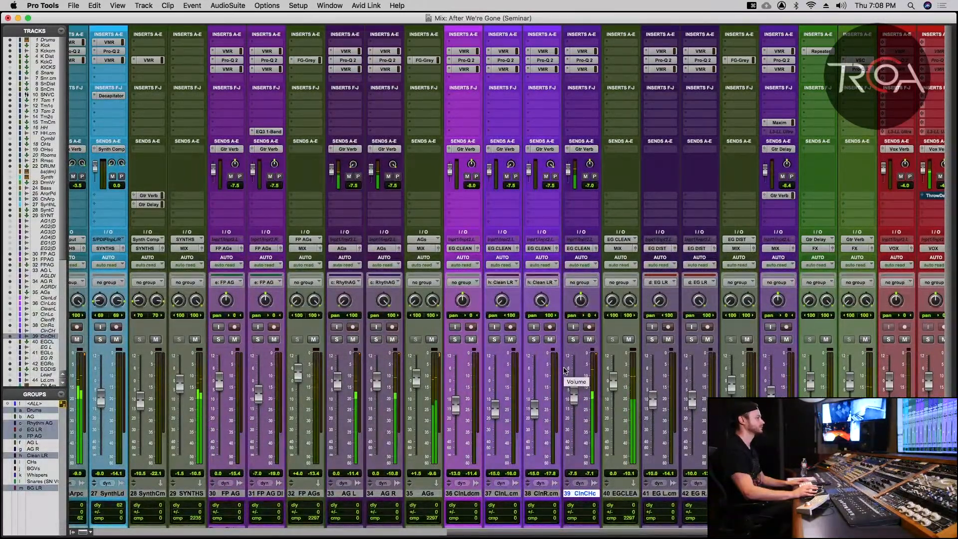
- Solo Clean CH together with AG L and AG R, compare them with and without Clean CH, and clear all solos
{"action": "left_click", "coordinate": [574, 339]}
{"action": "left_click", "coordinate": [375, 340]}
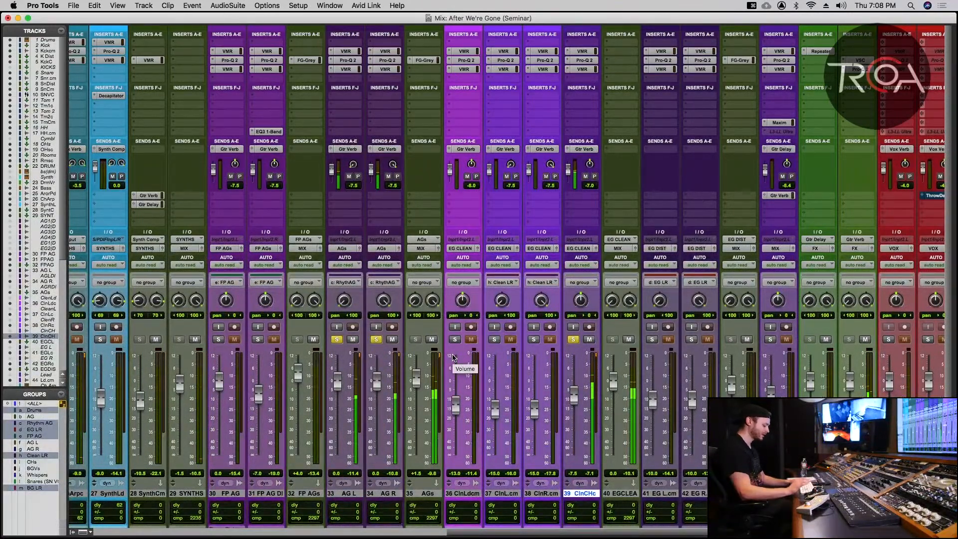
{"action": "key", "text": "space"}
{"action": "key", "text": "space"}
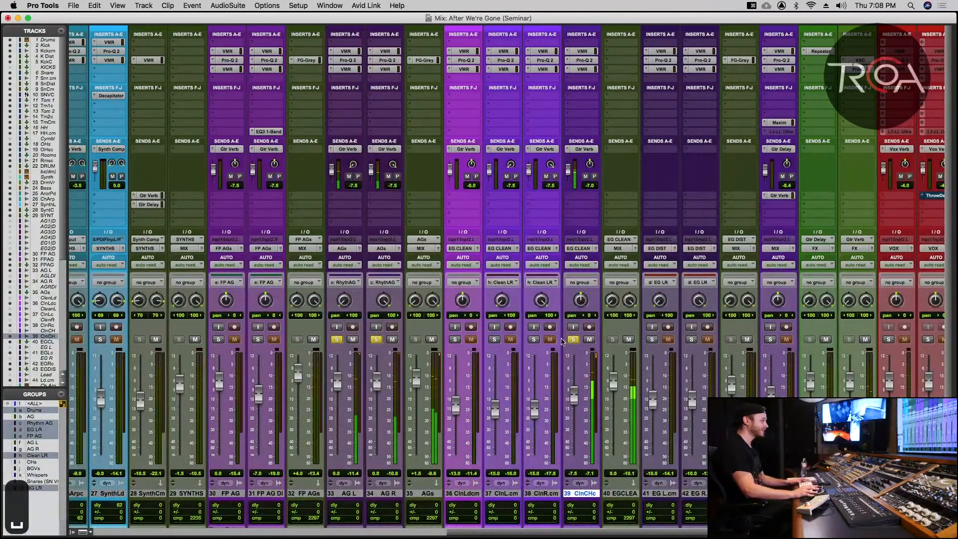
{"action": "left_click", "coordinate": [573, 339]}
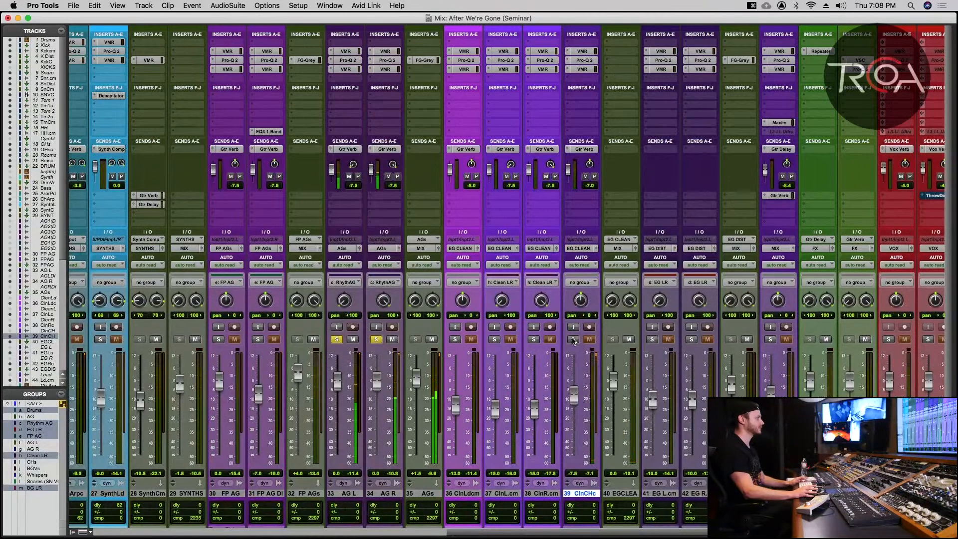
{"action": "left_click", "coordinate": [572, 339]}
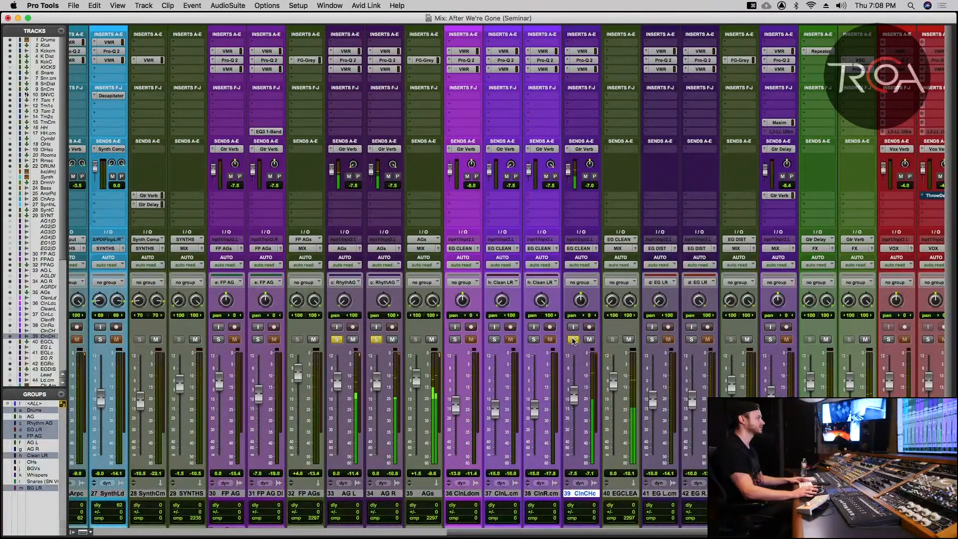
{"action": "left_click", "coordinate": [573, 339], "text": "alt"}
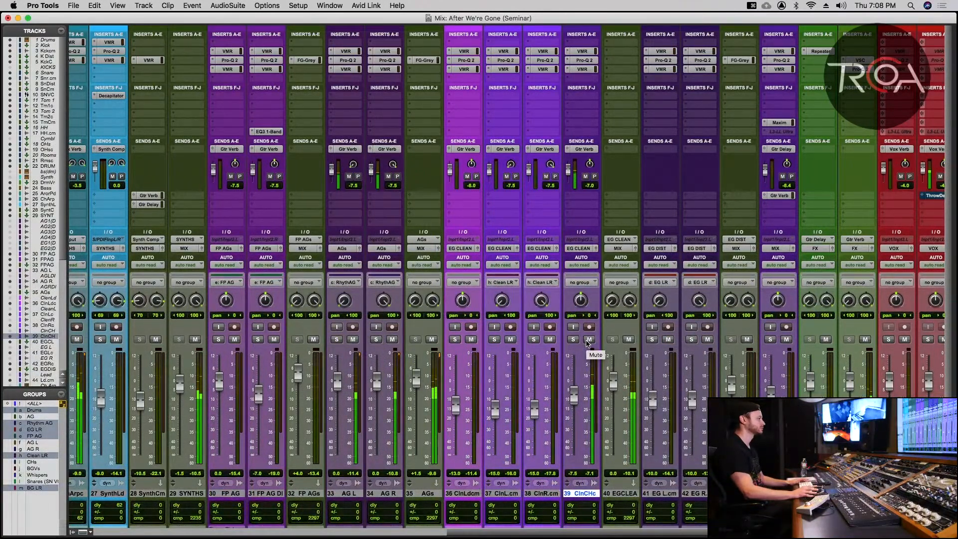
- Mute and unmute Clean CH once more during full-mix playback, and stop the transport
{"action": "left_click", "coordinate": [589, 341]}
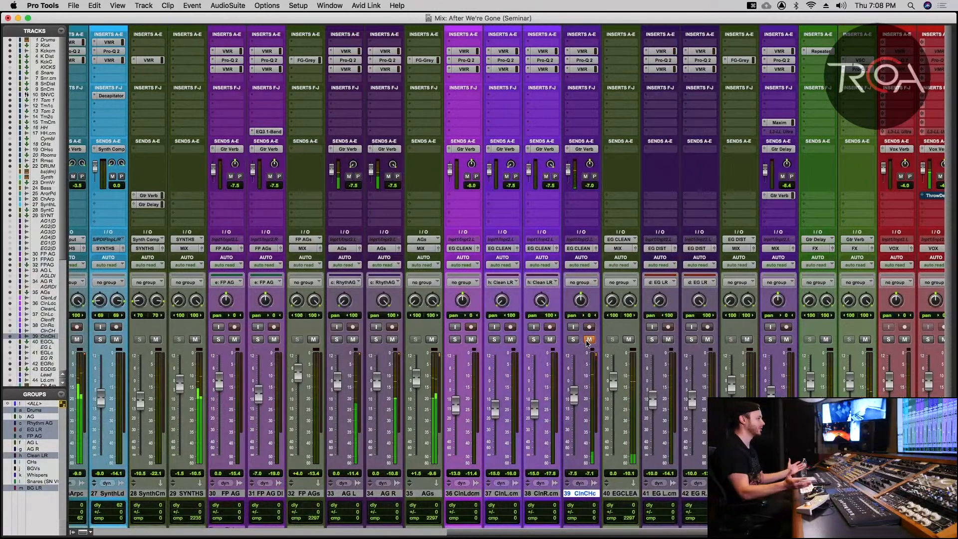
{"action": "left_click", "coordinate": [588, 341]}
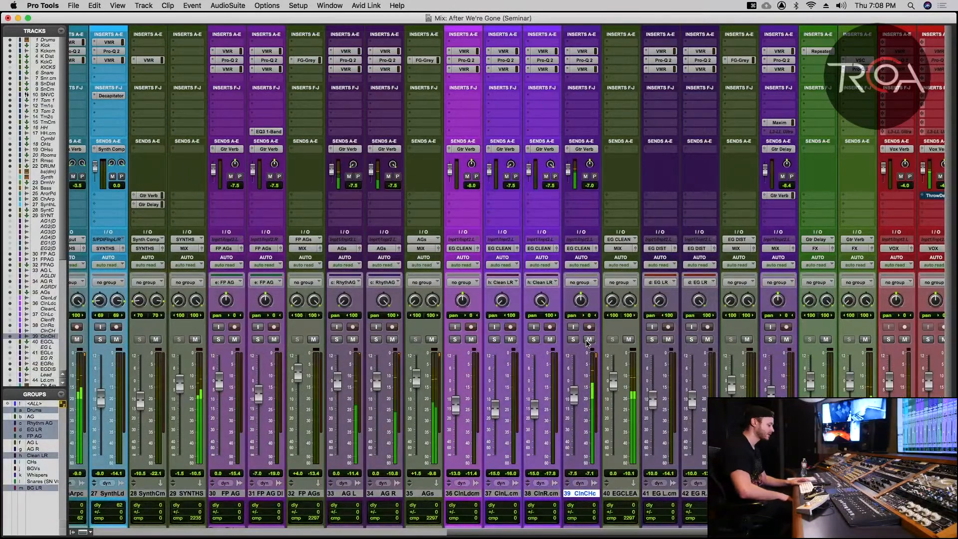
{"action": "key", "text": "space"}
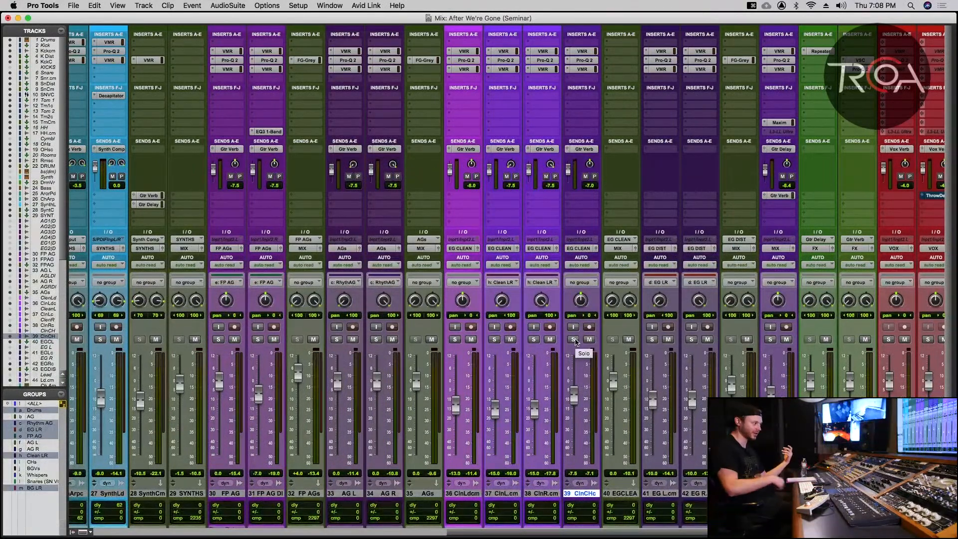
{"action": "key", "text": "super+equal"}
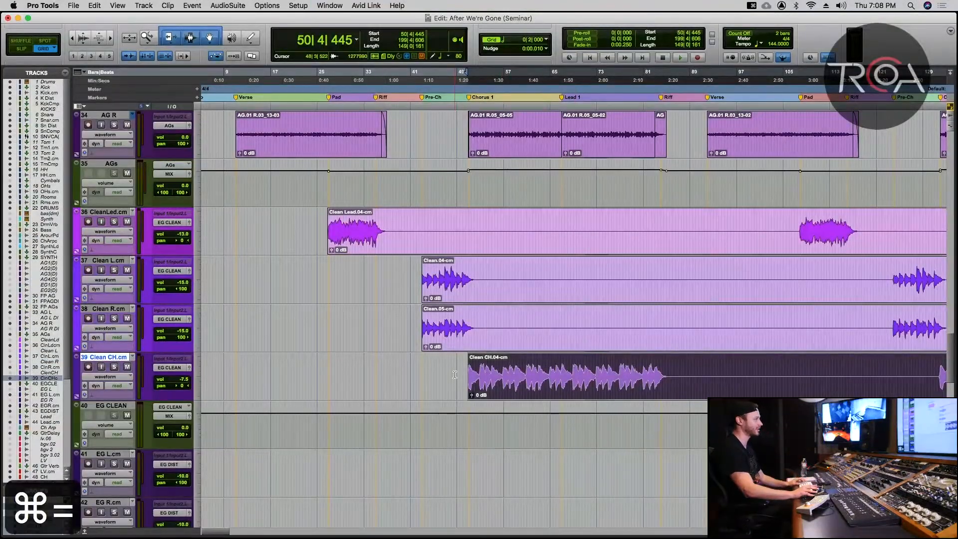
{"action": "scroll", "coordinate": [455, 374], "scroll_direction": "up", "scroll_amount": 3}
{"action": "scroll", "coordinate": [455, 375], "scroll_direction": "down", "scroll_amount": 2}
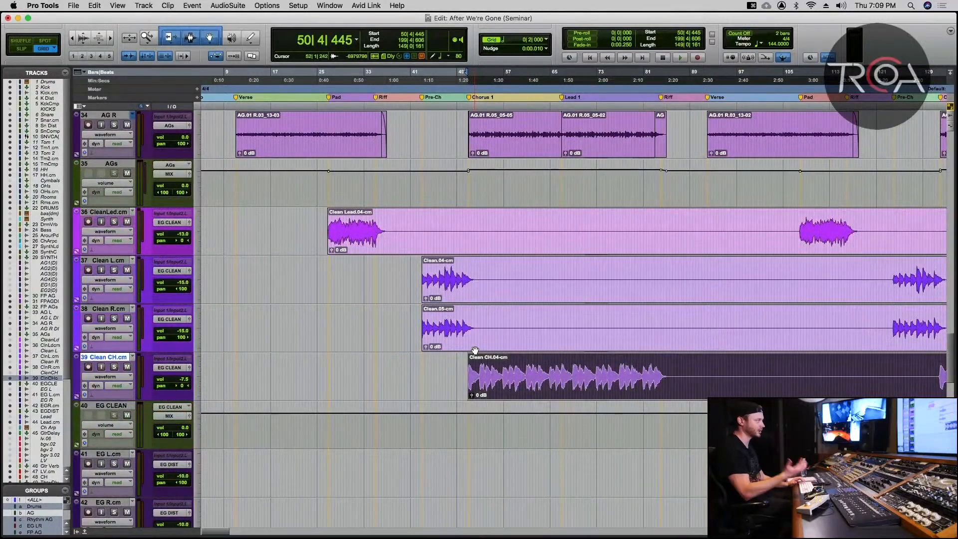
{"action": "key", "text": "super+equal"}
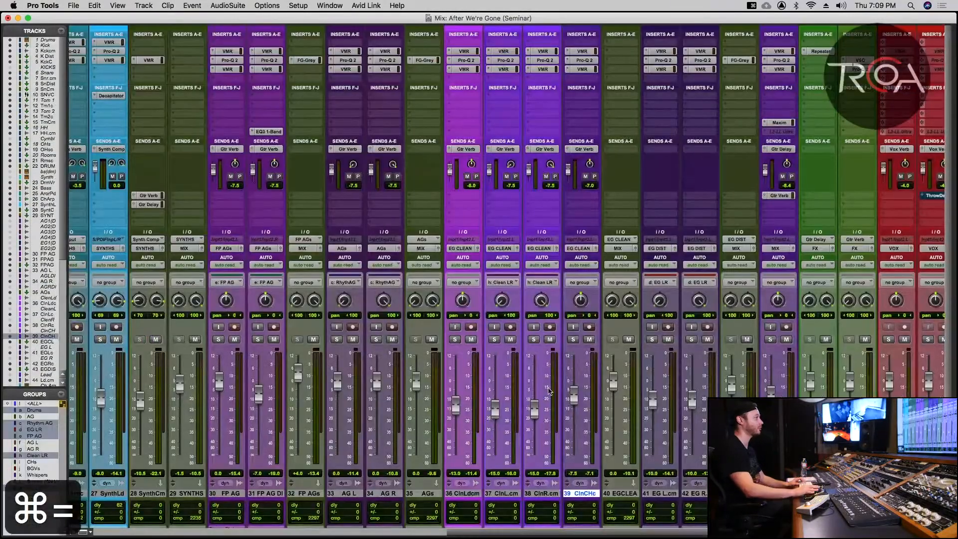
{"action": "scroll", "coordinate": [543, 389], "scroll_direction": "right", "scroll_amount": 2}
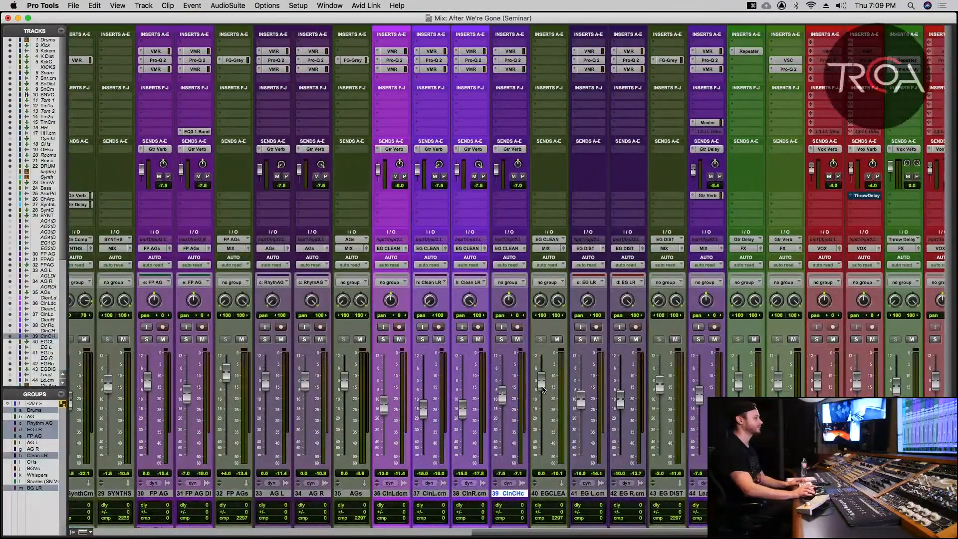
- Set the playback position to bar 49 just before Chorus 1 in the Edit window and start playback
{"action": "key", "text": "super+equal"}
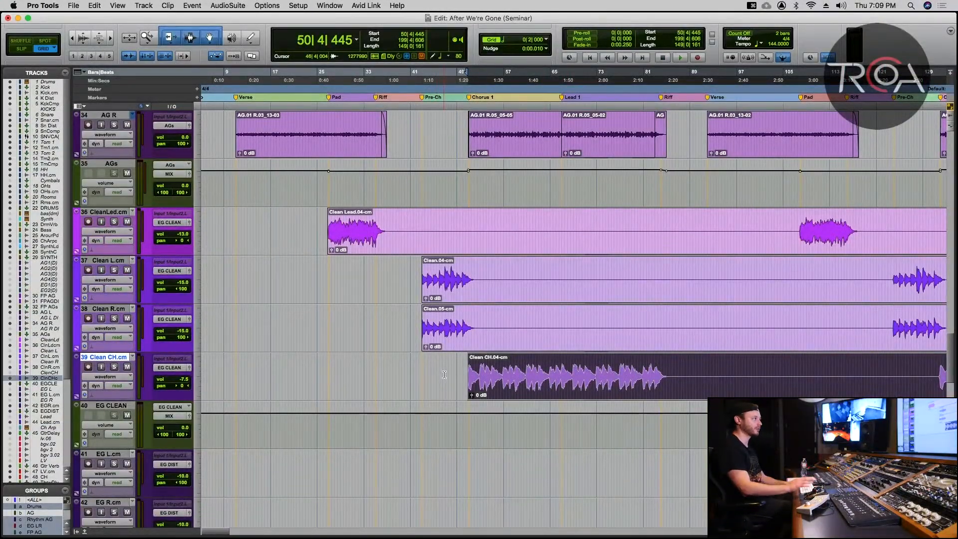
{"action": "left_click", "coordinate": [455, 364]}
{"action": "key", "text": "space"}
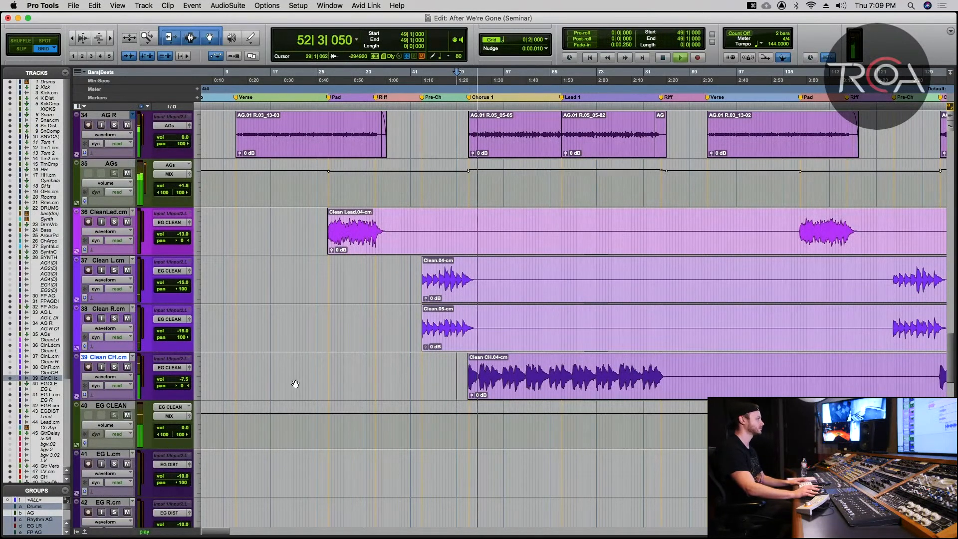
- Compare Chorus 1 from bar 49 with Clean CH's mute toggled, and stop playback
{"action": "key", "text": "space"}
{"action": "left_click", "coordinate": [127, 368]}
{"action": "key", "text": "space"}
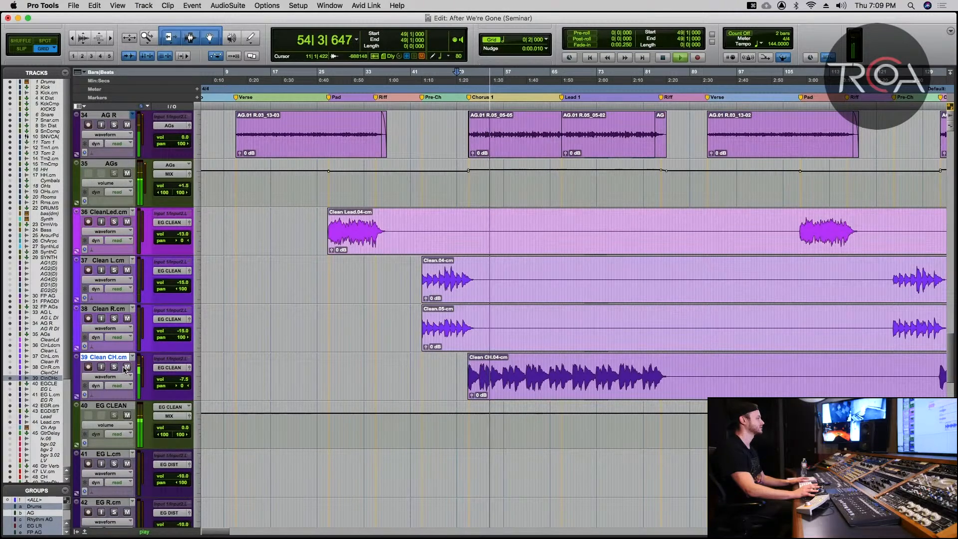
{"action": "key", "text": "space"}
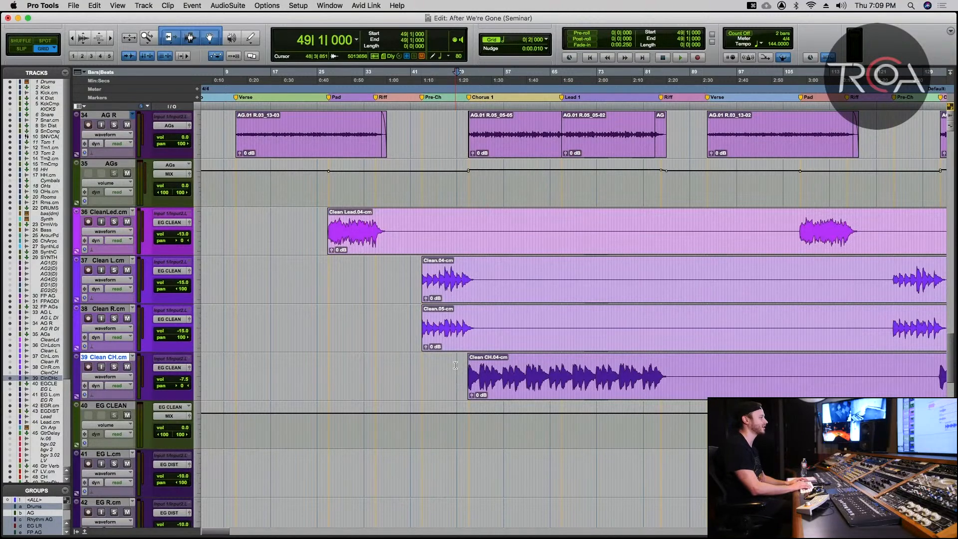
{"action": "key", "text": "super+equal"}
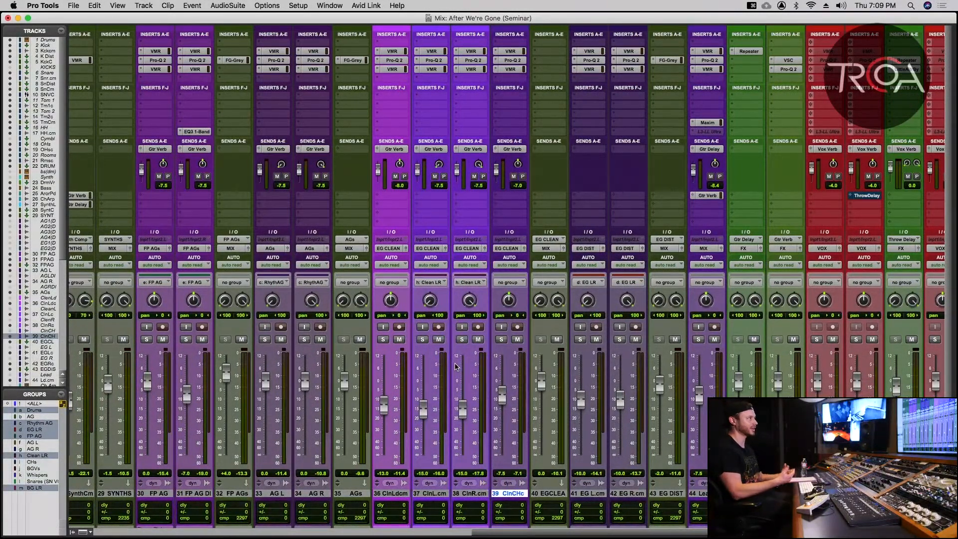
{"action": "key", "text": "super+equal"}
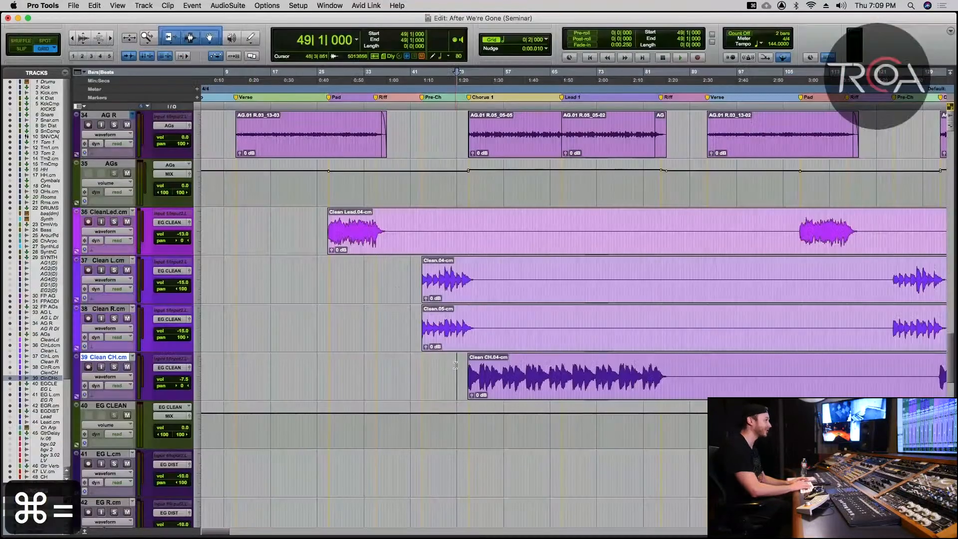
{"action": "key", "text": "super+equal"}
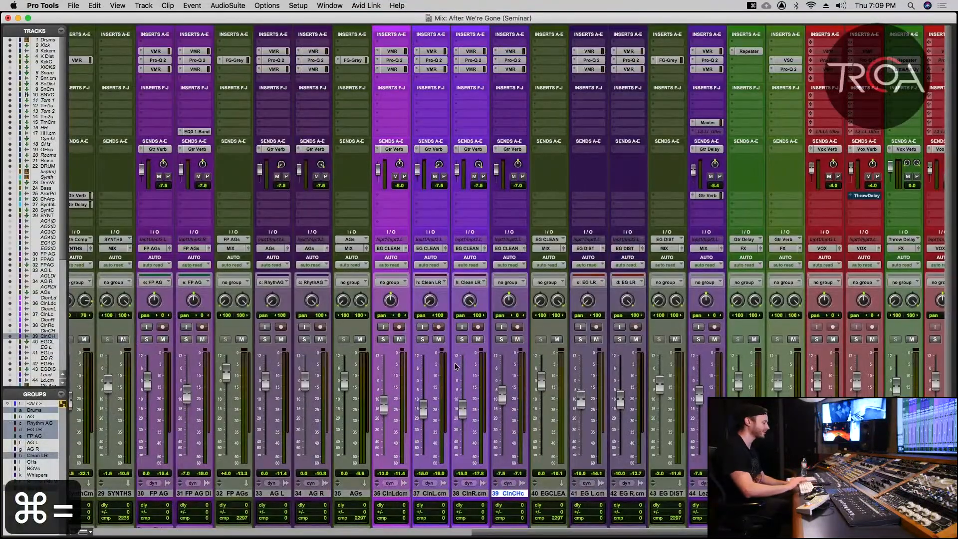
{"action": "key", "text": "super+equal"}
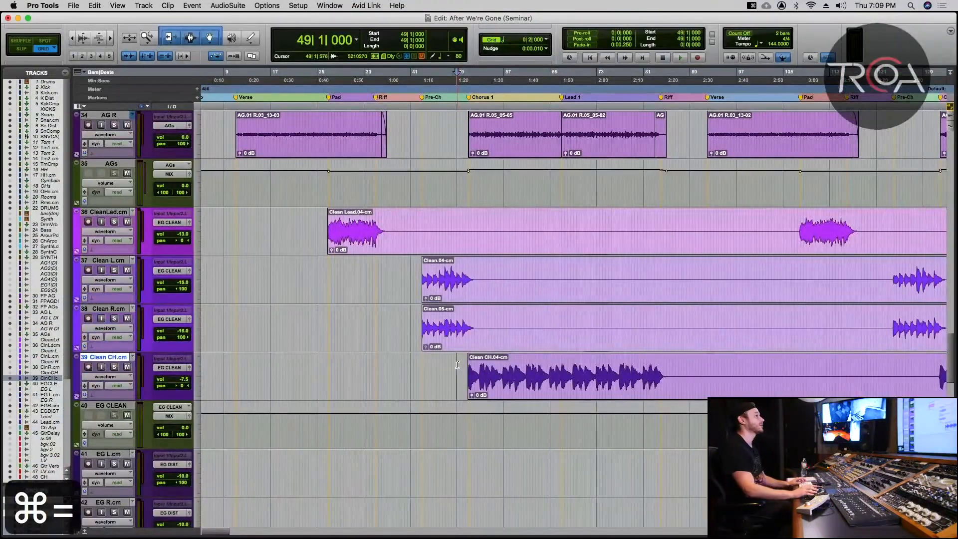
- Locate the distorted guitar tracks EG L and EG R and place the playback position at bar 163, the start of Lead 2
{"action": "scroll", "coordinate": [456, 365], "scroll_direction": "up", "scroll_amount": 3}
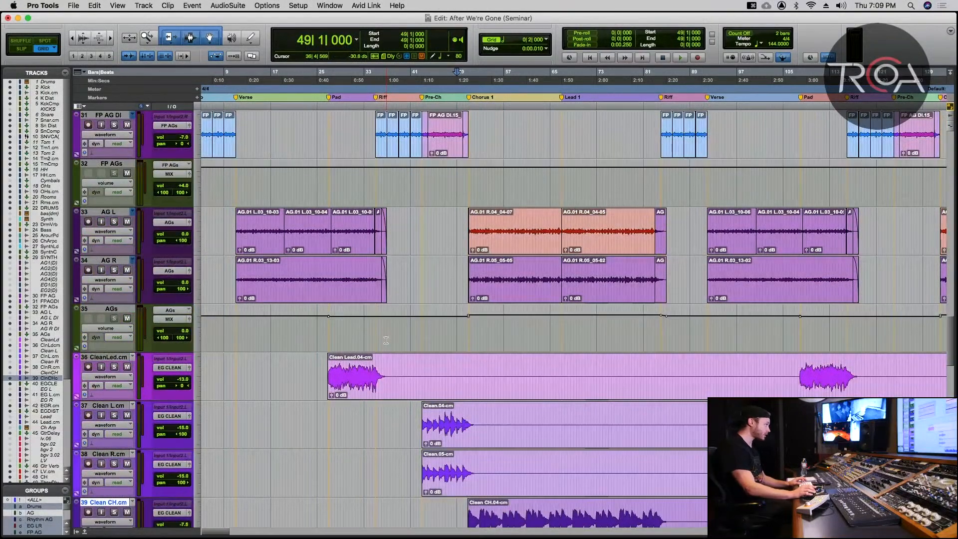
{"action": "scroll", "coordinate": [385, 340], "scroll_direction": "down", "scroll_amount": 3}
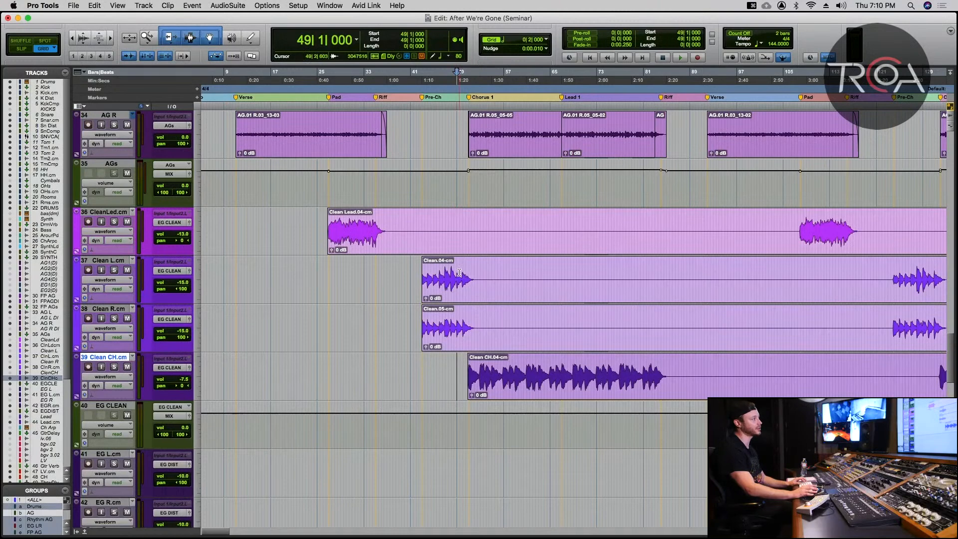
{"action": "scroll", "coordinate": [537, 388], "scroll_direction": "down", "scroll_amount": 2}
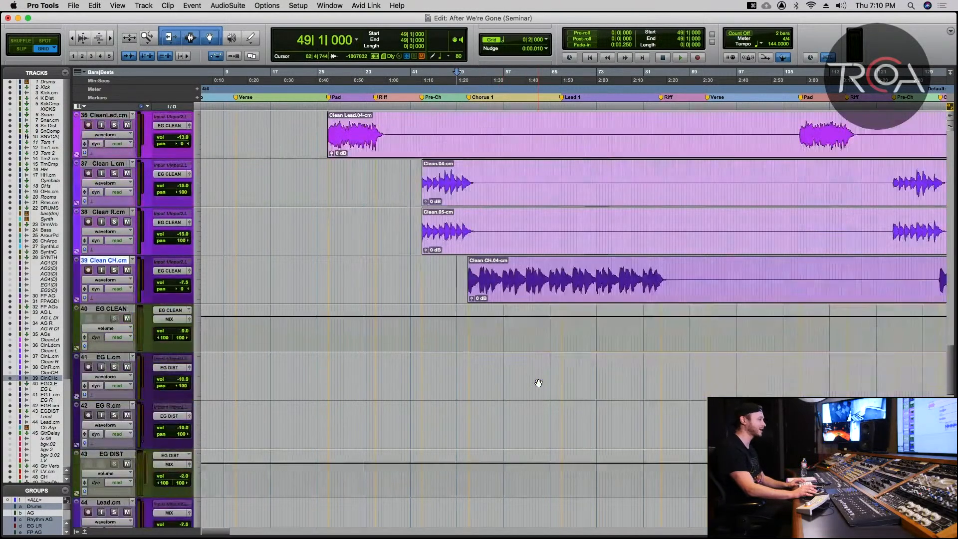
{"action": "scroll", "coordinate": [537, 387], "scroll_direction": "right", "scroll_amount": 3}
{"action": "scroll", "coordinate": [523, 377], "scroll_direction": "right", "scroll_amount": 20}
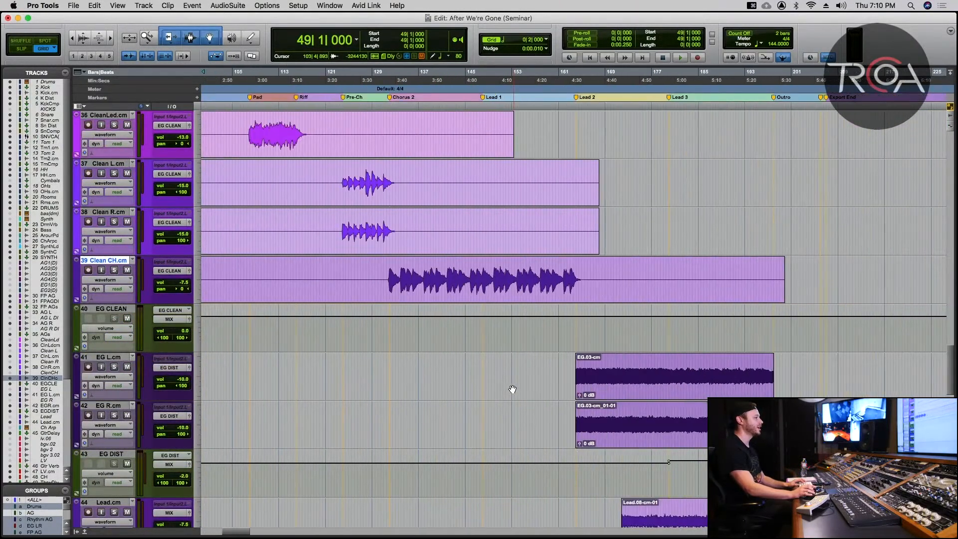
{"action": "scroll", "coordinate": [513, 389], "scroll_direction": "down", "scroll_amount": 2}
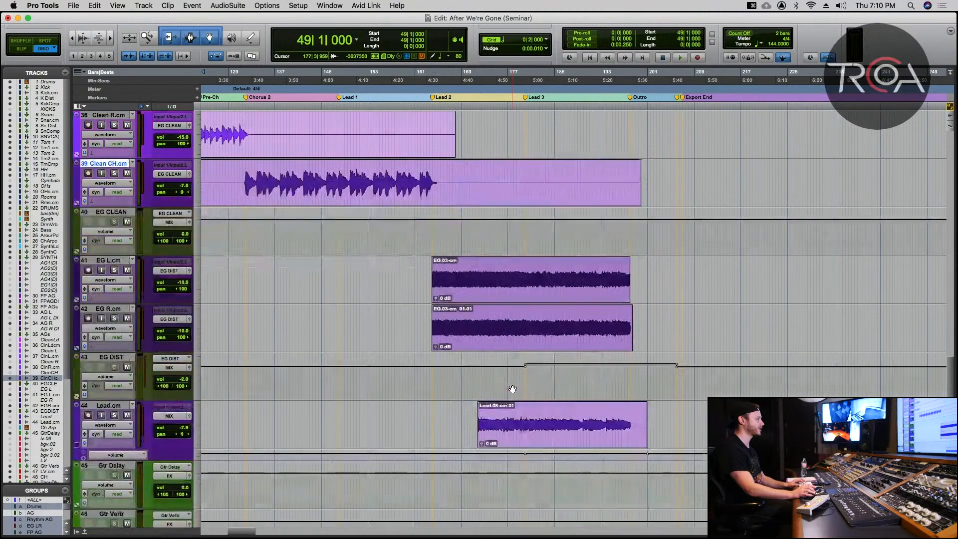
{"action": "left_click", "coordinate": [424, 266]}
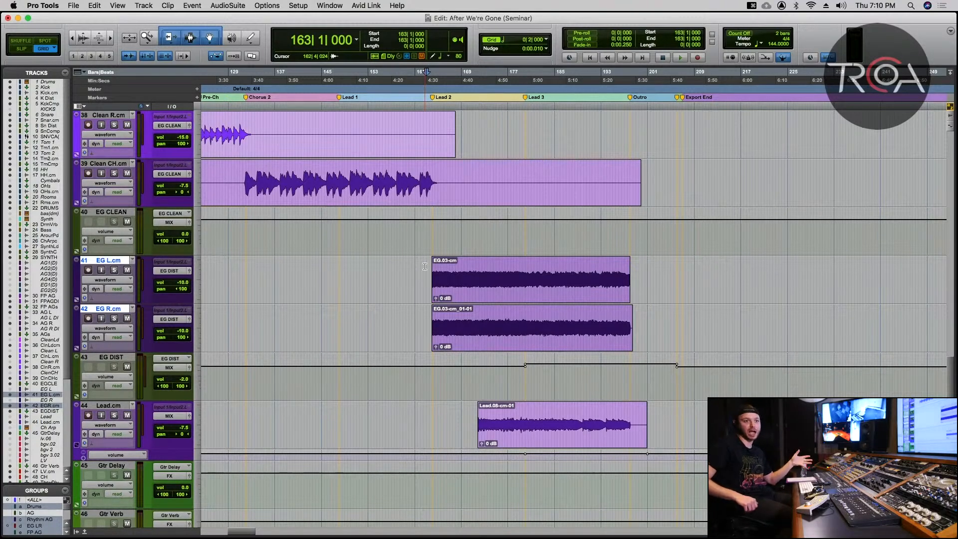
- Play the full mix from bar 161, just before Lead 2, and solo EG L and EG R
{"action": "key", "text": "super+equal"}
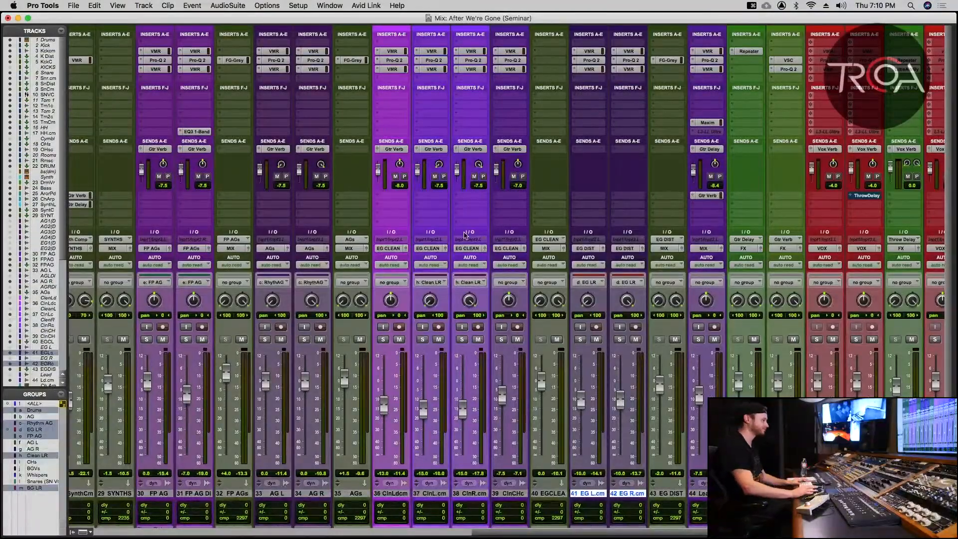
{"action": "key", "text": "super+equal"}
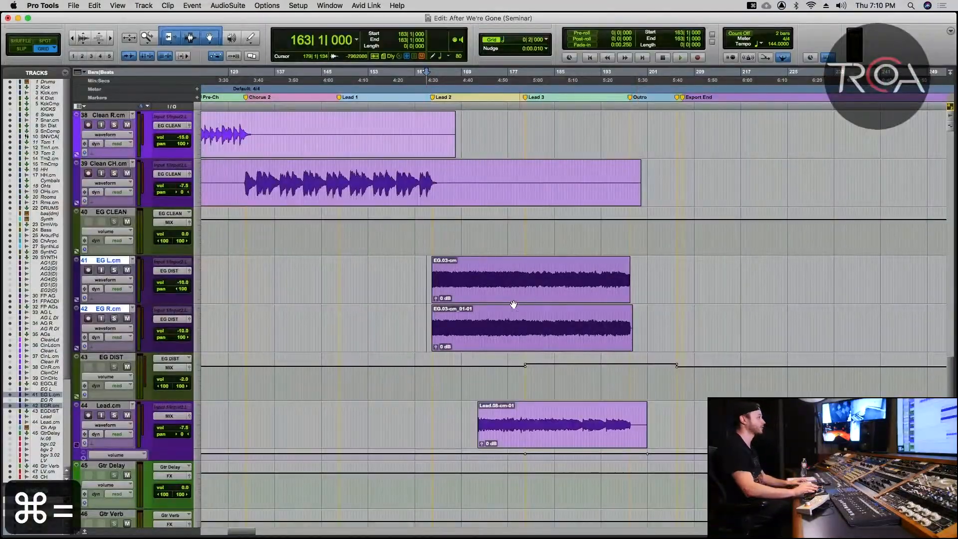
{"action": "left_click", "coordinate": [415, 271]}
{"action": "key", "text": "space"}
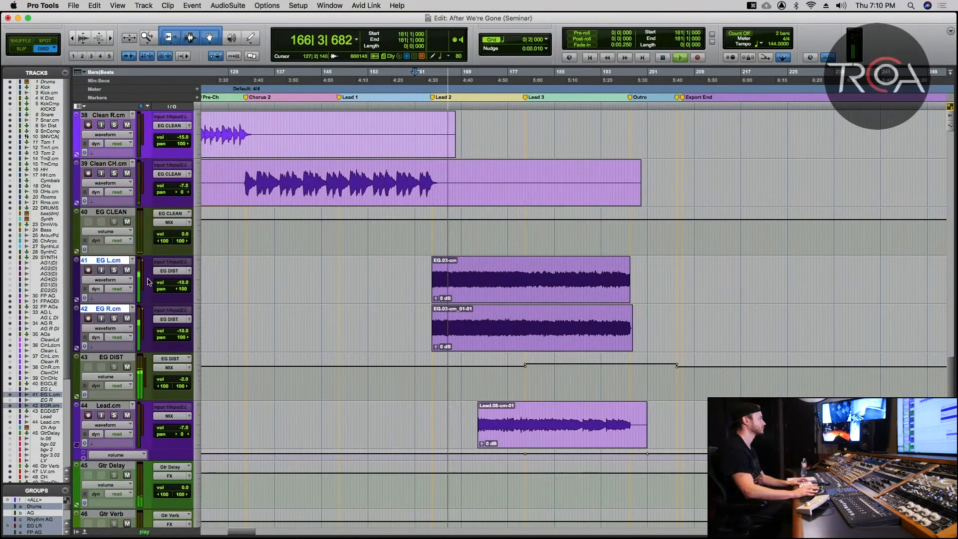
{"action": "left_click", "coordinate": [115, 270]}
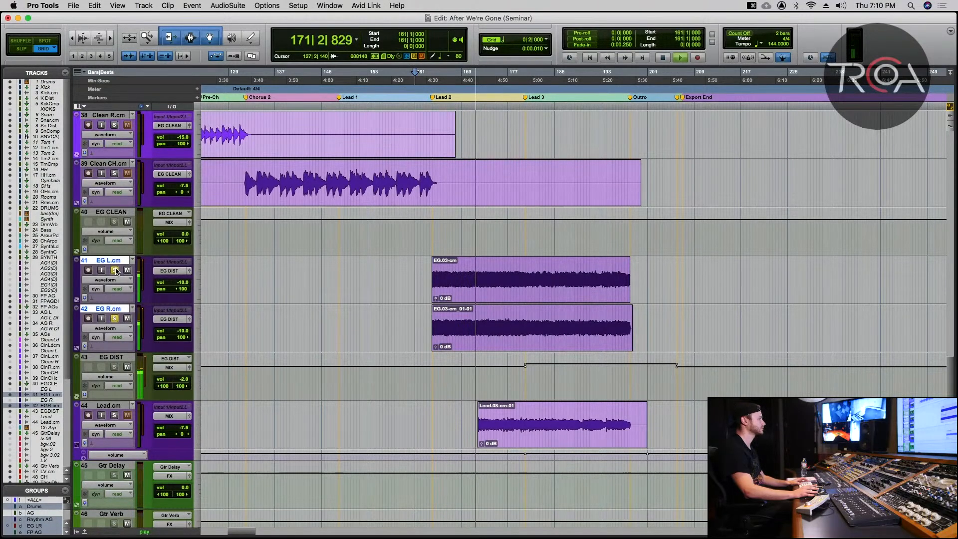
- Bypass FG-Grey on EG DIST and all VMR and Pro-Q 2 inserts on EG L and EG R, and stop playback
{"action": "key", "text": "super+equal"}
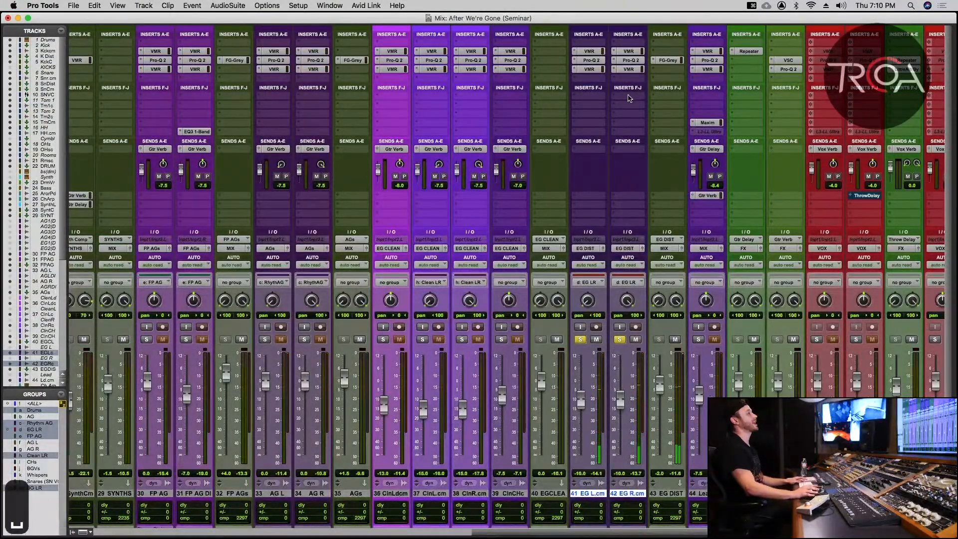
{"action": "left_click", "coordinate": [665, 61], "text": "super"}
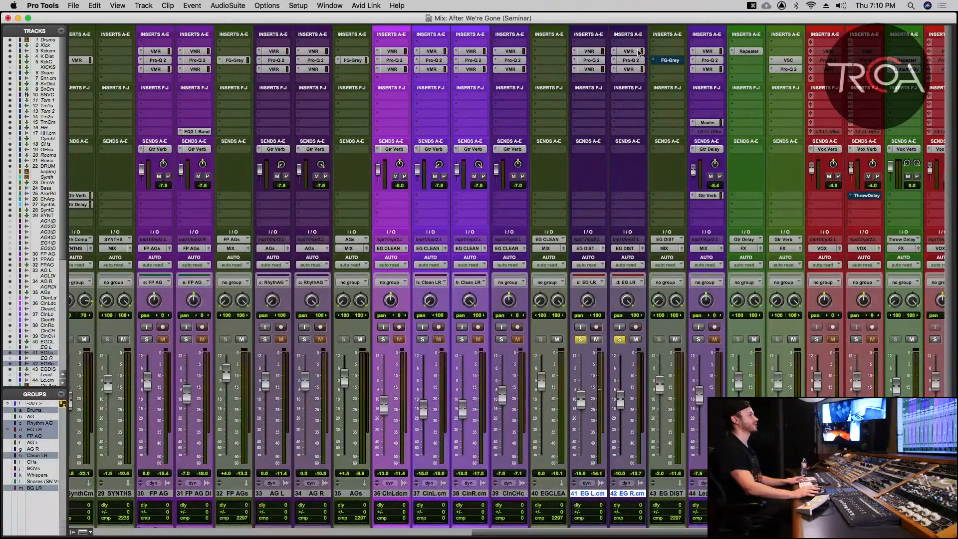
{"action": "left_click", "coordinate": [638, 52], "text": "shift+super"}
{"action": "left_click", "coordinate": [598, 59], "text": "shift+super"}
{"action": "key", "text": "space"}
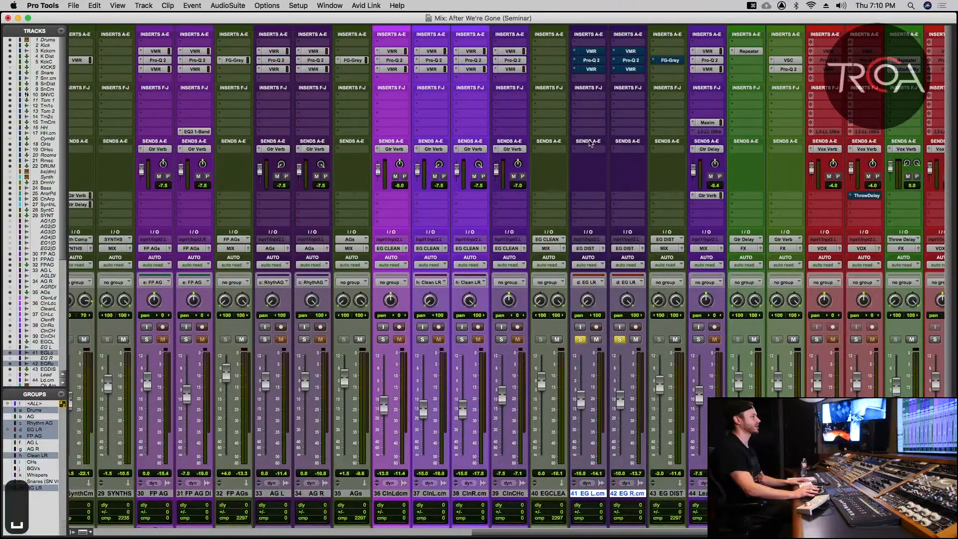
- Select the EG L and EG R clips at Lead 2, play them without processing, and return to the Mix window
{"action": "key", "text": "super+equal"}
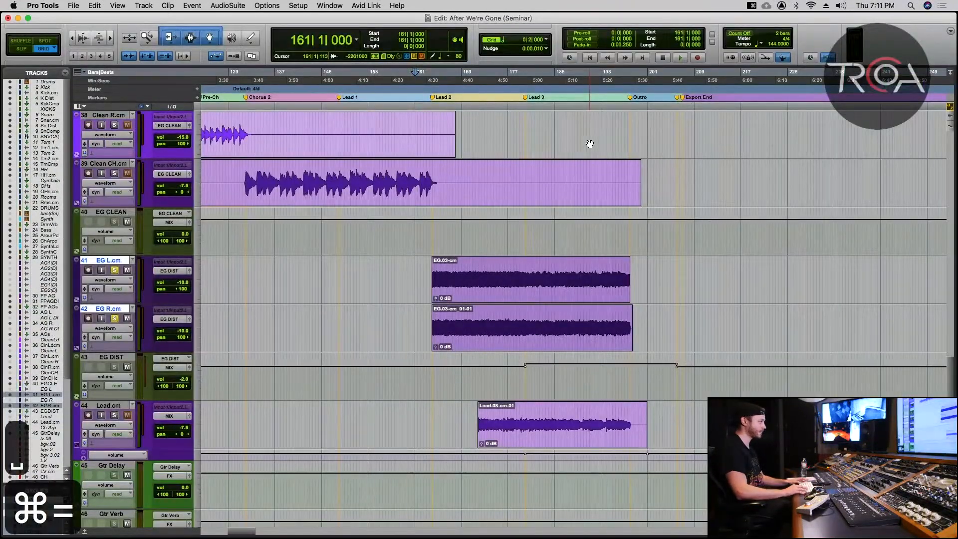
{"action": "left_click", "coordinate": [474, 293]}
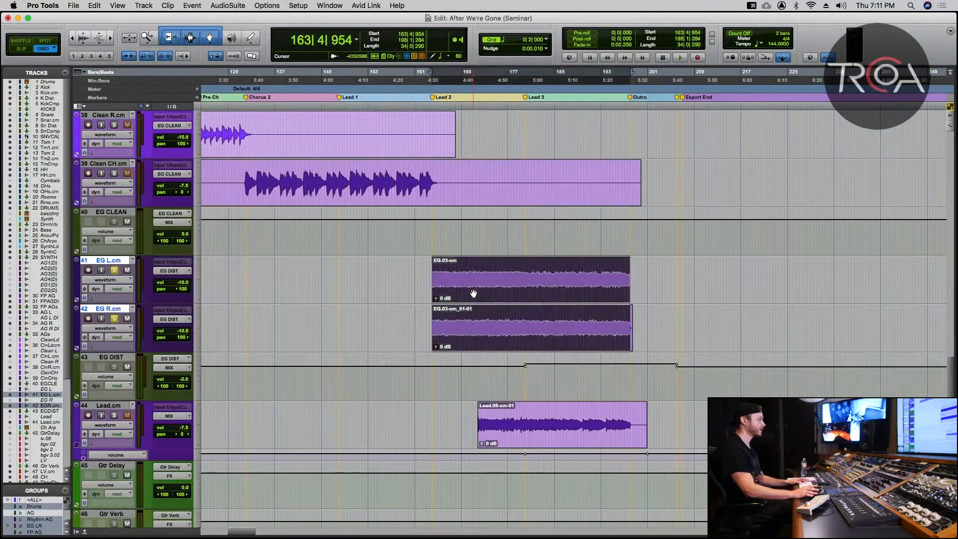
{"action": "key", "text": "space"}
{"action": "key", "text": "super+equal"}
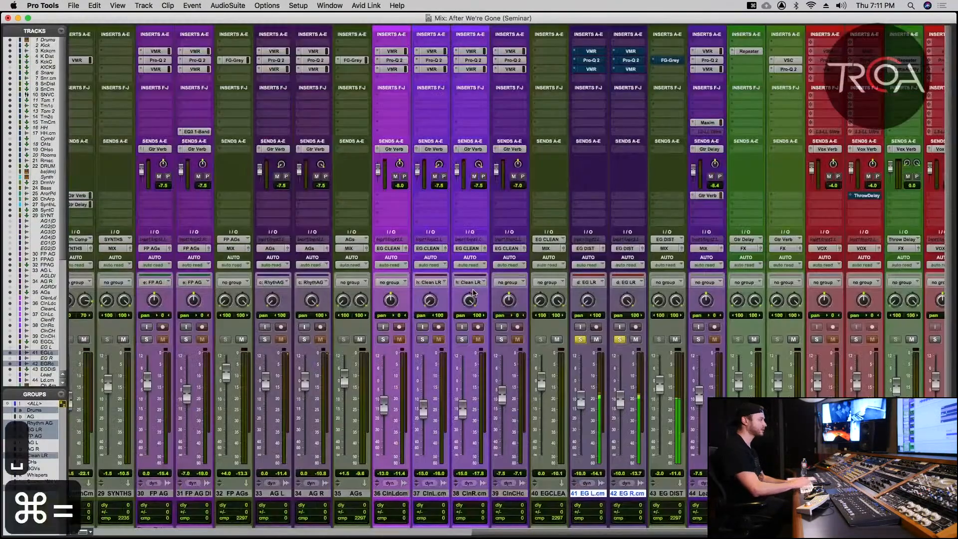
- Compare the first VMR insert (London and FG-76) on EG L and EG R bypassed and active, leaving it active
{"action": "left_click", "coordinate": [600, 51]}
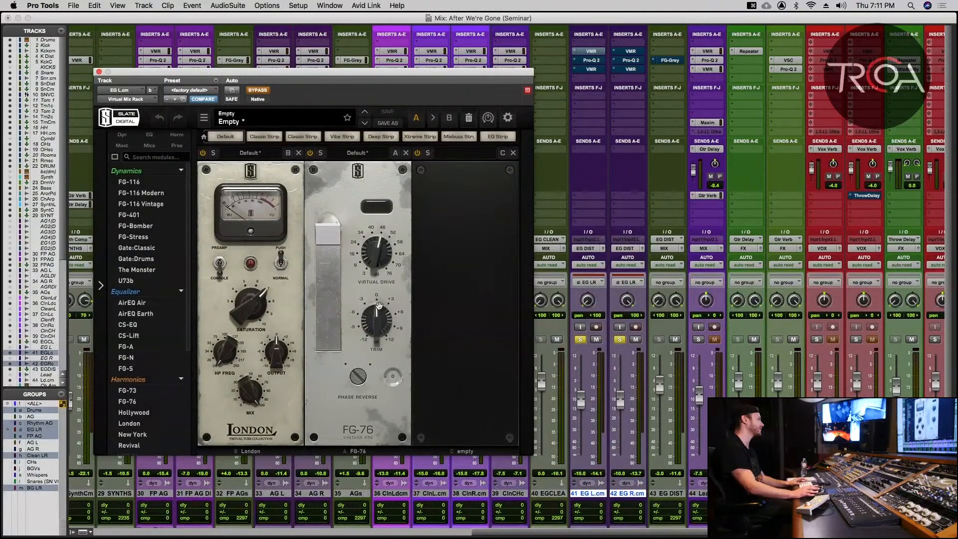
{"action": "left_click", "coordinate": [252, 92]}
{"action": "left_click", "coordinate": [256, 91]}
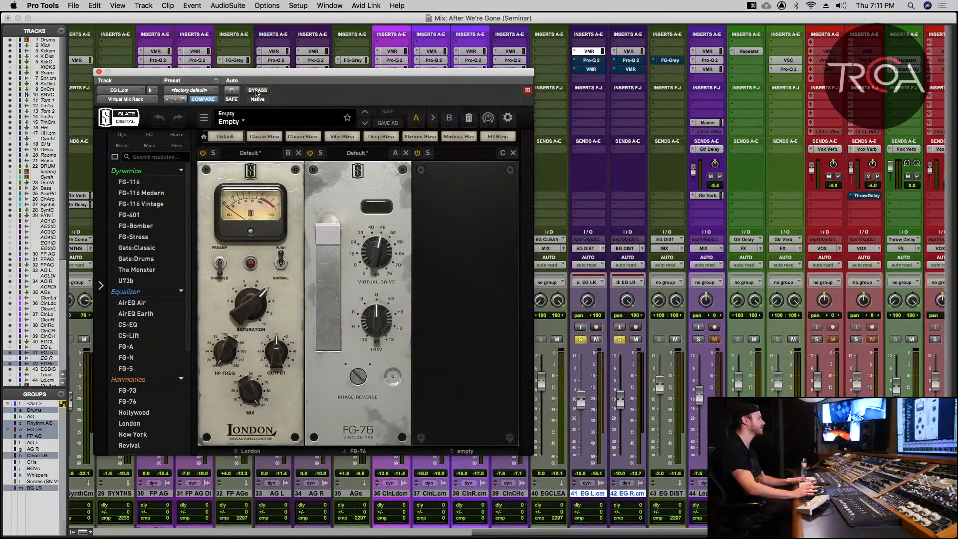
{"action": "left_click", "coordinate": [256, 92]}
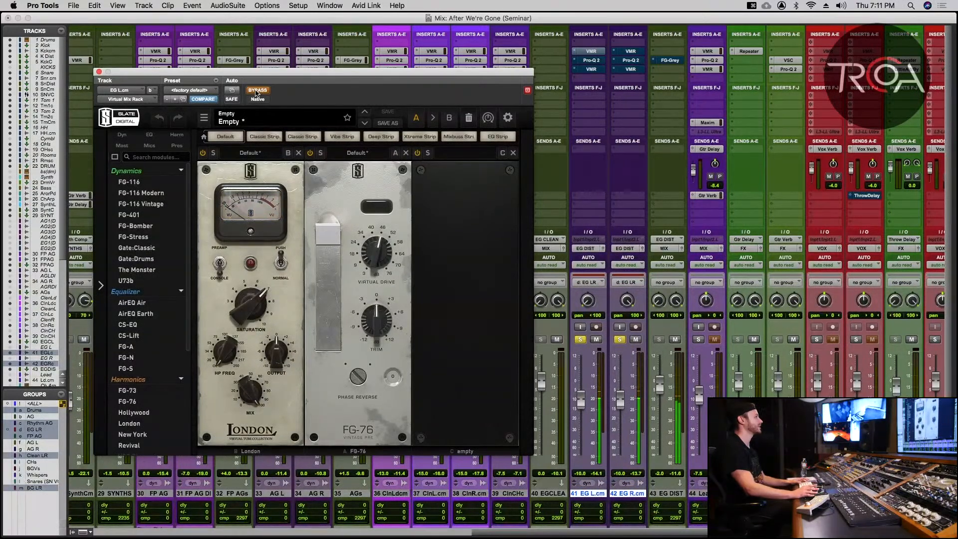
{"action": "left_click", "coordinate": [256, 91]}
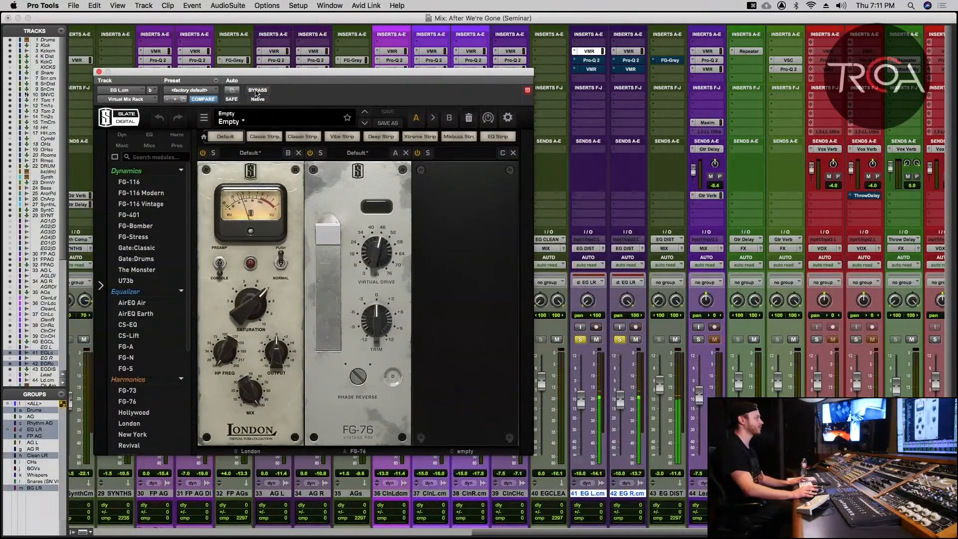
{"action": "left_click", "coordinate": [256, 92]}
{"action": "left_click", "coordinate": [256, 91]}
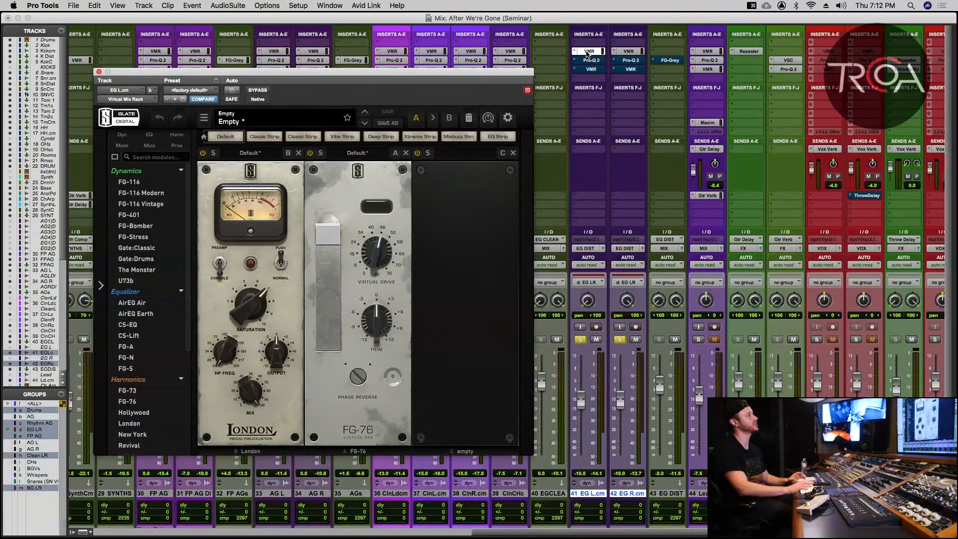
{"action": "left_click", "coordinate": [100, 73]}
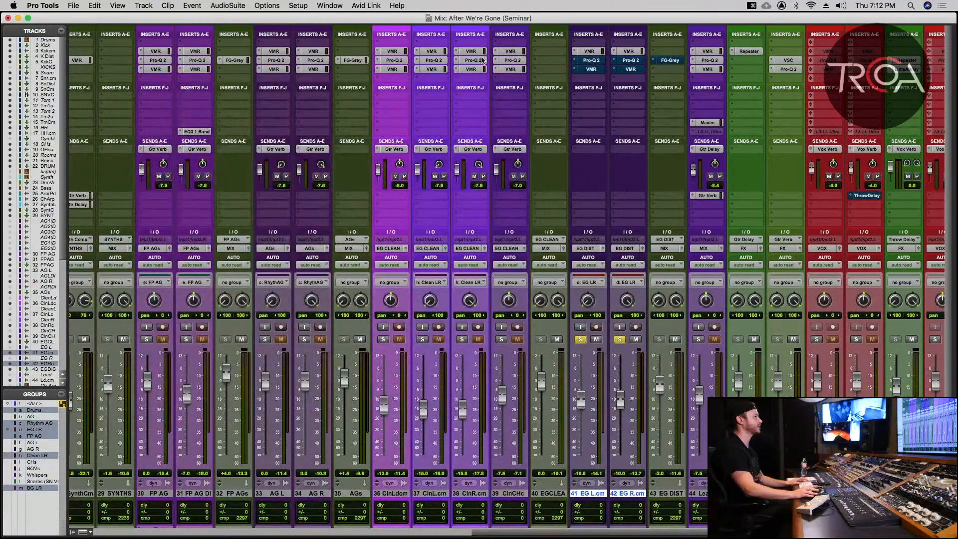
{"action": "left_click", "coordinate": [593, 51]}
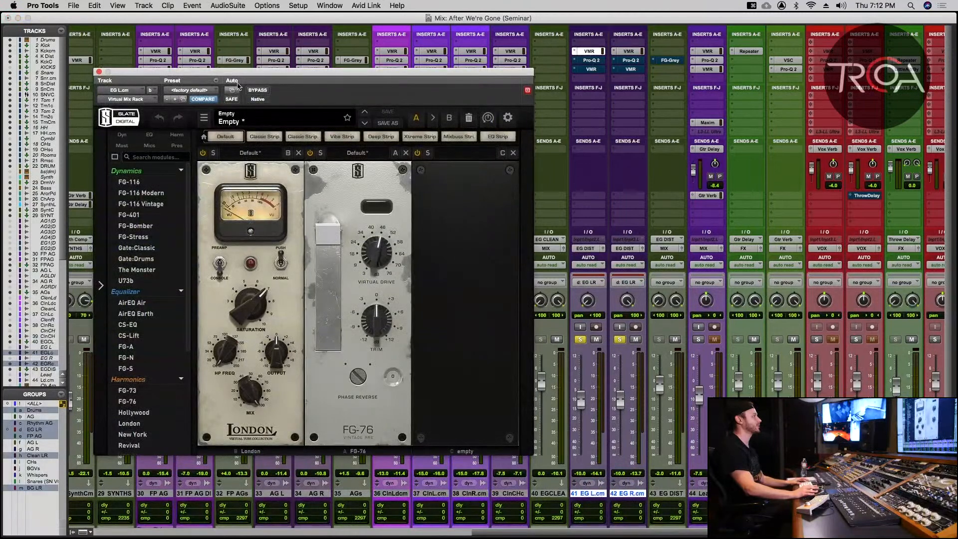
- Play the distorted guitars, compare their Pro-Q 2 equalizer bypassed and active, leave it active, and close the plug-in
{"action": "left_click", "coordinate": [601, 60]}
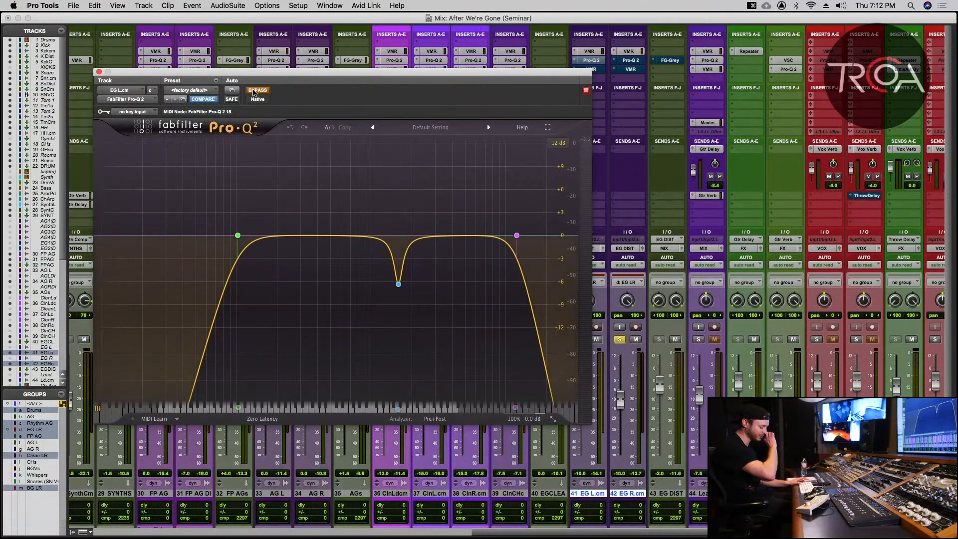
{"action": "key", "text": "space"}
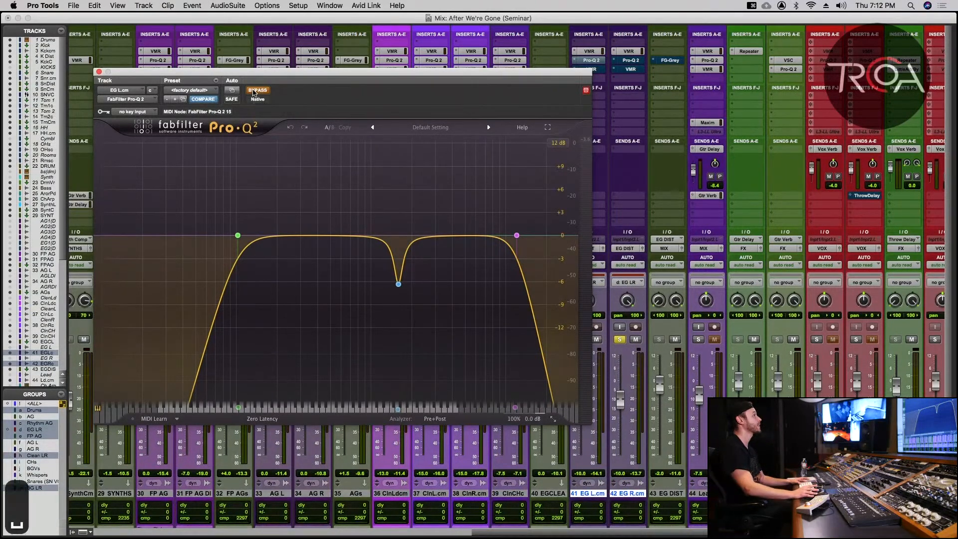
{"action": "left_click", "coordinate": [253, 92]}
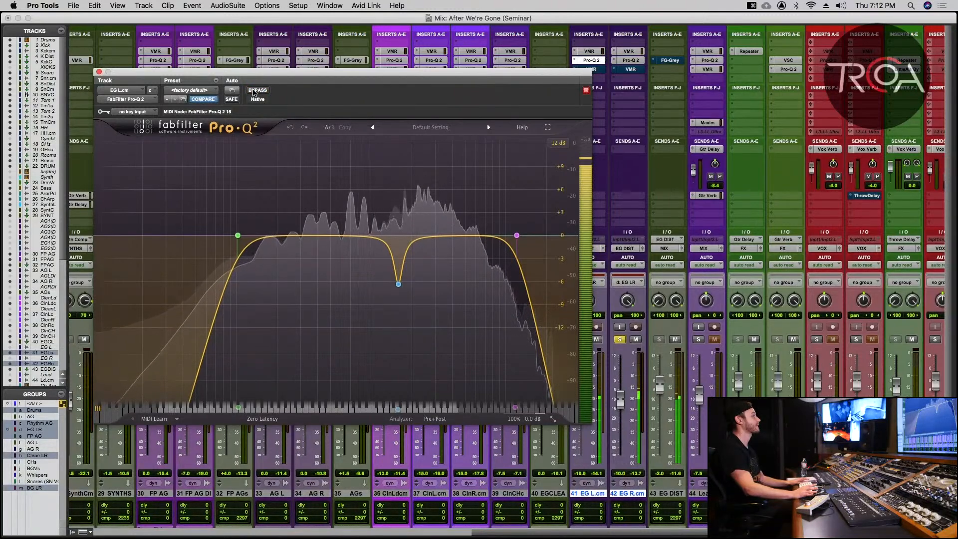
{"action": "left_click", "coordinate": [253, 92]}
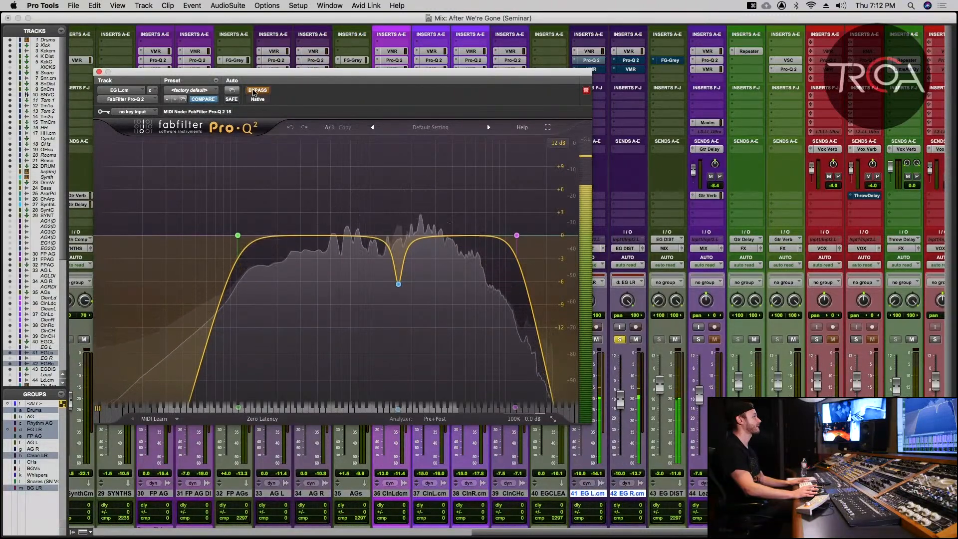
{"action": "left_click", "coordinate": [253, 91]}
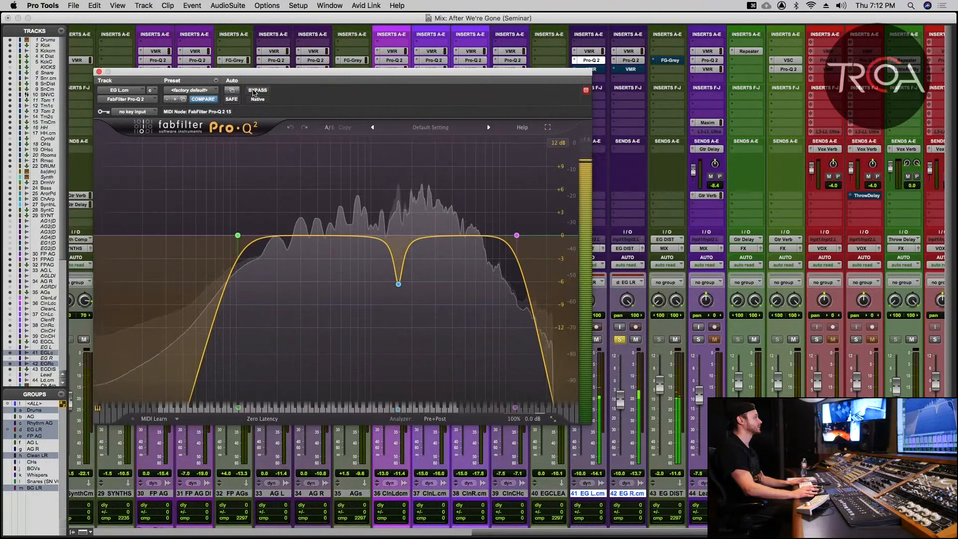
{"action": "left_click", "coordinate": [98, 71]}
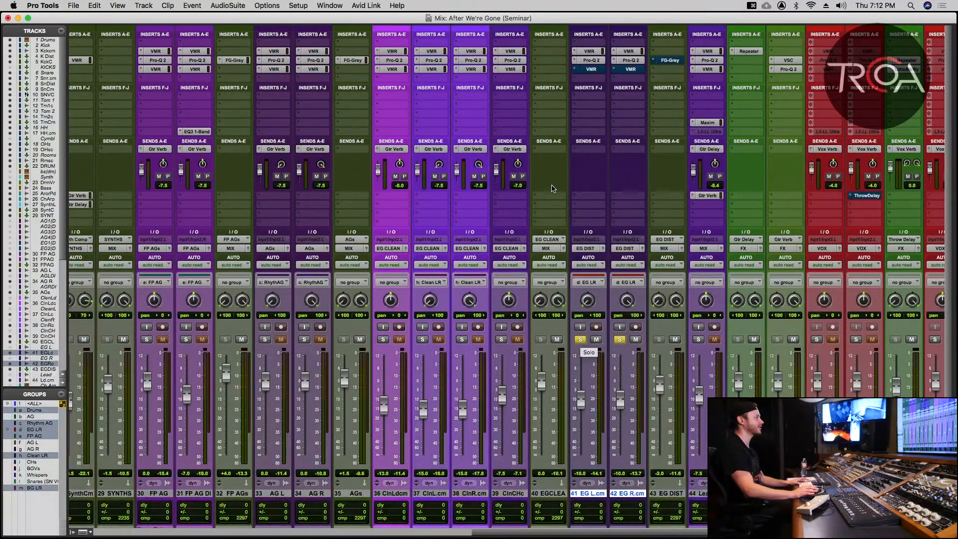
- Open the second VMR insert on EG L and examine its FG-401 compressor, FG-S equalizer and Trimmer settings
{"action": "left_click", "coordinate": [600, 71]}
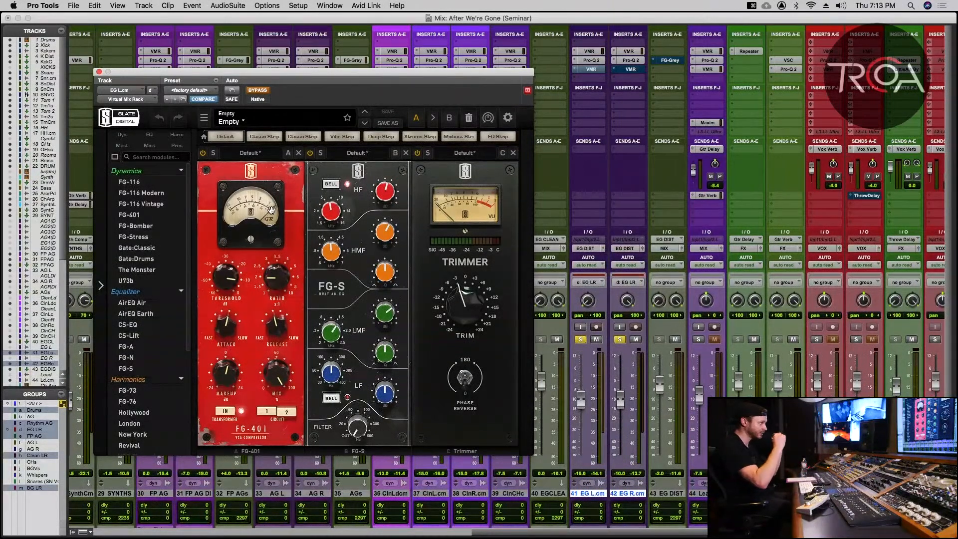
{"action": "key", "text": "super+equal"}
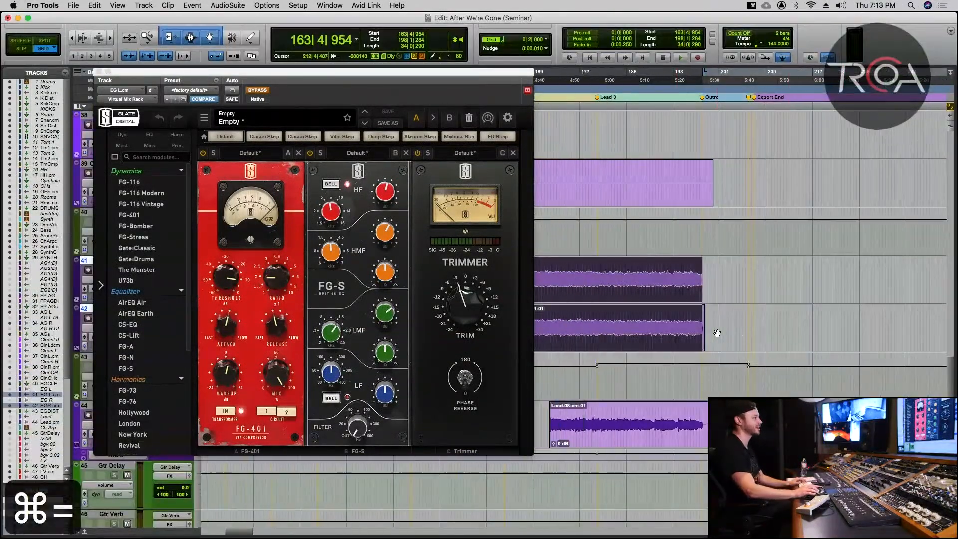
{"action": "scroll", "coordinate": [718, 334], "scroll_direction": "left", "scroll_amount": 3}
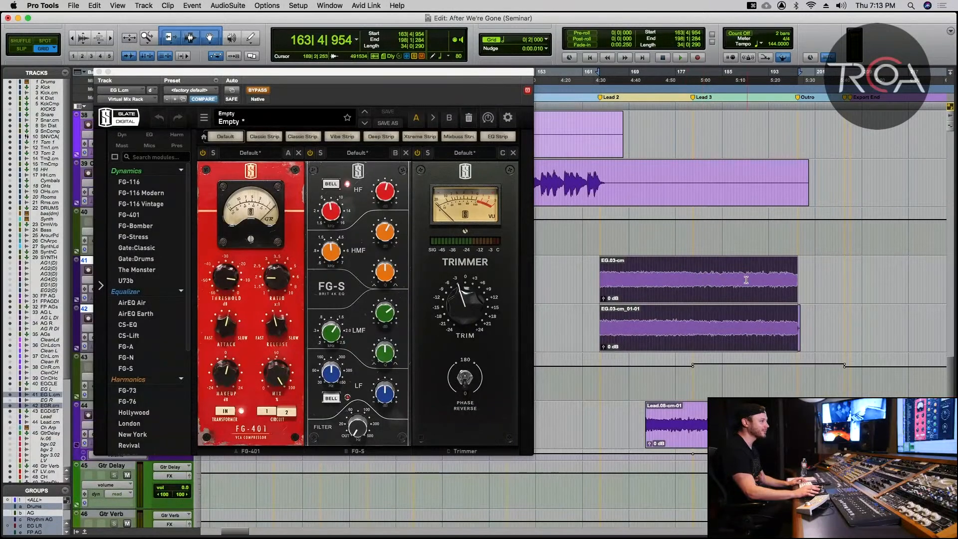
{"action": "key", "text": "super+equal"}
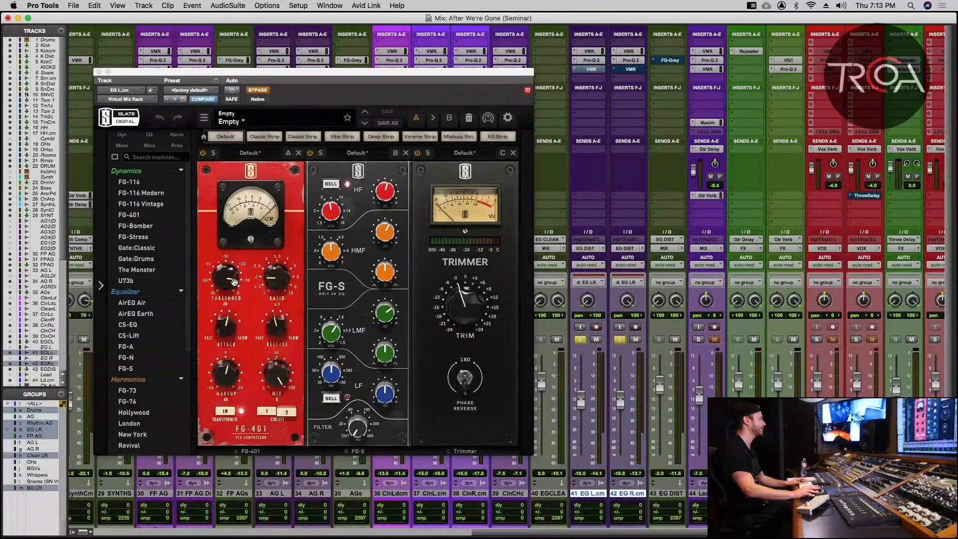
{"action": "key", "text": "space"}
{"action": "left_click", "coordinate": [333, 253]}
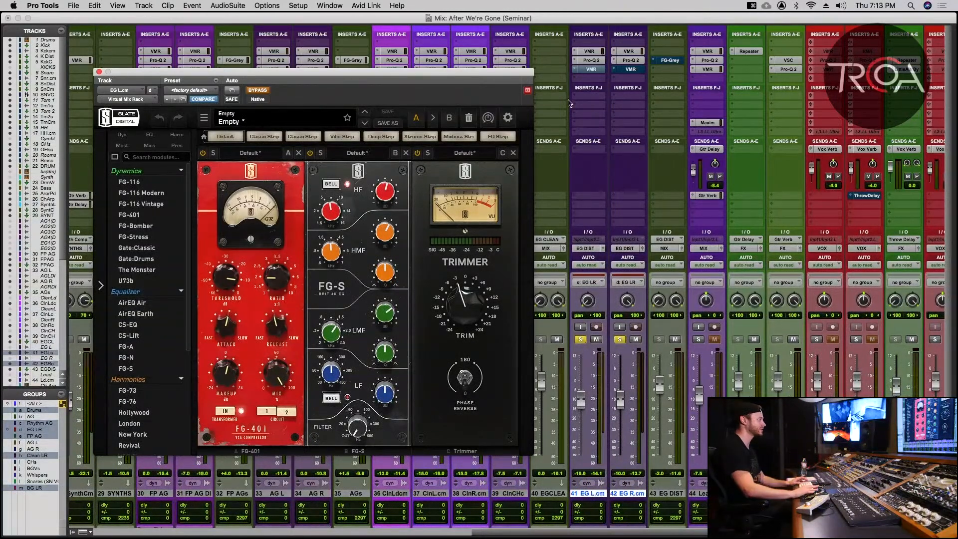
{"action": "mouse_move", "coordinate": [333, 213]}
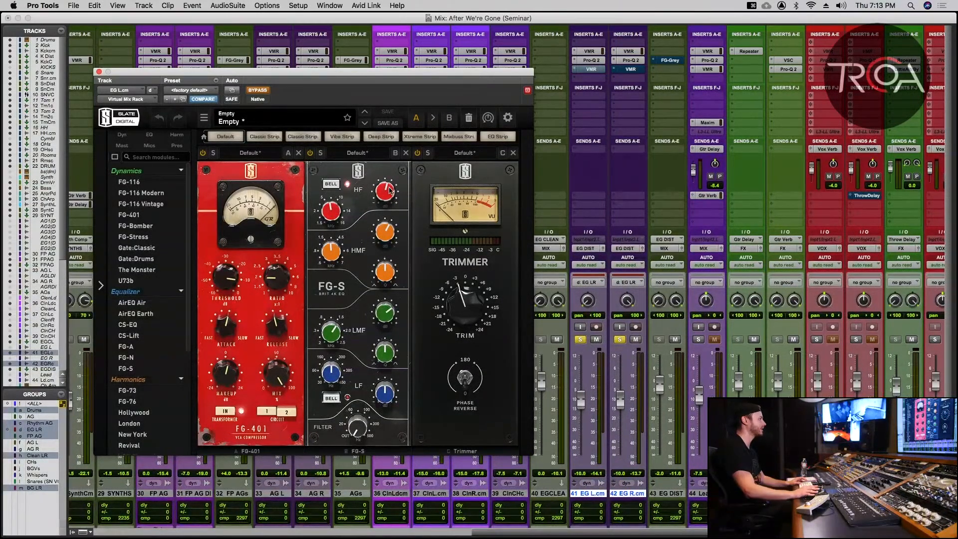
{"action": "mouse_move", "coordinate": [337, 336]}
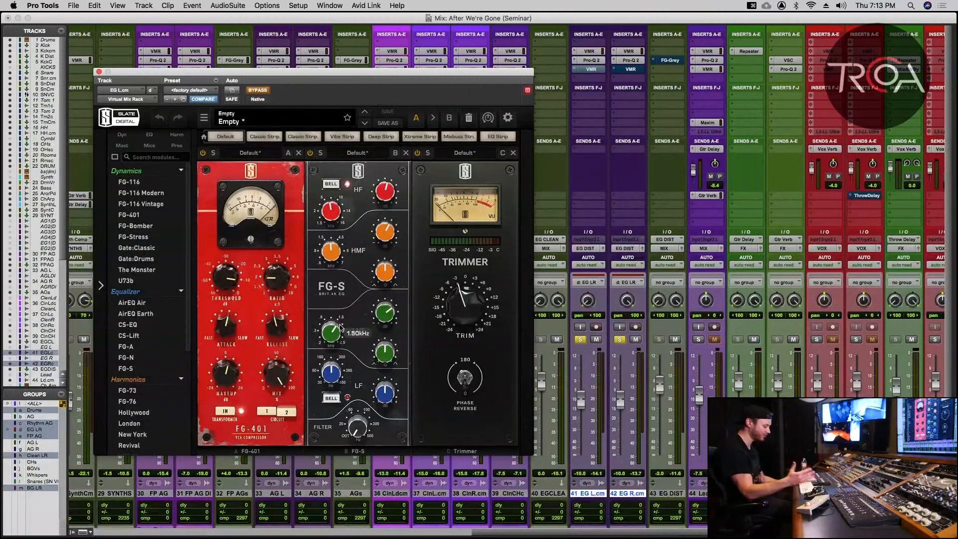
{"action": "mouse_move", "coordinate": [383, 322]}
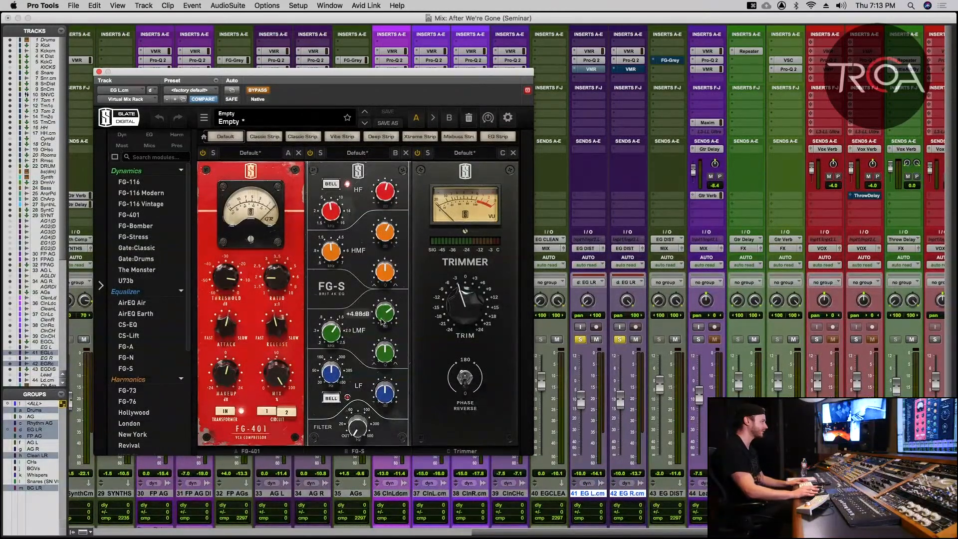
- Activate the second VMR insert on EG L and EG R and play them, auditioning its FG-401, FG-S and Trimmer modules
{"action": "left_click", "coordinate": [258, 90]}
{"action": "key", "text": "space"}
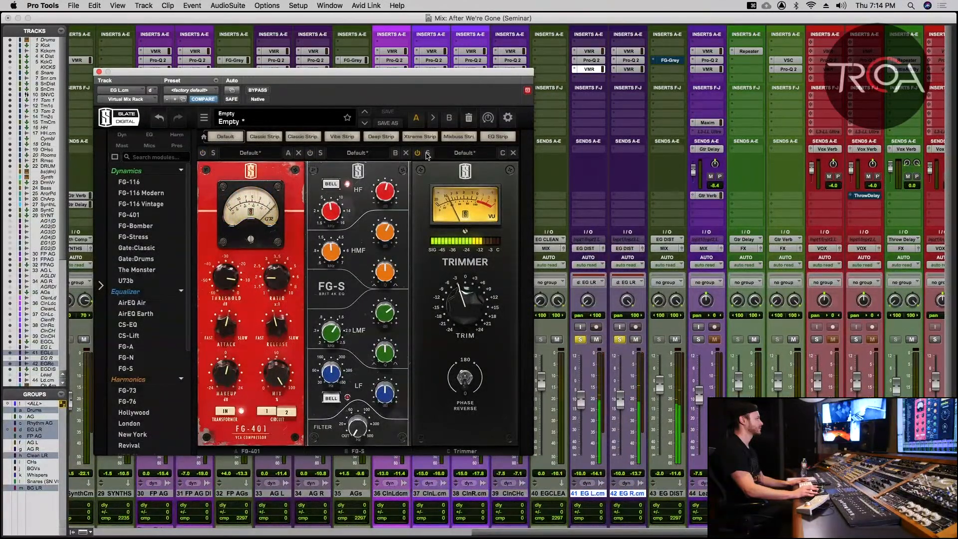
{"action": "left_click", "coordinate": [204, 153]}
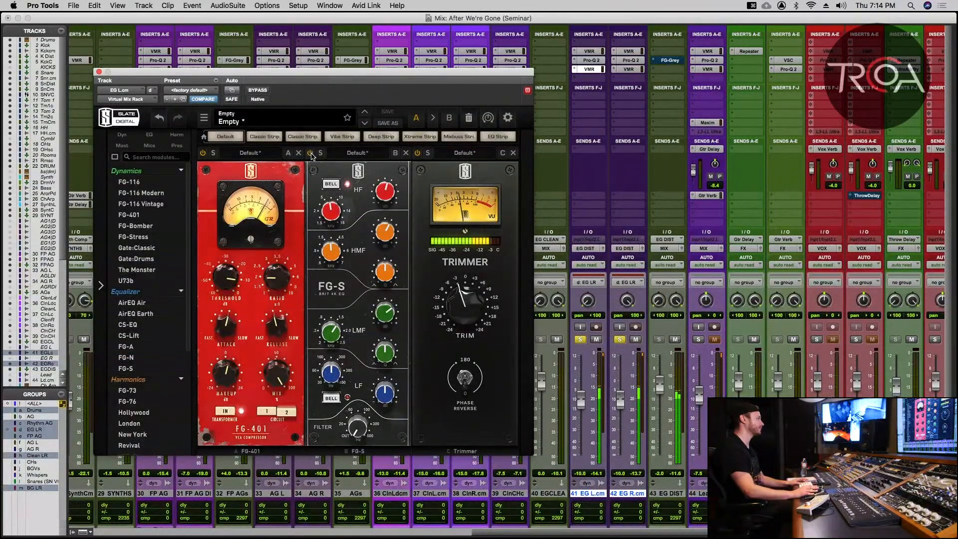
{"action": "key", "text": "space"}
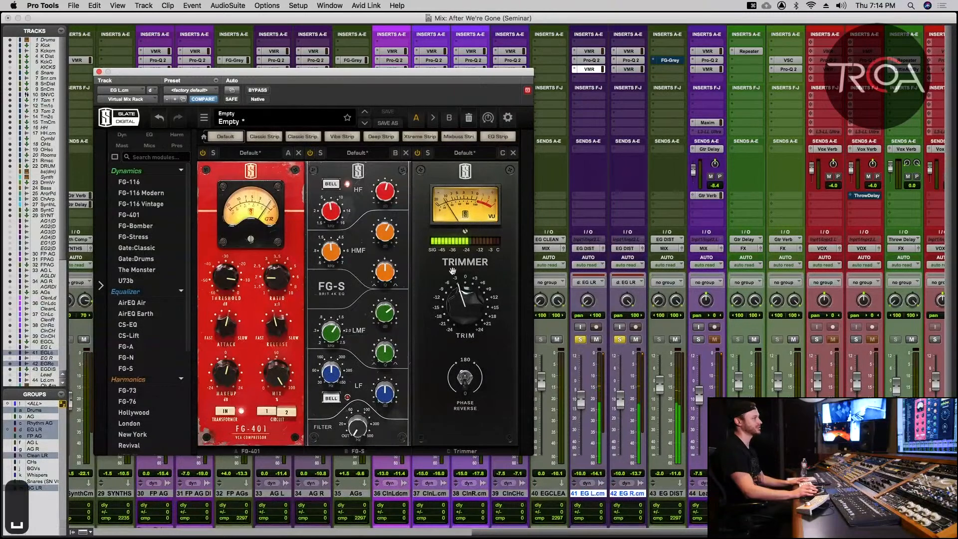
{"action": "key", "text": "space"}
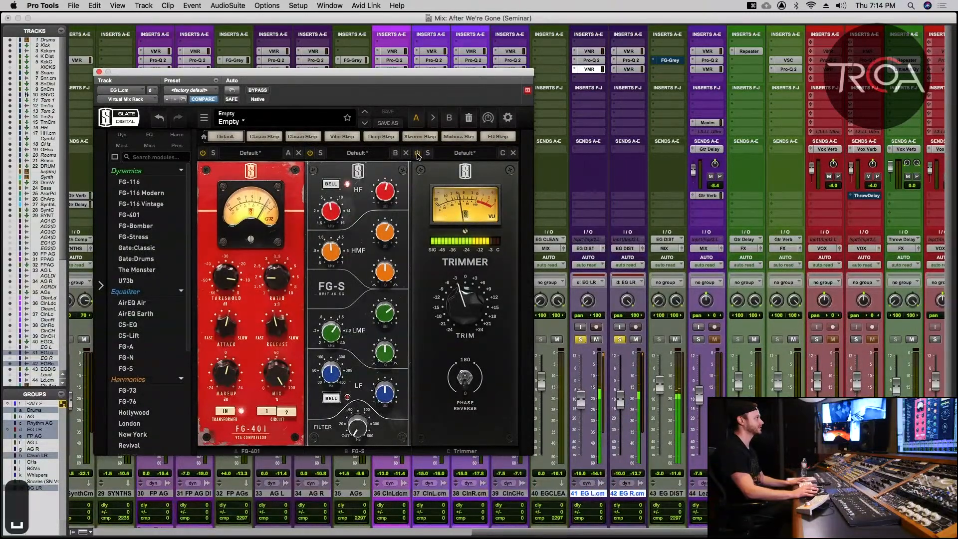
- Compare the whole second VMR insert bypassed and active during playback, leave it active, and close the plug-in
{"action": "left_click", "coordinate": [258, 89]}
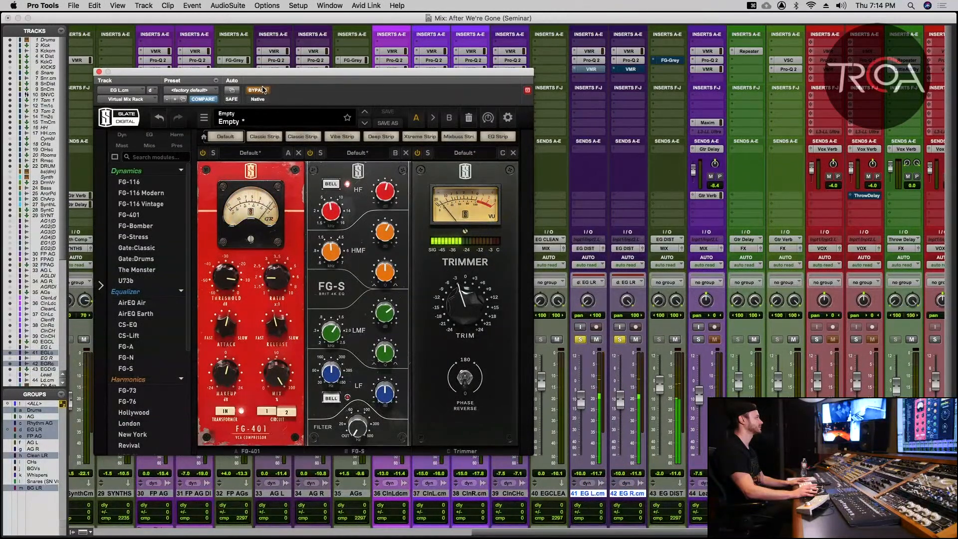
{"action": "left_click", "coordinate": [263, 89]}
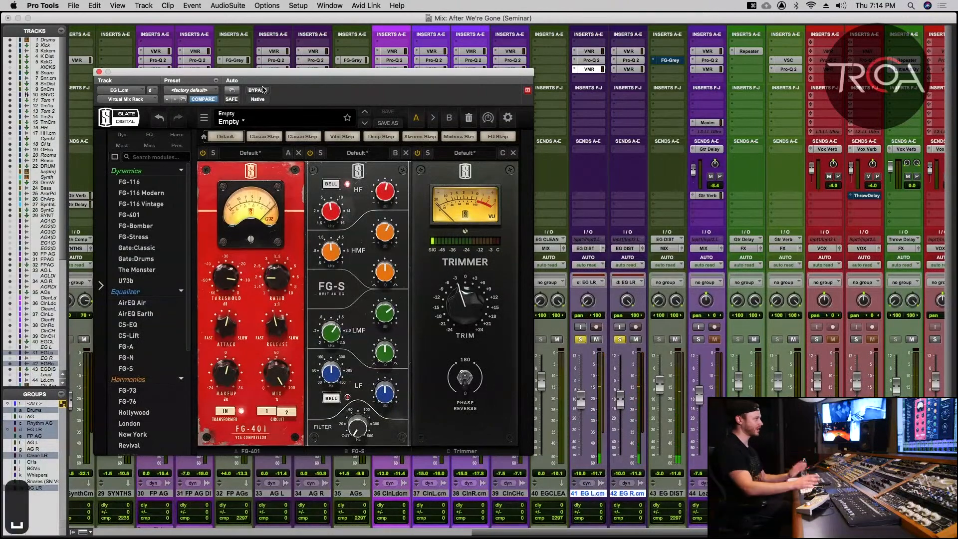
{"action": "left_click", "coordinate": [262, 90]}
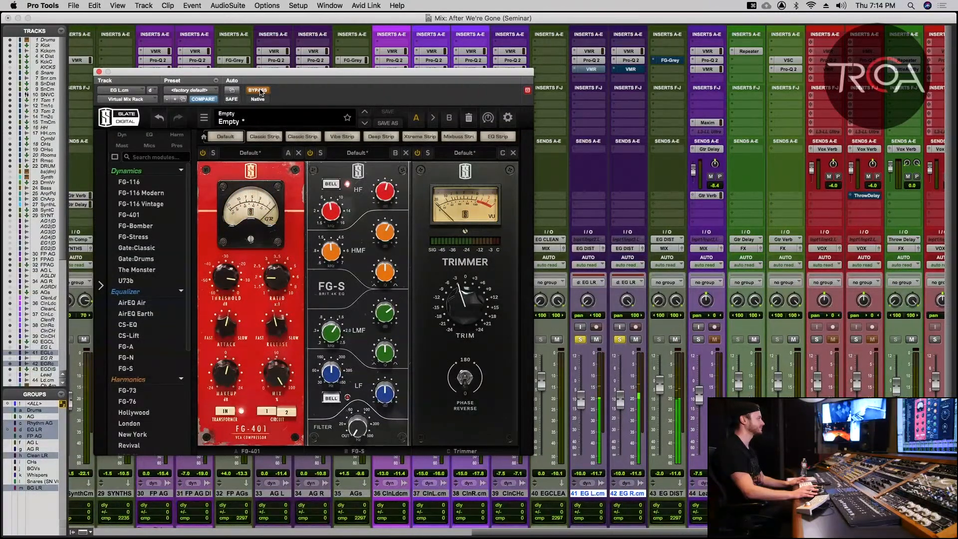
{"action": "left_click", "coordinate": [260, 90]}
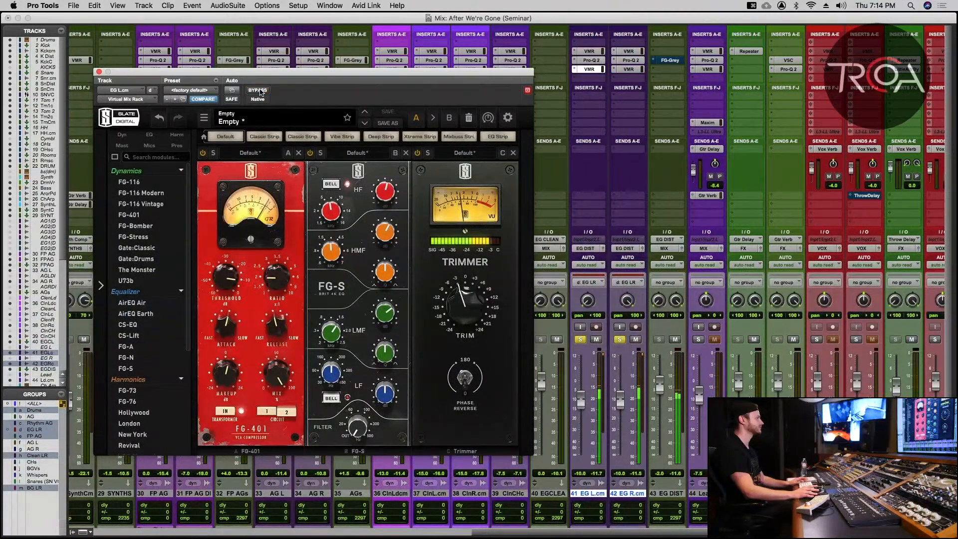
{"action": "left_click", "coordinate": [99, 71]}
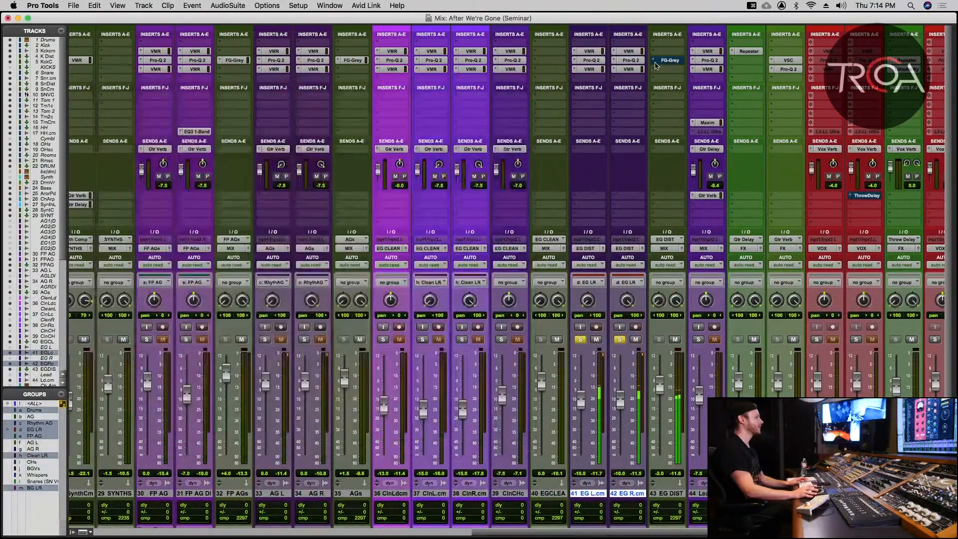
- Activate the FG-Grey compressor on EG DIST, unsolo EG L and EG R, and close the plug-in
{"action": "left_click", "coordinate": [669, 61]}
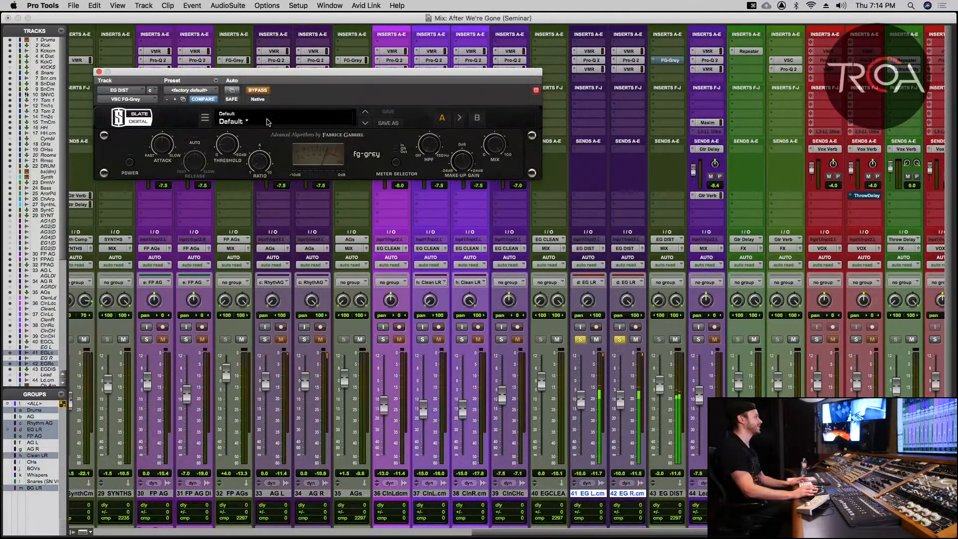
{"action": "left_click", "coordinate": [257, 91]}
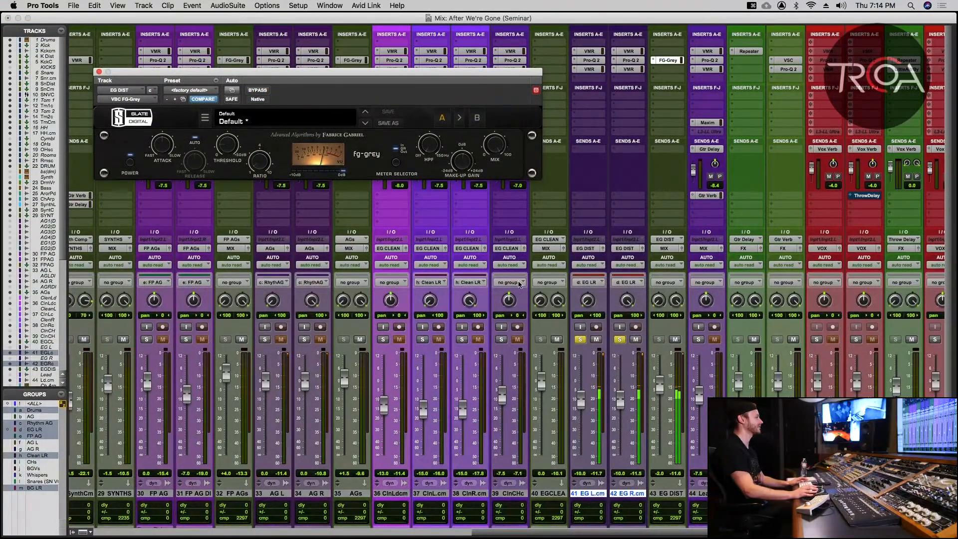
{"action": "left_click", "coordinate": [618, 341]}
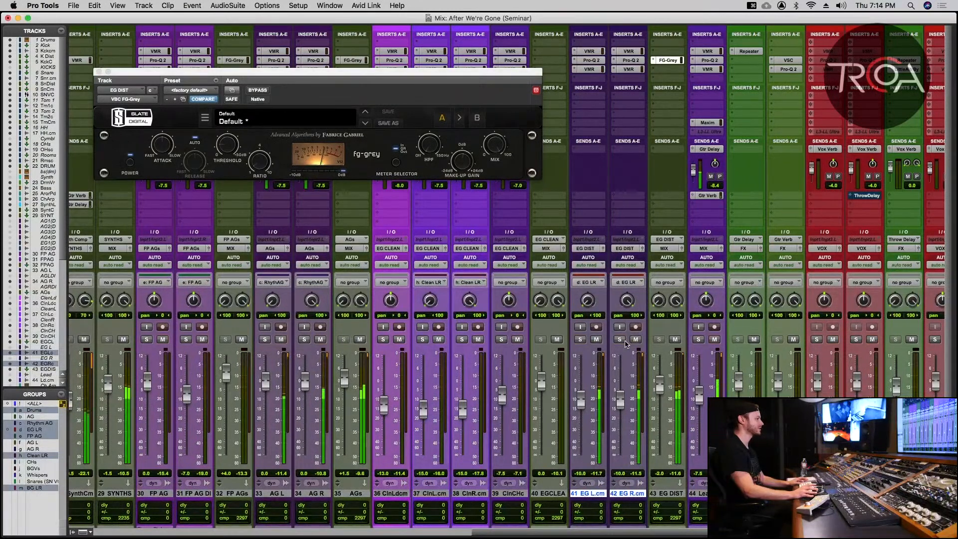
{"action": "left_click", "coordinate": [101, 71]}
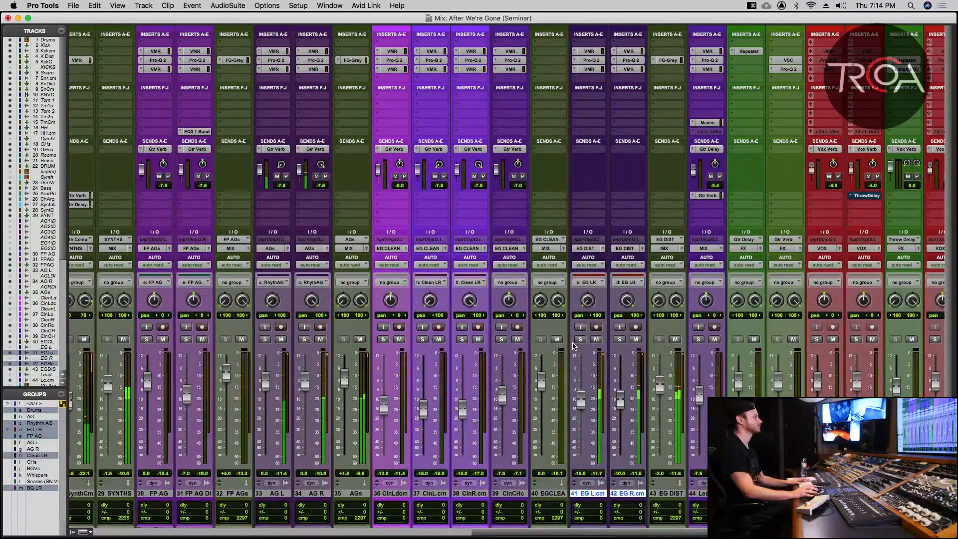
- Compare the full mix with EG L and EG R muted and unmuted, and briefly check them soloed
{"action": "left_click", "coordinate": [594, 342]}
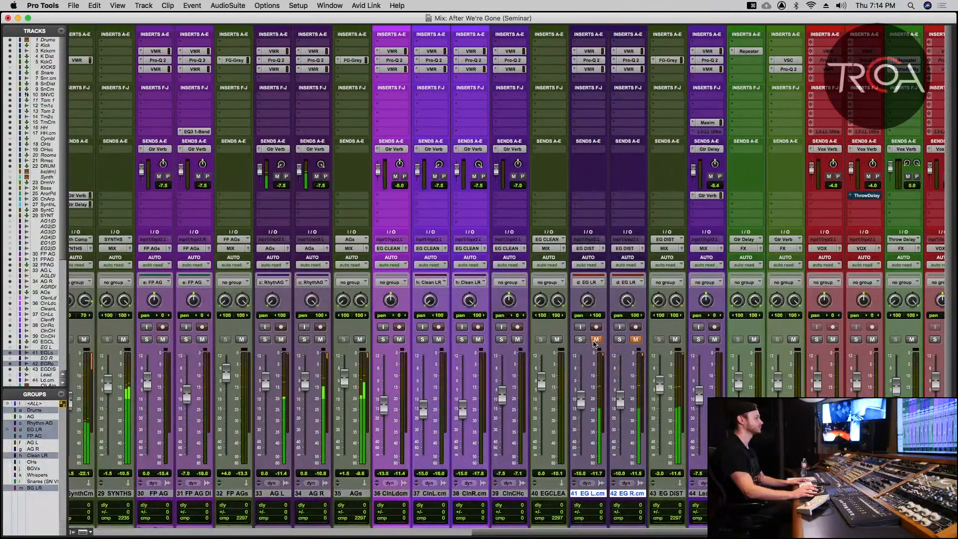
{"action": "left_click", "coordinate": [594, 342]}
{"action": "left_click", "coordinate": [582, 341]}
{"action": "left_click", "coordinate": [582, 340]}
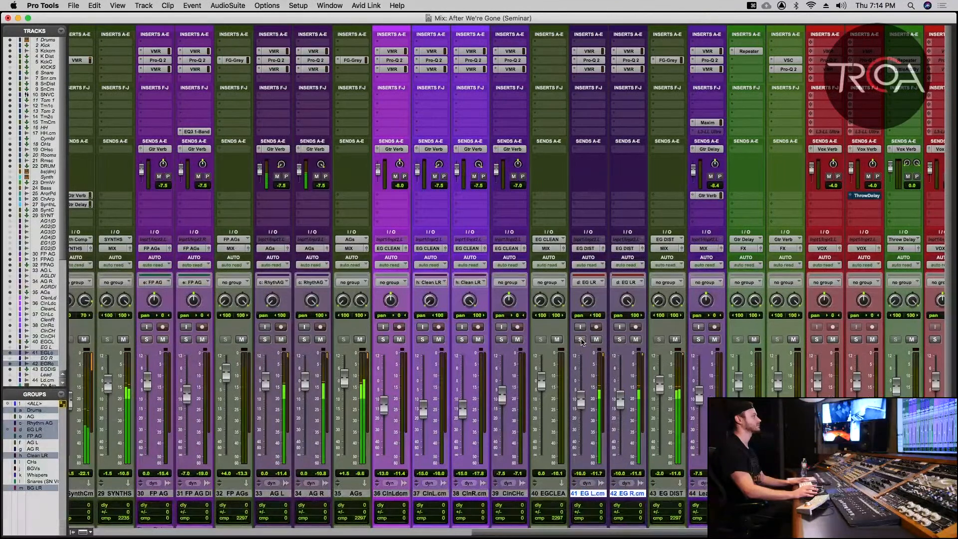
- Play EG L and EG R soloed from the start of Lead 3, and unsolo them to hear the full mix
{"action": "key", "text": "super+equal"}
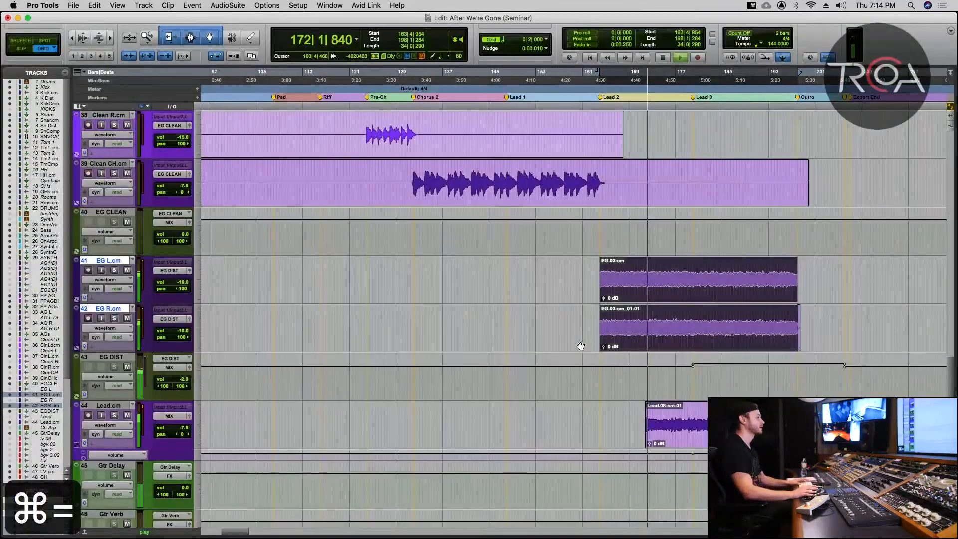
{"action": "key", "text": "space"}
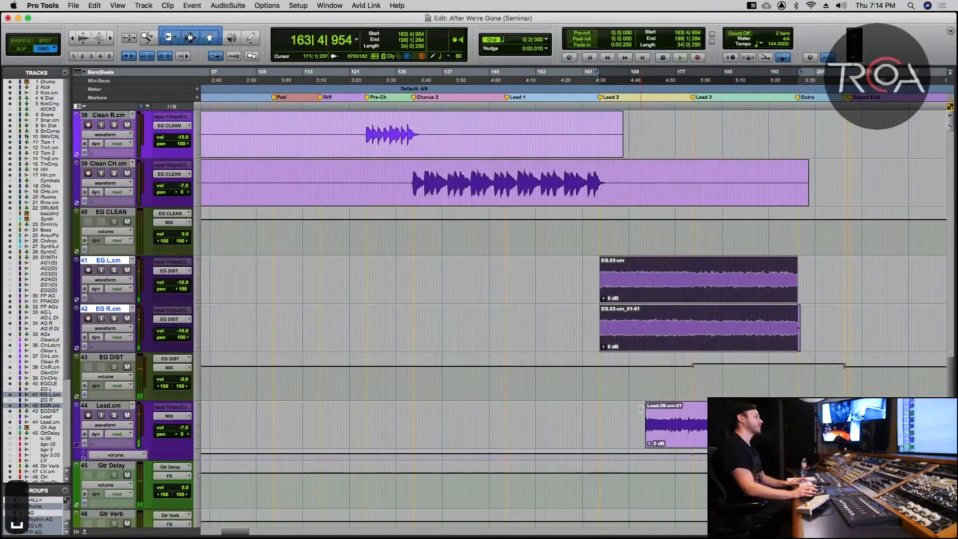
{"action": "left_click", "coordinate": [641, 409]}
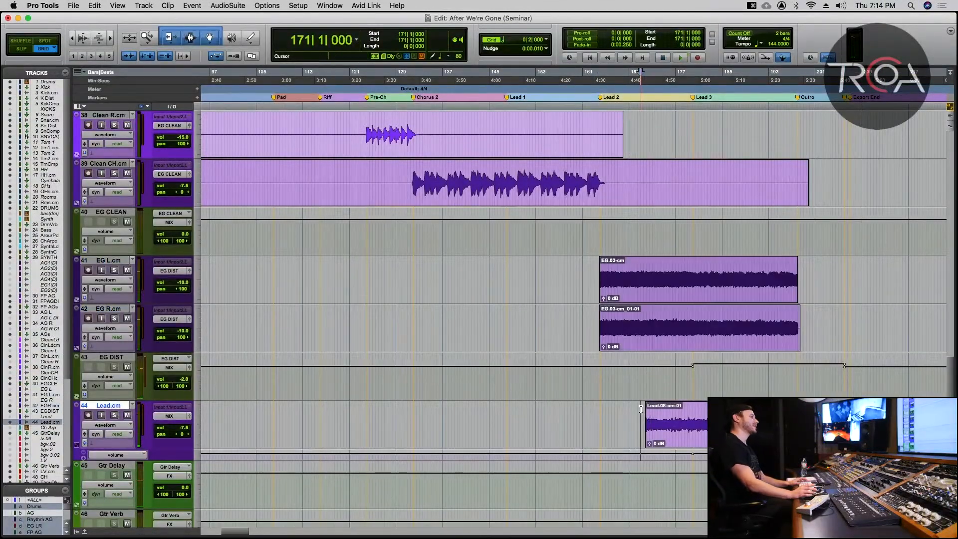
{"action": "left_click", "coordinate": [692, 272]}
{"action": "left_click", "coordinate": [114, 270]}
{"action": "key", "text": "space"}
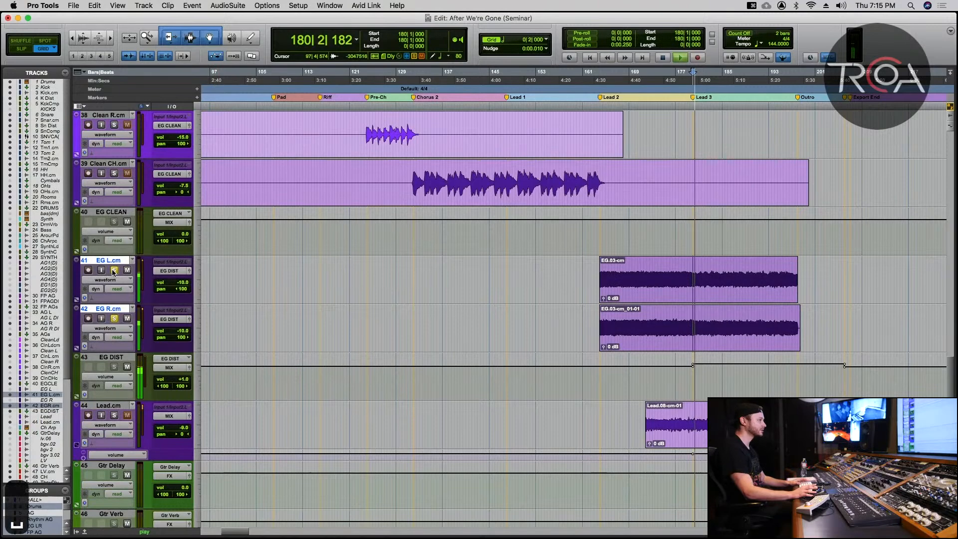
{"action": "key", "text": "super+equal"}
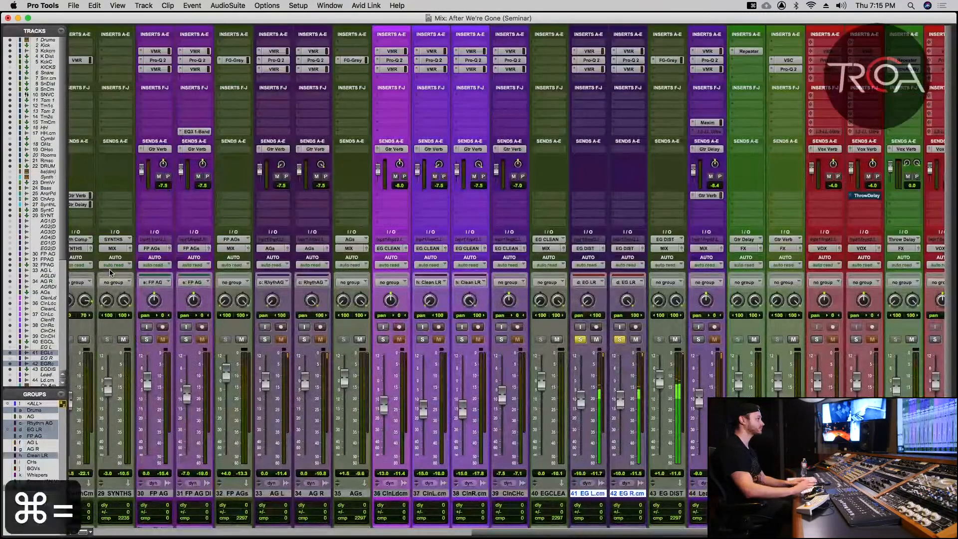
{"action": "left_click", "coordinate": [581, 340]}
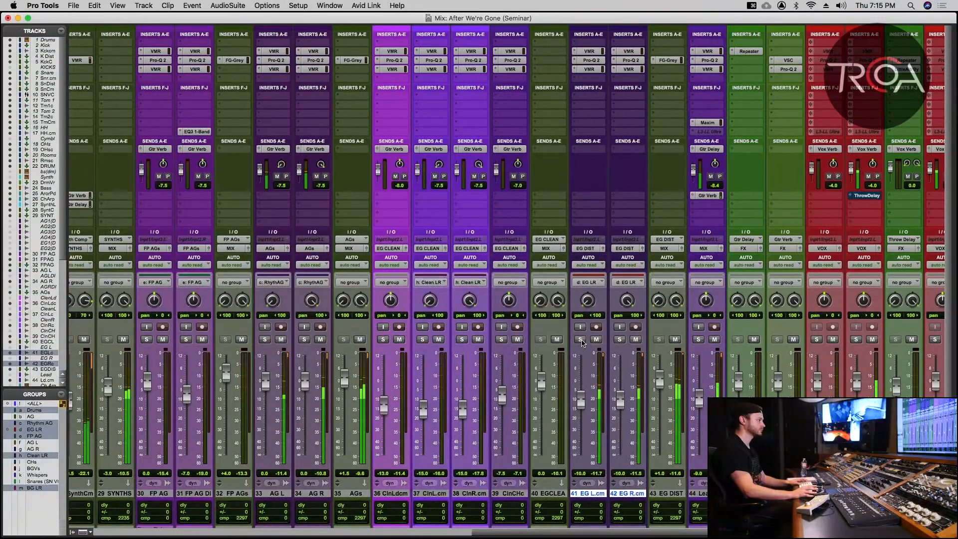
- Select the Lead clip, play the Lead track soloed, and stop playback with its channel in view in the Mix window
{"action": "key", "text": "super+equal"}
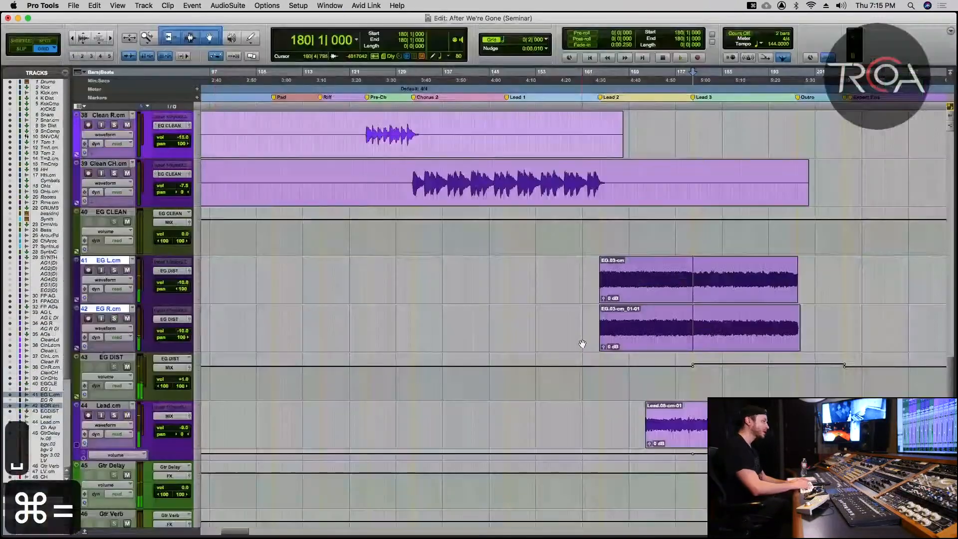
{"action": "double_click", "coordinate": [677, 427]}
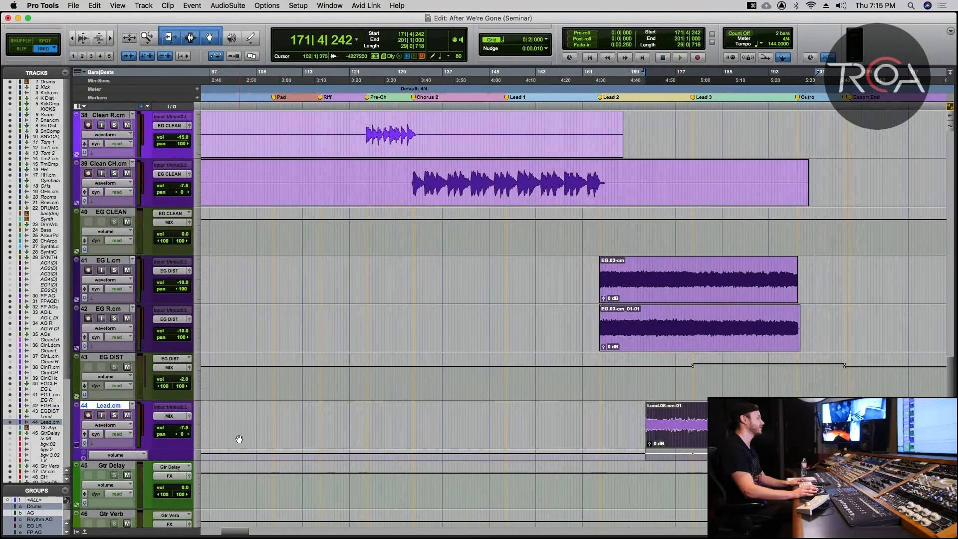
{"action": "left_click", "coordinate": [112, 418]}
{"action": "key", "text": "space"}
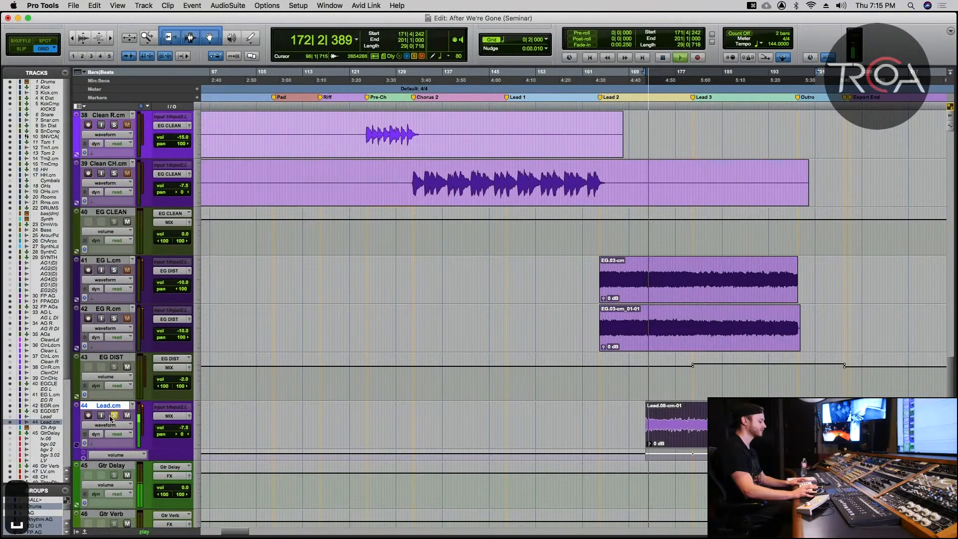
{"action": "key", "text": "super+equal"}
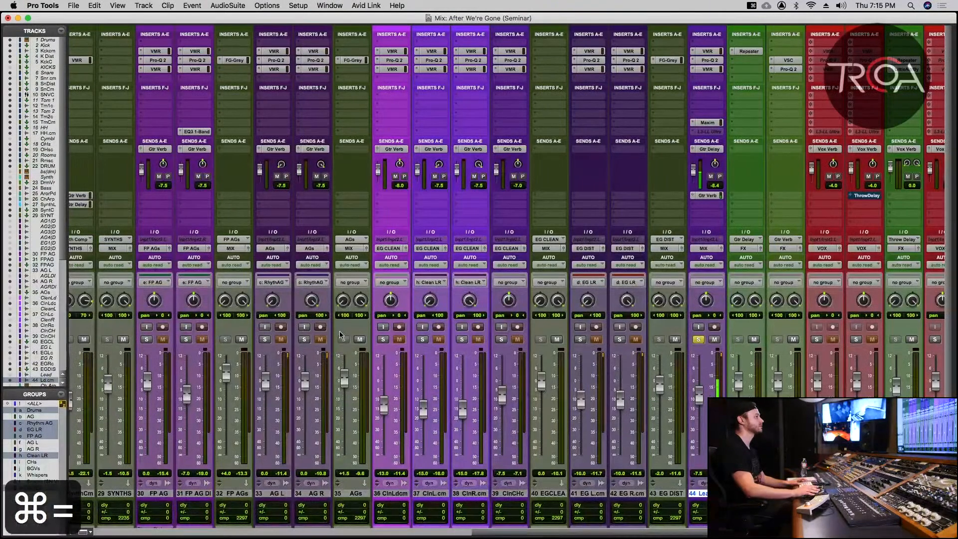
{"action": "scroll", "coordinate": [447, 266], "scroll_direction": "right", "scroll_amount": 5}
{"action": "scroll", "coordinate": [448, 265], "scroll_direction": "right", "scroll_amount": 5}
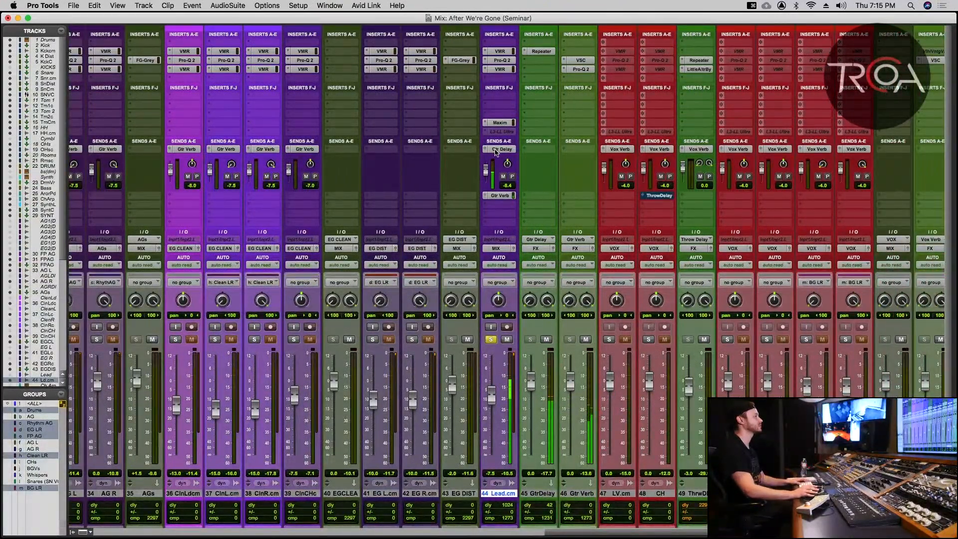
{"action": "key", "text": "space"}
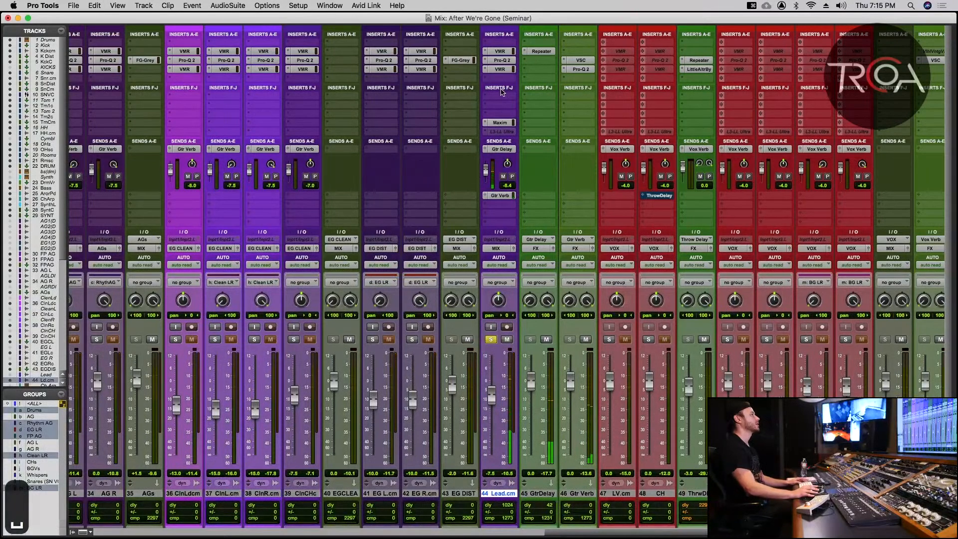
- Bypass Lead's Maxim, Pro-Q 2 and both VMR inserts, mute its Gtr Delay and Gtr Verb sends, and play the dry track
{"action": "left_click", "coordinate": [504, 122], "text": "super"}
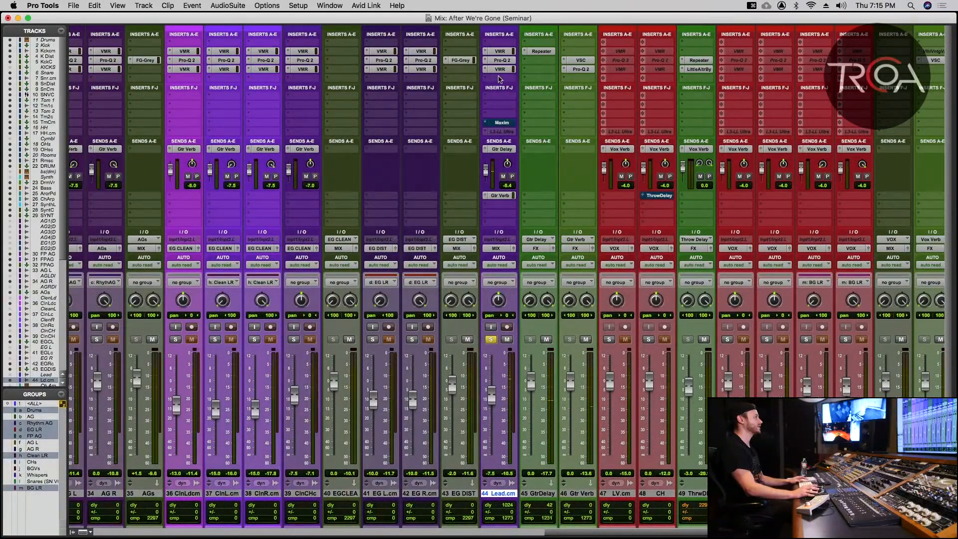
{"action": "left_click_drag", "start_coordinate": [499, 52], "coordinate": [501, 70]}
{"action": "left_click", "coordinate": [501, 150], "text": "super"}
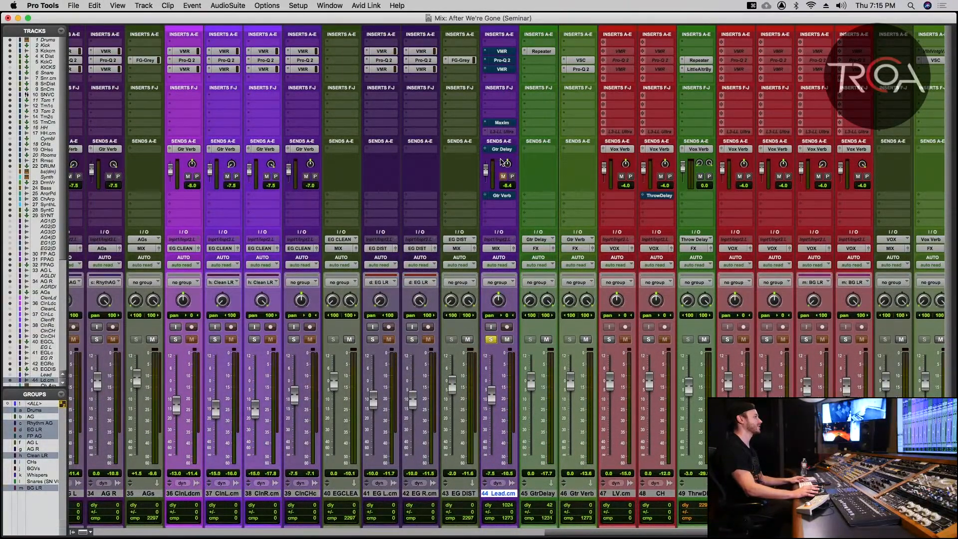
{"action": "key", "text": "space"}
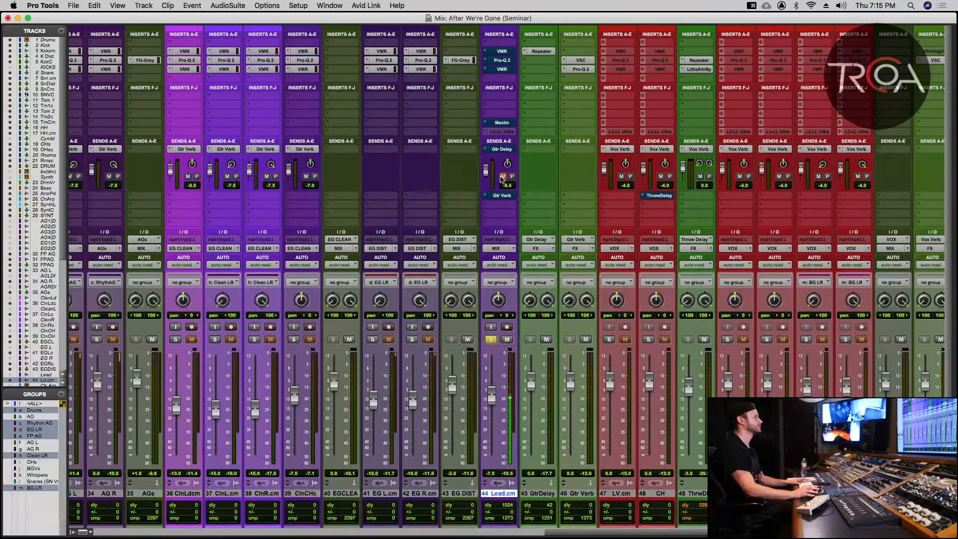
- Activate Lead's first Virtual Mix Rack with the London and FG-76 modules, comparing the sound with it bypassed and active
{"action": "left_click", "coordinate": [502, 51]}
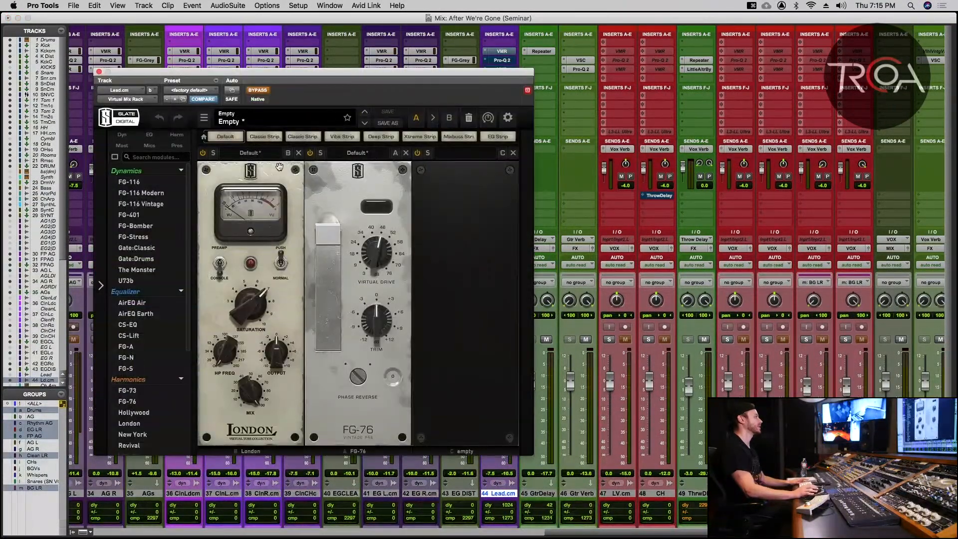
{"action": "left_click", "coordinate": [251, 92]}
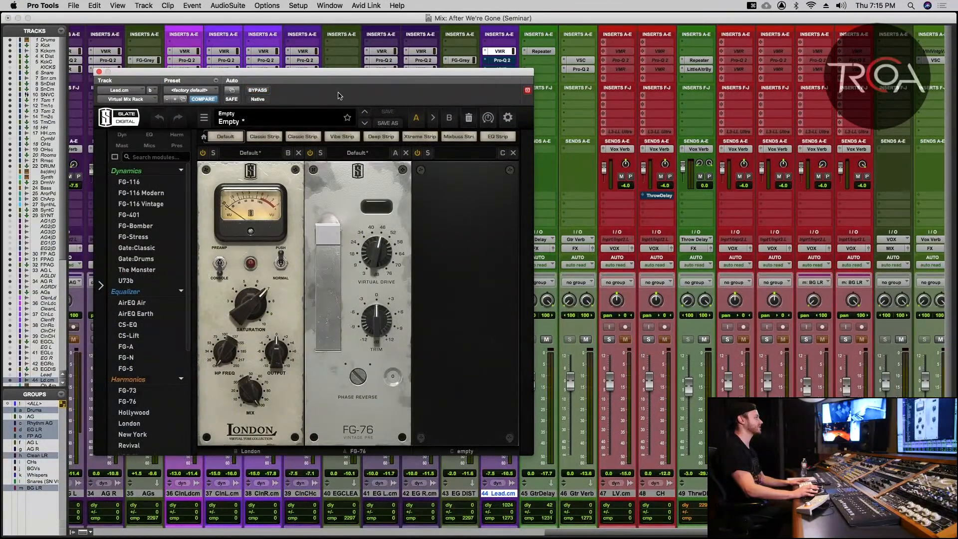
{"action": "left_click", "coordinate": [268, 93]}
{"action": "left_click", "coordinate": [268, 92]}
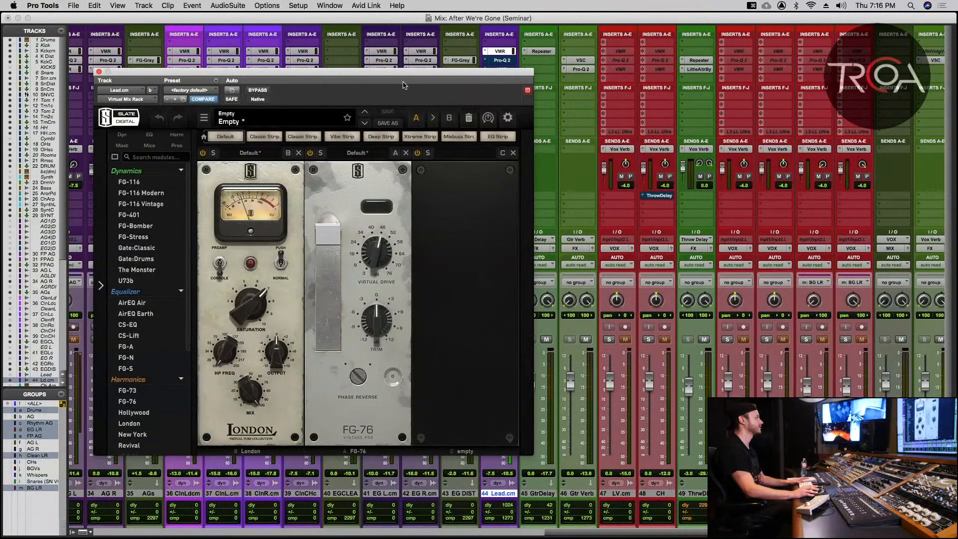
- Activate the Pro-Q 2 equalizer on Lead and close the plug-in
{"action": "left_click", "coordinate": [503, 60]}
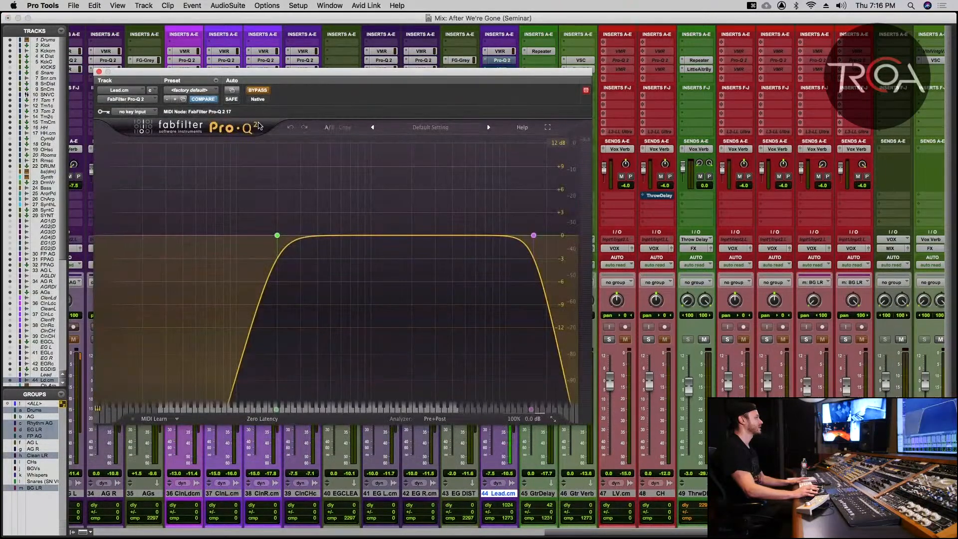
{"action": "left_click", "coordinate": [256, 94]}
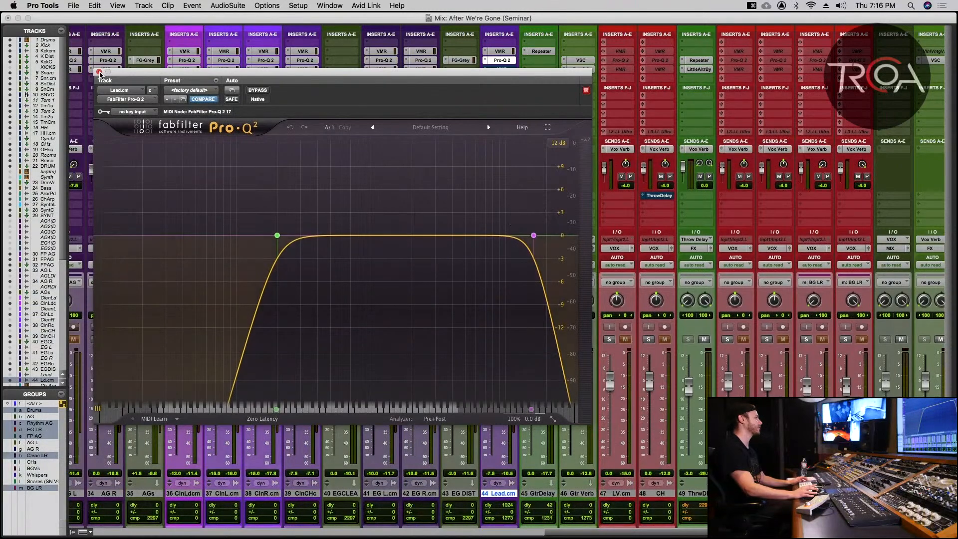
{"action": "left_click", "coordinate": [99, 72]}
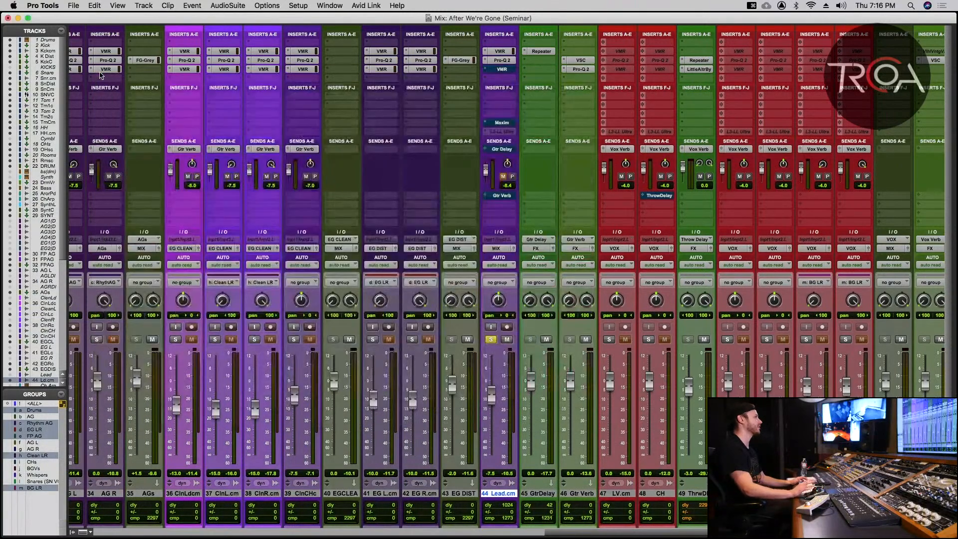
- Activate Lead's second Virtual Mix Rack with FG-401 and FG-S, compare it bypassed and active during playback, and close it
{"action": "left_click", "coordinate": [509, 71]}
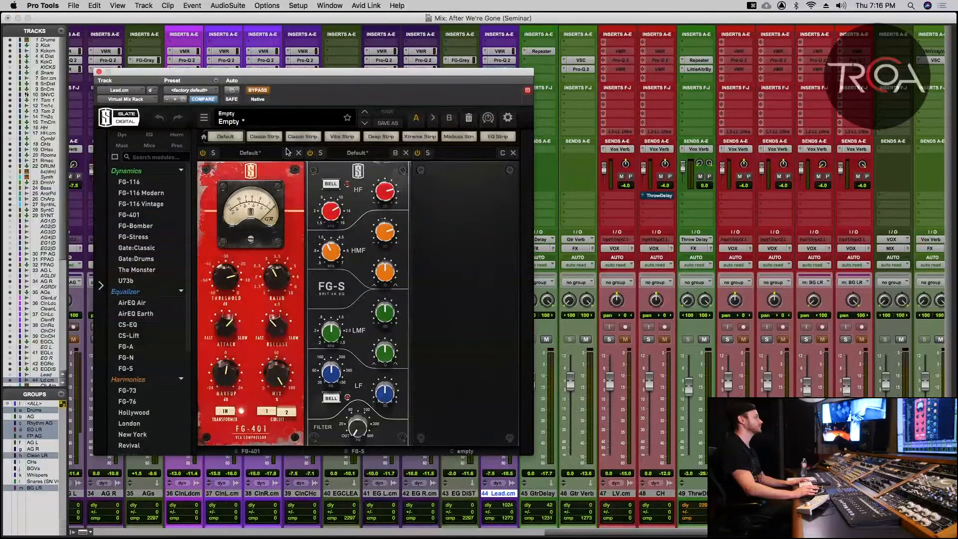
{"action": "left_click", "coordinate": [258, 91]}
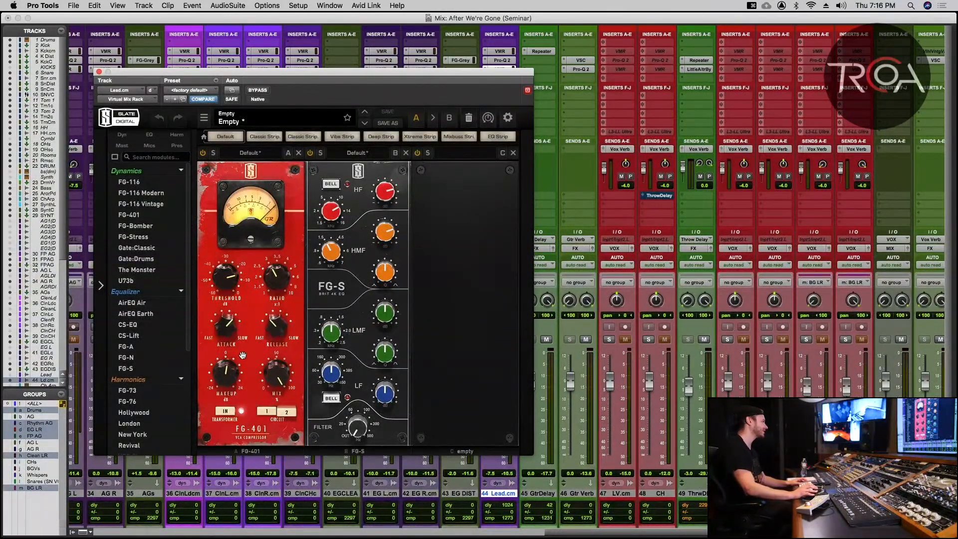
{"action": "key", "text": "space"}
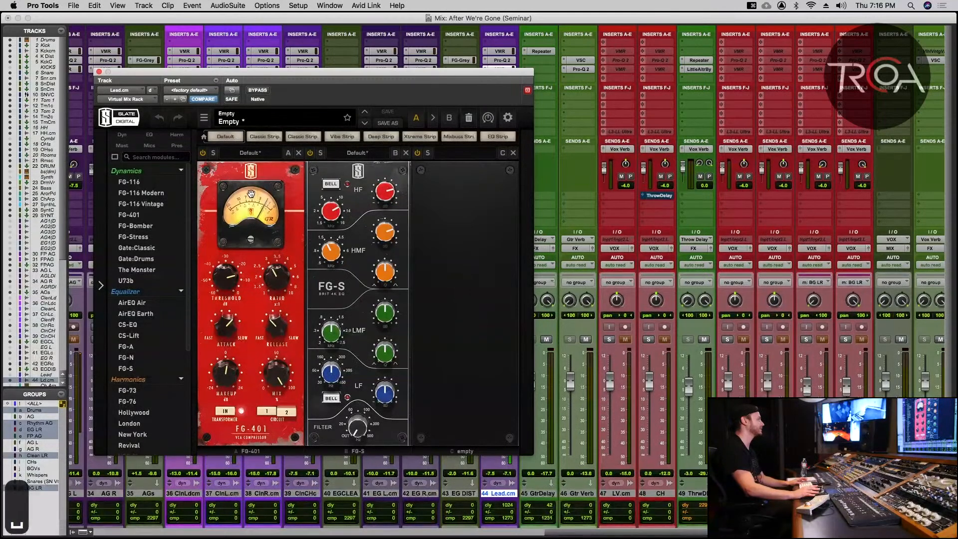
{"action": "left_click", "coordinate": [257, 90]}
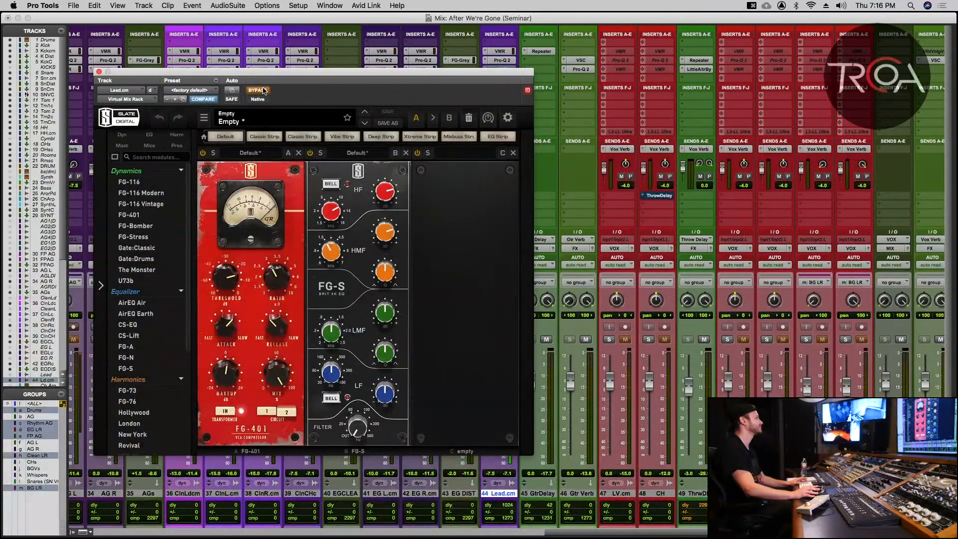
{"action": "left_click", "coordinate": [263, 90]}
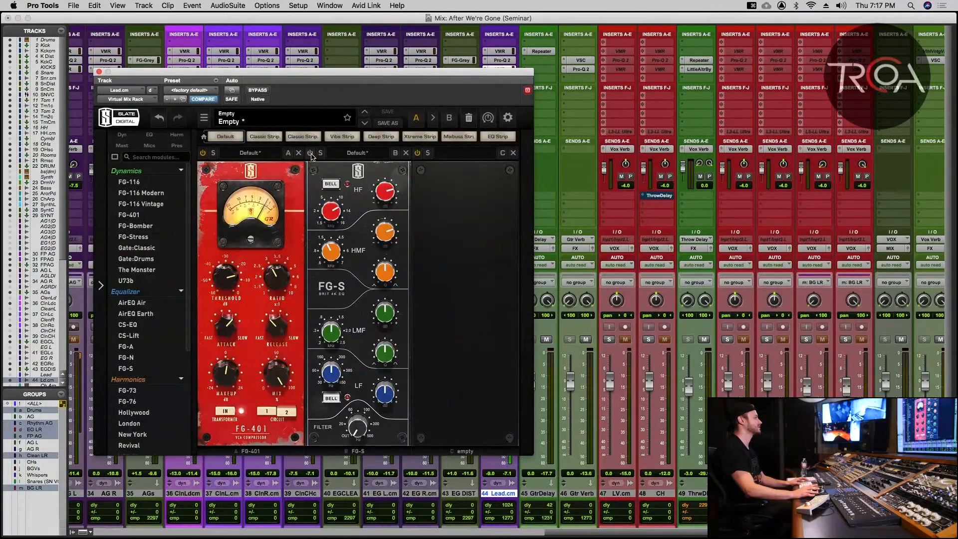
{"action": "left_click", "coordinate": [99, 71]}
- Expand the Gtr Verb send controls and play Lead soloed with its Gtr Delay and Gtr Verb sends active
{"action": "key", "text": "space"}
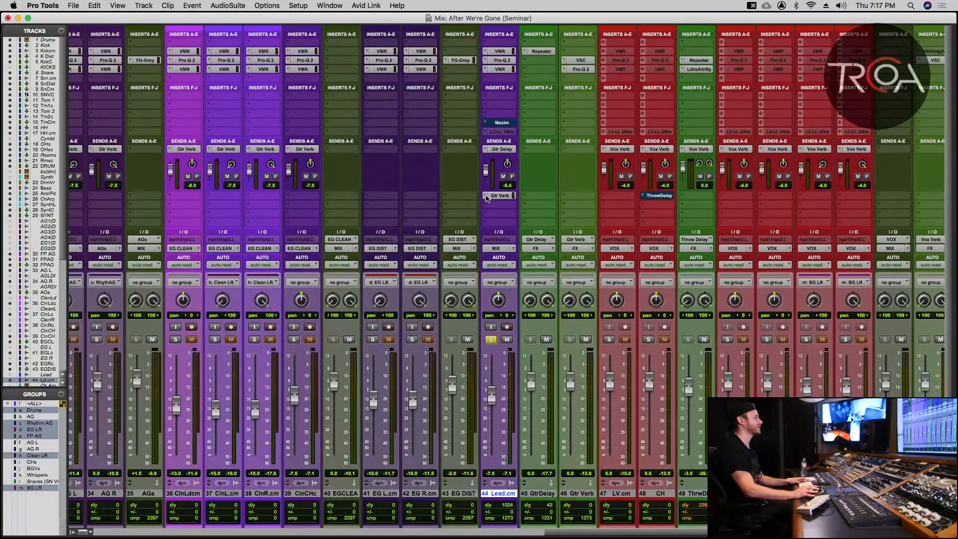
{"action": "left_click", "coordinate": [487, 197]}
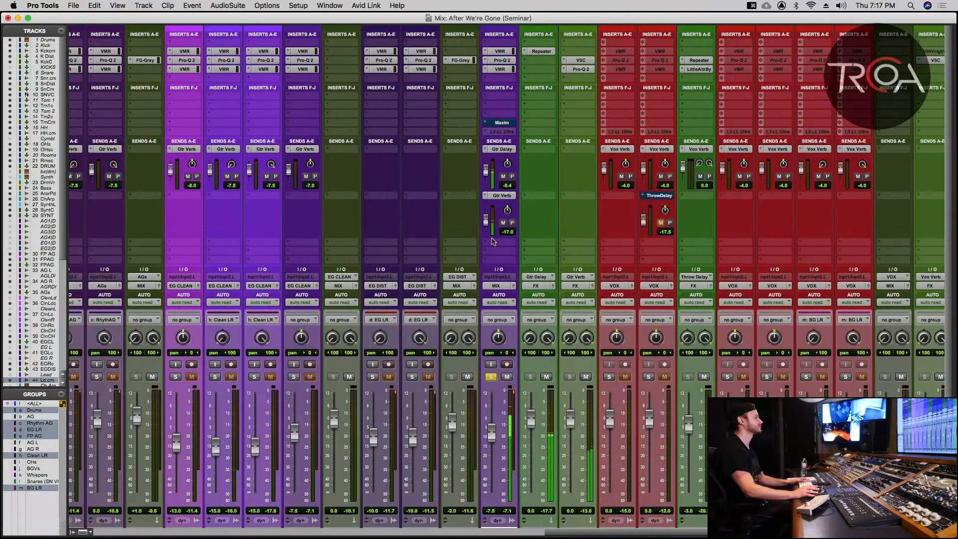
{"action": "key", "text": "space"}
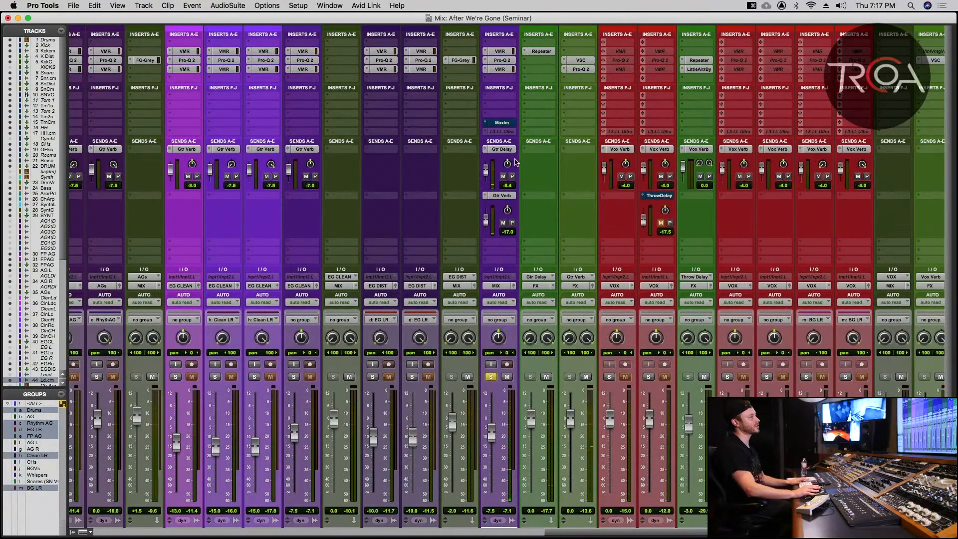
- Open Maxim on the soloed Lead track, compare it bypassed and active, and leave it active
{"action": "left_click", "coordinate": [501, 124]}
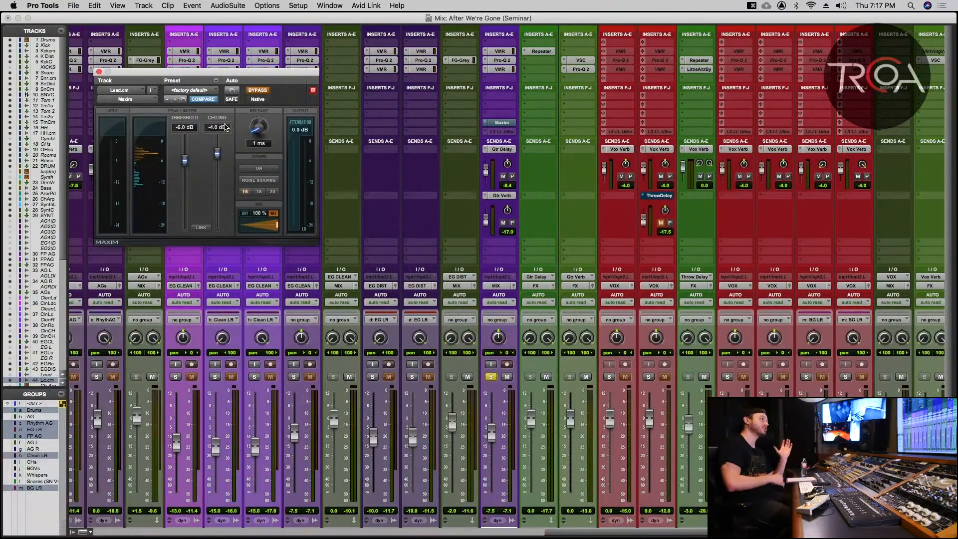
{"action": "mouse_move", "coordinate": [225, 127]}
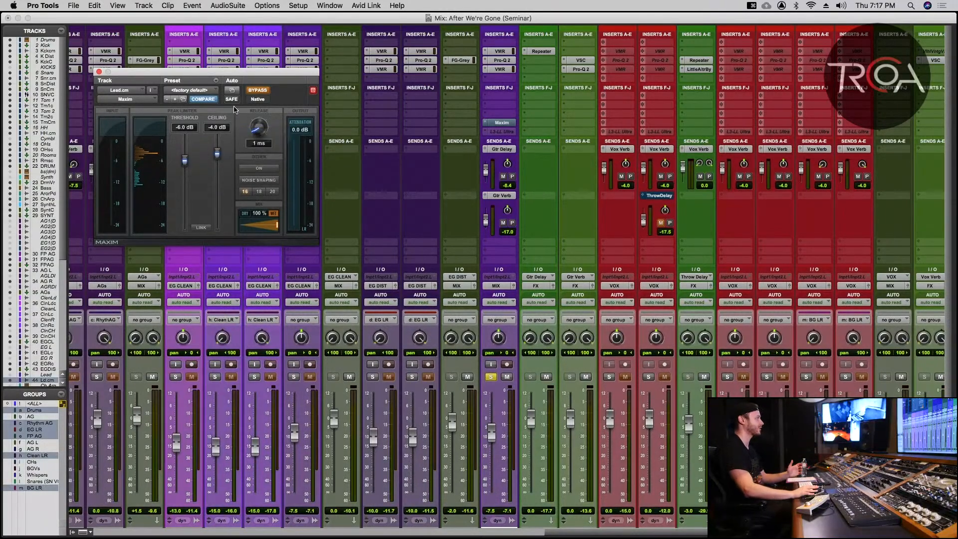
{"action": "left_click", "coordinate": [263, 90]}
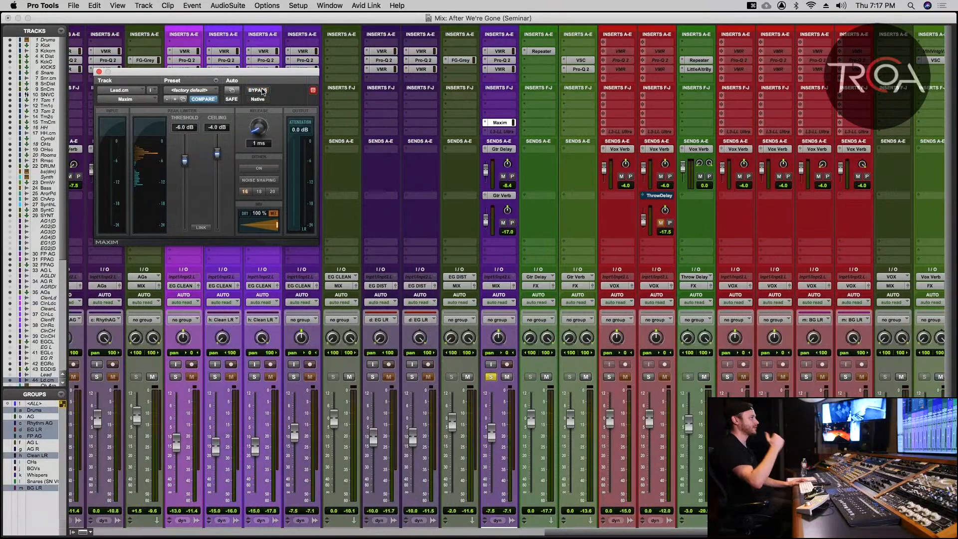
{"action": "left_click", "coordinate": [262, 90]}
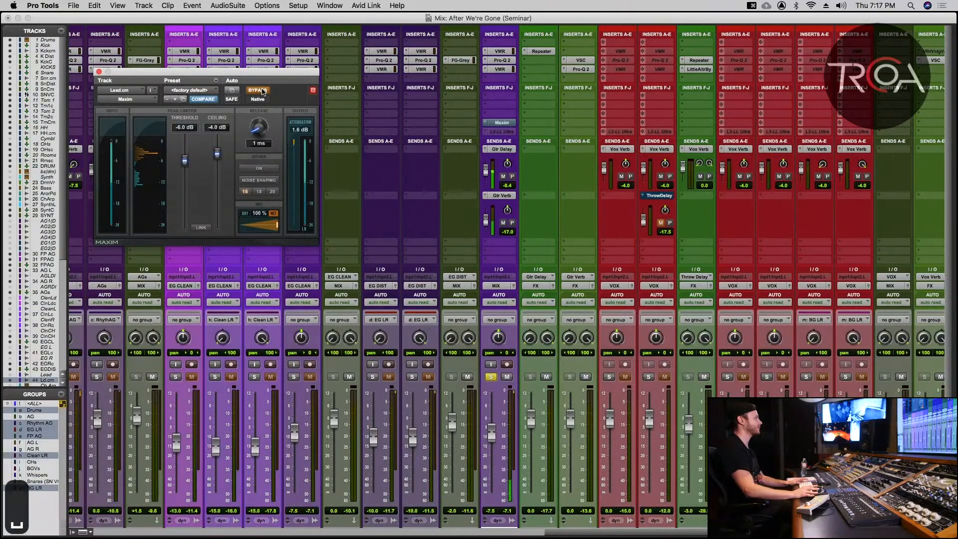
{"action": "left_click", "coordinate": [262, 90]}
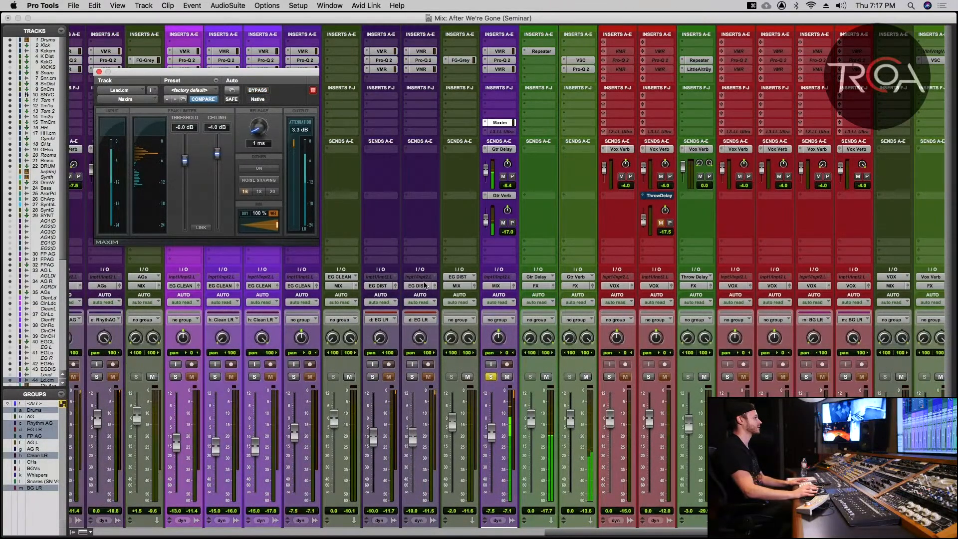
- Unsolo Lead, compare Maxim bypassed and active in the full mix, and close it while active
{"action": "left_click", "coordinate": [491, 378]}
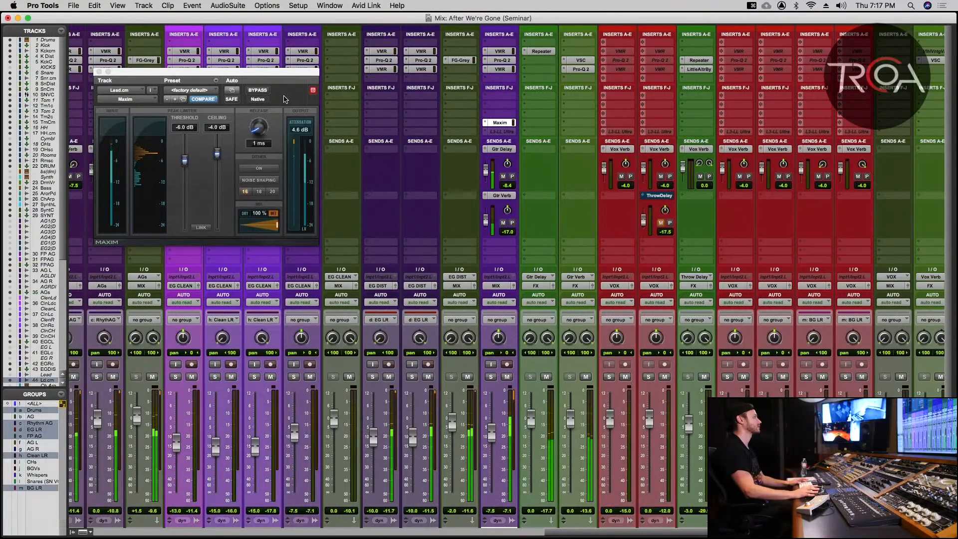
{"action": "left_click", "coordinate": [255, 91]}
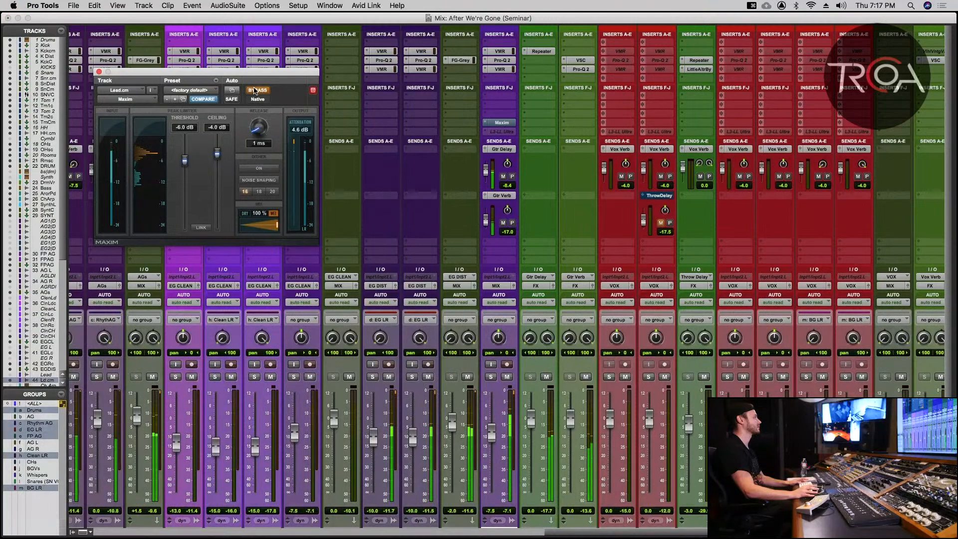
{"action": "left_click", "coordinate": [255, 90]}
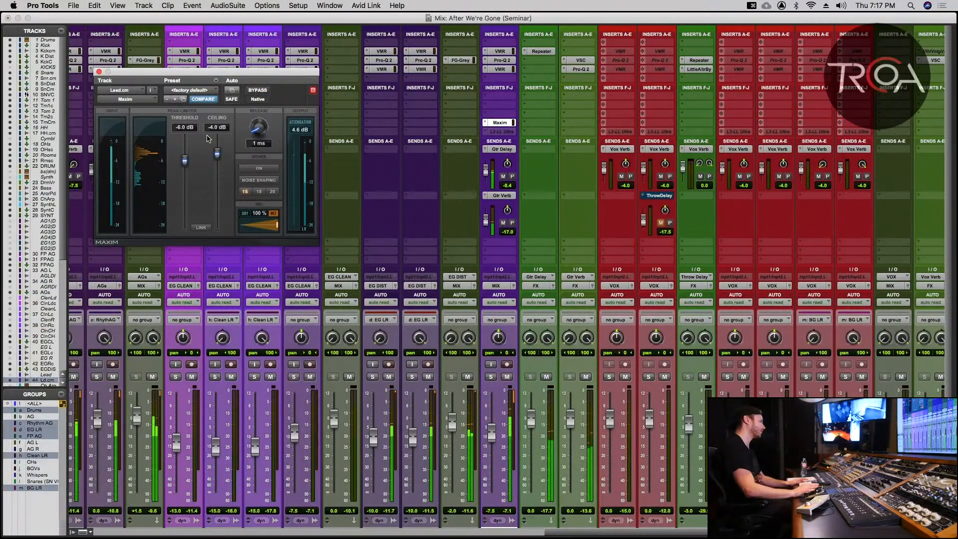
{"action": "left_click", "coordinate": [99, 71]}
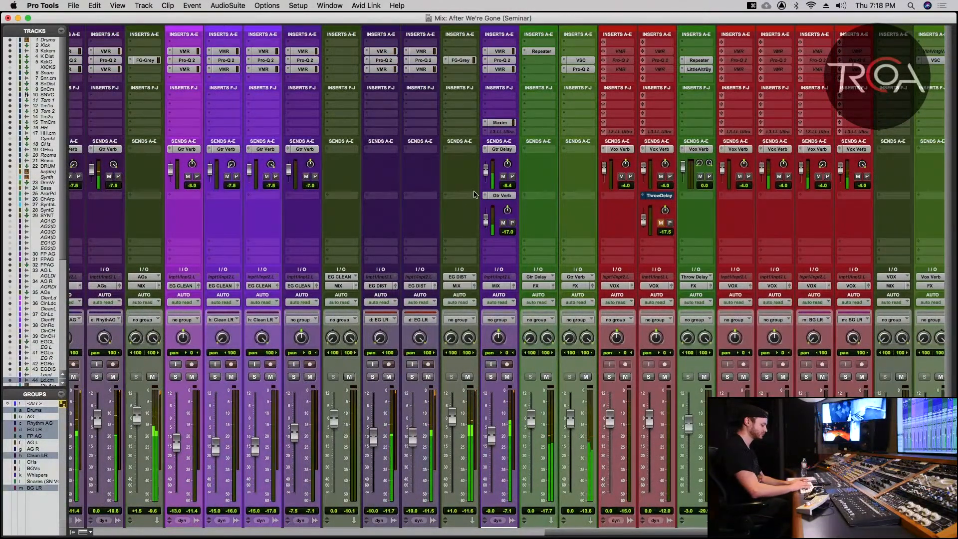
- Stop playback and review the acoustic, clean, distorted and lead guitar channels in the Mix window
{"action": "key", "text": "super+equal"}
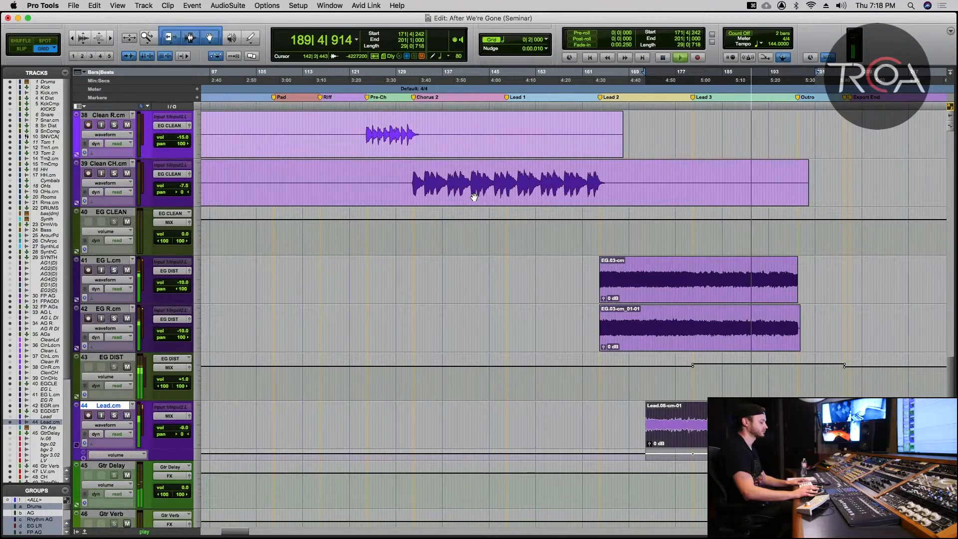
{"action": "key", "text": "space"}
{"action": "key", "text": "super+equal"}
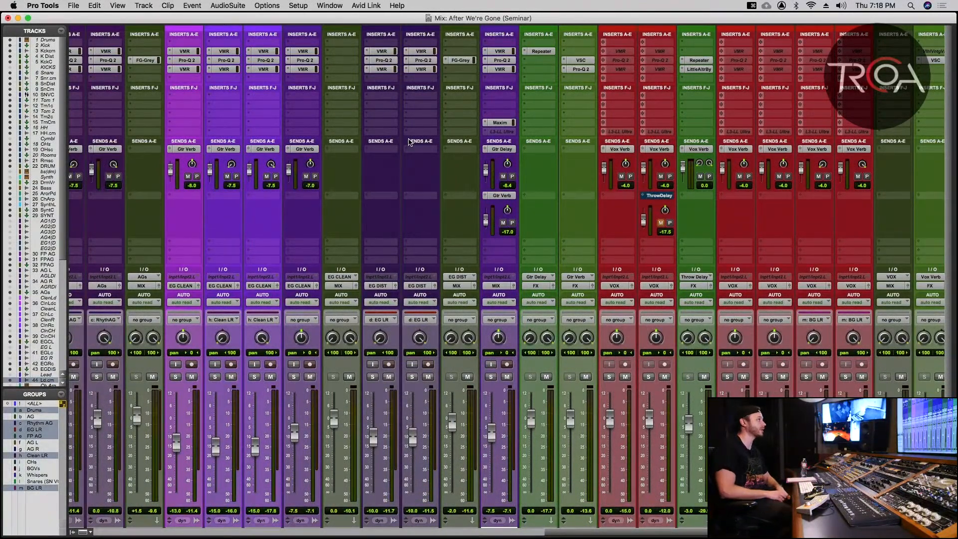
{"action": "scroll", "coordinate": [393, 165], "scroll_direction": "left", "scroll_amount": 3}
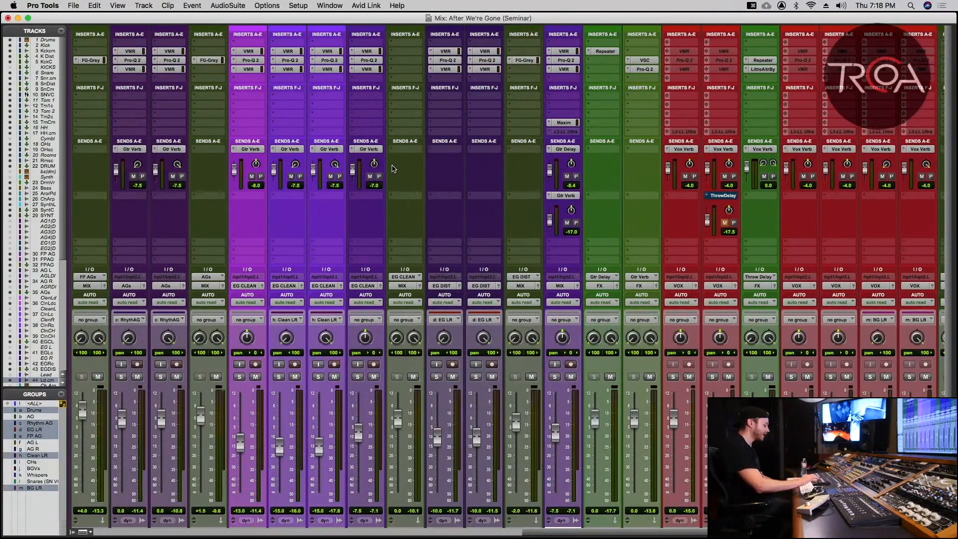
{"action": "scroll", "coordinate": [393, 168], "scroll_direction": "left", "scroll_amount": 10}
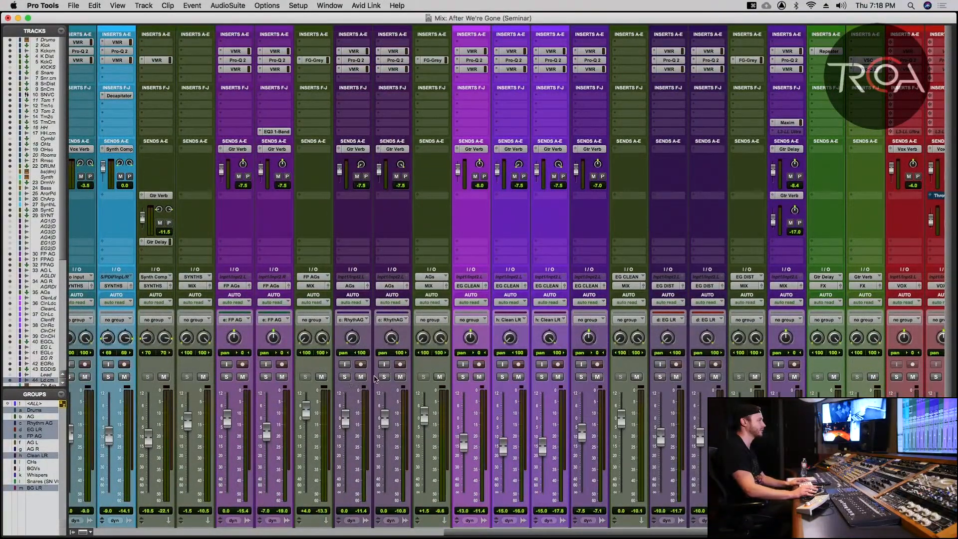
{"action": "scroll", "coordinate": [461, 370], "scroll_direction": "right", "scroll_amount": 5}
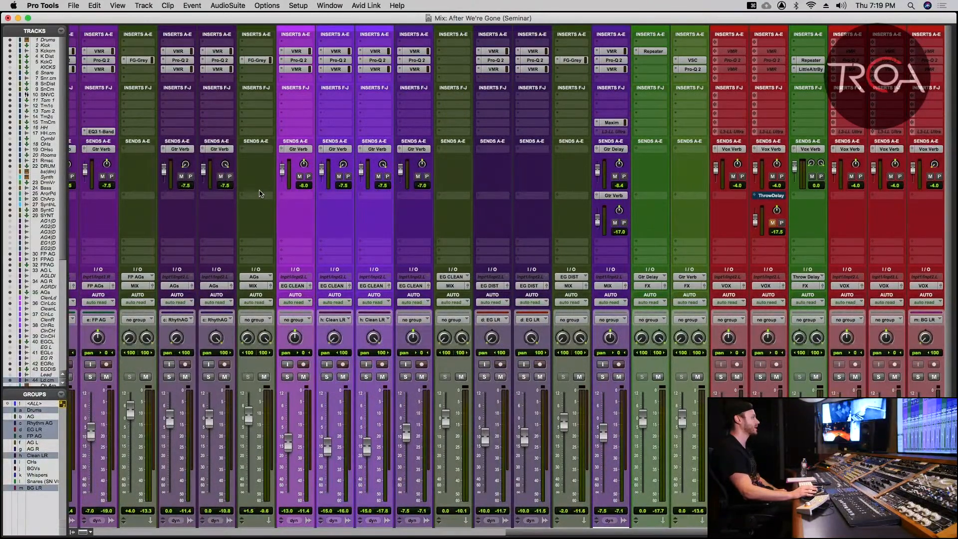
{"action": "scroll", "coordinate": [260, 193], "scroll_direction": "left", "scroll_amount": 3}
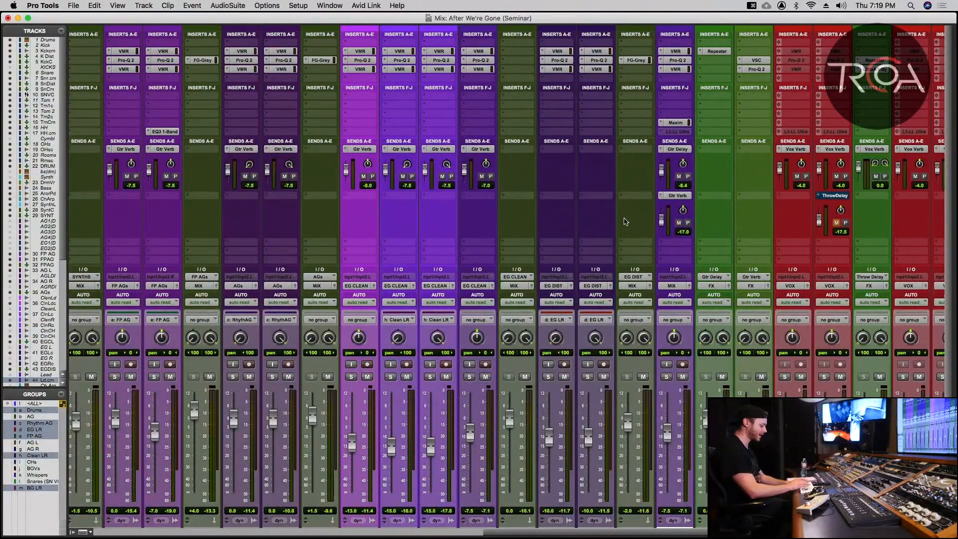
- Play the full mix in the Edit window from just before EG L and EG R enter at Lead 2
{"action": "key", "text": "super+equal"}
{"action": "left_click", "coordinate": [596, 268]}
{"action": "key", "text": "space"}
{"action": "left_click", "coordinate": [590, 267]}
{"action": "key", "text": "space"}
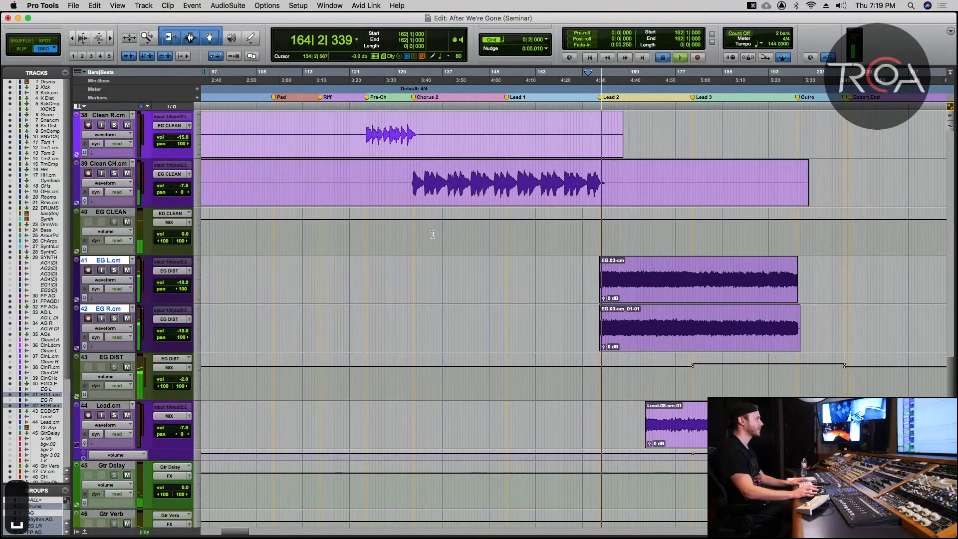
- Play the Lead 1 section from bar 153 and check Clean CH's contribution using its mute
{"action": "key", "text": "space"}
{"action": "left_click", "coordinate": [539, 240]}
{"action": "key", "text": "space"}
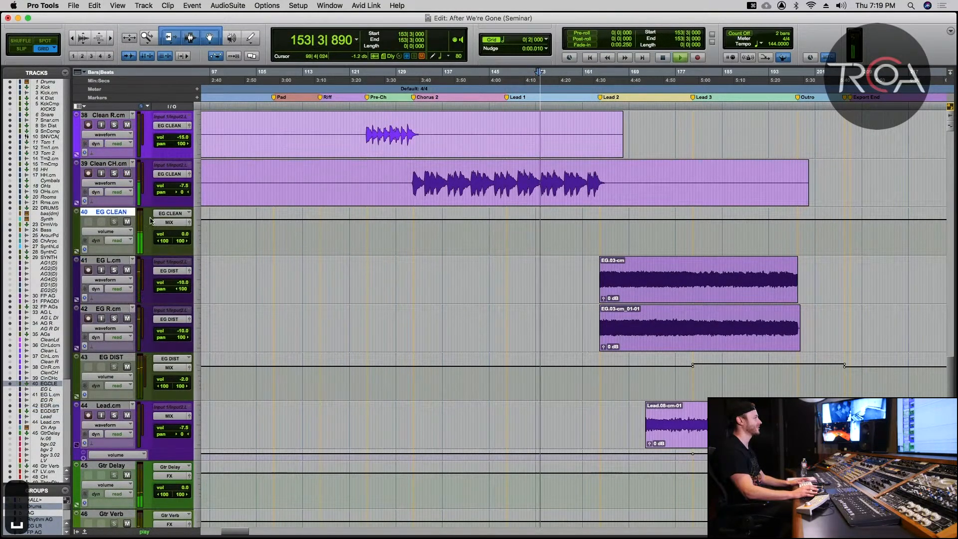
{"action": "left_click", "coordinate": [127, 173]}
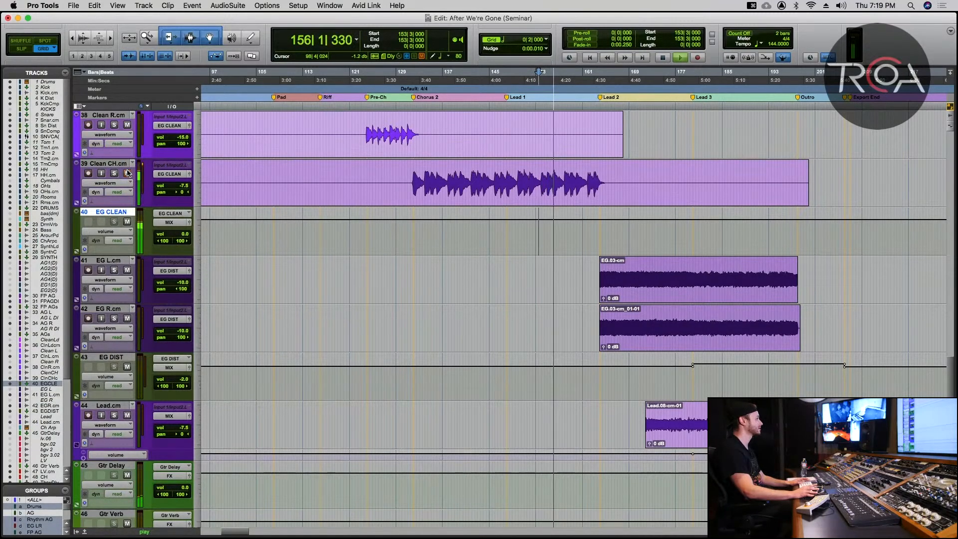
- Play the EG L and EG R entry from bar 163 and follow the guitar channels in the Mix window
{"action": "left_click", "coordinate": [594, 264]}
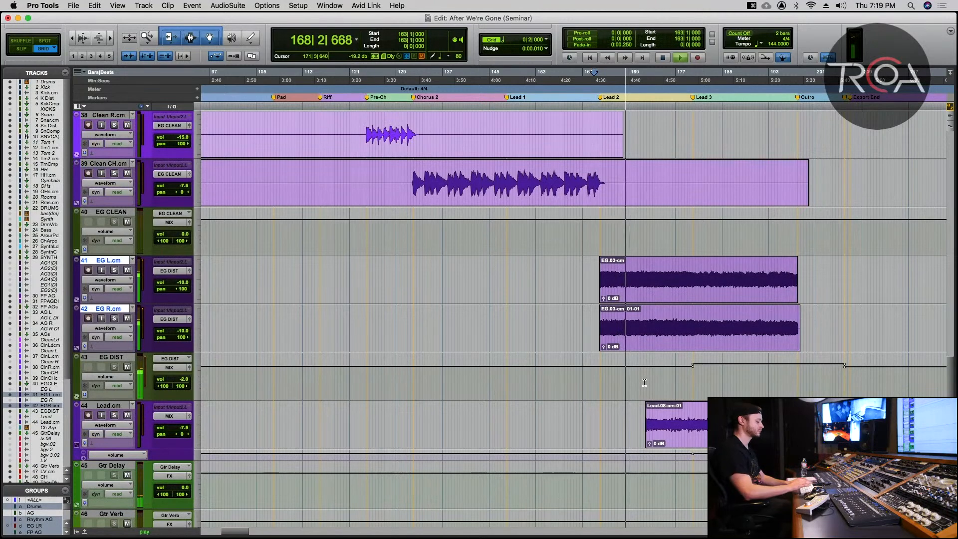
{"action": "key", "text": "super+equal"}
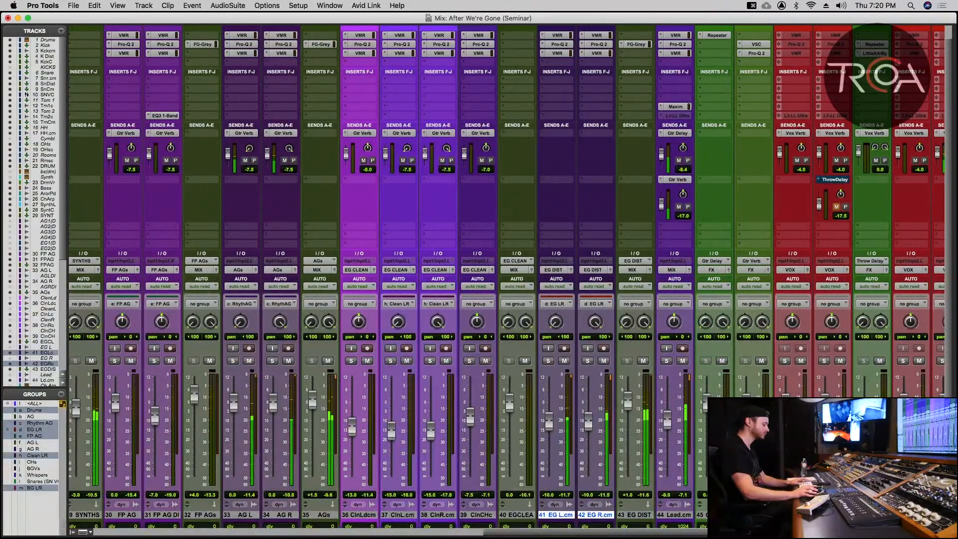
{"action": "scroll", "coordinate": [510, 278], "scroll_direction": "up", "scroll_amount": 1}
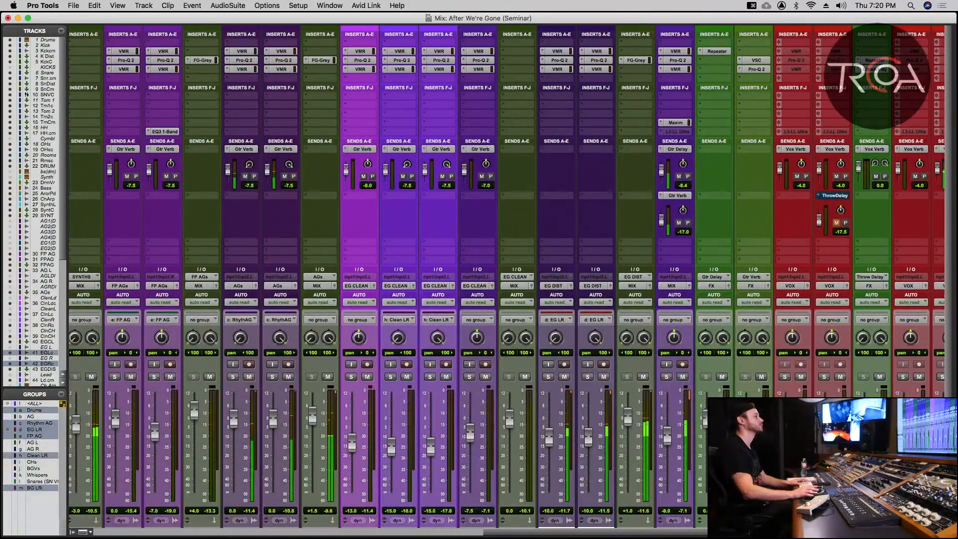